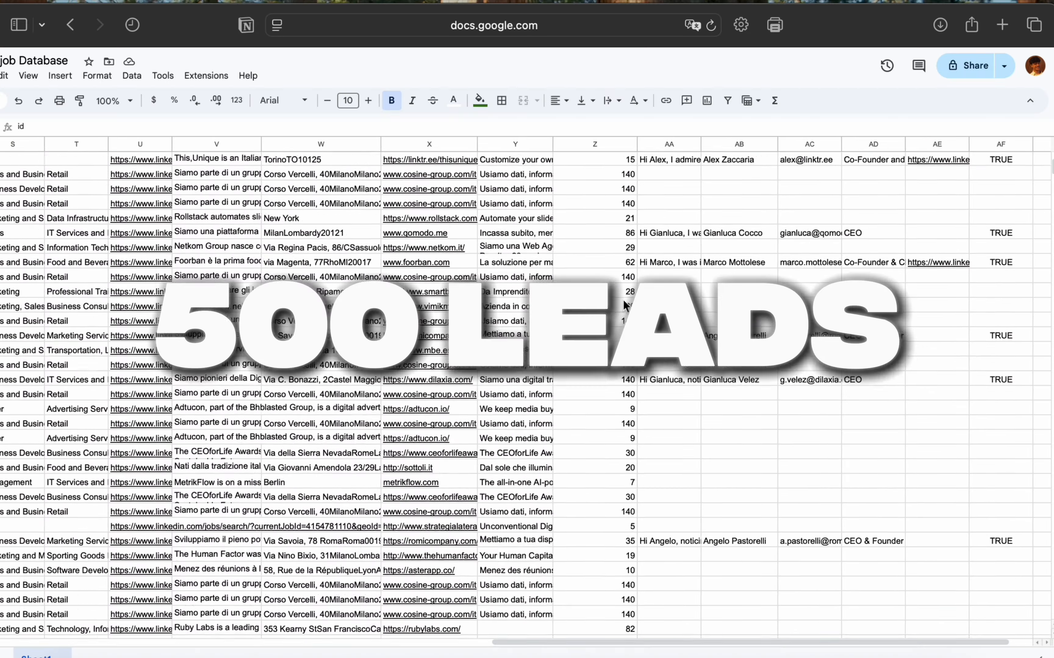
# Step: Select every module in the AI Lead Magnet scenario, then clear the selection
pyautogui.hscroll(5, 623, 300)
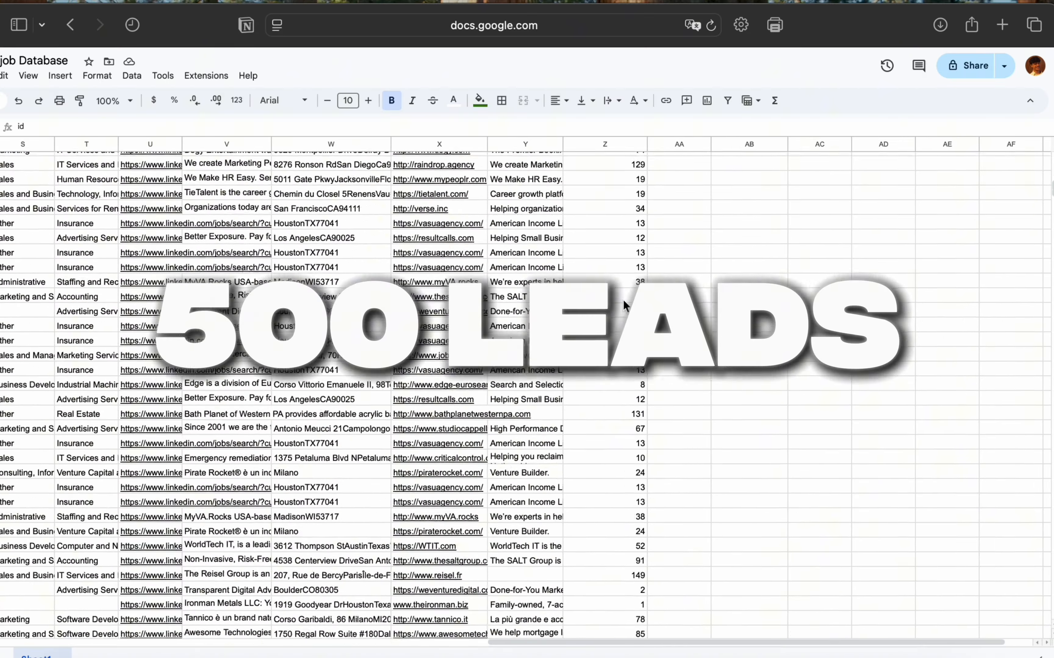
pyautogui.scroll(5, 623, 300)
pyautogui.hscroll(-10, 623, 300)
pyautogui.scroll(10, 623, 300)
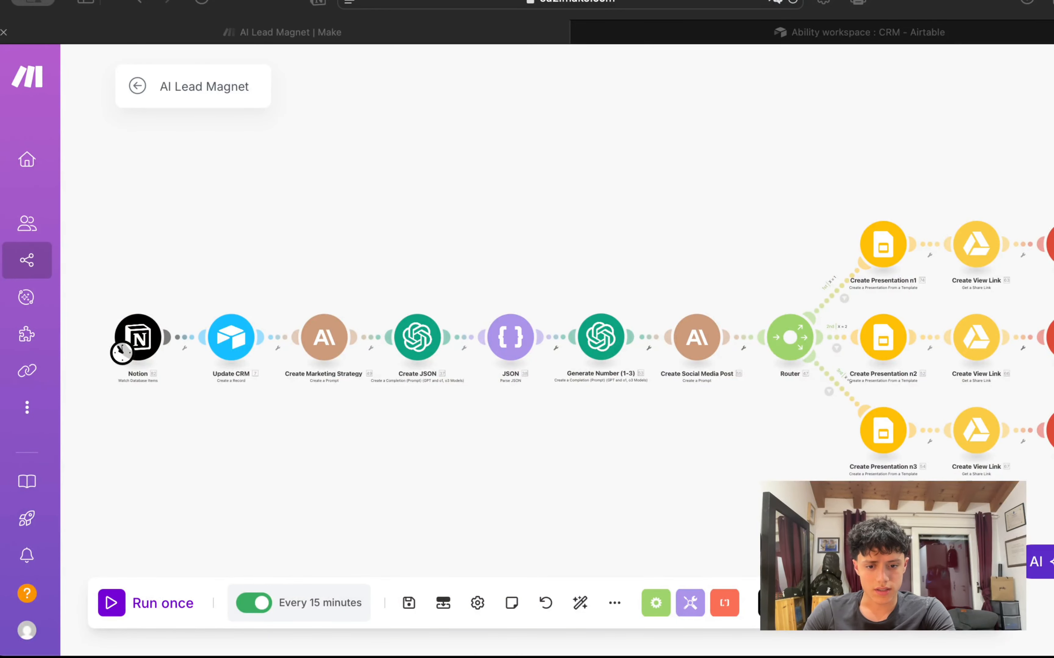
pyautogui.click(826, 156)
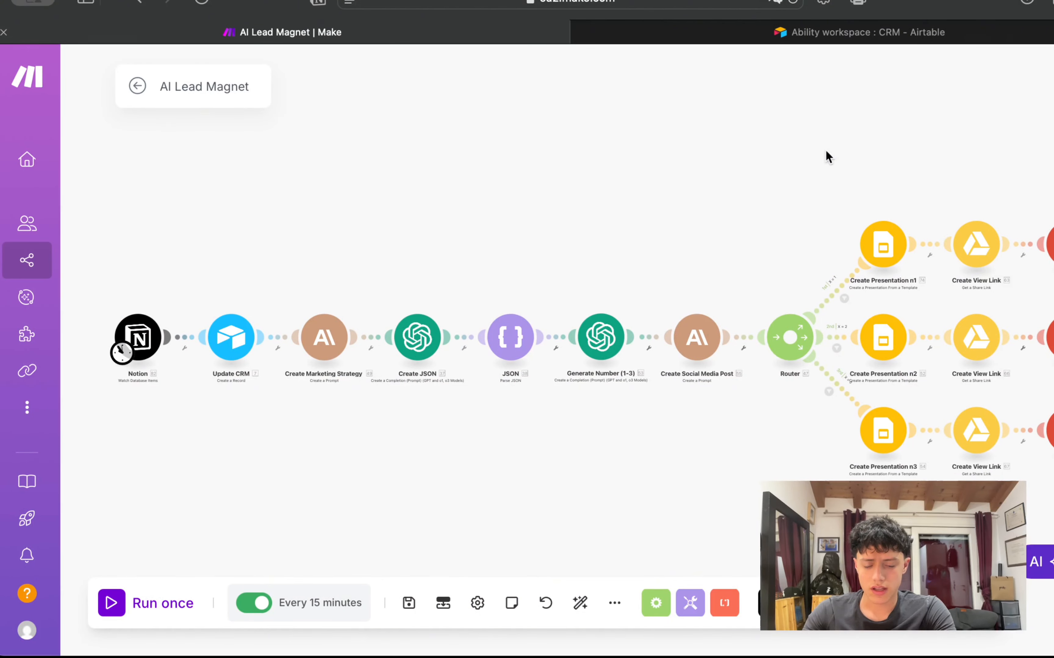
pyautogui.scroll(-3, 706, 207)
pyautogui.scroll(5, 617, 215)
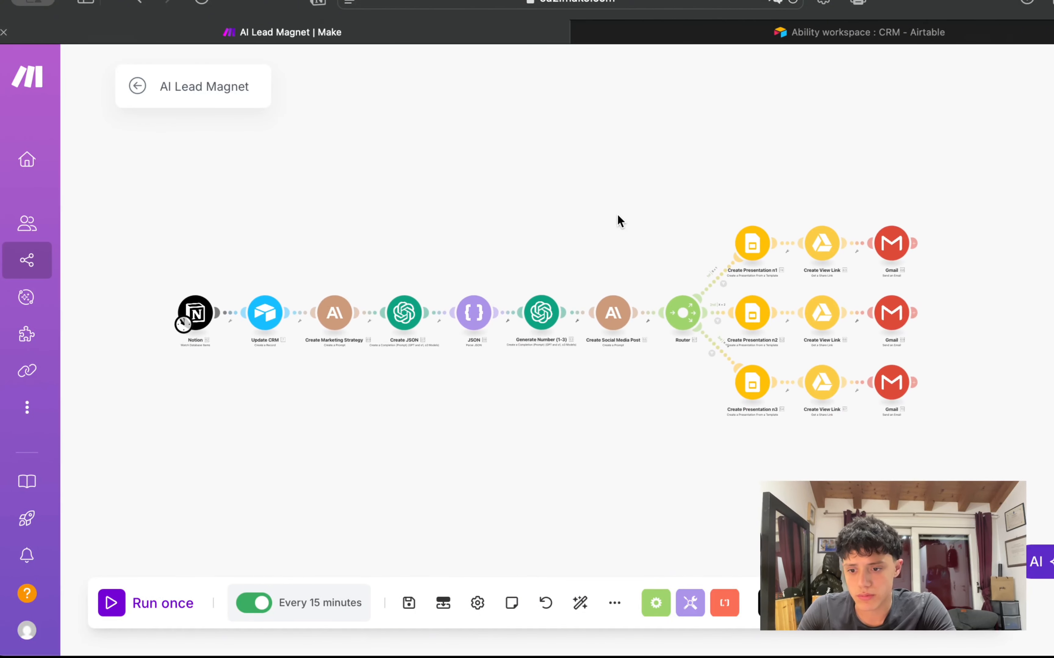
pyautogui.scroll(-4, 700, 188)
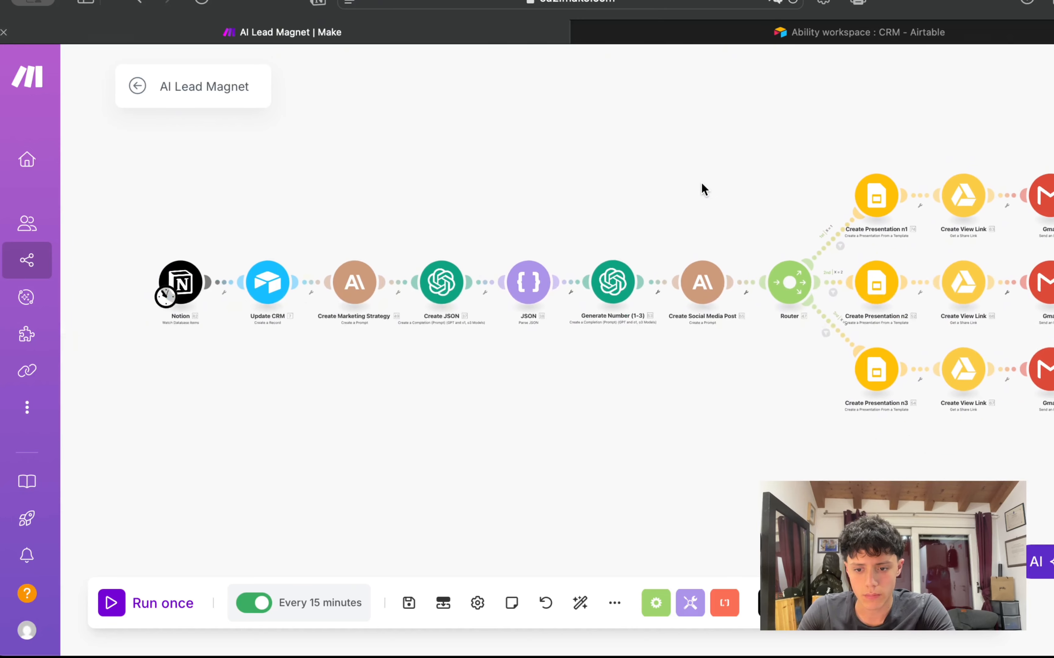
pyautogui.moveTo(145, 189); pyautogui.dragTo(1053, 404)
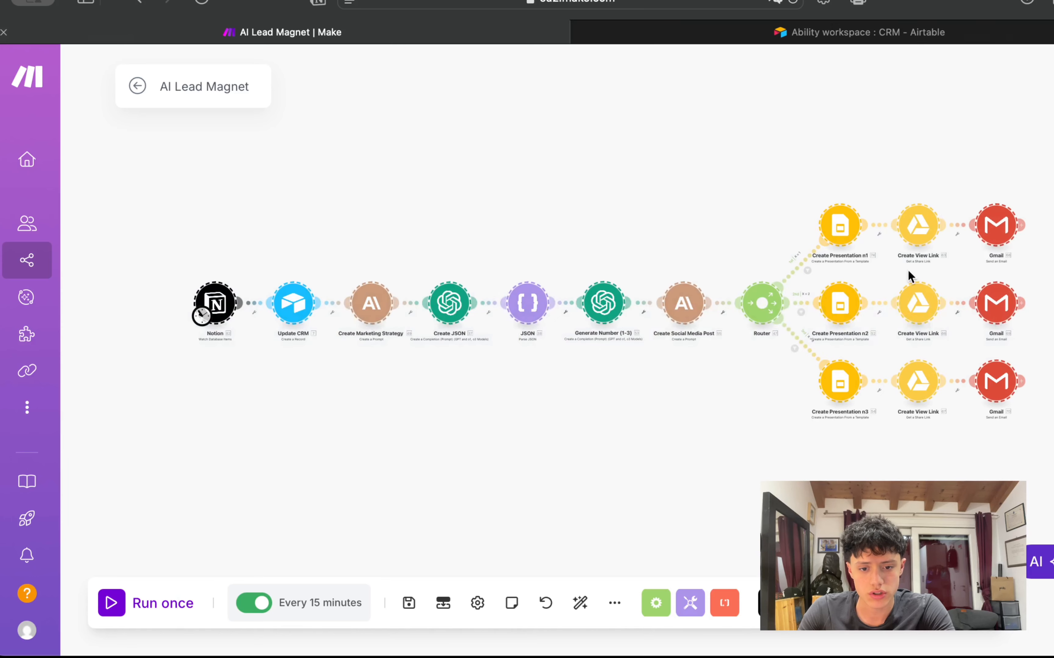
pyautogui.scroll(3, 798, 204)
pyautogui.moveTo(795, 178); pyautogui.dragTo(936, 279)
# Step: Pan to the Notion trigger and Update CRM modules and select the Notion trigger
pyautogui.scroll(-5, 746, 203)
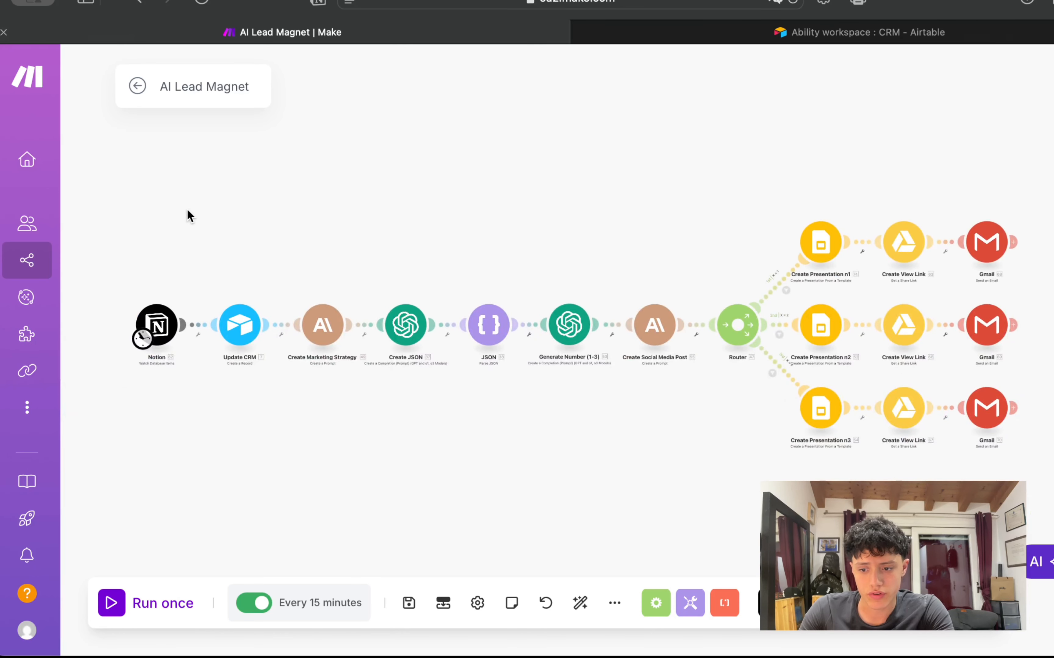
pyautogui.moveTo(188, 216); pyautogui.dragTo(937, 212)
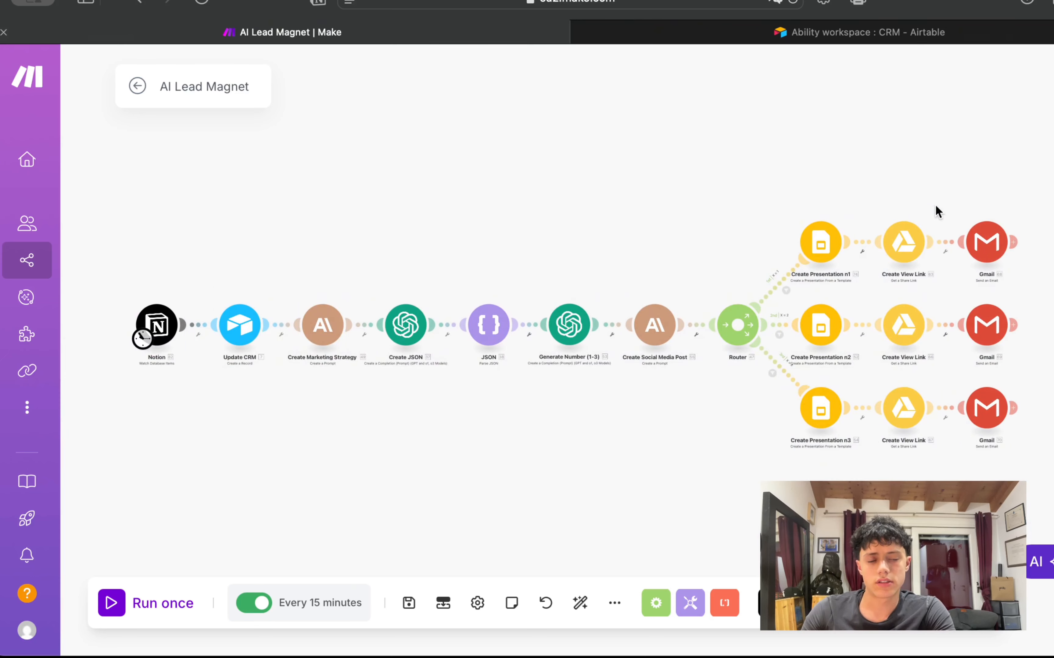
pyautogui.scroll(3, 243, 230)
pyautogui.moveTo(243, 230); pyautogui.dragTo(18, 225)
pyautogui.hscroll(3, 514, 166)
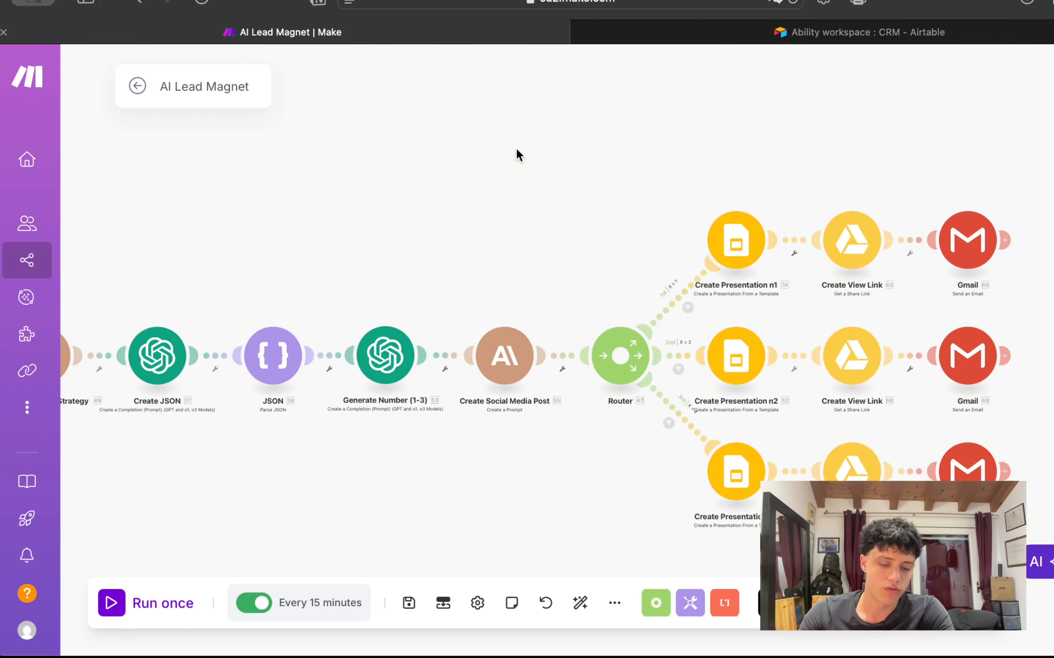
pyautogui.moveTo(439, 169); pyautogui.dragTo(883, 157)
pyautogui.scroll(3, 264, 311)
pyautogui.moveTo(263, 280); pyautogui.dragTo(334, 229)
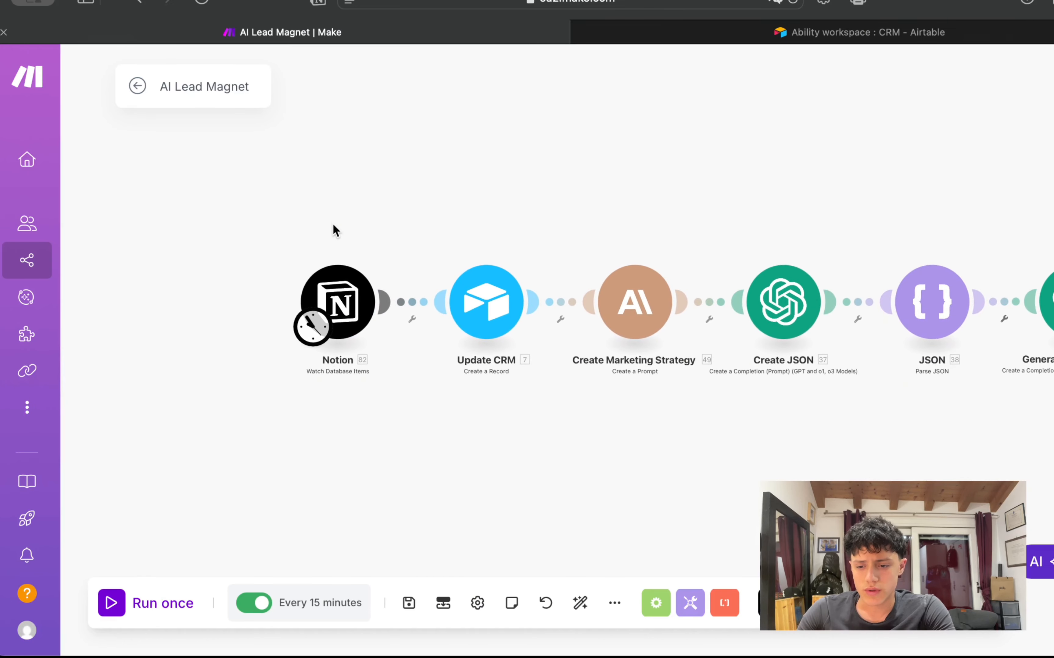
pyautogui.moveTo(254, 235); pyautogui.dragTo(693, 219)
# Step: Tick Young Adults (18–24), Service, Converting Leads, Creating Consistent Content, Scale My Business, Grow My Online Presence, Instagram
pyautogui.scroll(-2, 695, 219)
pyautogui.hscroll(5, 695, 219)
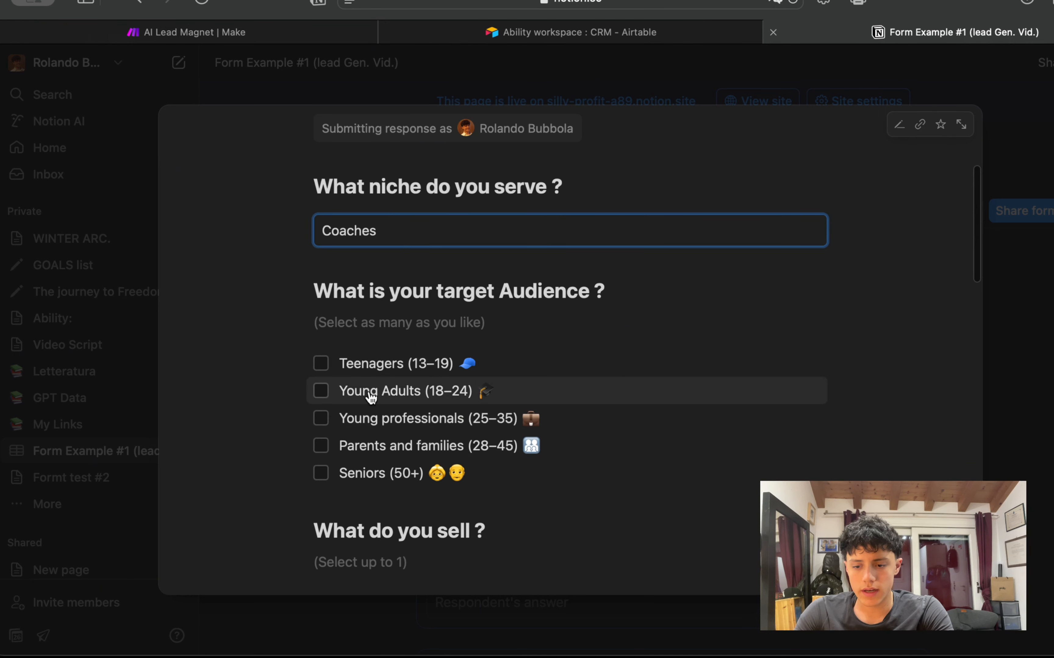
pyautogui.click(371, 398)
pyautogui.scroll(-4, 381, 353)
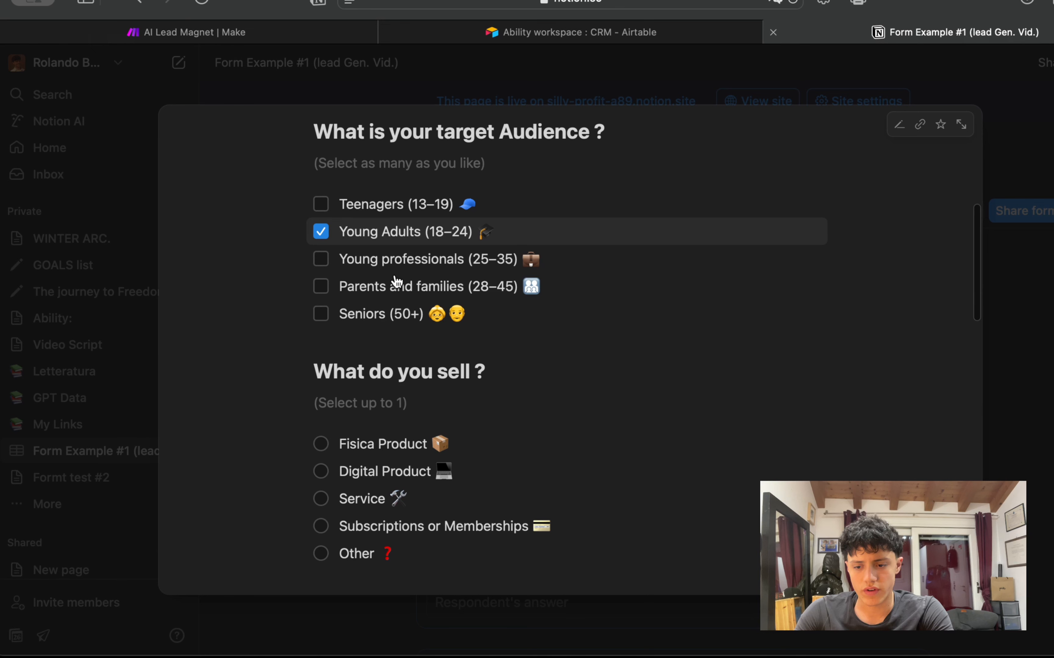
pyautogui.click(384, 499)
pyautogui.scroll(-9, 387, 457)
pyautogui.click(388, 352)
pyautogui.click(390, 436)
pyautogui.scroll(-6, 395, 418)
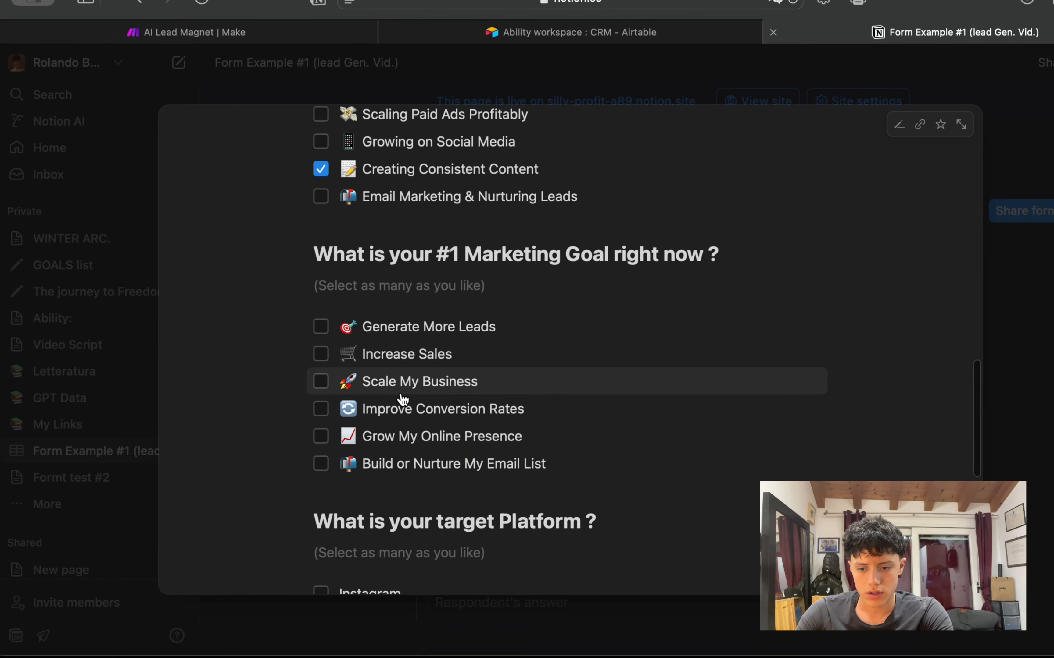
pyautogui.click(400, 385)
pyautogui.click(402, 437)
pyautogui.click(398, 353)
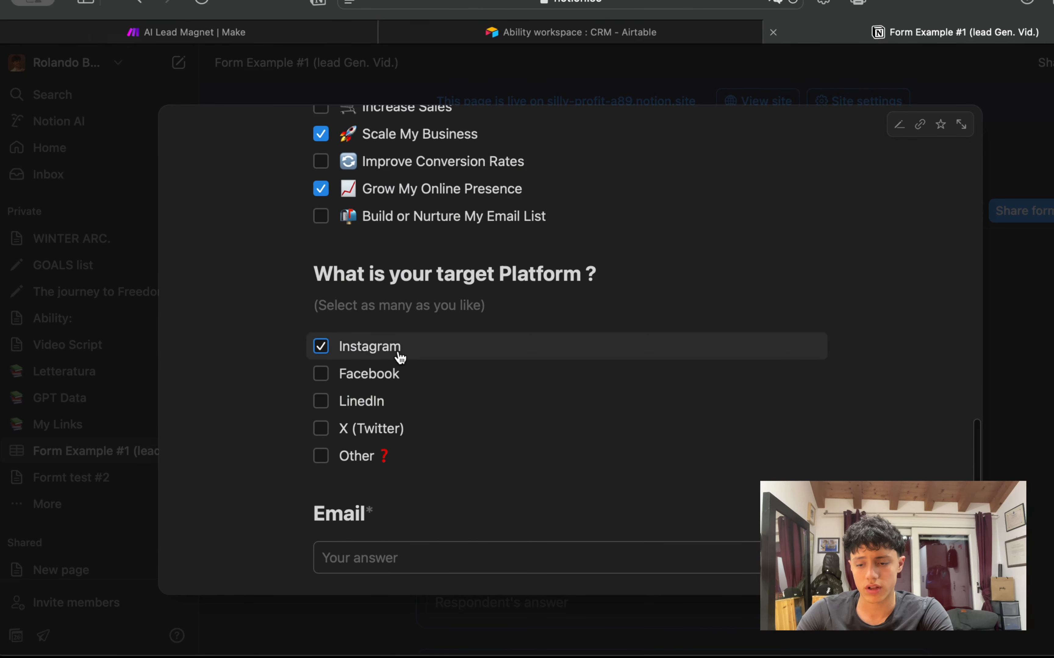
# Step: Enter the respondent's e-mail address, move to First Name, and close the Notion form tab
pyautogui.scroll(-4, 384, 413)
pyautogui.click(381, 403)
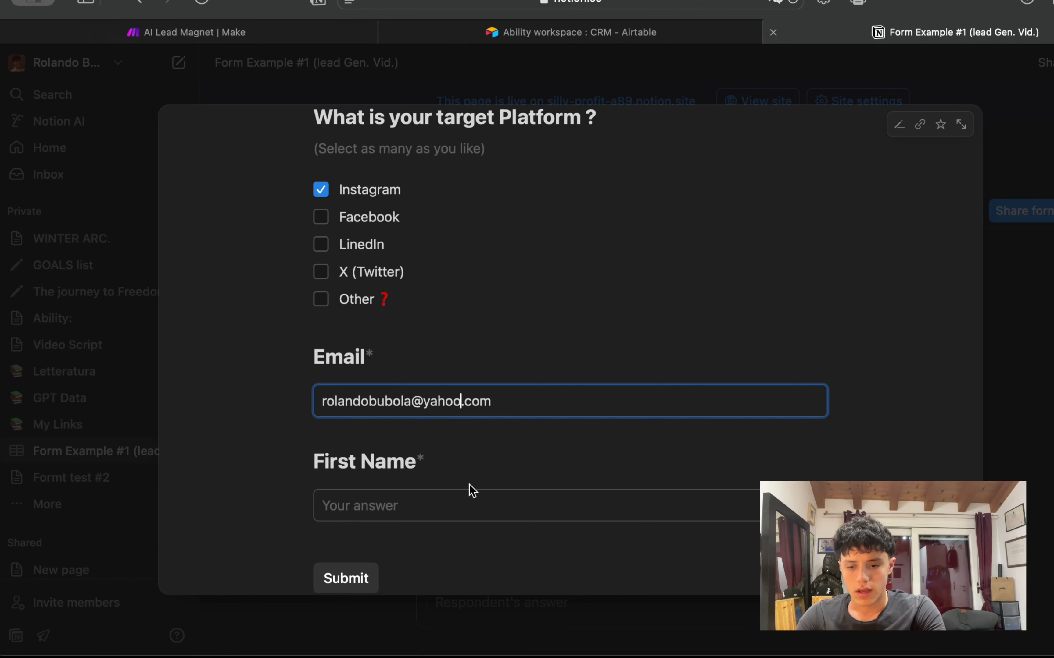
pyautogui.click(432, 494)
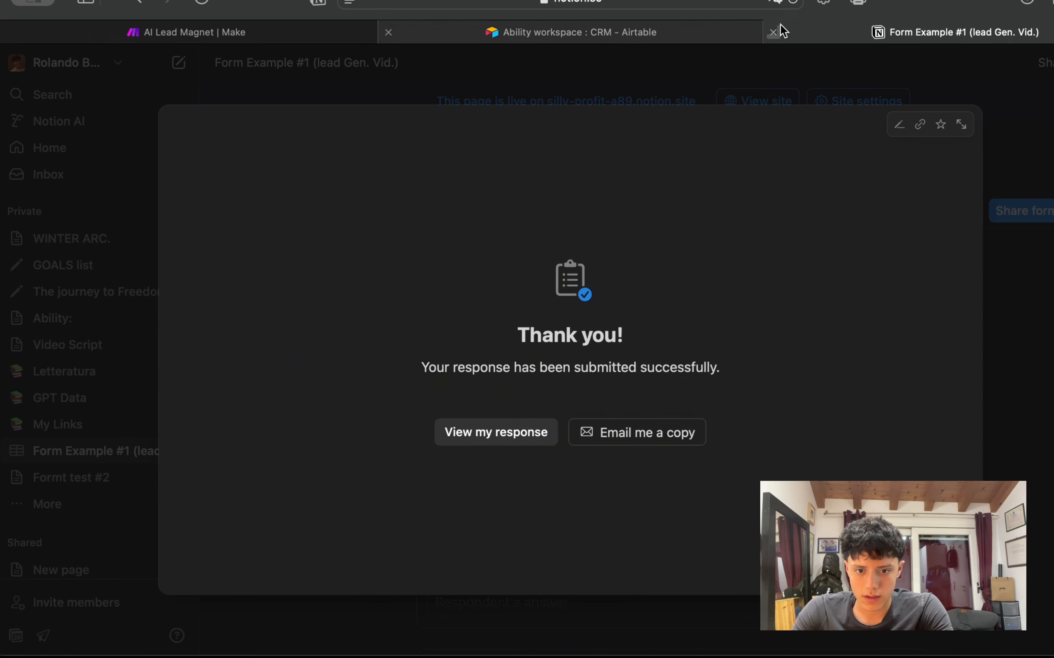
pyautogui.click(773, 32)
# Step: Return to the AI Lead Magnet scenario and run it once
pyautogui.click(269, 26)
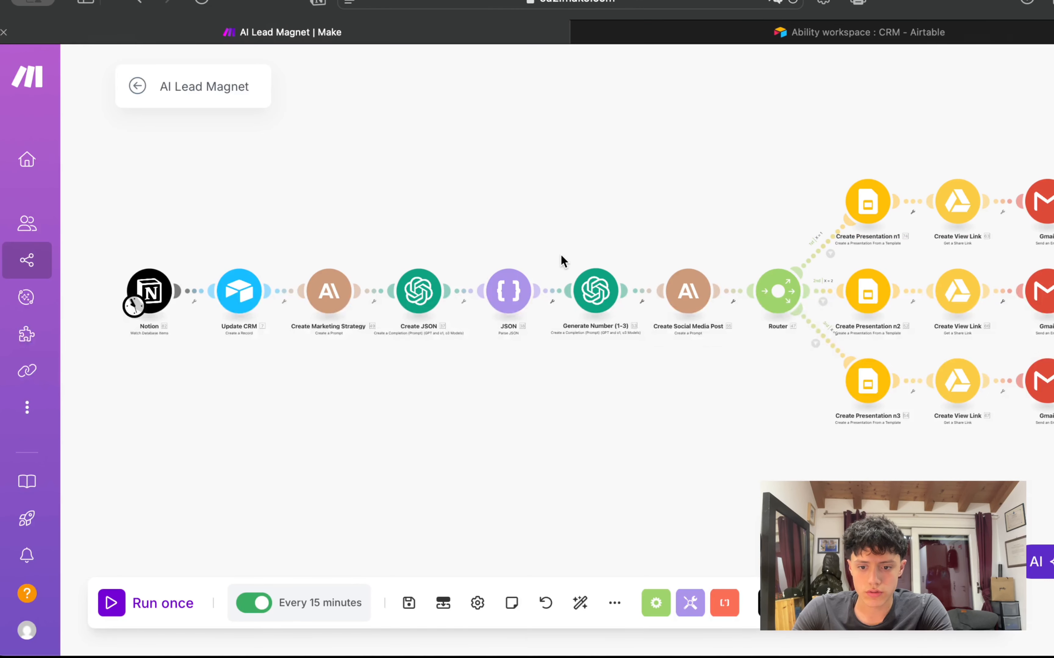
pyautogui.moveTo(561, 256); pyautogui.dragTo(543, 290)
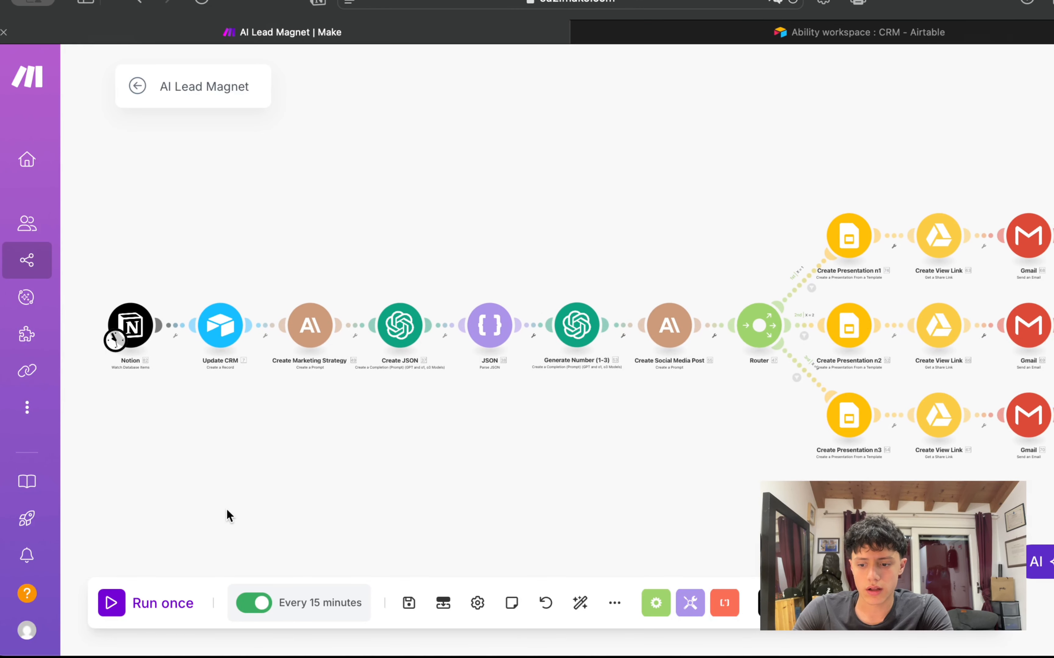
pyautogui.click(118, 604)
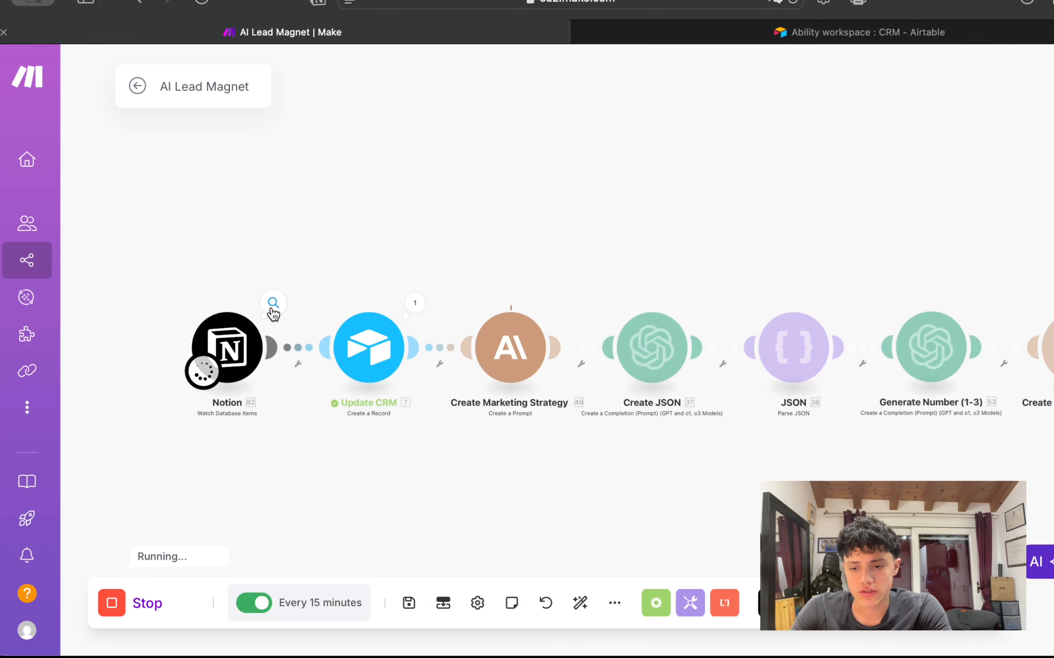
# Step: Inspect the Notion trigger's received answers: niche, what-you-sell and biggest marketing challenges
pyautogui.click(272, 305)
pyautogui.click(352, 496)
pyautogui.scroll(-2, 400, 449)
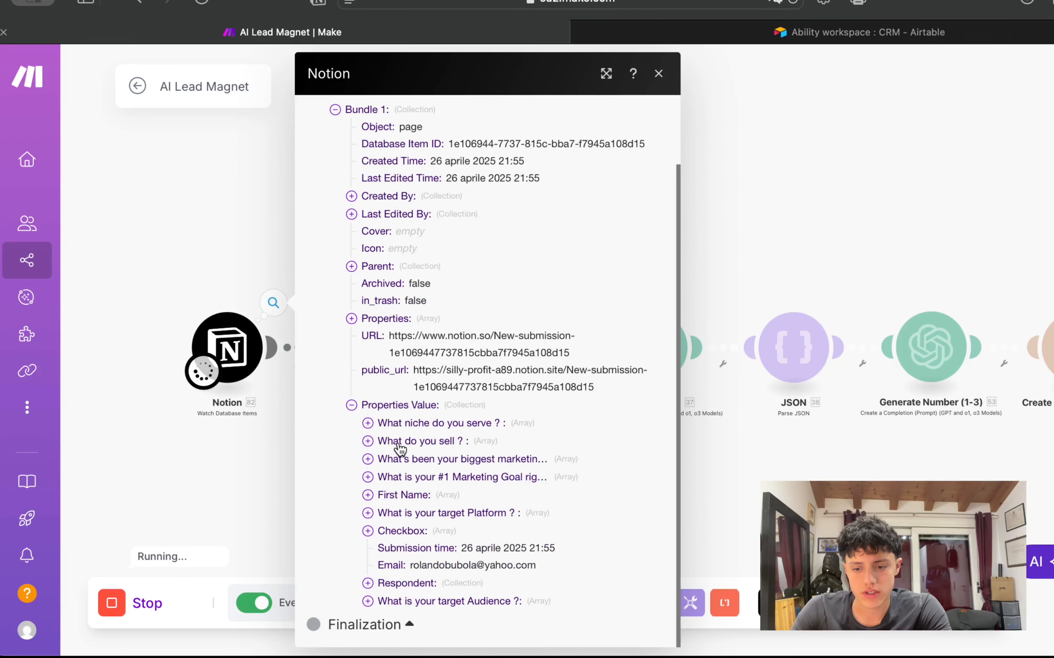
pyautogui.click(391, 424)
pyautogui.click(390, 460)
pyautogui.click(390, 497)
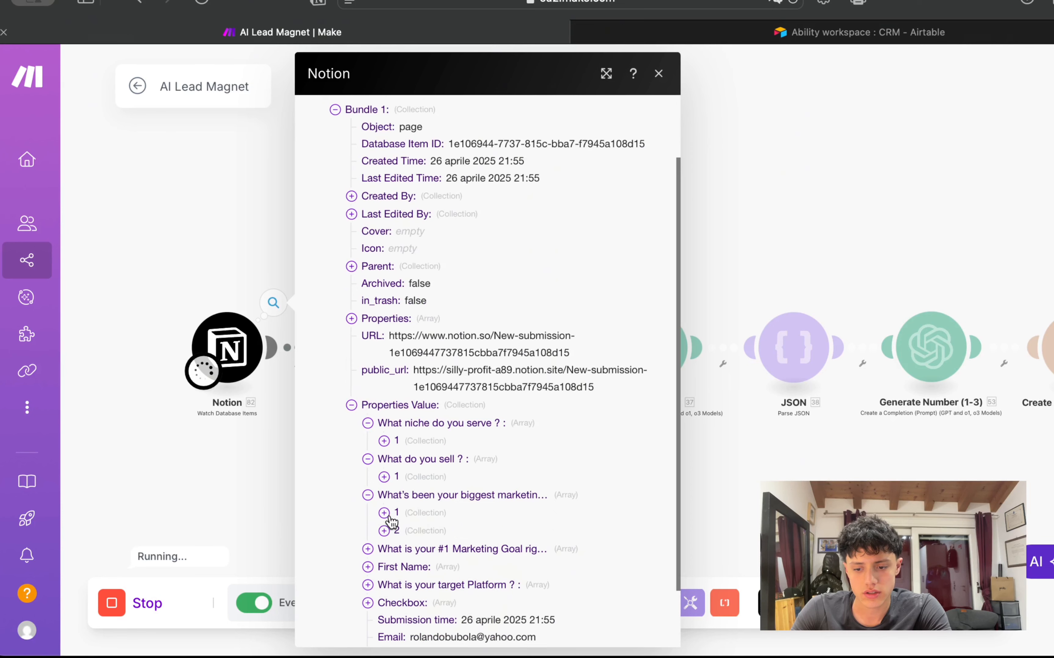
pyautogui.click(658, 73)
pyautogui.moveTo(617, 207); pyautogui.dragTo(521, 230)
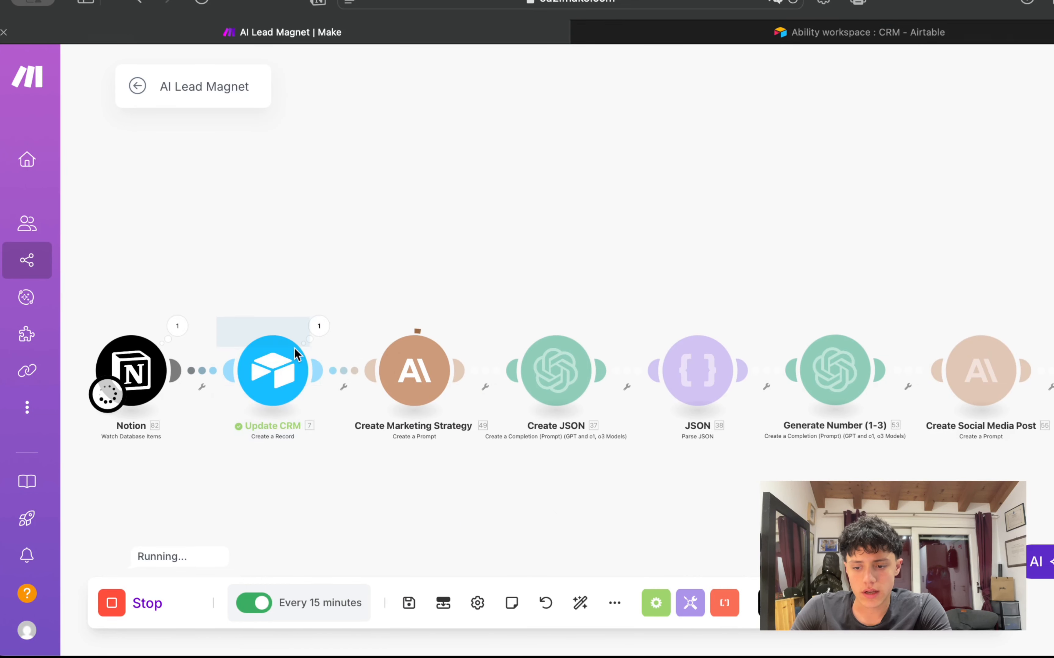
# Step: Review the new CRM lead's Email, Customer Type, Niche, Solution Offer, Status and Call Link columns
pyautogui.click(793, 31)
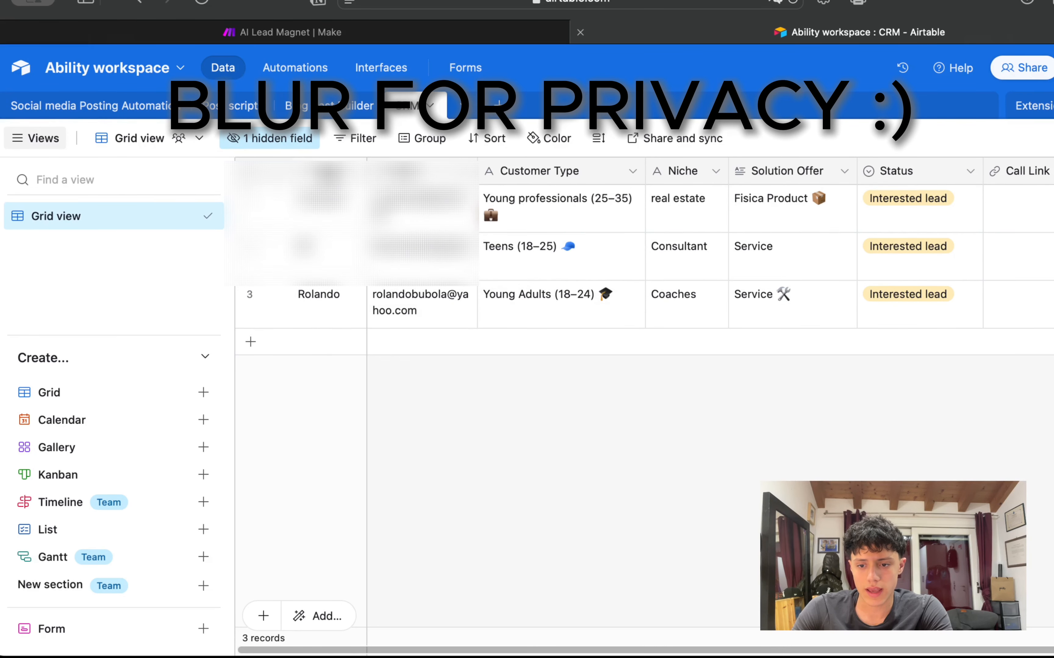
pyautogui.click(361, 172)
pyautogui.click(449, 172)
pyautogui.click(513, 171)
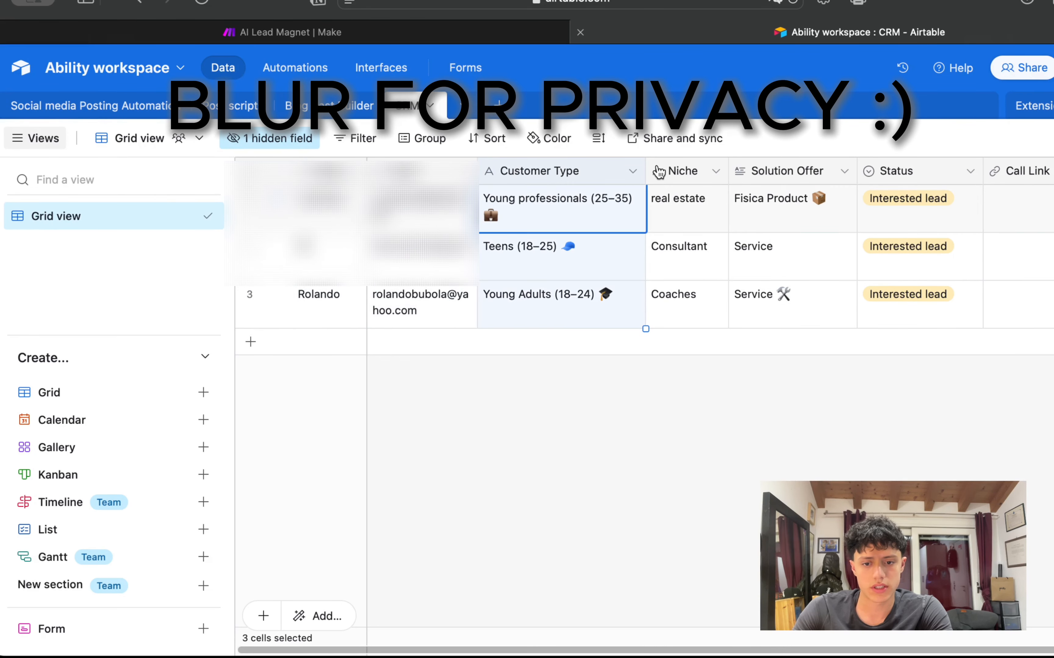
pyautogui.click(687, 172)
pyautogui.click(771, 171)
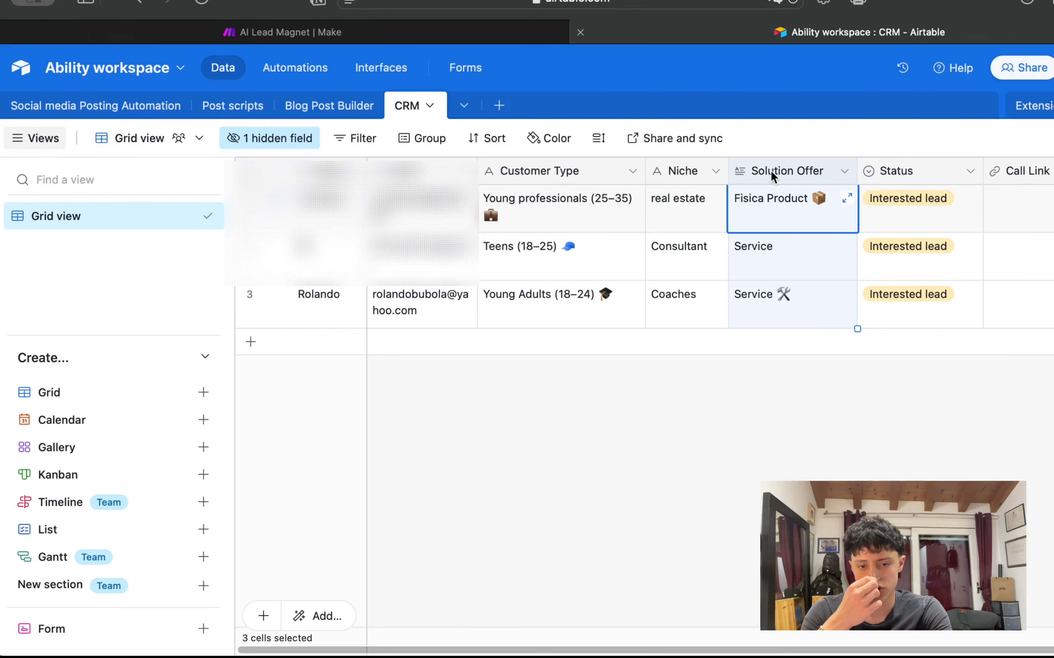
pyautogui.click(891, 174)
pyautogui.click(1037, 177)
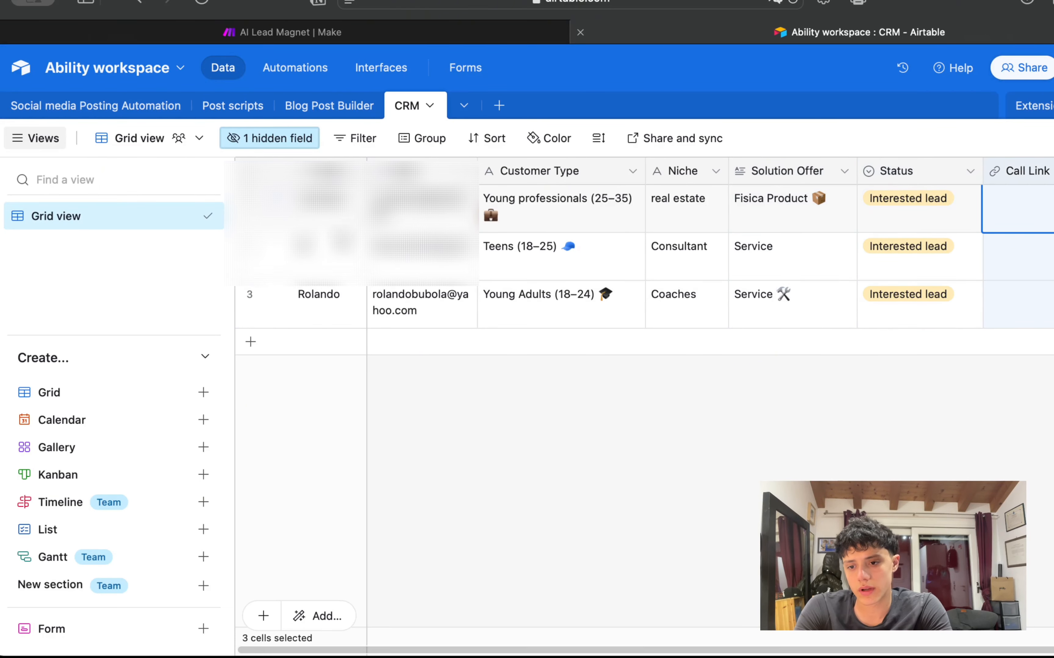
pyautogui.click(838, 397)
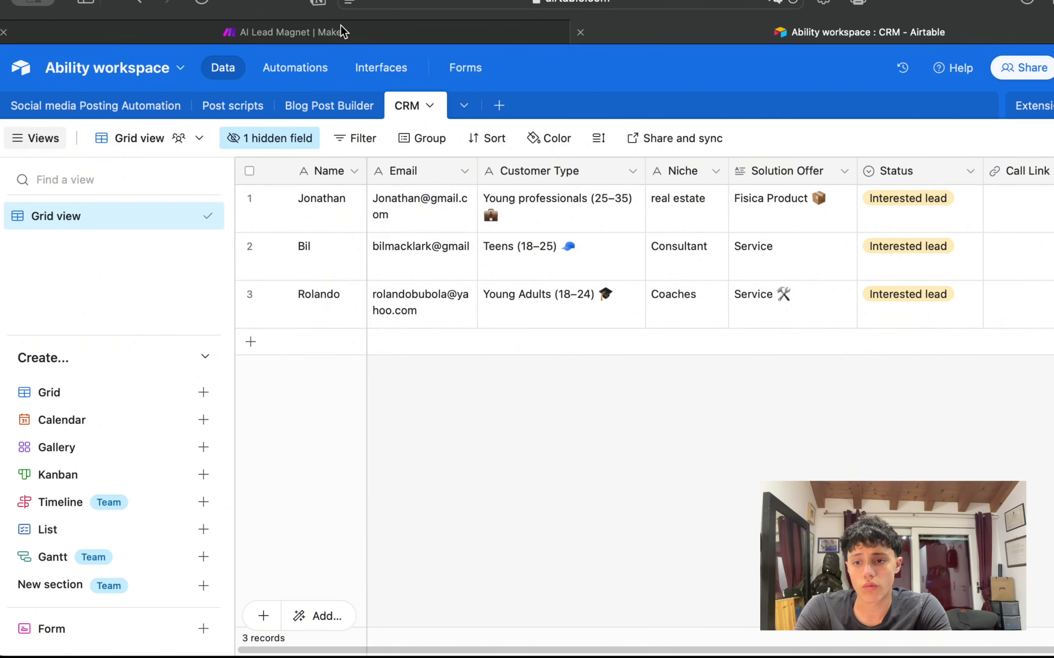
pyautogui.click(379, 34)
# Step: Read the generated marketing strategy text in Create Marketing Strategy's output
pyautogui.scroll(-2, 568, 300)
pyautogui.moveTo(565, 306); pyautogui.dragTo(616, 278)
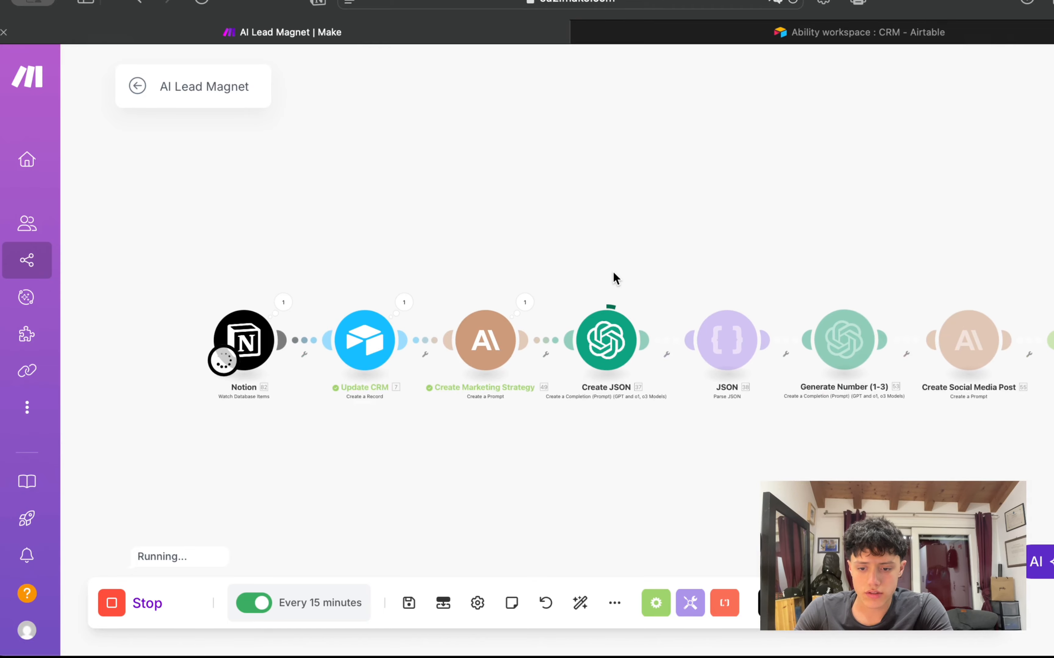
pyautogui.scroll(2, 616, 278)
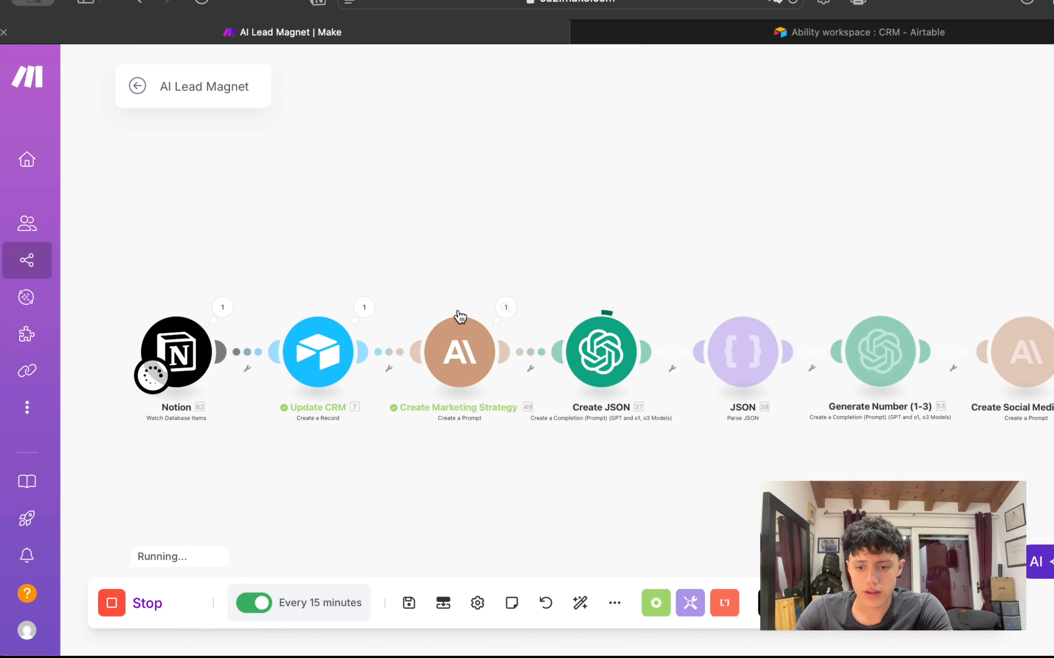
pyautogui.click(506, 306)
pyautogui.click(605, 350)
pyautogui.scroll(-10, 706, 420)
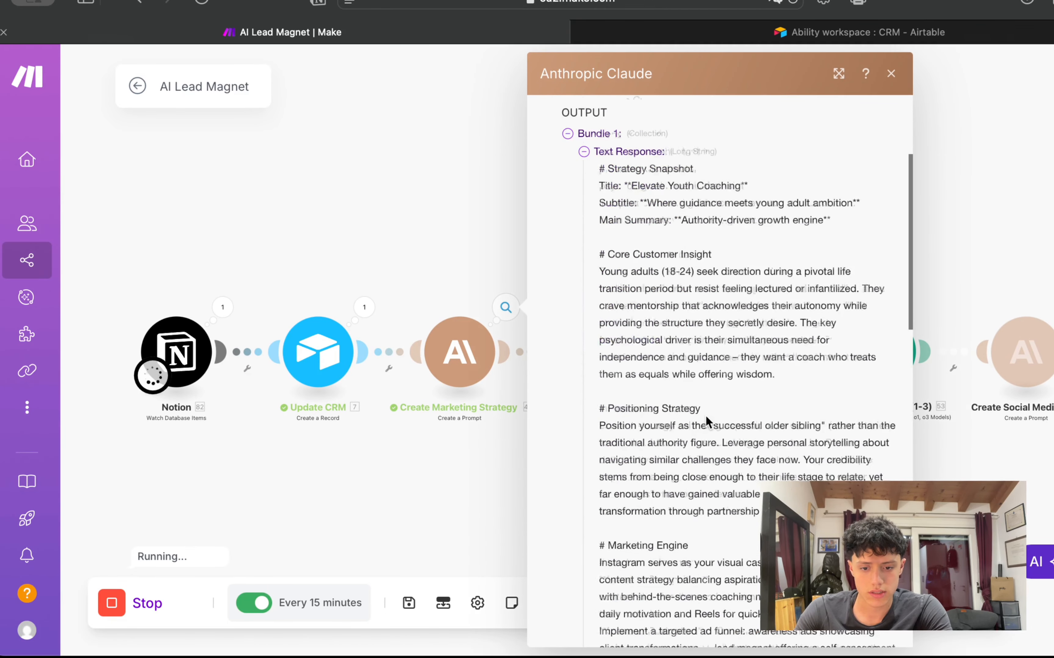
pyautogui.scroll(-5, 705, 421)
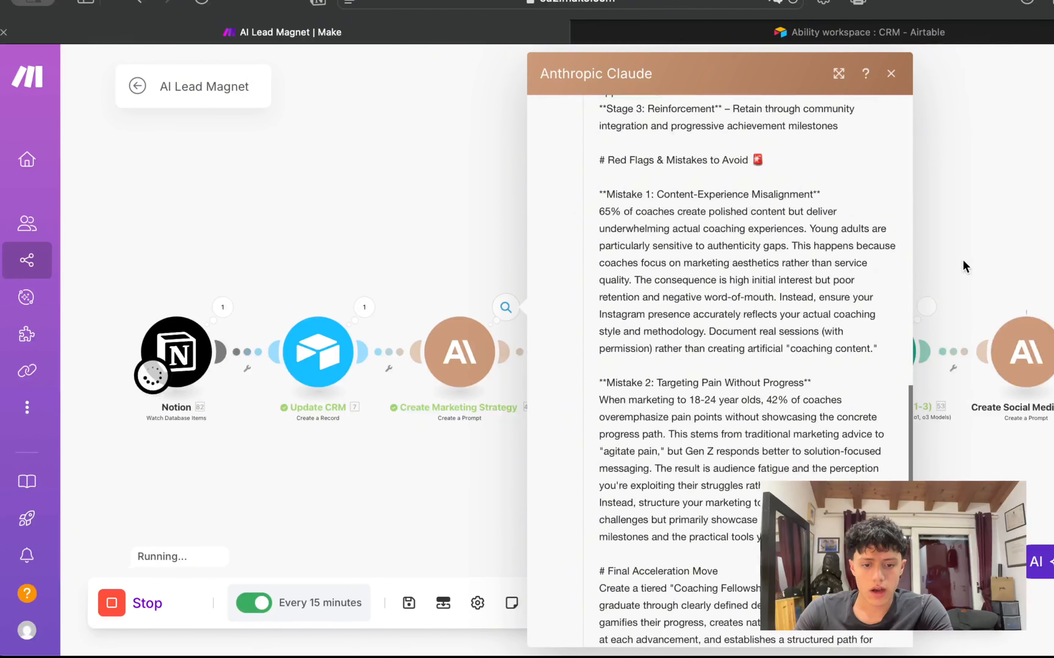
pyautogui.click(959, 266)
# Step: Review the Create JSON module's result for the 'Elevate Youth Coaching' strategy
pyautogui.scroll(3, 306, 312)
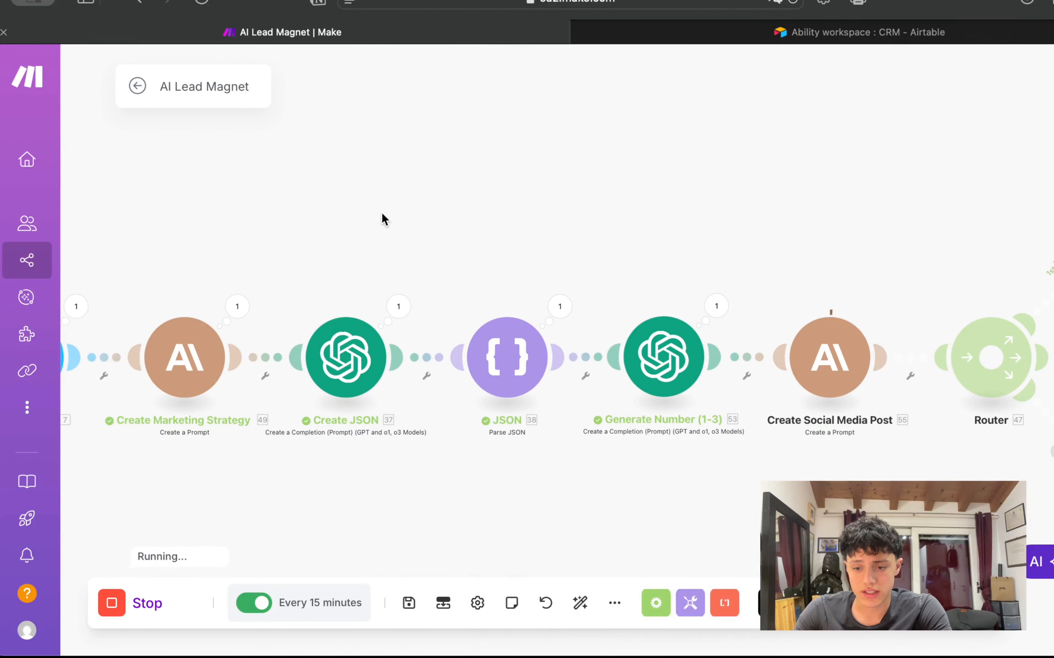
pyautogui.moveTo(383, 219); pyautogui.dragTo(463, 146)
pyautogui.click(481, 234)
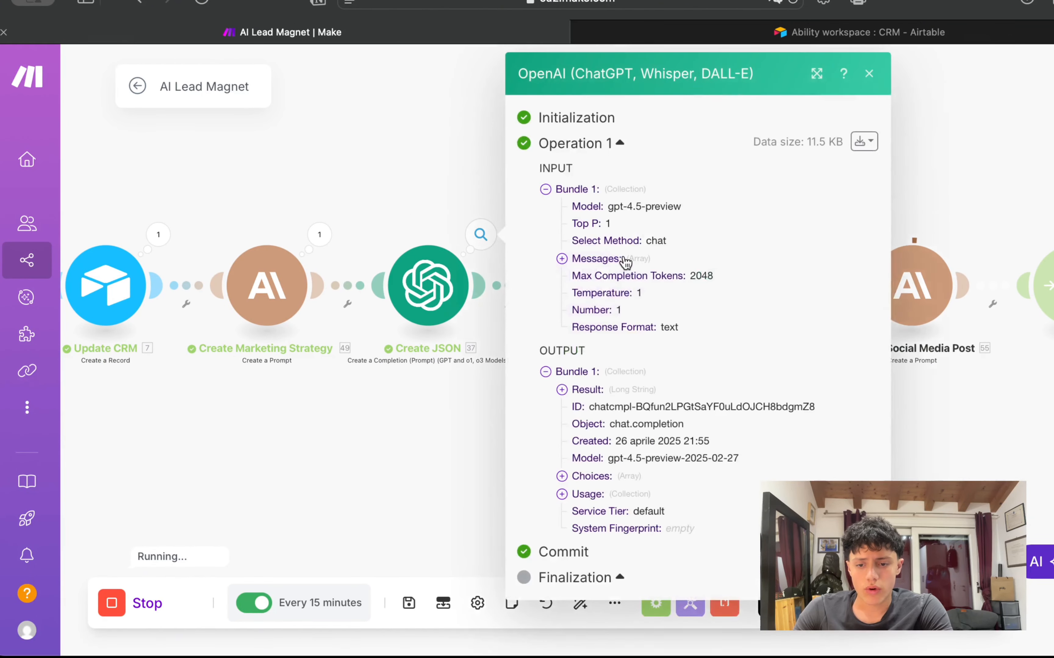
pyautogui.click(566, 385)
pyautogui.scroll(-8, 616, 378)
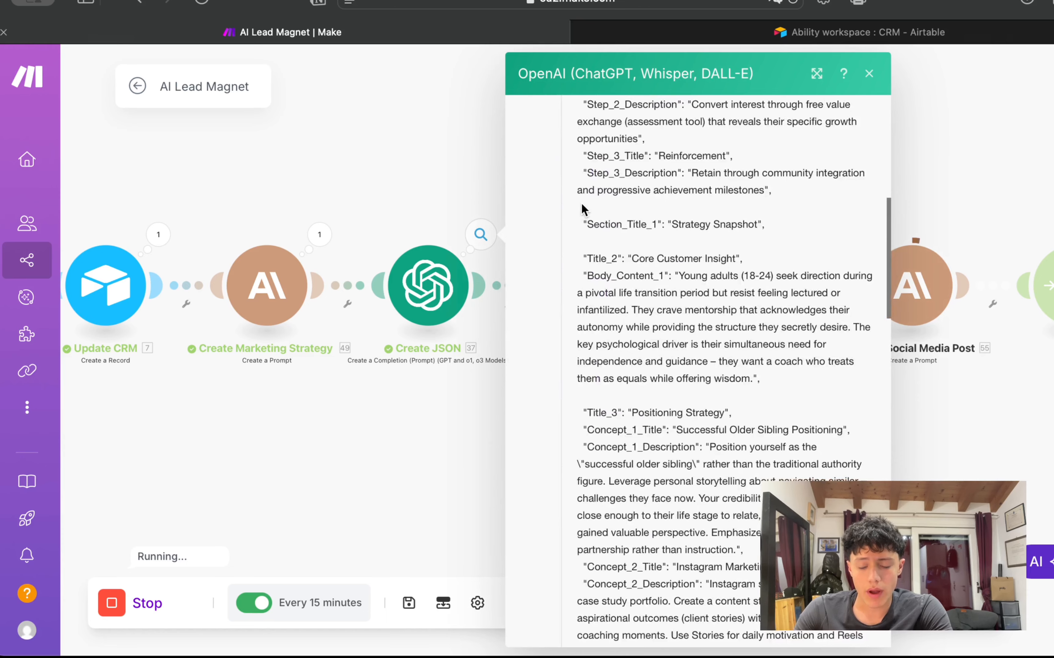
pyautogui.scroll(2, 582, 209)
pyautogui.scroll(-6, 582, 207)
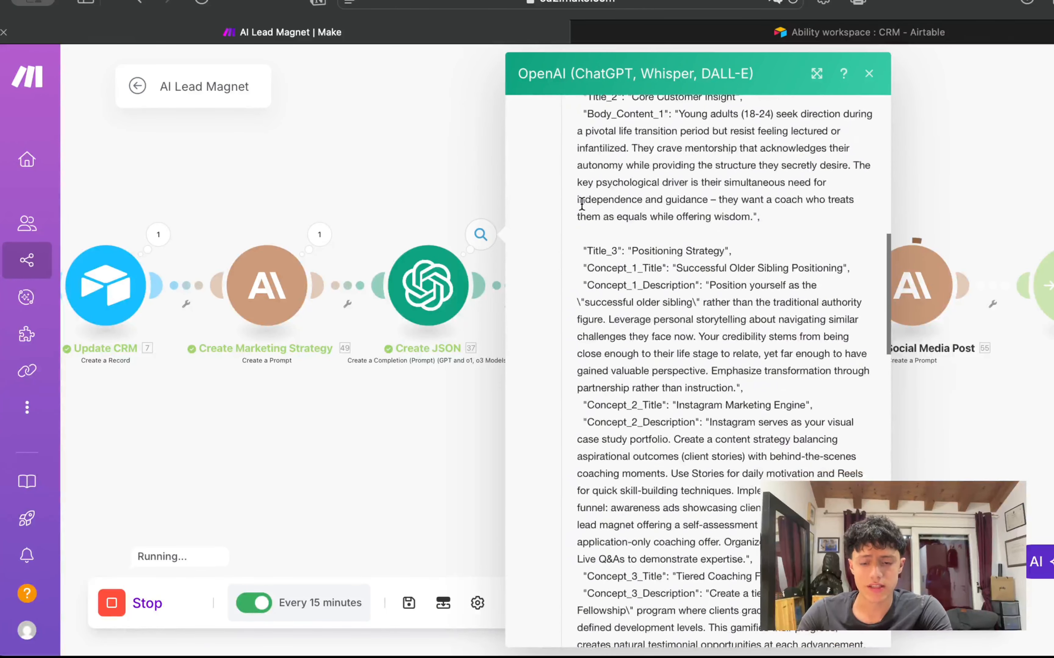
pyautogui.scroll(-5, 582, 210)
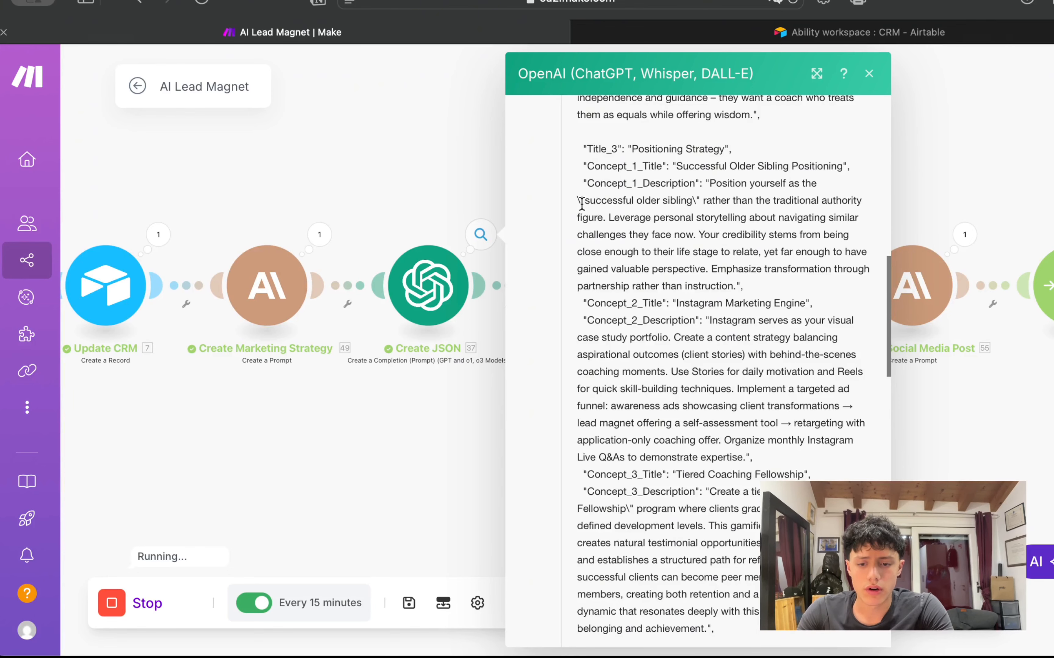
pyautogui.scroll(15, 582, 203)
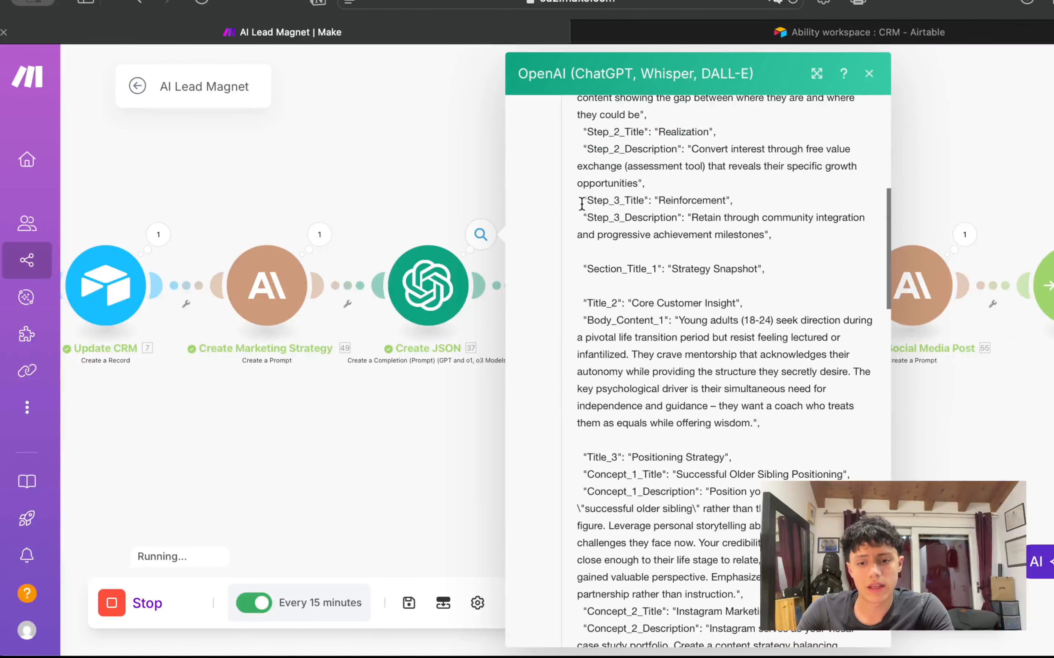
pyautogui.scroll(5, 628, 257)
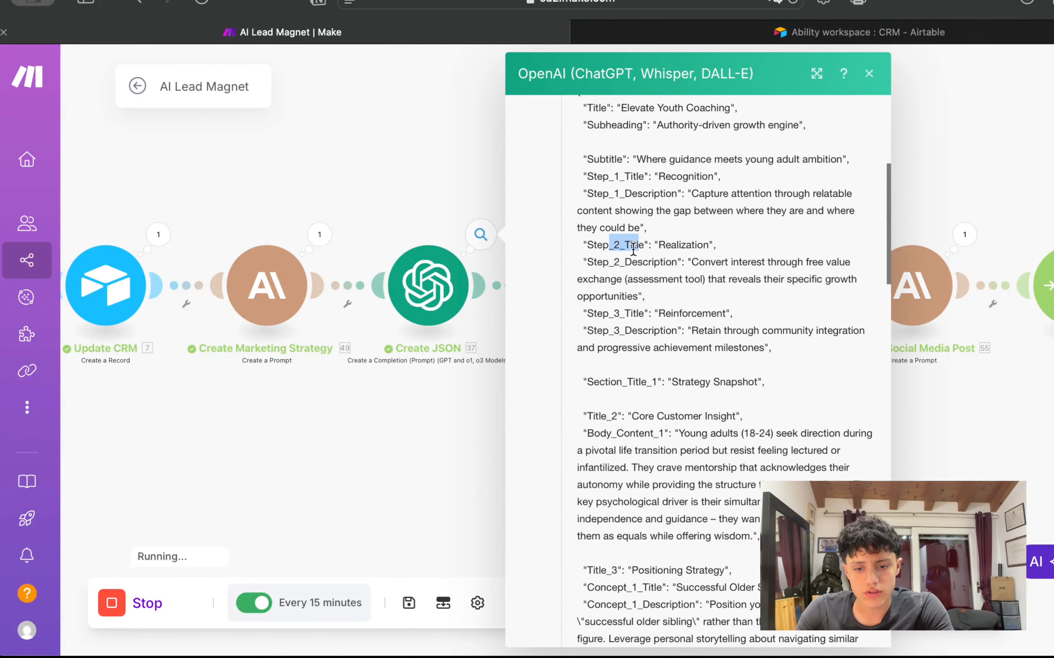
pyautogui.scroll(8, 611, 313)
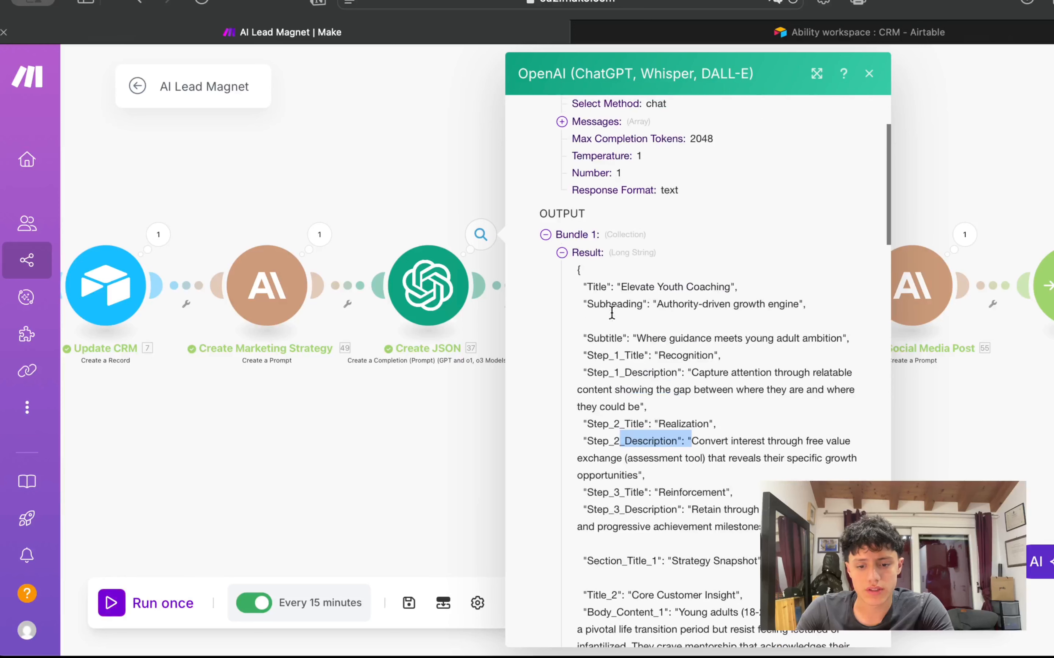
pyautogui.scroll(-8, 662, 485)
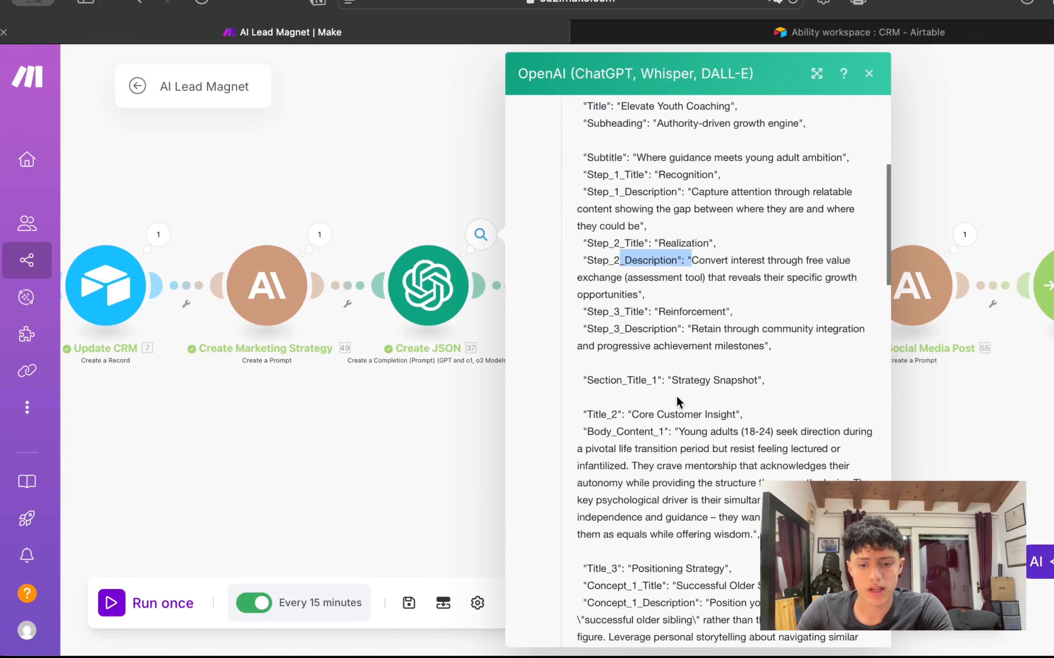
pyautogui.click(947, 158)
# Step: Check the parsed JSON module's output fields
pyautogui.click(633, 229)
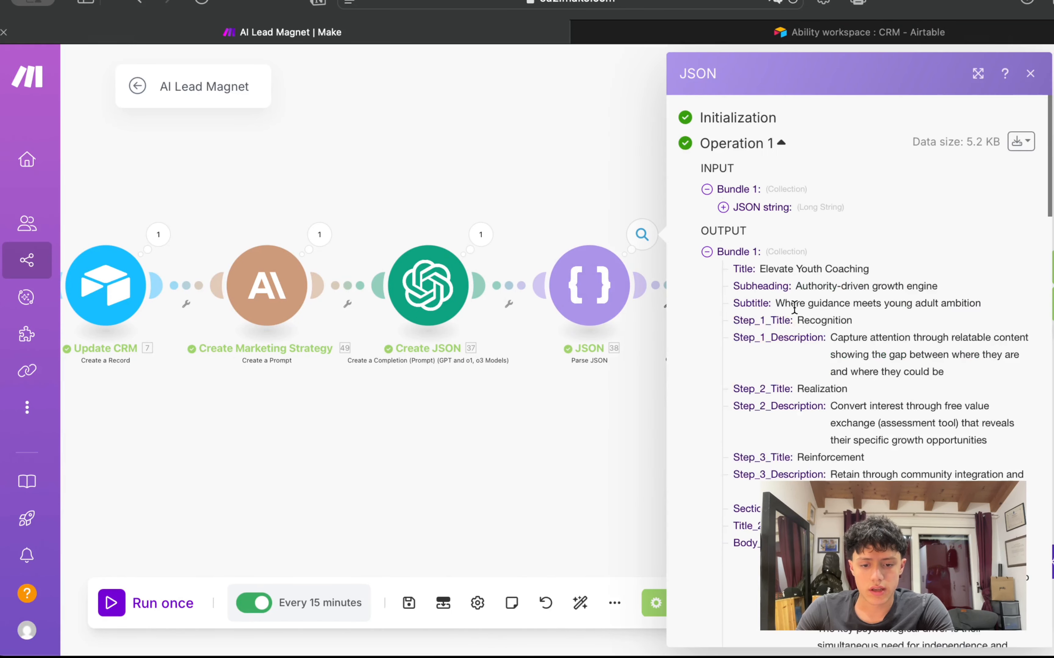
pyautogui.scroll(-5, 870, 349)
pyautogui.click(585, 113)
pyautogui.scroll(-5, 724, 205)
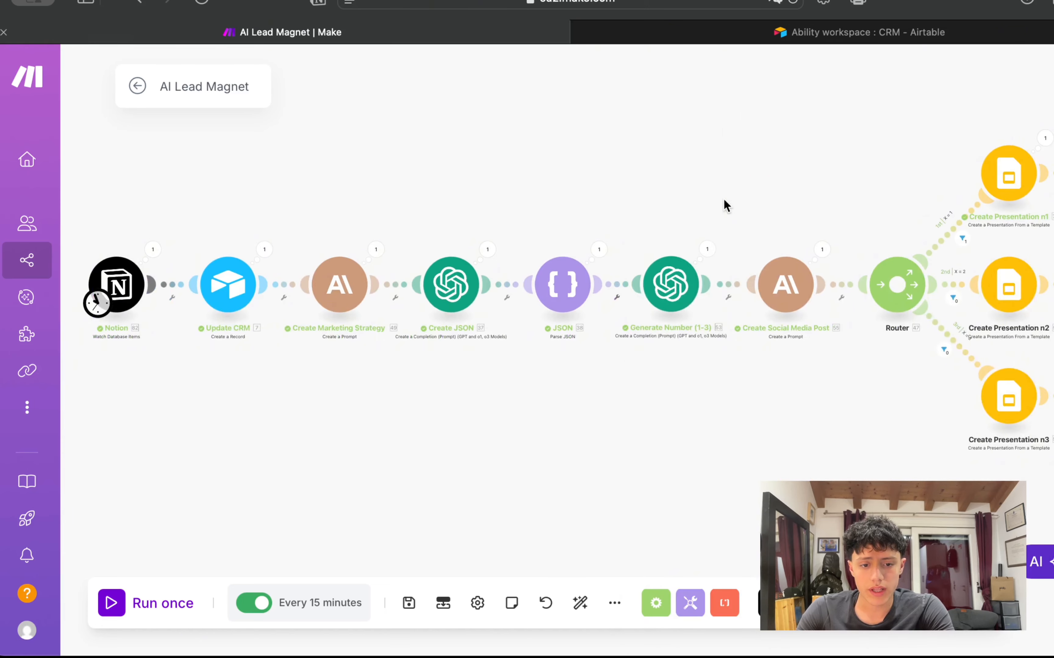
pyautogui.scroll(3, 692, 187)
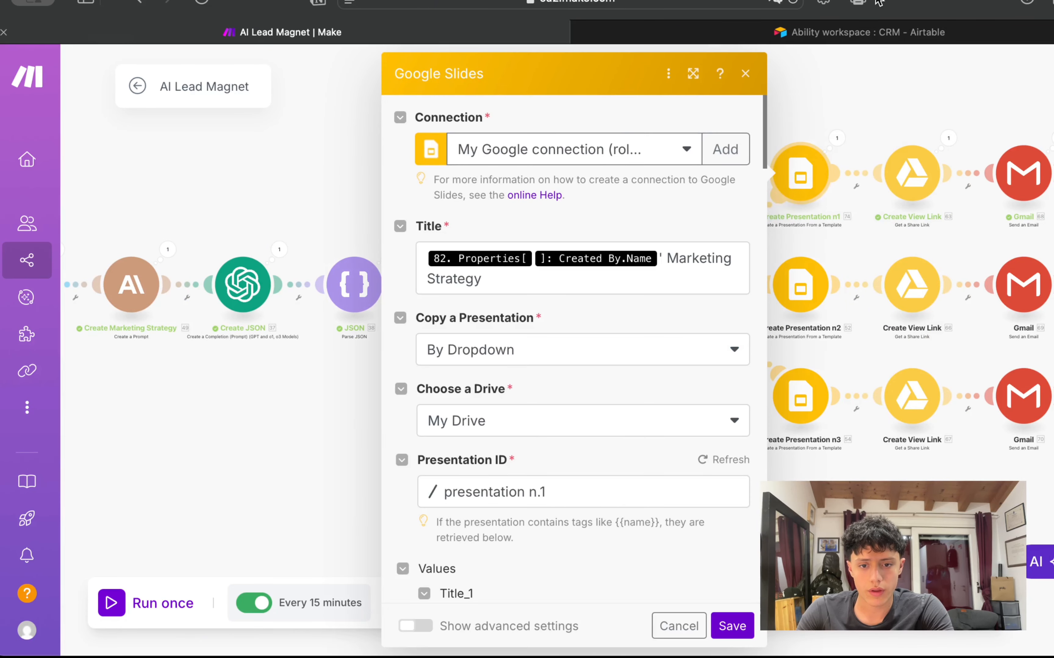
pyautogui.scroll(-10, 500, 334)
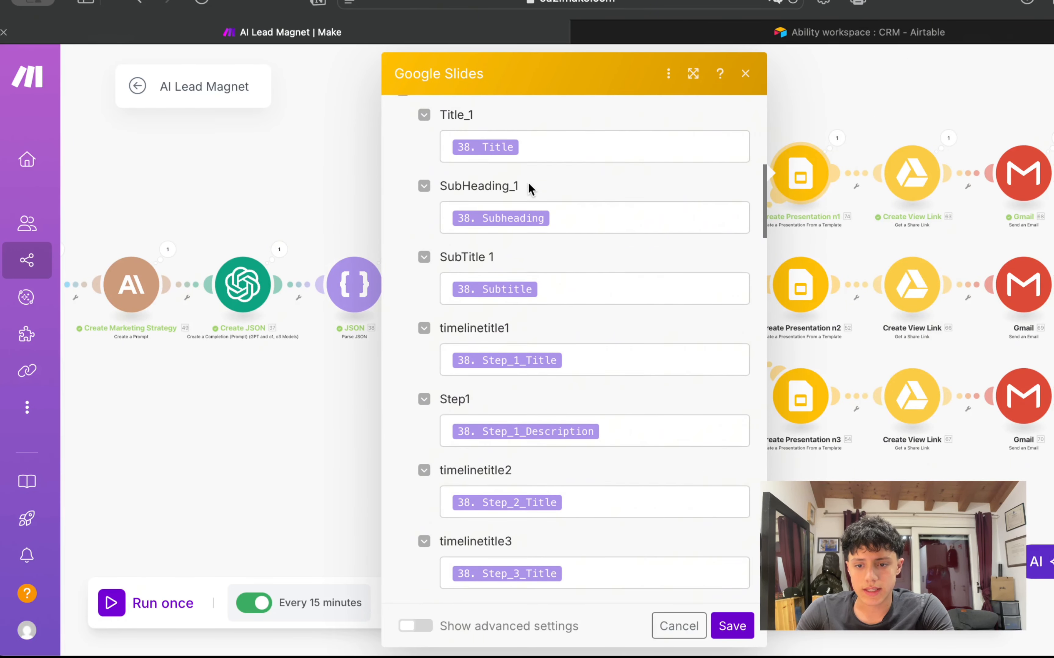
pyautogui.scroll(-8, 530, 189)
pyautogui.scroll(-20, 530, 190)
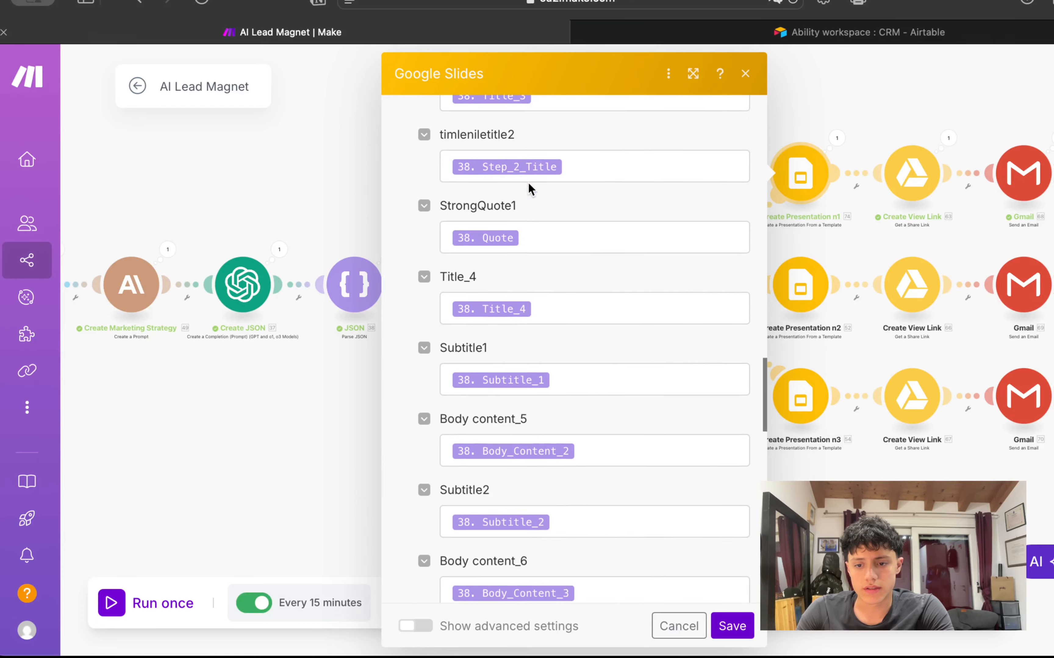
pyautogui.scroll(20, 530, 190)
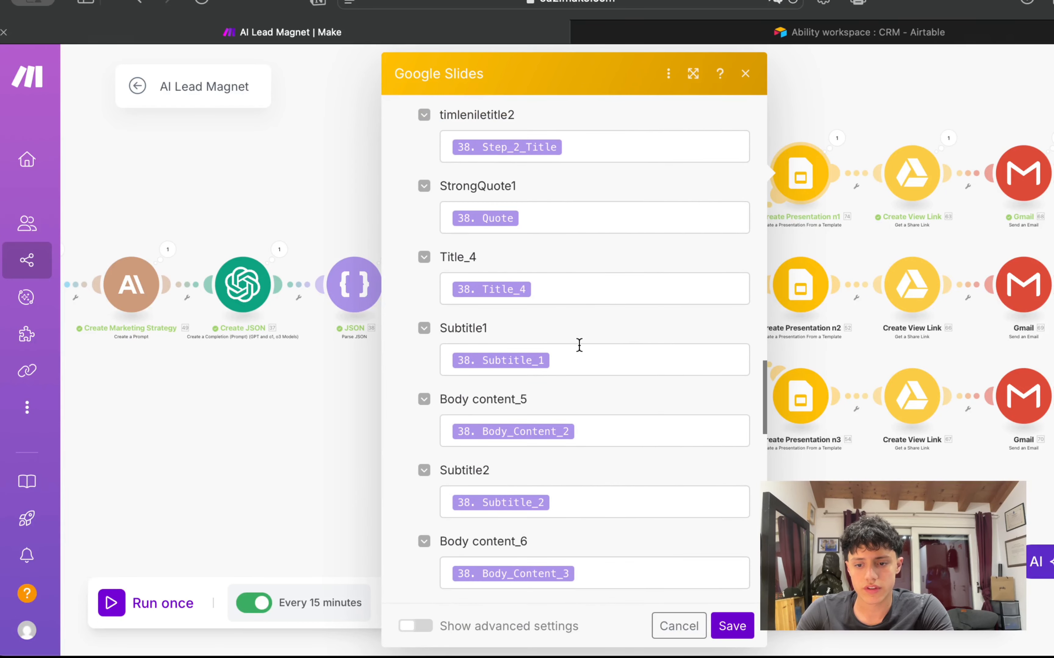
pyautogui.scroll(2, 579, 345)
pyautogui.click(732, 626)
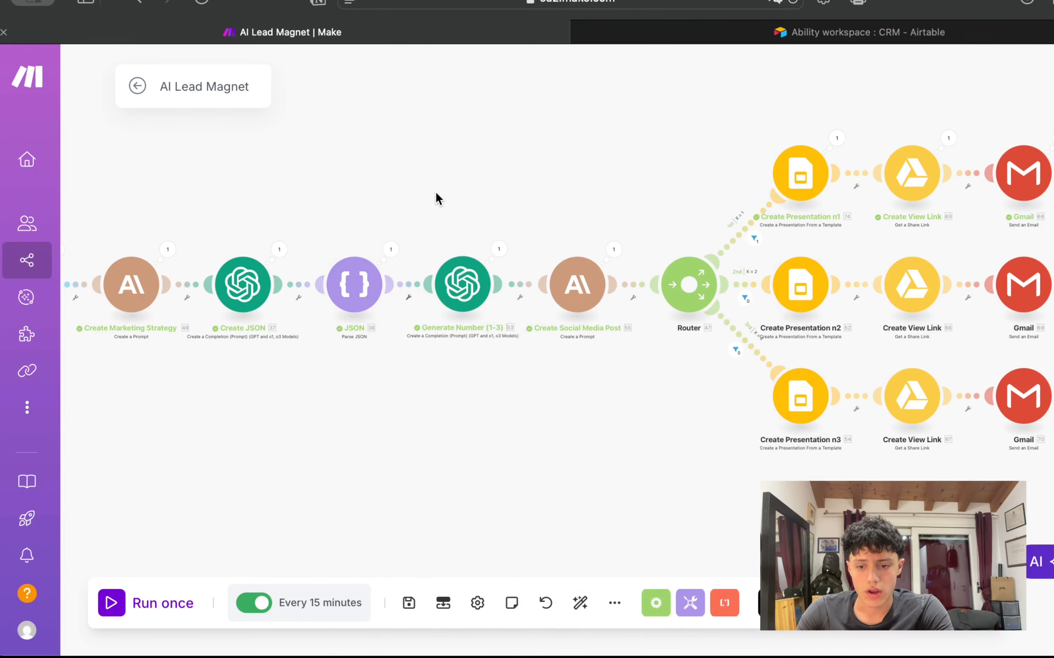
pyautogui.scroll(3, 435, 200)
pyautogui.scroll(-3, 498, 151)
pyautogui.scroll(3, 538, 223)
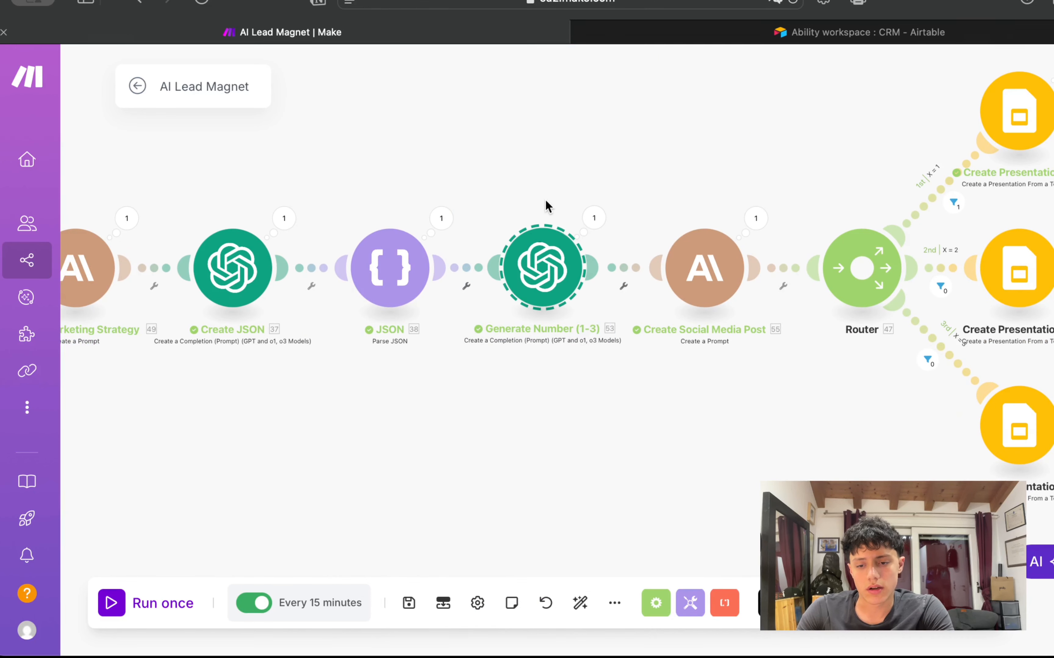
pyautogui.scroll(-3, 563, 300)
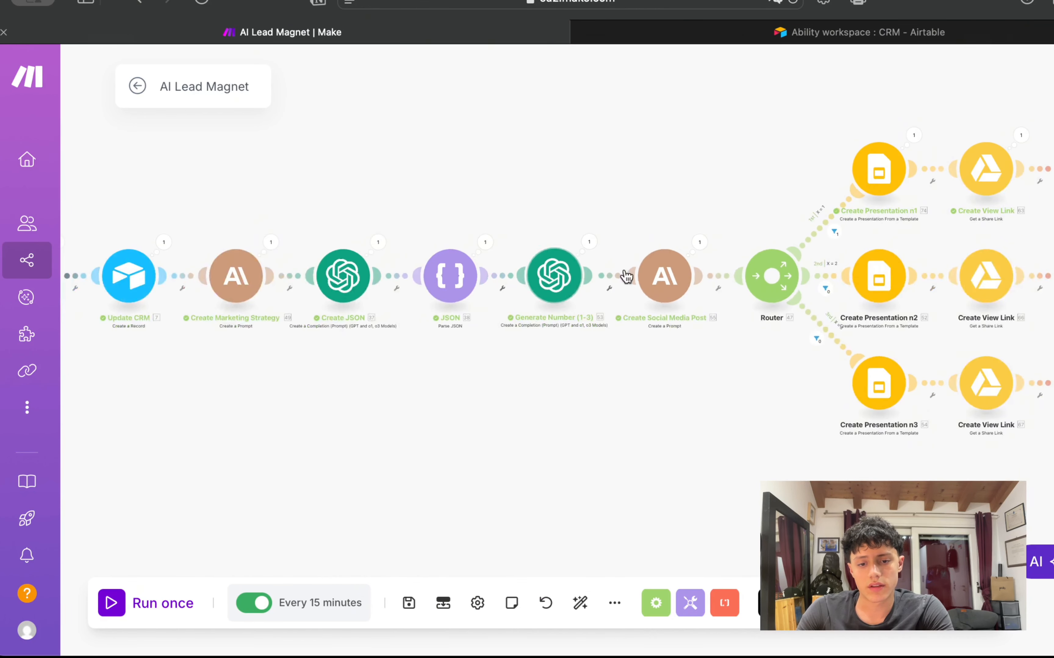
pyautogui.scroll(2, 552, 226)
pyautogui.moveTo(595, 120); pyautogui.dragTo(686, 216)
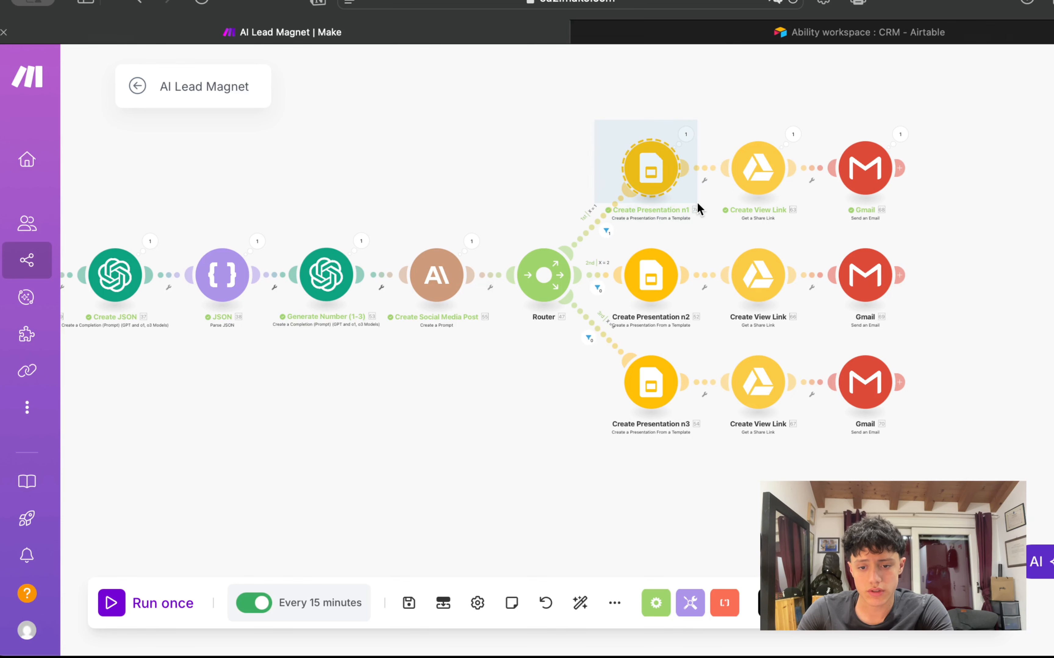
pyautogui.moveTo(696, 314); pyautogui.dragTo(695, 422)
pyautogui.moveTo(694, 414); pyautogui.dragTo(697, 137)
pyautogui.moveTo(556, 118); pyautogui.dragTo(769, 146)
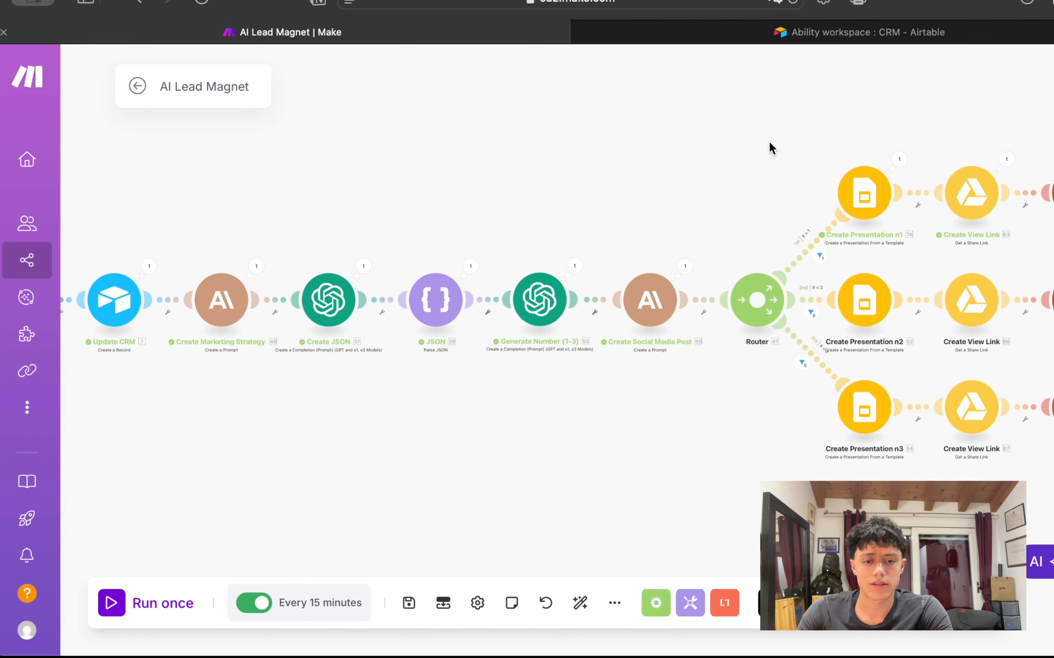
pyautogui.scroll(-5, 769, 146)
pyautogui.scroll(5, 718, 196)
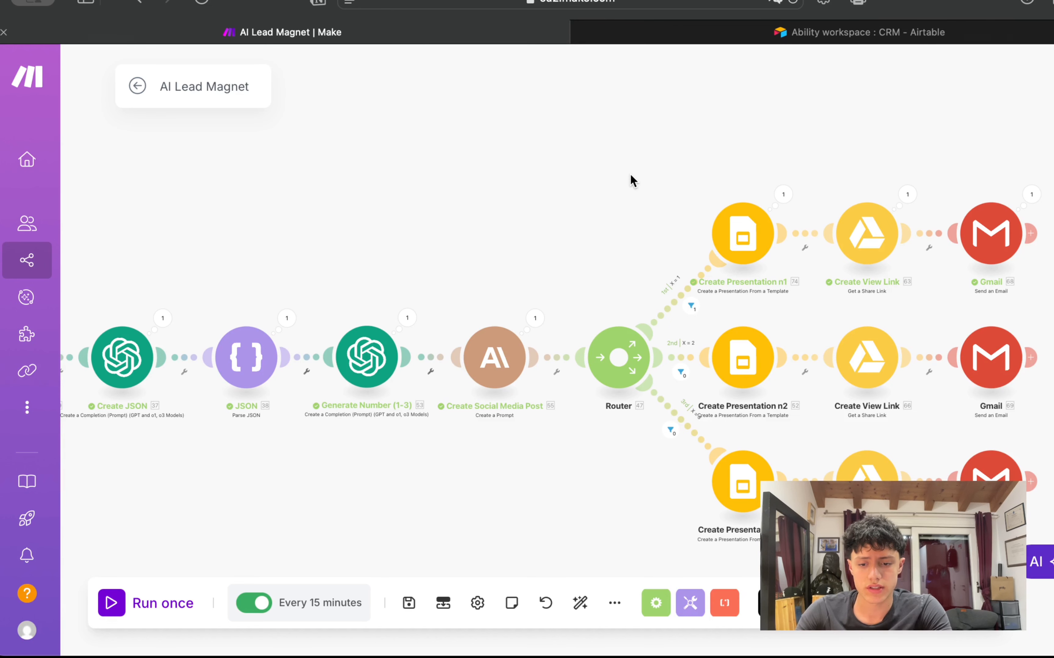
pyautogui.scroll(2, 630, 174)
pyautogui.moveTo(629, 173); pyautogui.dragTo(366, 171)
pyautogui.moveTo(448, 162); pyautogui.dragTo(692, 292)
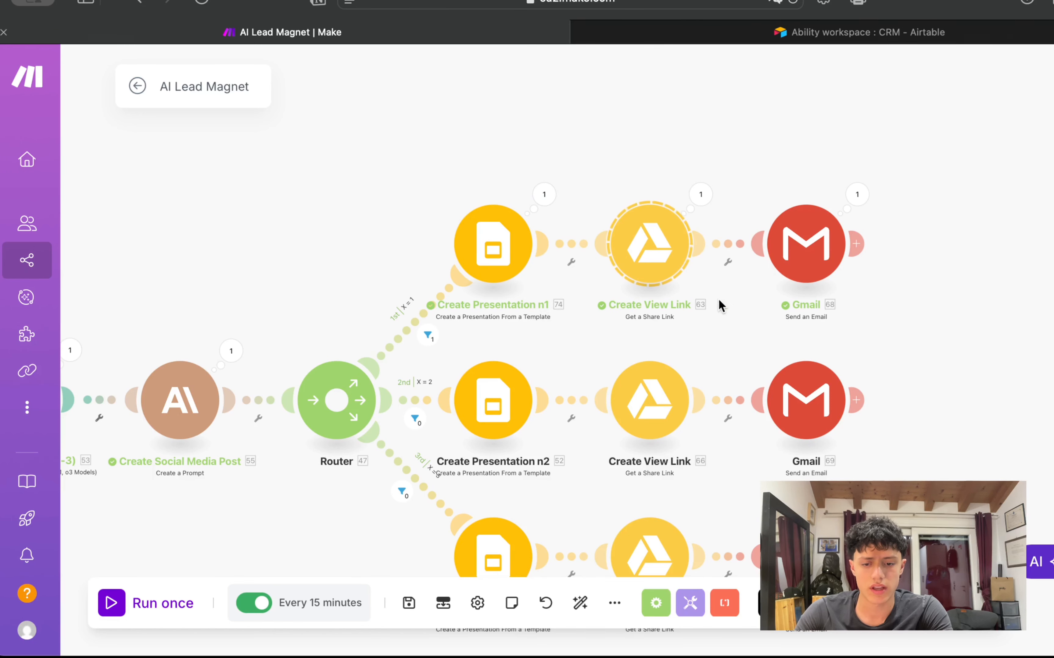
pyautogui.click(614, 169)
pyautogui.click(701, 193)
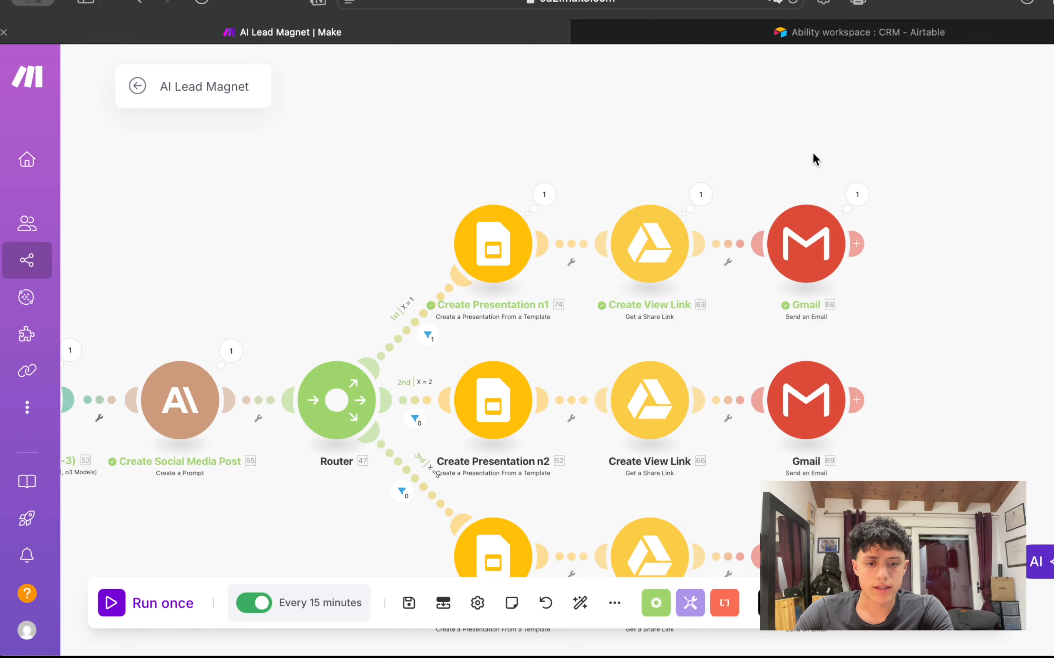
pyautogui.moveTo(813, 157); pyautogui.dragTo(710, 168)
pyautogui.moveTo(624, 171)
pyautogui.mouseDown()
pyautogui.moveTo(788, 327)
pyautogui.moveTo(701, 223)
pyautogui.moveTo(620, 170)
pyautogui.mouseUp()
pyautogui.moveTo(582, 121); pyautogui.dragTo(798, 101)
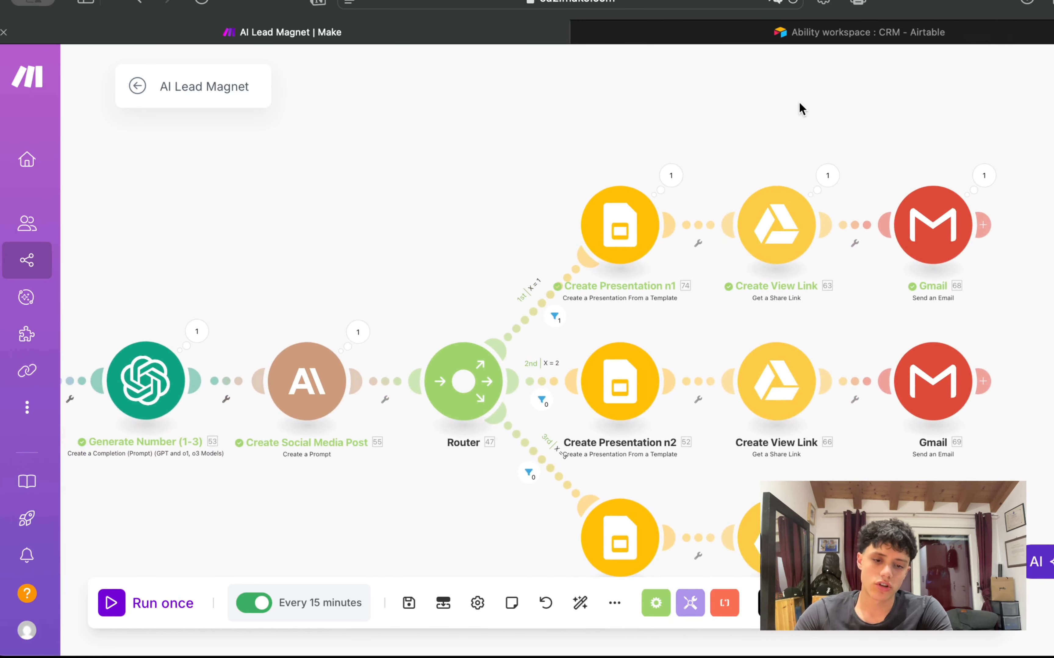
pyautogui.moveTo(378, 244); pyautogui.dragTo(538, 197)
pyautogui.scroll(2, 454, 262)
pyautogui.moveTo(454, 262); pyautogui.dragTo(536, 381)
pyautogui.click(541, 261)
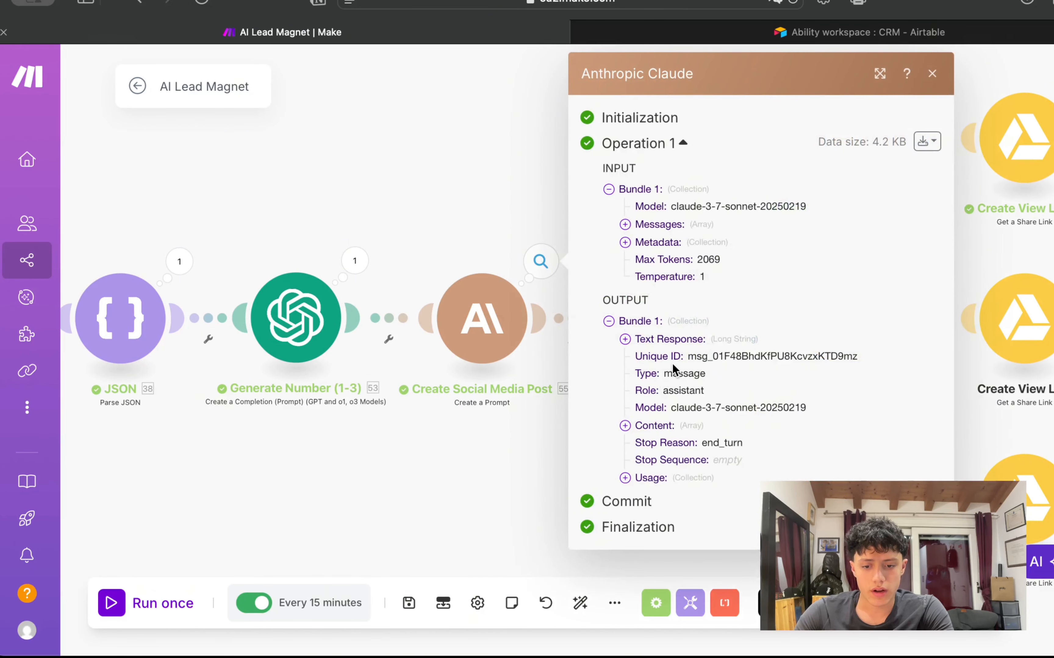
pyautogui.click(643, 344)
pyautogui.scroll(-15, 691, 399)
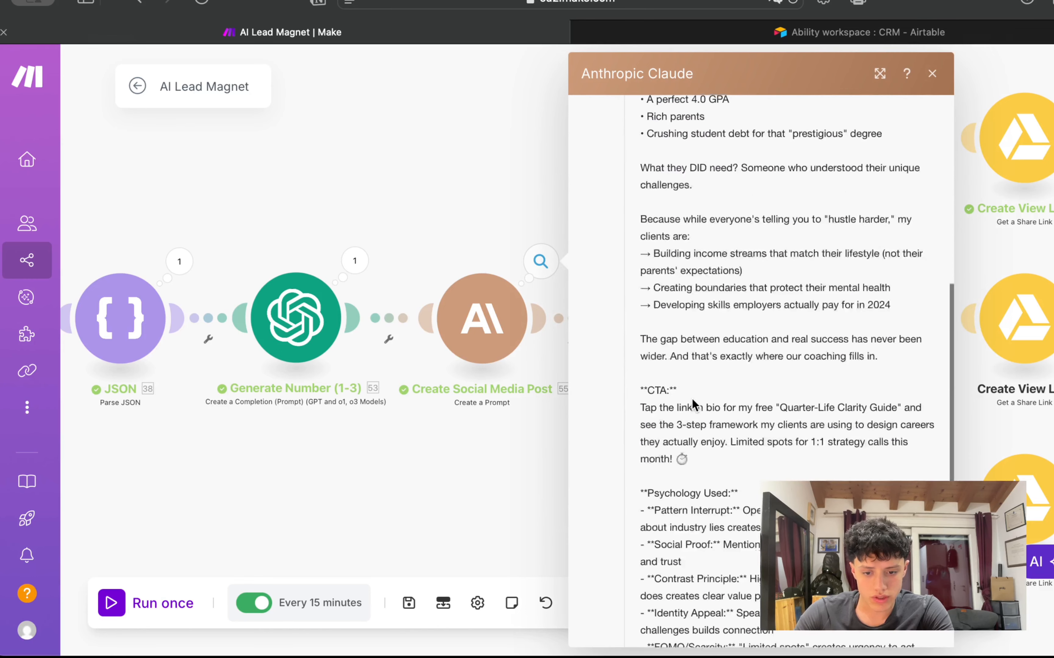
pyautogui.scroll(-2, 691, 399)
pyautogui.moveTo(648, 267); pyautogui.dragTo(693, 267)
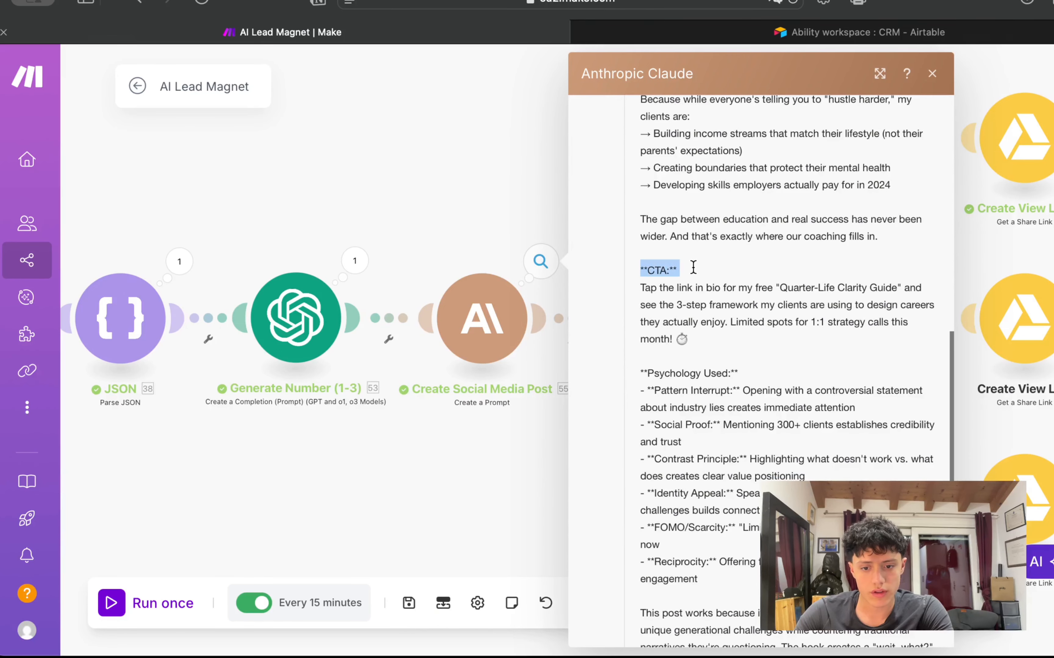
pyautogui.moveTo(640, 373); pyautogui.dragTo(786, 361)
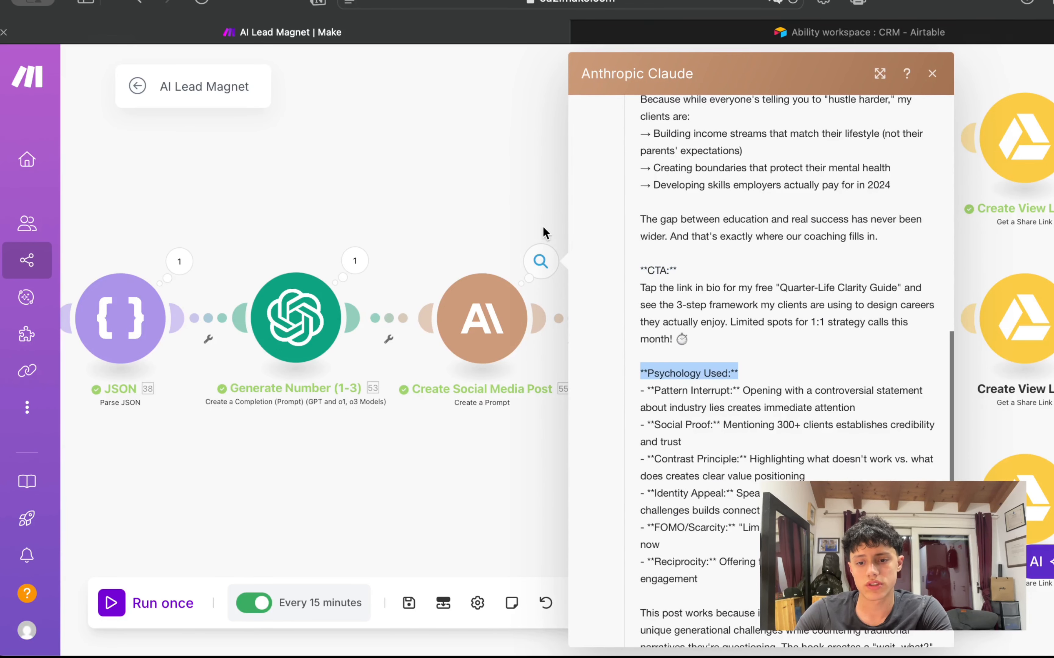
pyautogui.scroll(10, 758, 431)
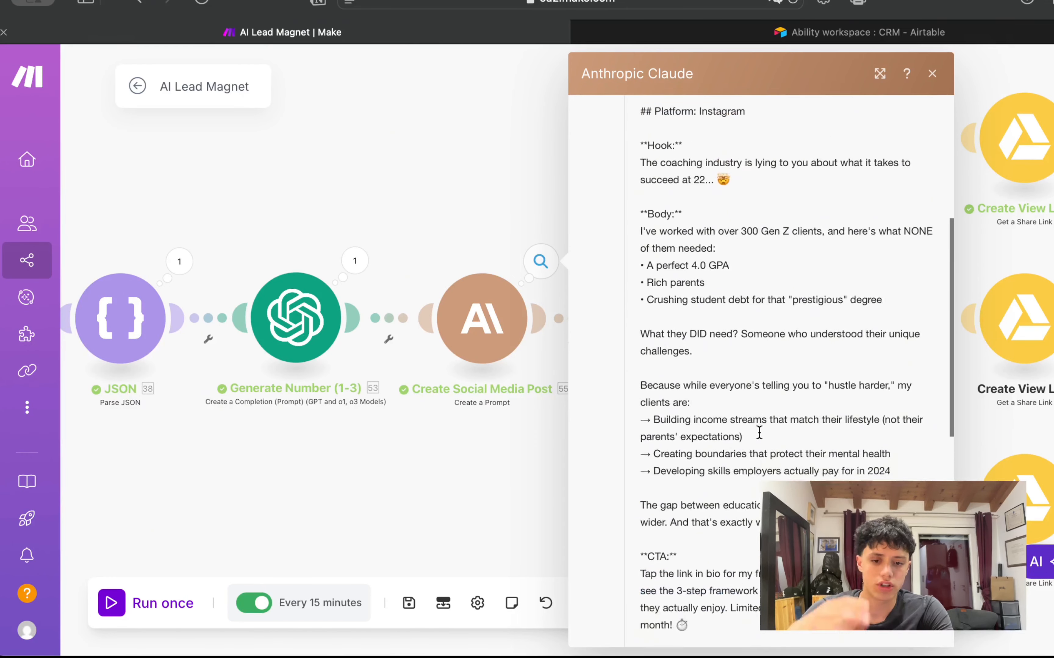
pyautogui.scroll(3, 758, 431)
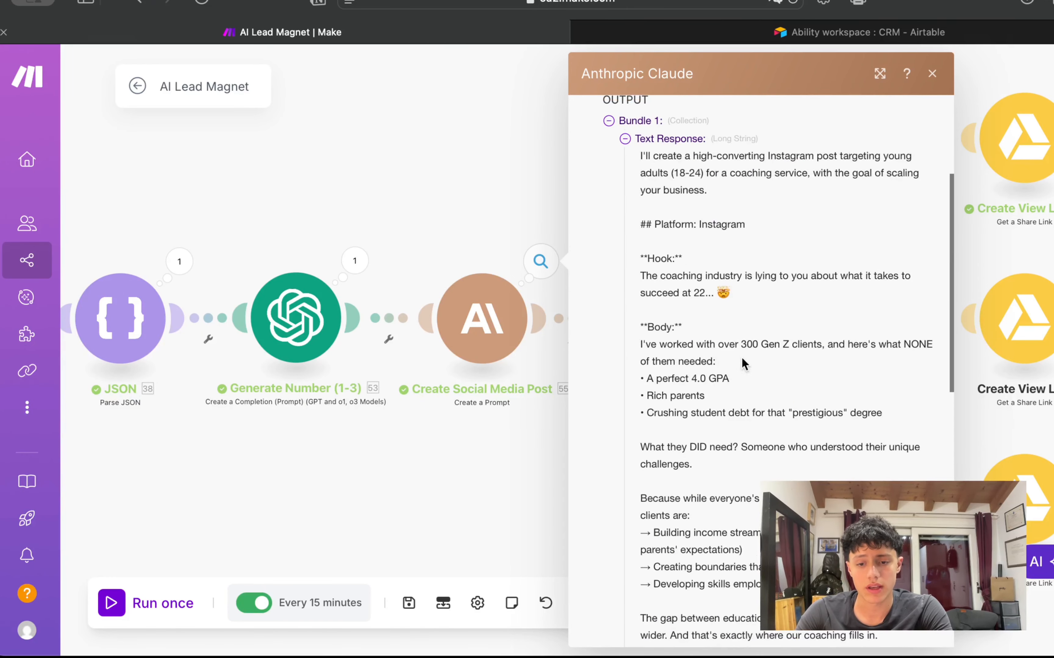
pyautogui.tripleClick(658, 257)
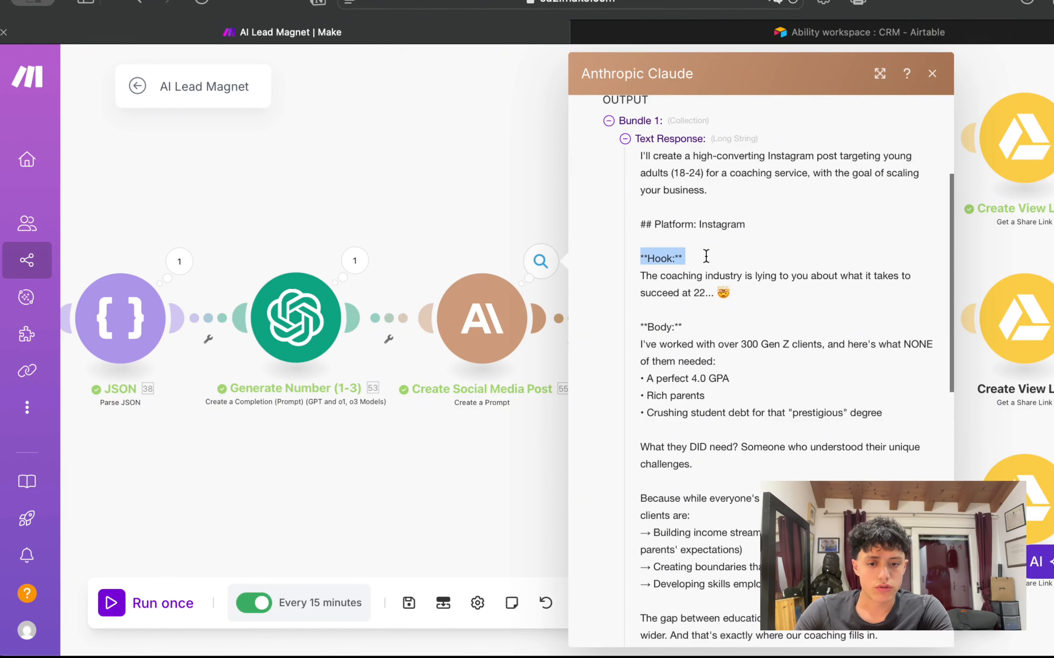
pyautogui.moveTo(637, 328); pyautogui.dragTo(683, 326)
pyautogui.click(506, 179)
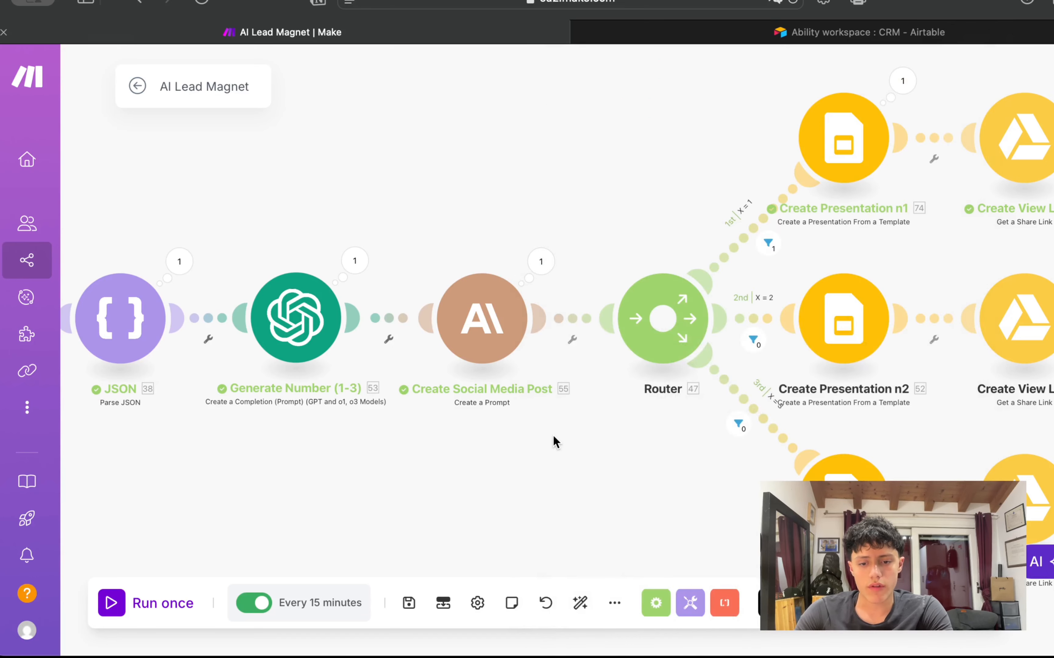
# Step: Copy the Share Link URL from Create View Link's output and open it in a new tab
pyautogui.scroll(-3, 552, 435)
pyautogui.hscroll(5, 630, 339)
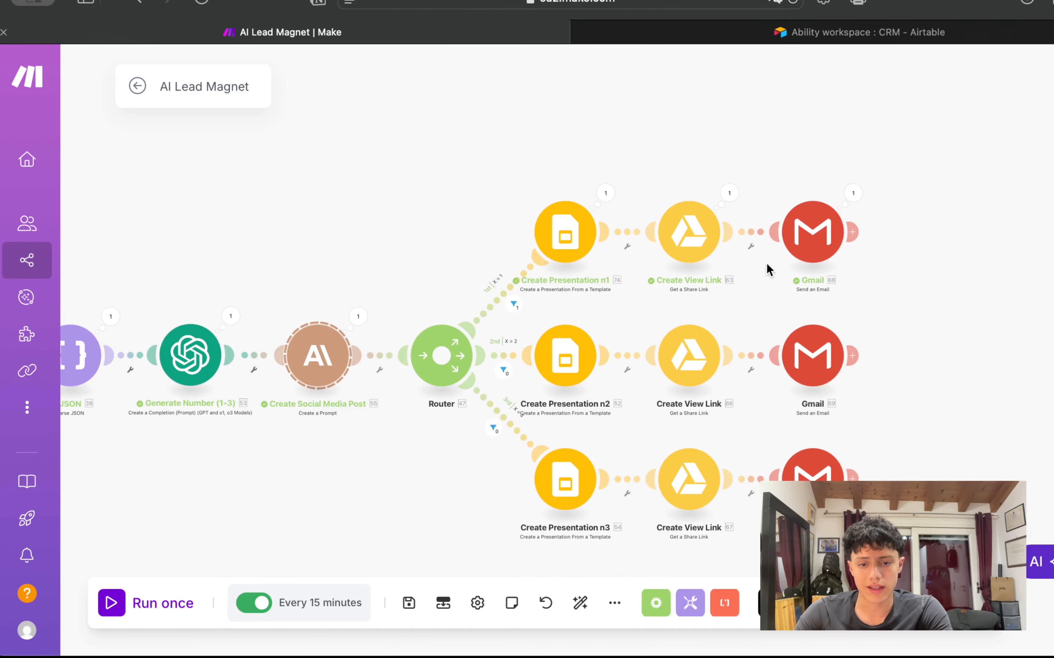
pyautogui.click(729, 193)
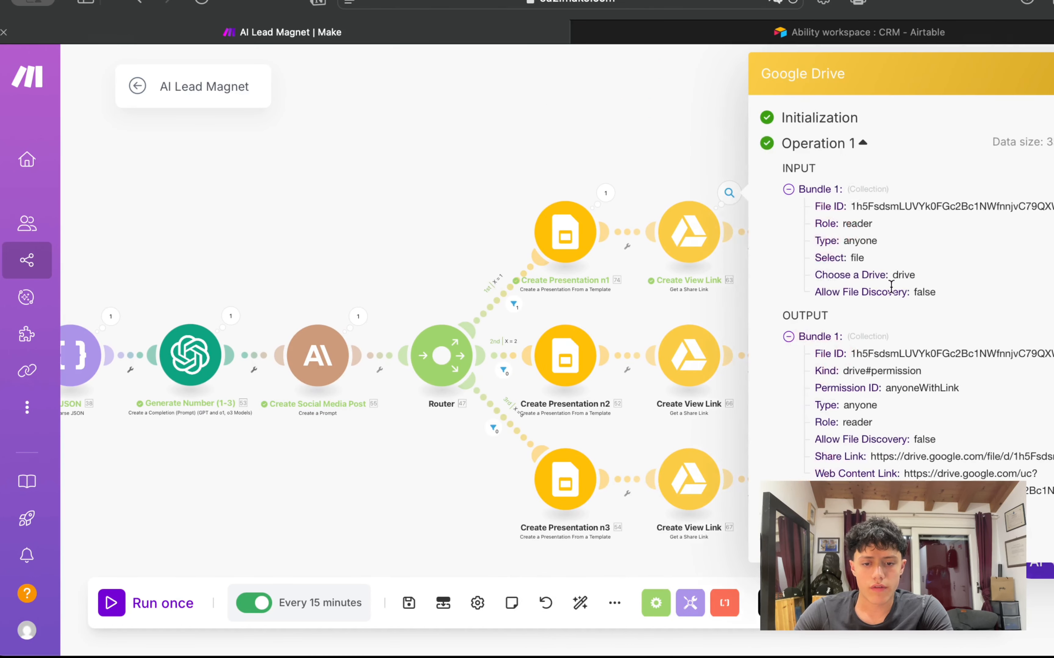
pyautogui.tripleClick(924, 458)
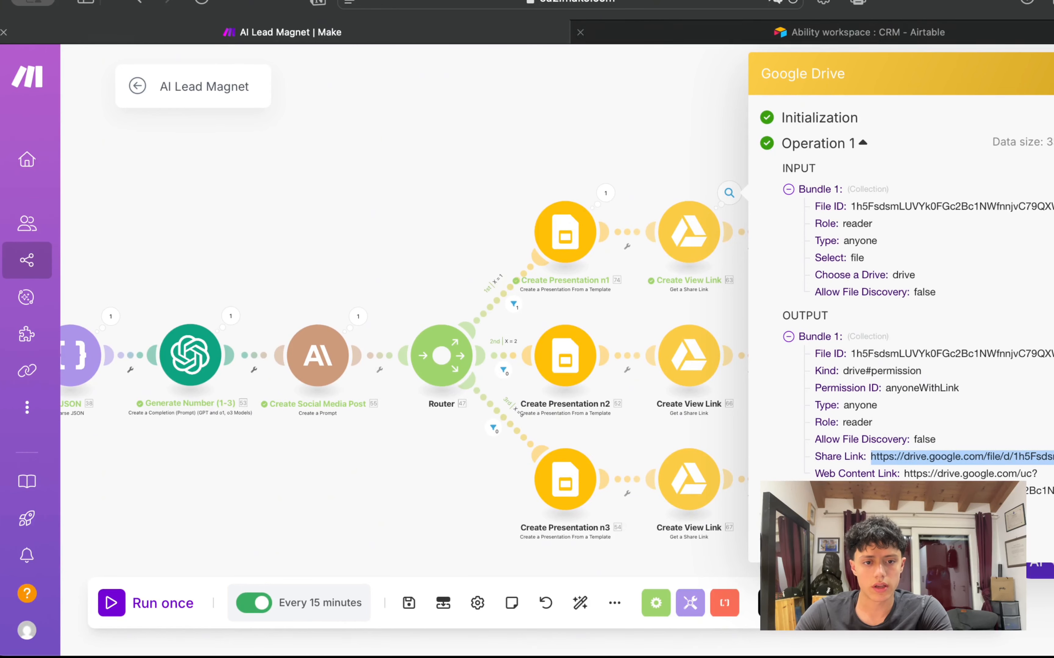
pyautogui.press('super+t')
pyautogui.press('super+v')
pyautogui.press('Return')
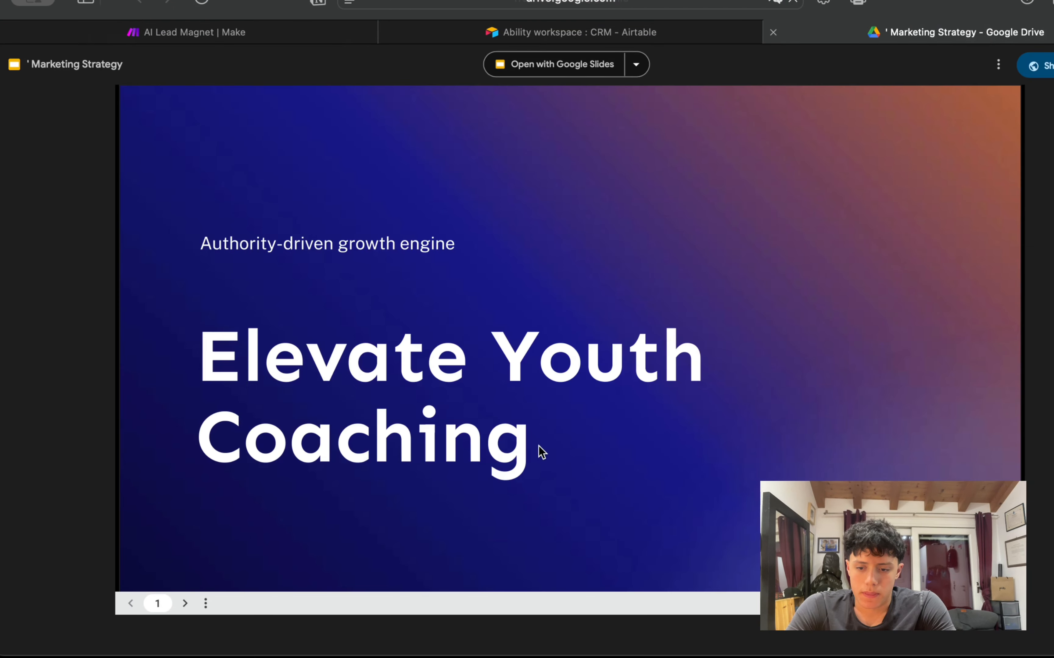
# Step: Advance the Drive preview from slide 1 to slide 8, the Common Mistakes slide
pyautogui.click(667, 376)
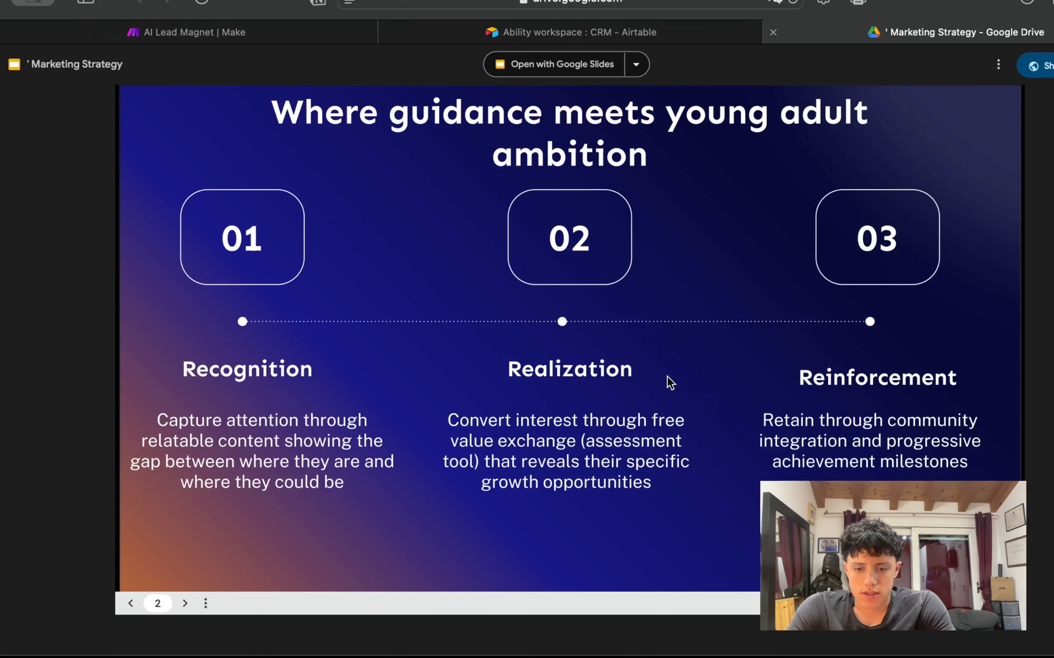
pyautogui.click(670, 383)
pyautogui.click(670, 383)
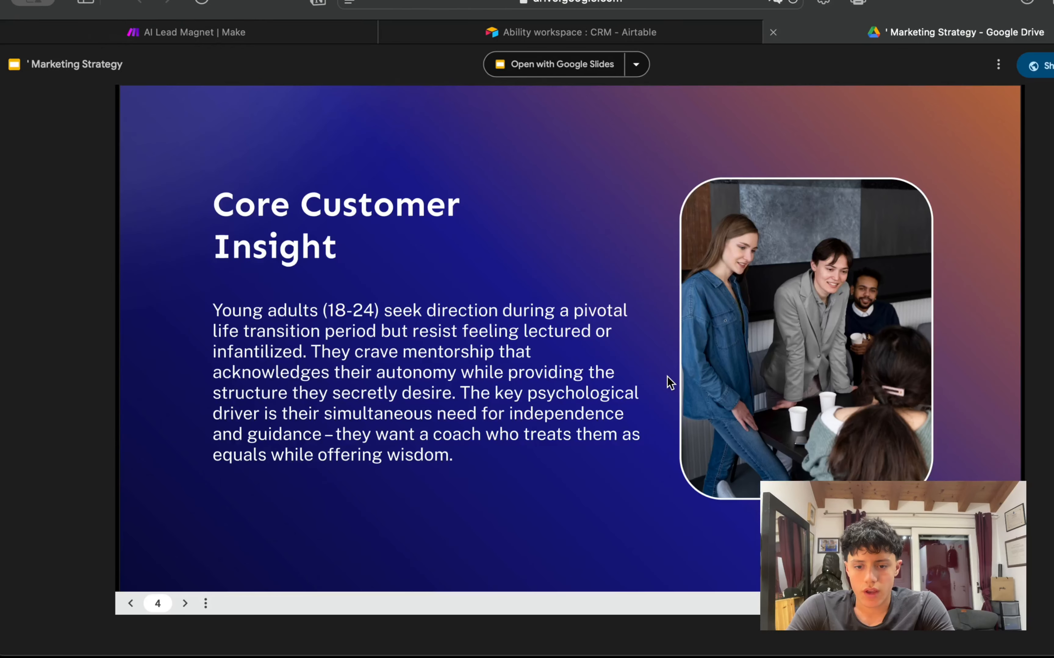
pyautogui.click(670, 383)
pyautogui.click(669, 382)
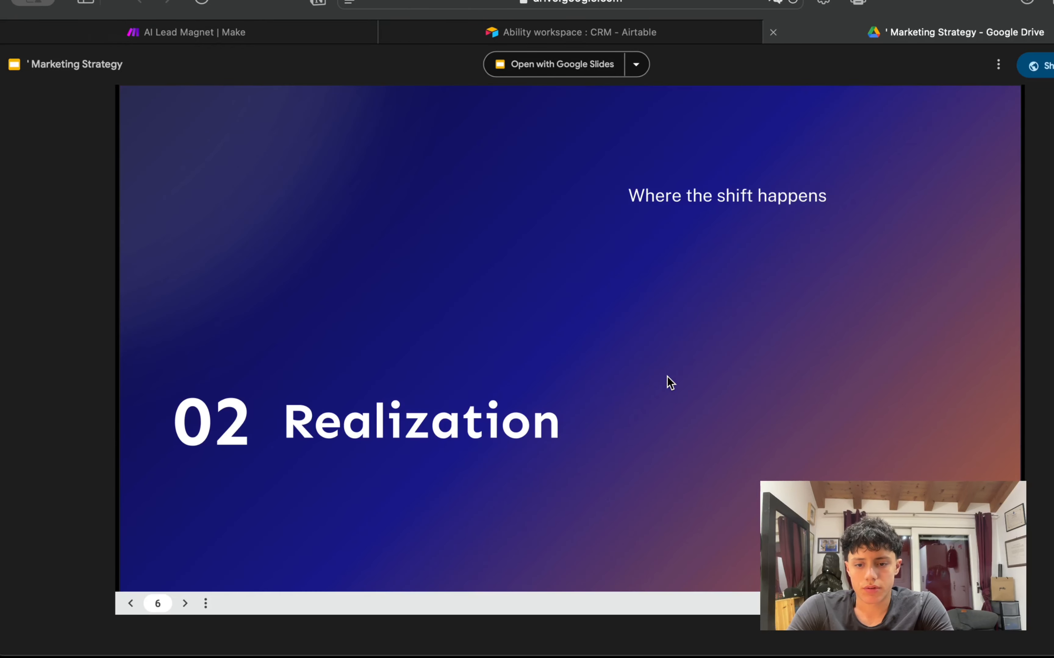
pyautogui.click(670, 382)
pyautogui.click(669, 382)
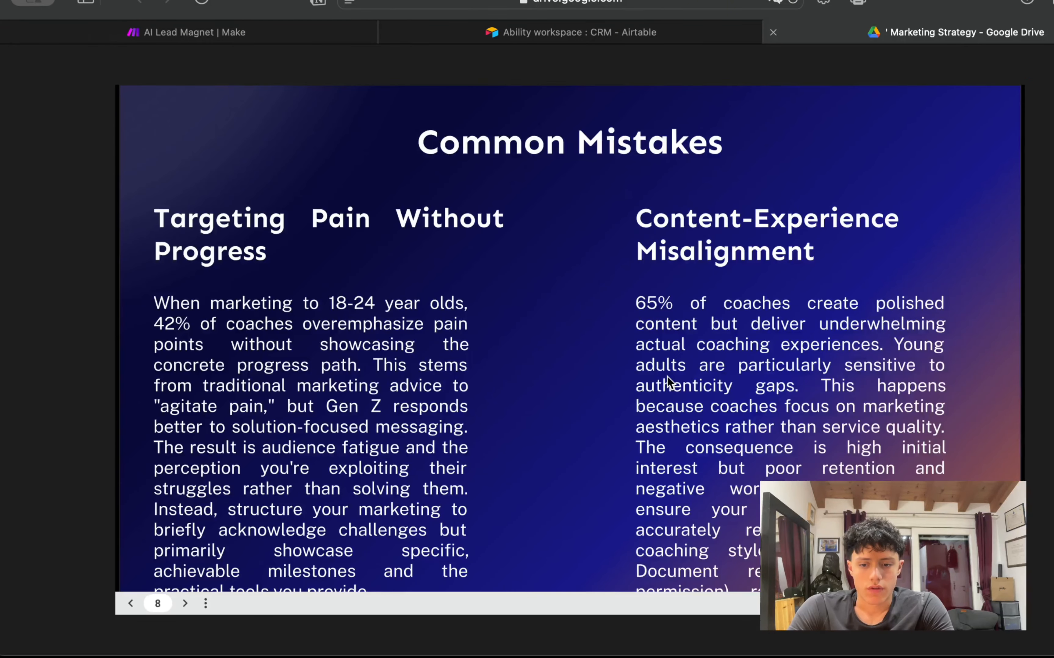
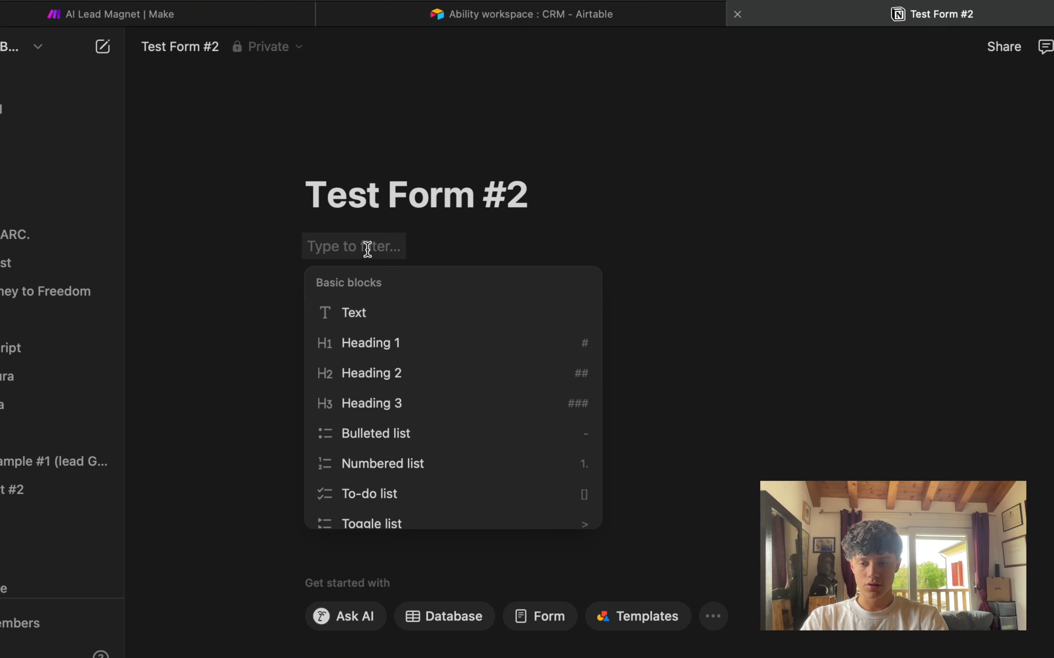
# Step: Dismiss the Notion block menu to start over on the blank Test Form #2 page
pyautogui.click(364, 247)
# Step: Insert a Form database block titled 'Form Example #2'
pyautogui.write('form')
pyautogui.press('BackSpace')
pyautogui.press('BackSpace')
pyautogui.press('BackSpace')
pyautogui.press('BackSpace')
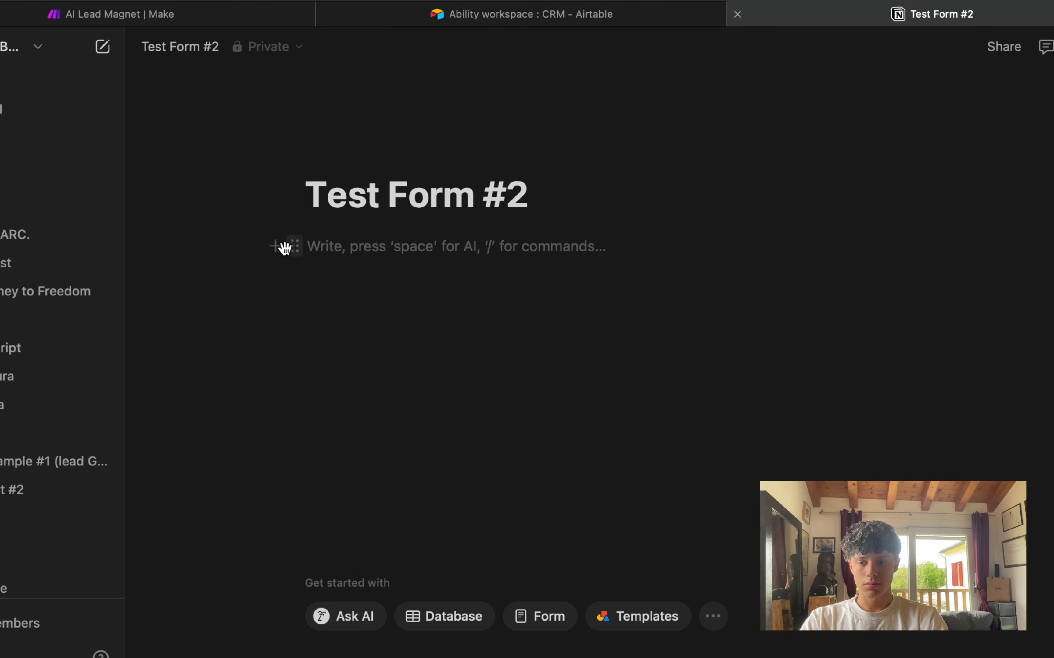
pyautogui.click(278, 245)
pyautogui.write('form')
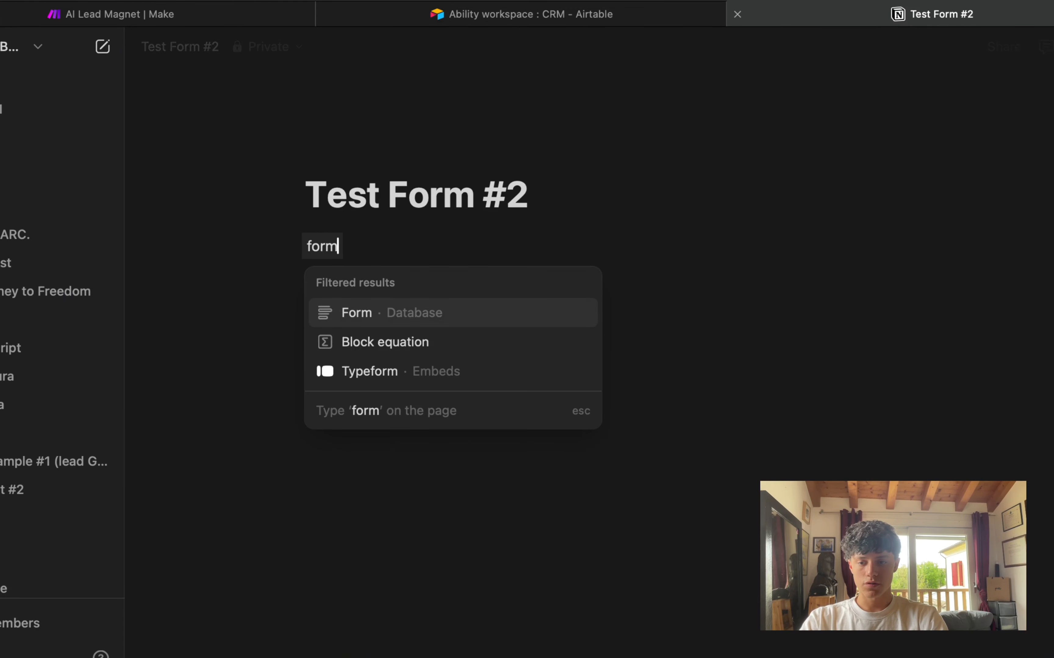
pyautogui.click(354, 321)
pyautogui.write('Fo')
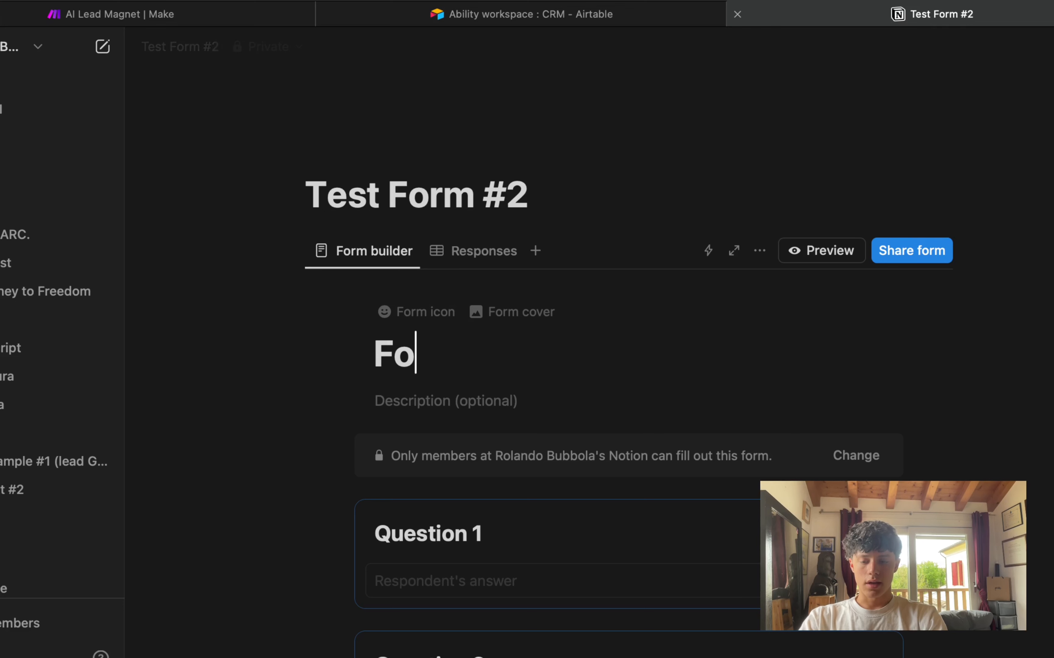
pyautogui.write('rm example #2')
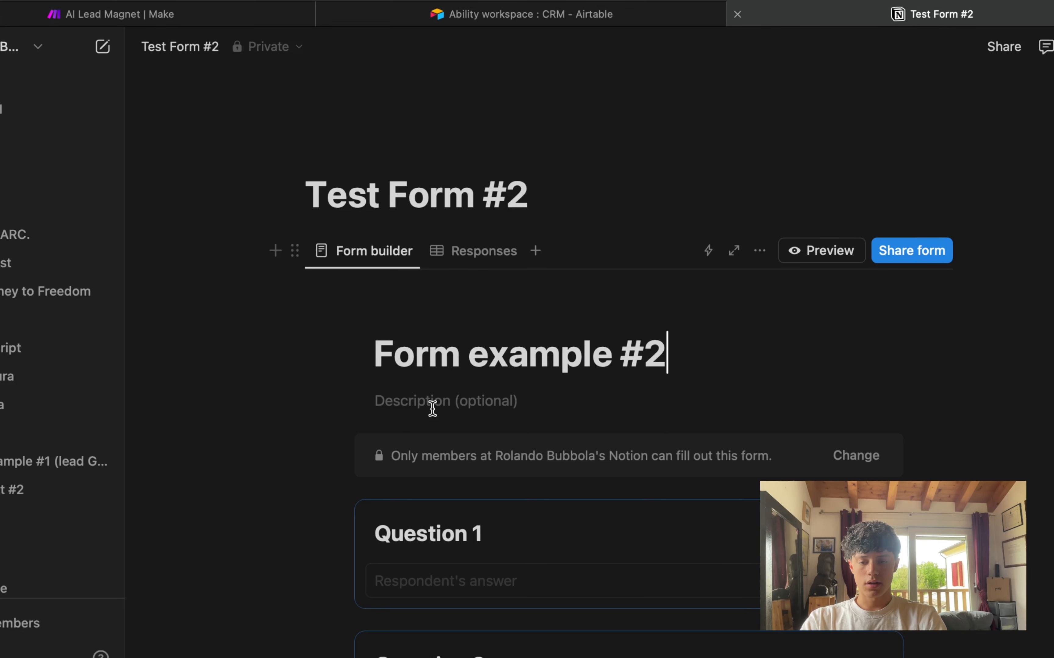
pyautogui.click(488, 353)
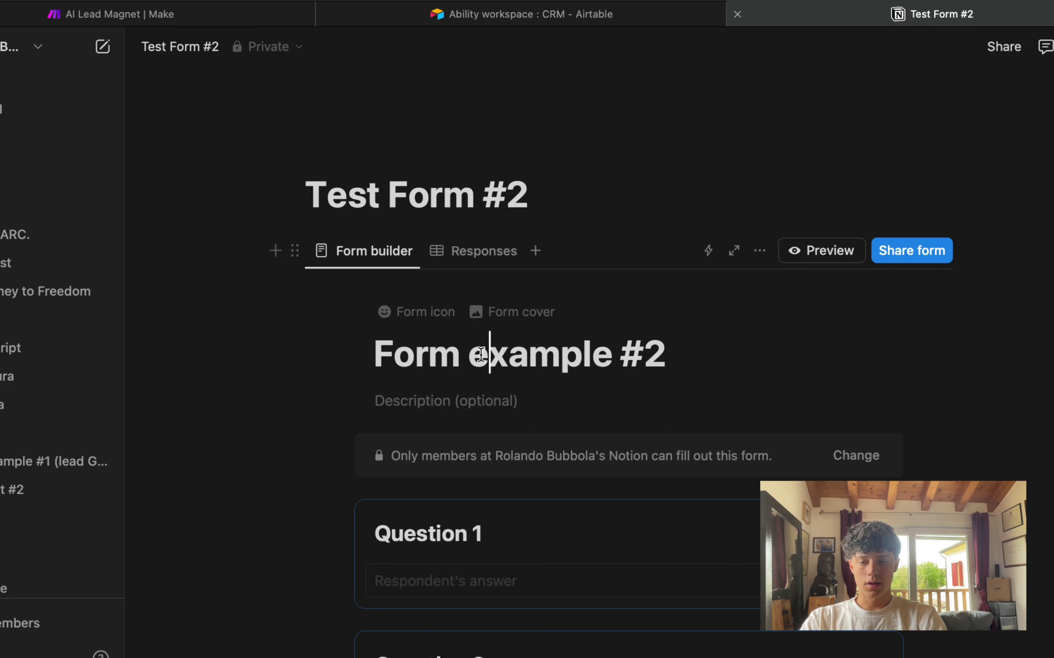
pyautogui.press('BackSpace')
pyautogui.write('E')
pyautogui.scroll(-1, 496, 355)
pyautogui.moveTo(355, 301); pyautogui.dragTo(720, 296)
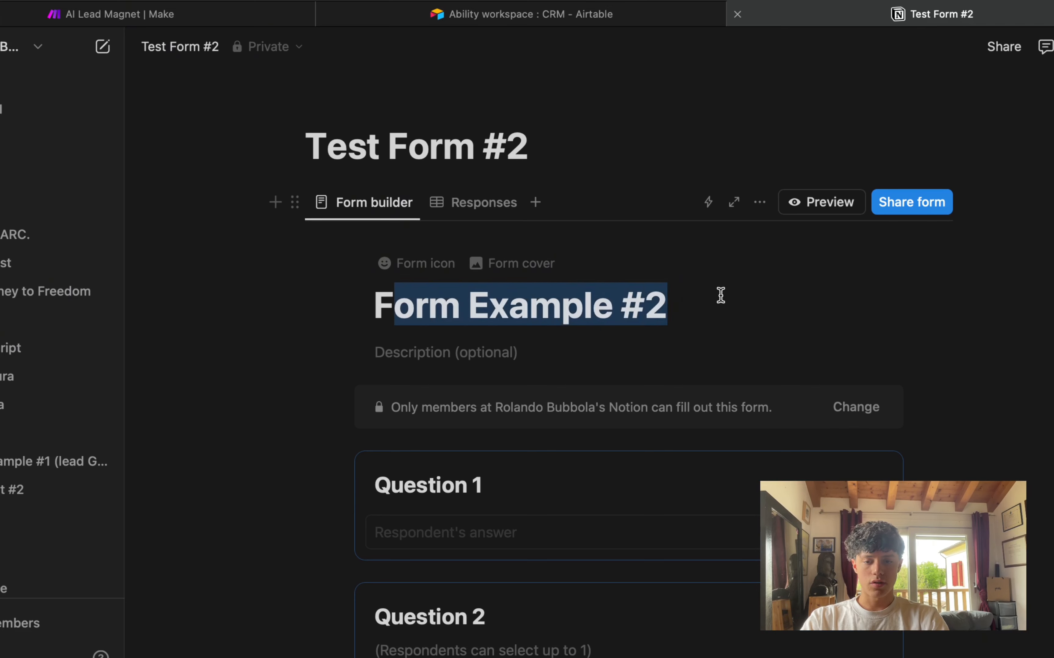
# Step: Preview the form as respondents see it, then close the preview
pyautogui.click(819, 202)
pyautogui.moveTo(230, 192); pyautogui.dragTo(523, 192)
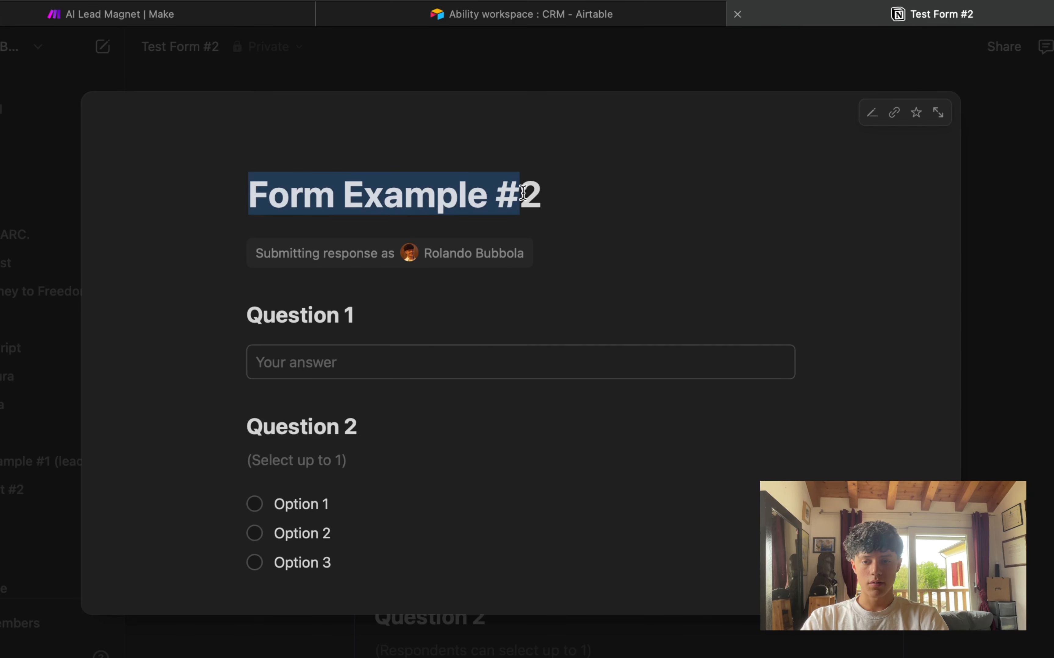
pyautogui.click(975, 113)
# Step: Rename the first question to 'What is your niche ?'
pyautogui.scroll(-4, 518, 393)
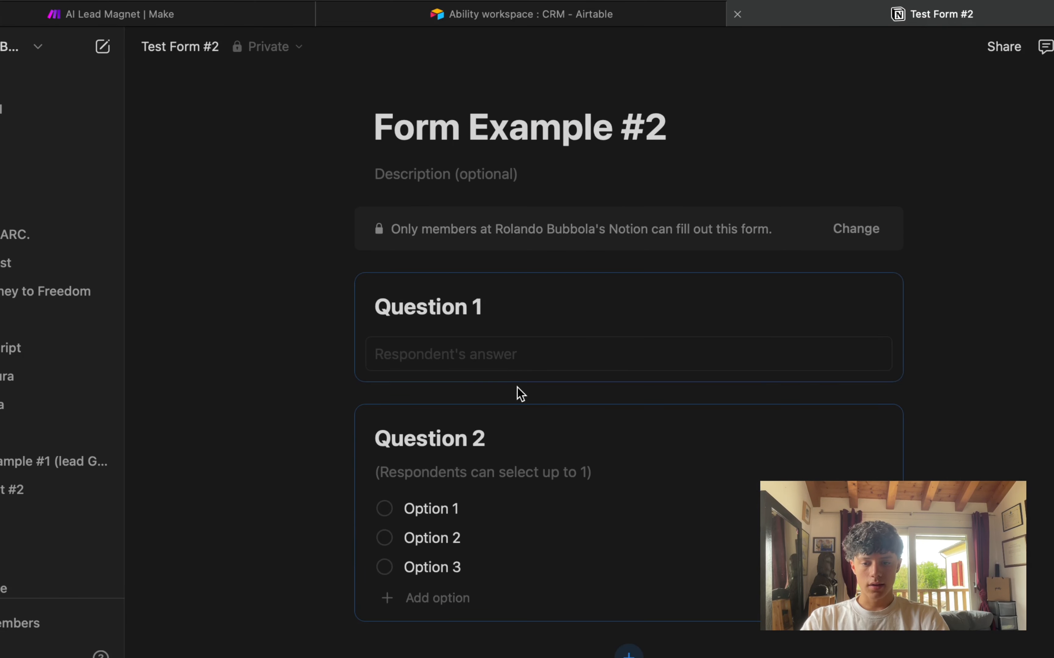
pyautogui.moveTo(385, 307); pyautogui.dragTo(609, 308)
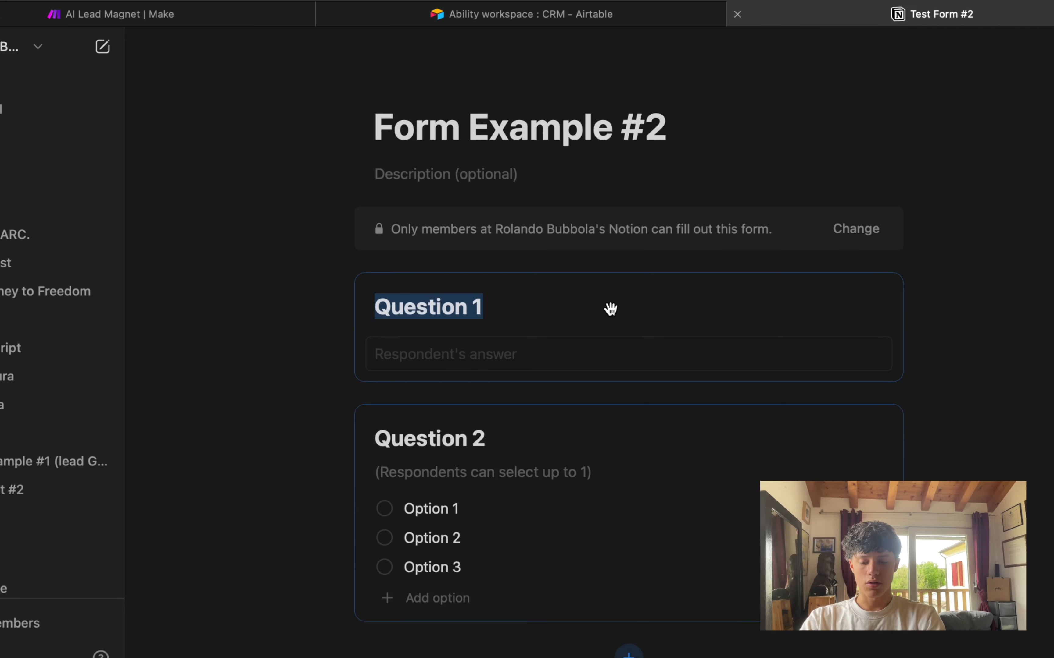
pyautogui.press('Escape')
pyautogui.scroll(-6, 610, 309)
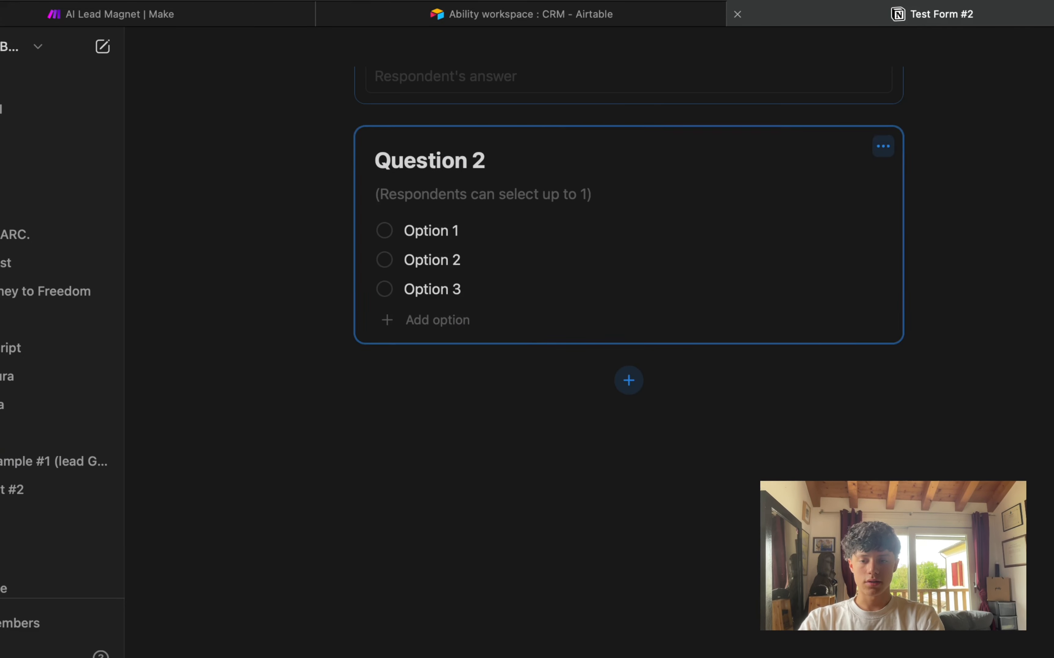
pyautogui.scroll(6, 538, 308)
pyautogui.tripleClick(458, 315)
pyautogui.write('Whj')
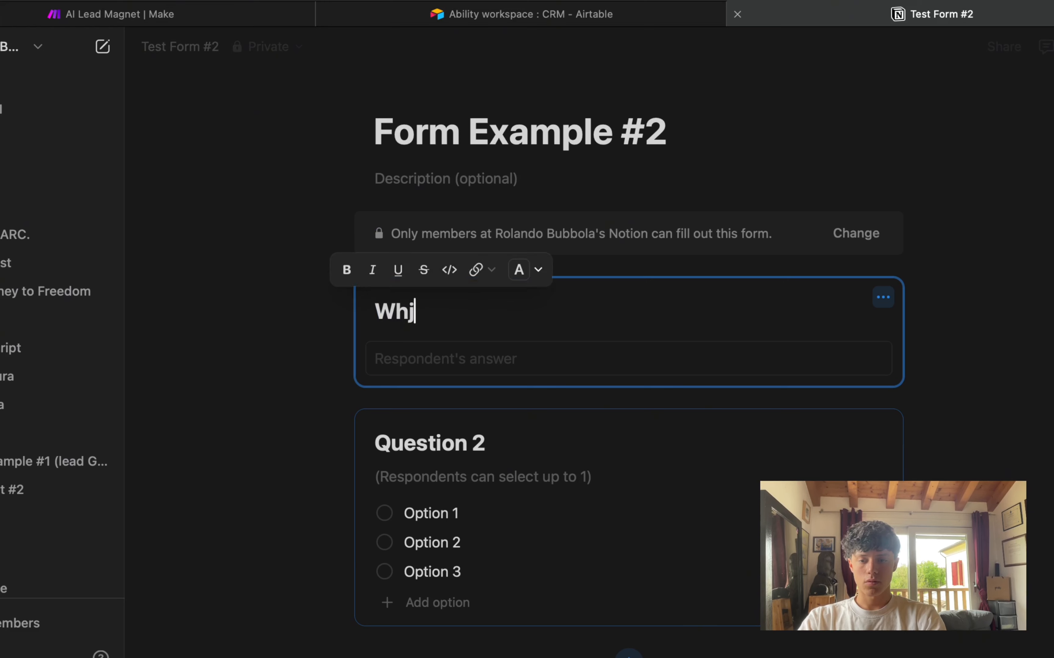
pyautogui.write('a is your niche ?')
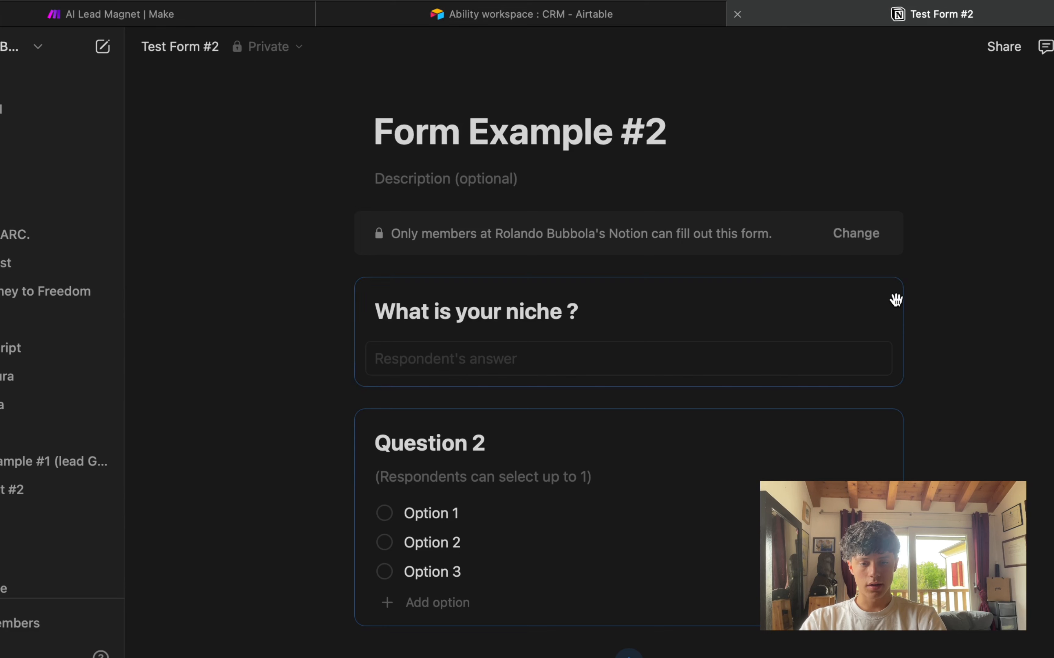
pyautogui.click(883, 298)
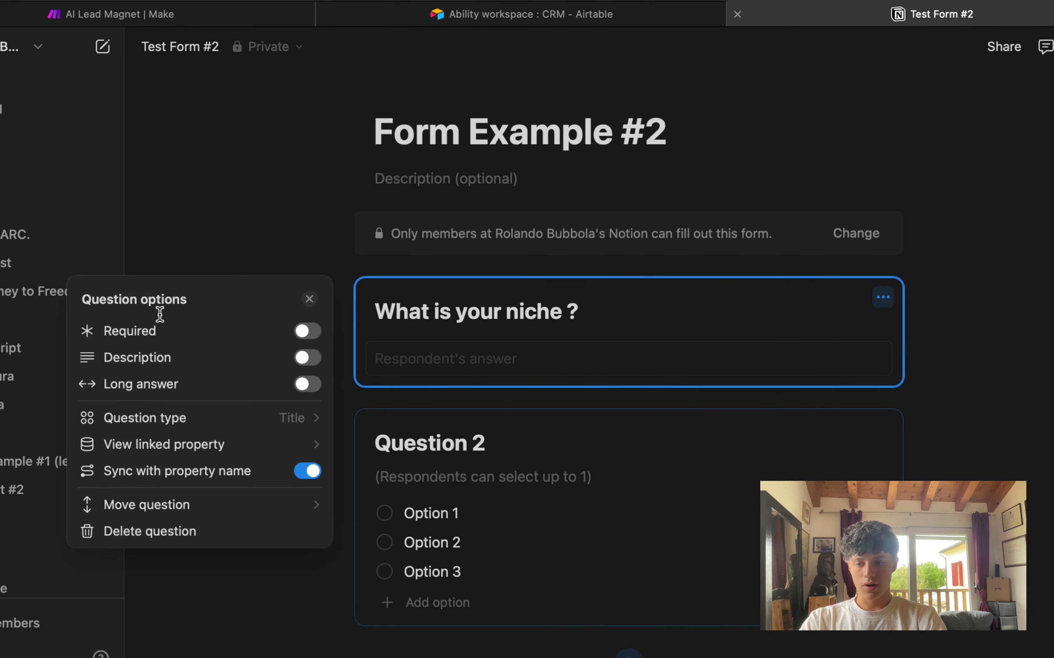
# Step: Try the niche question's Required, Description and Long answer options, keep it short-answer, then return to Make
pyautogui.click(308, 336)
pyautogui.click(307, 358)
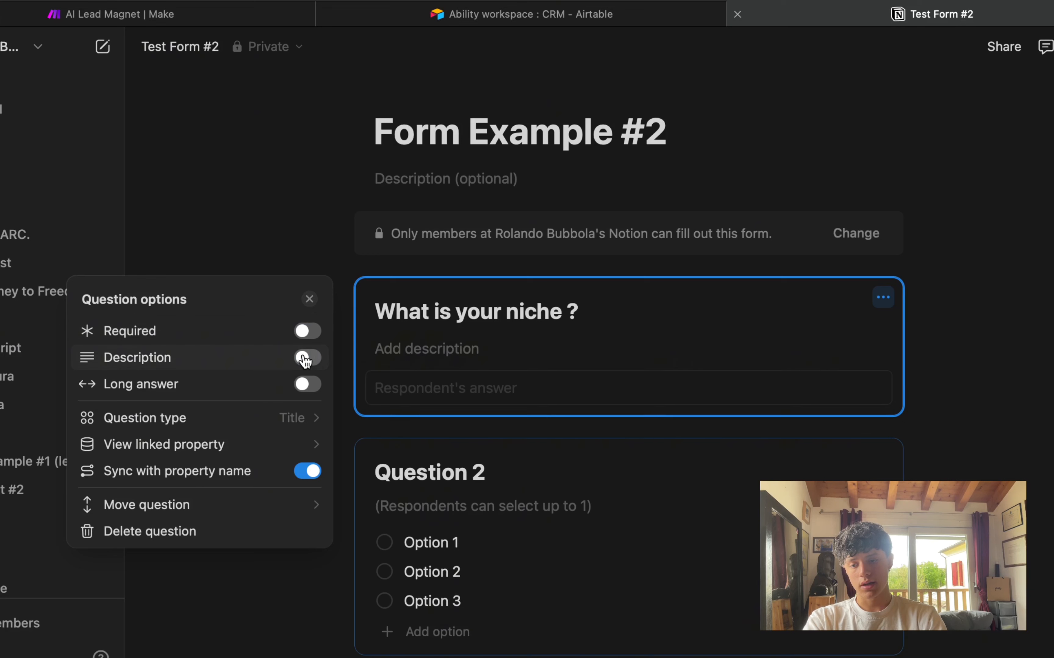
pyautogui.click(308, 357)
pyautogui.click(296, 385)
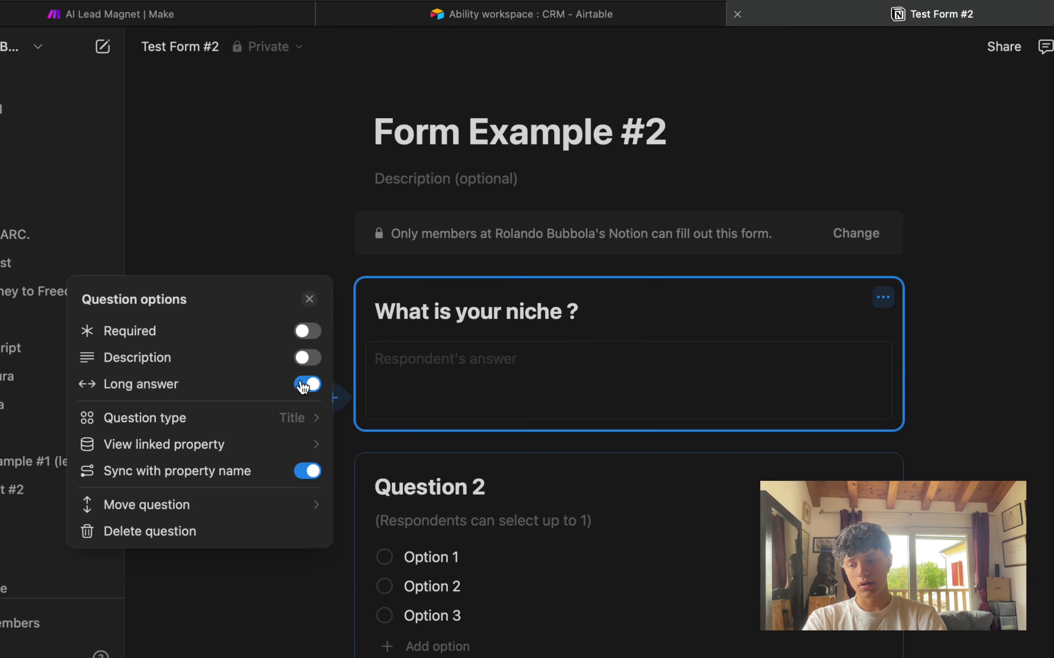
pyautogui.click(296, 384)
pyautogui.click(164, 420)
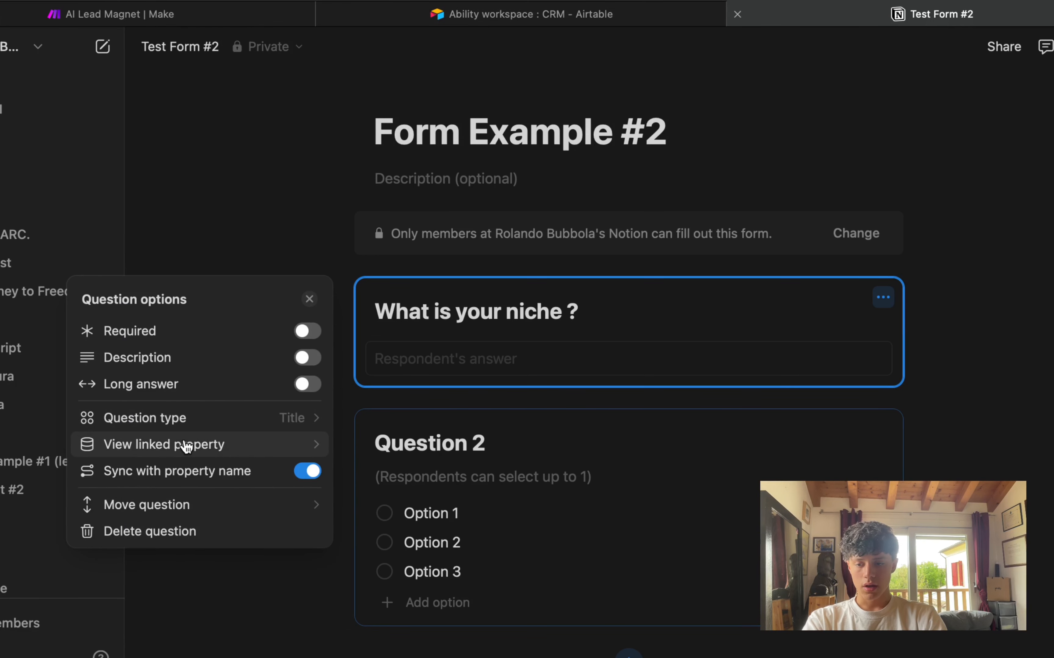
pyautogui.click(300, 265)
pyautogui.scroll(-3, 331, 337)
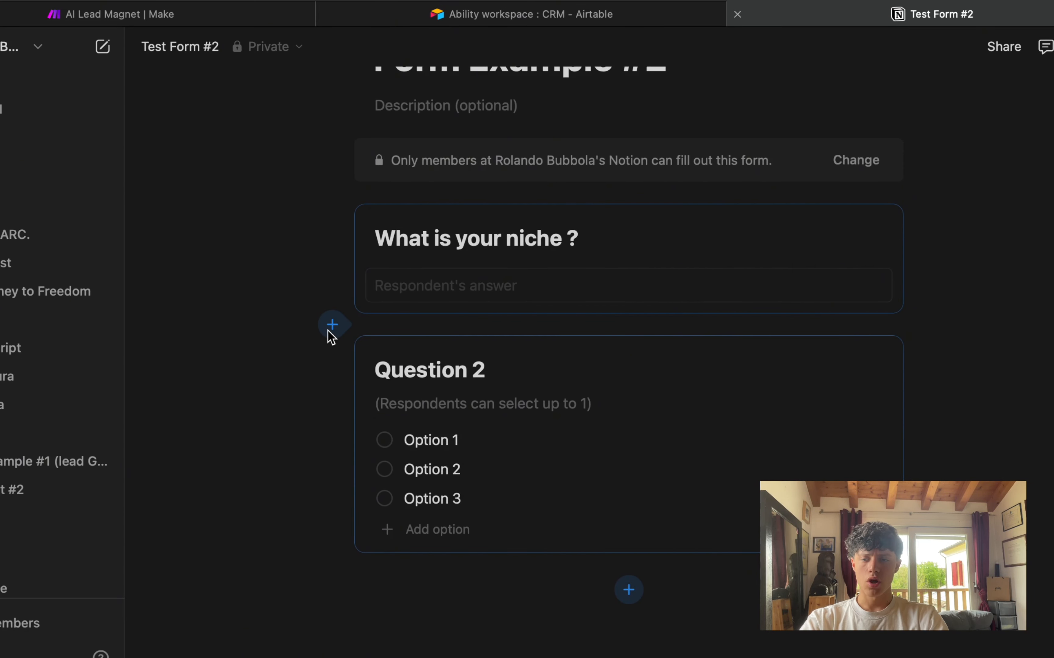
pyautogui.click(196, 20)
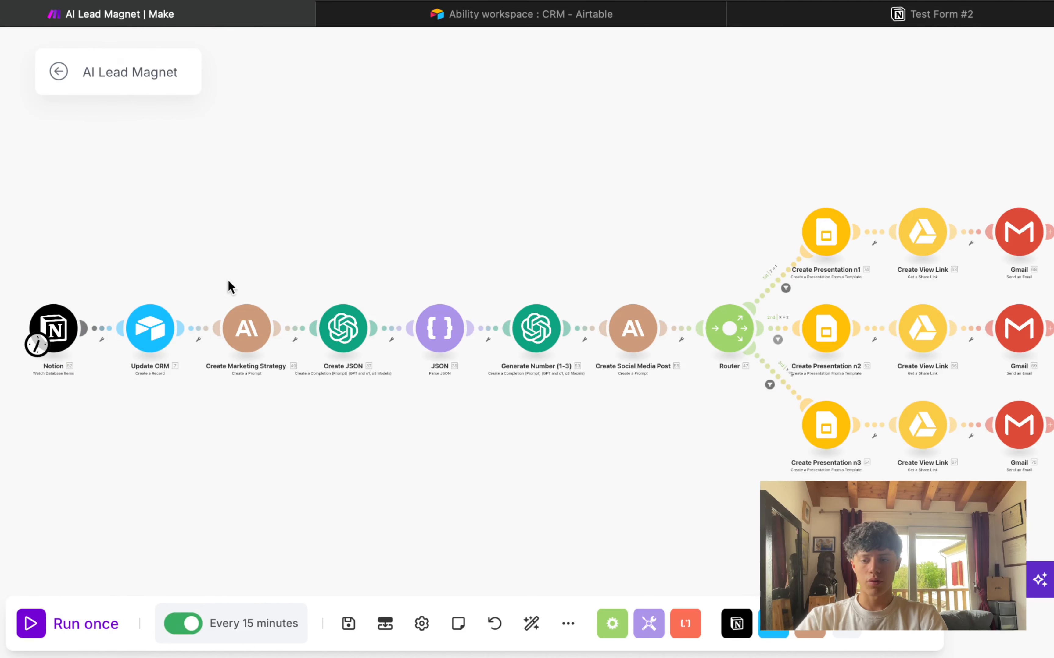
# Step: Close the Test Form #2 Notion tab and return to the AI Lead Magnet scenario
pyautogui.moveTo(47, 225); pyautogui.dragTo(1018, 451)
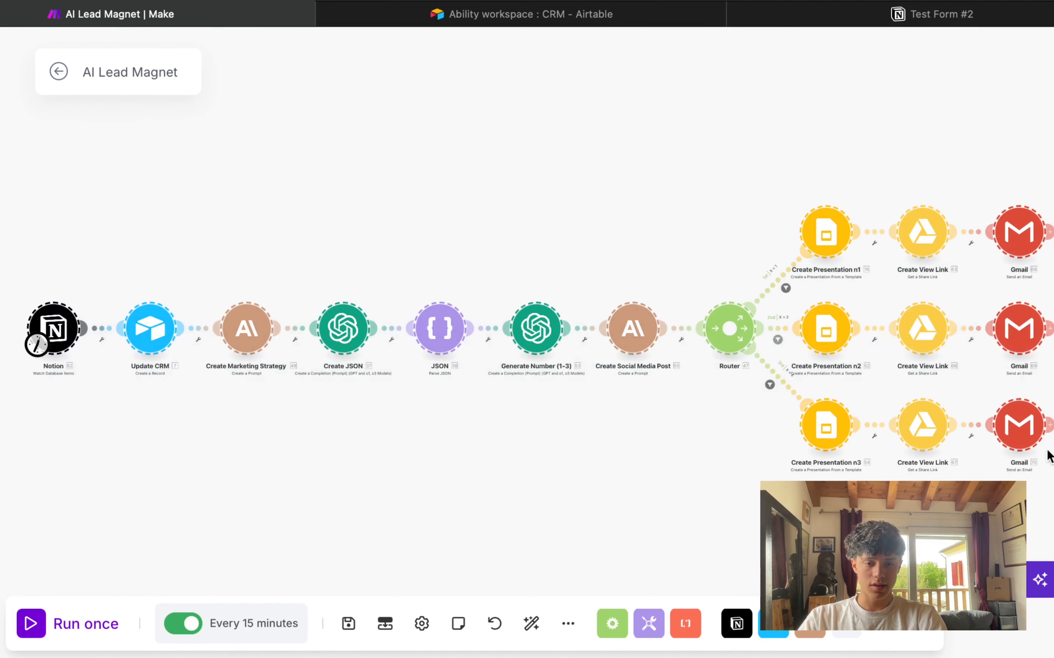
pyautogui.click(812, 21)
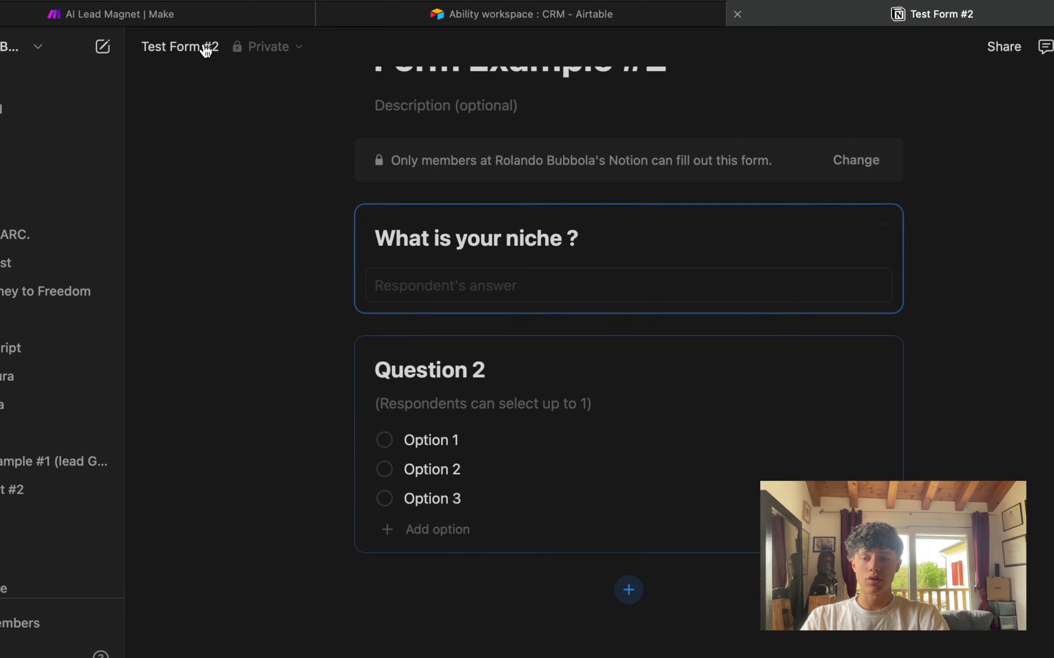
pyautogui.click(141, 13)
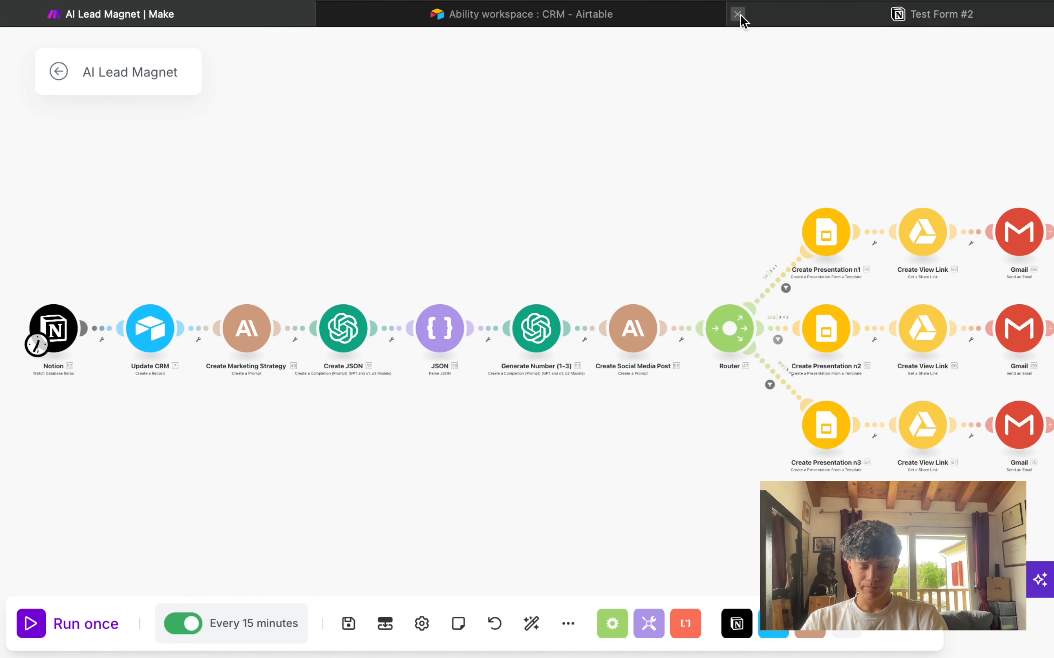
pyautogui.click(784, 15)
pyautogui.scroll(5, 545, 349)
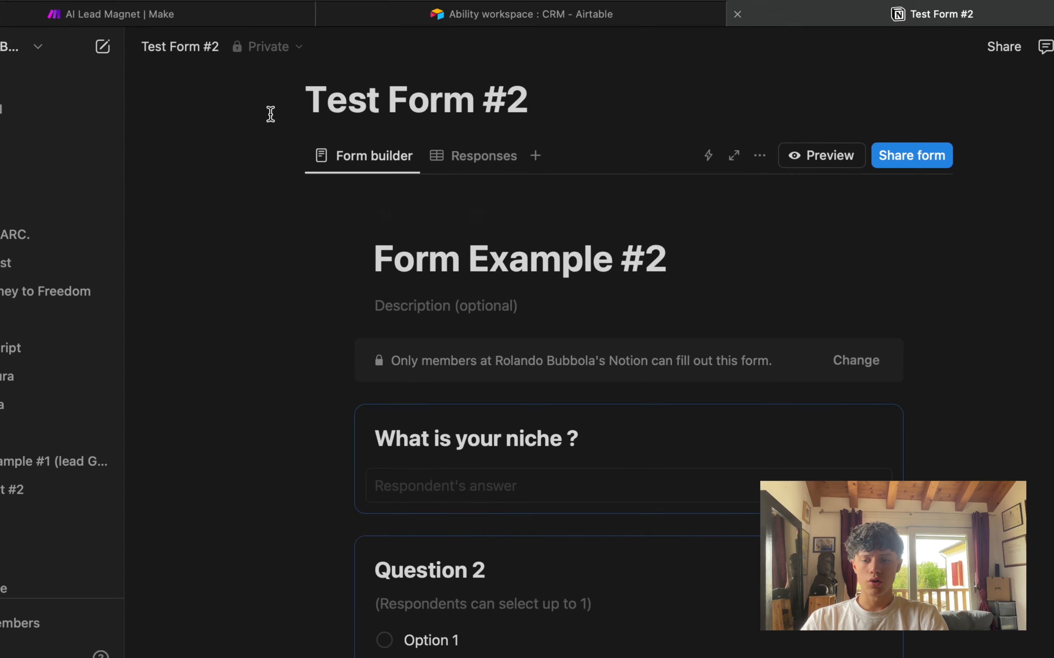
pyautogui.click(737, 14)
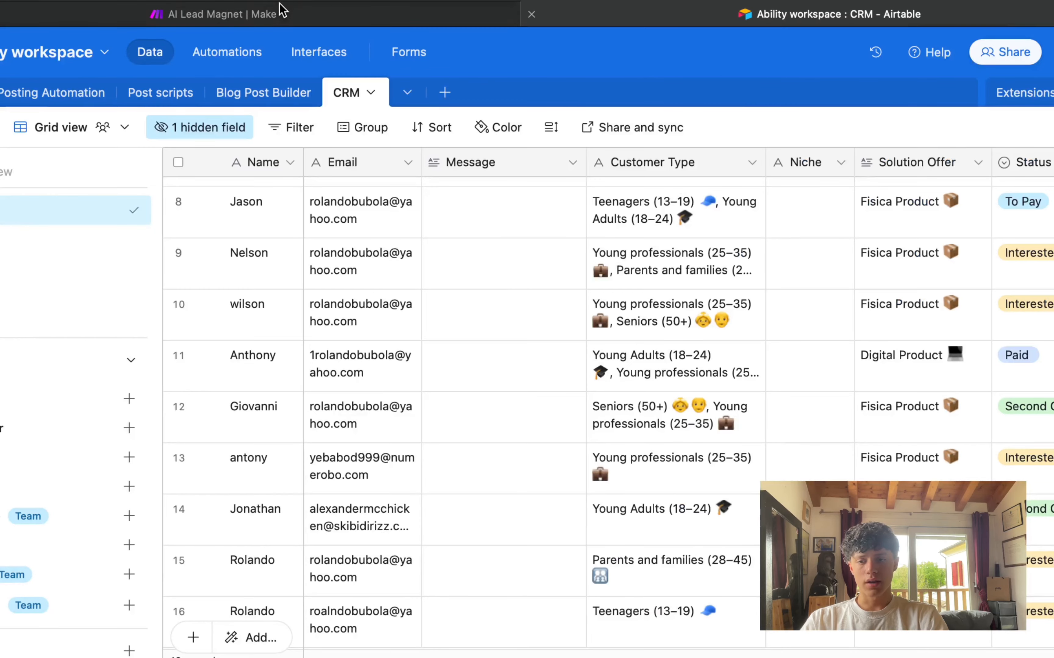
pyautogui.click(280, 15)
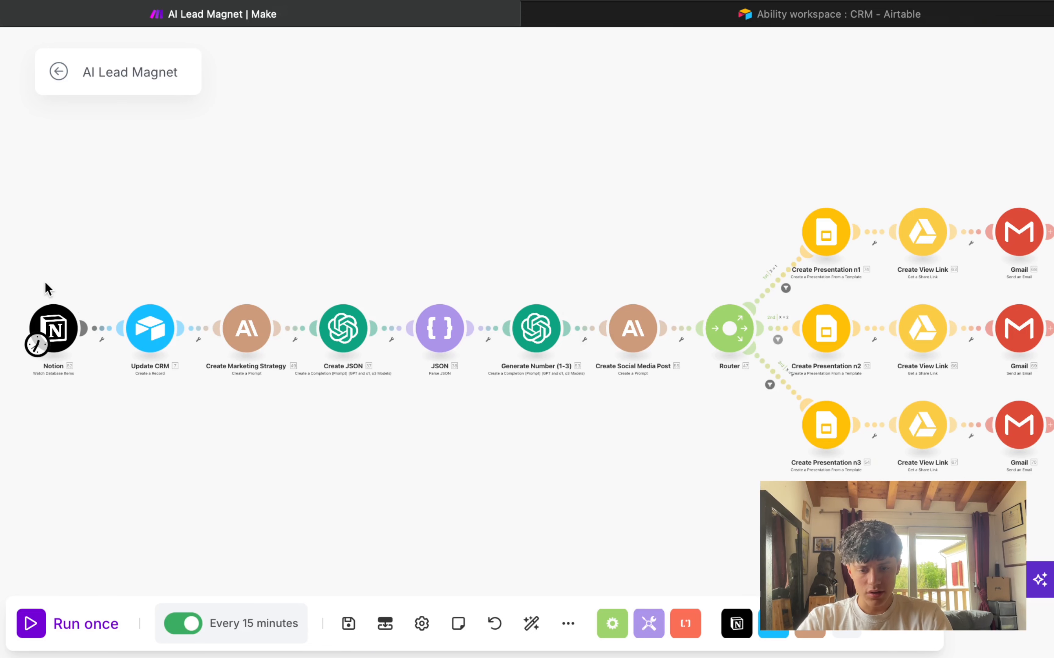
# Step: Pan and zoom the canvas to bring the Notion trigger module into view
pyautogui.scroll(5, 43, 287)
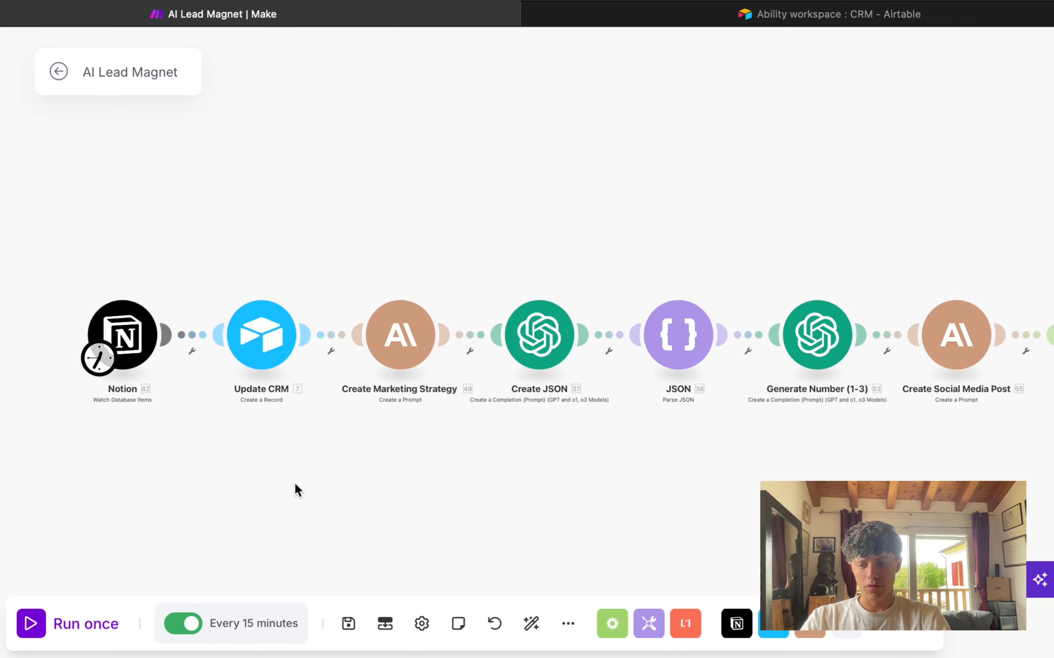
pyautogui.scroll(-3, 192, 292)
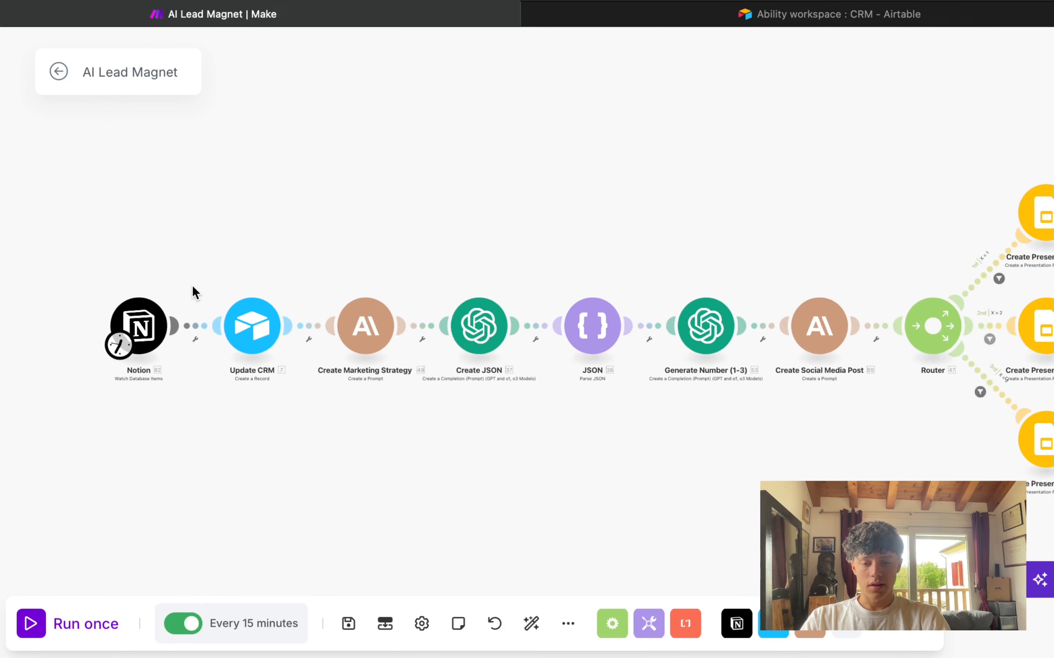
pyautogui.hscroll(5, 183, 239)
pyautogui.moveTo(44, 153); pyautogui.dragTo(307, 212)
pyautogui.scroll(3, 118, 268)
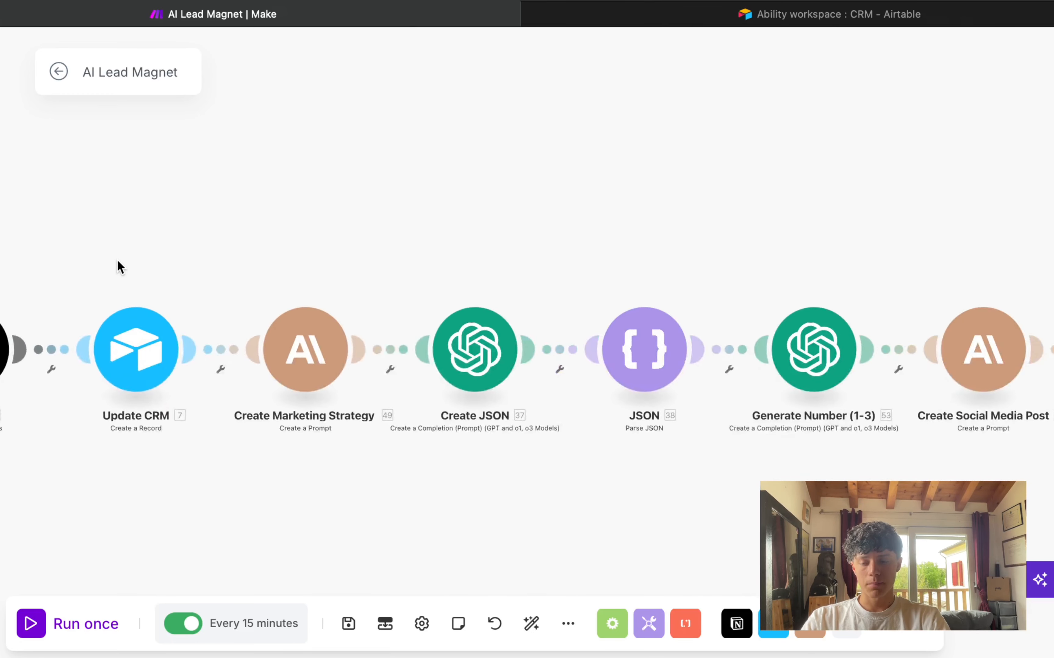
pyautogui.moveTo(118, 266); pyautogui.dragTo(350, 265)
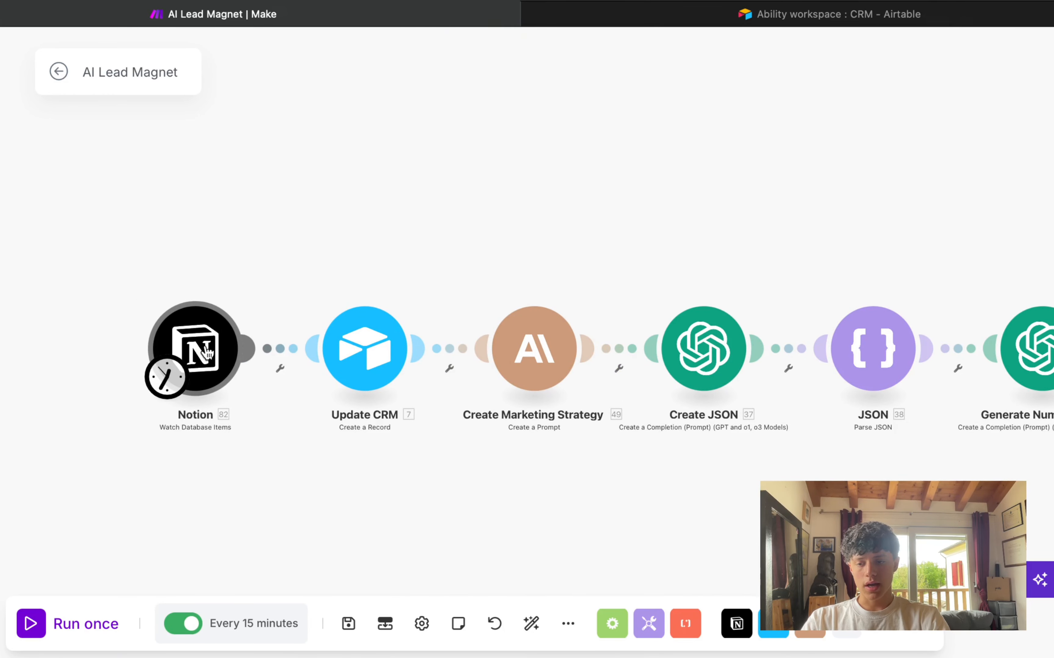
pyautogui.scroll(3, 205, 352)
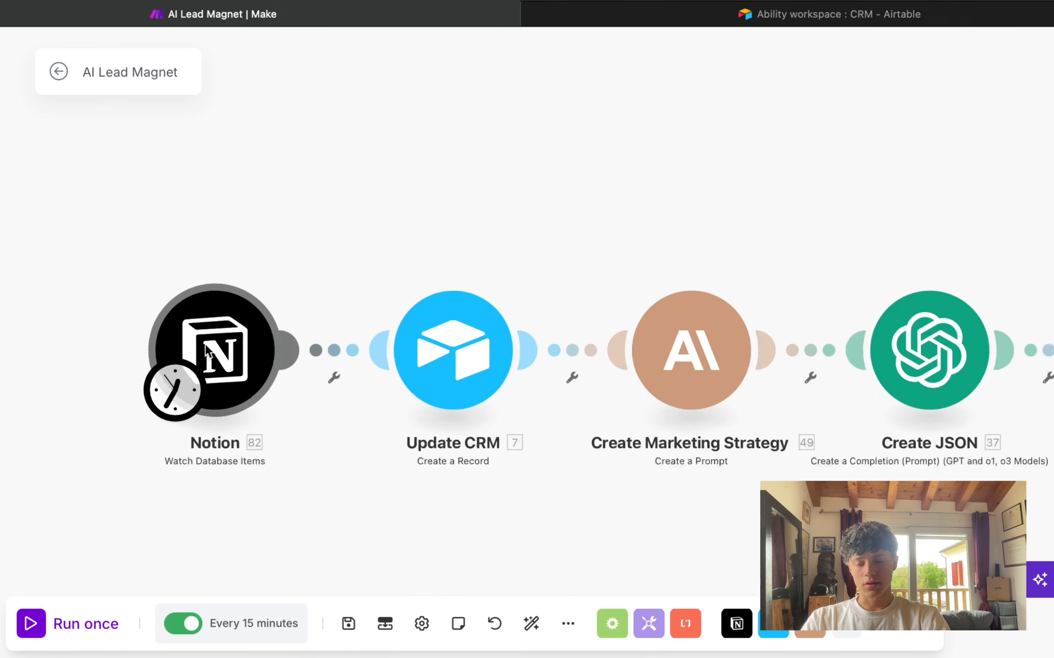
# Step: Inspect the Notion trigger's settings, then pan the canvas to make room above the chain
pyautogui.click(241, 361)
pyautogui.moveTo(160, 464); pyautogui.dragTo(192, 451)
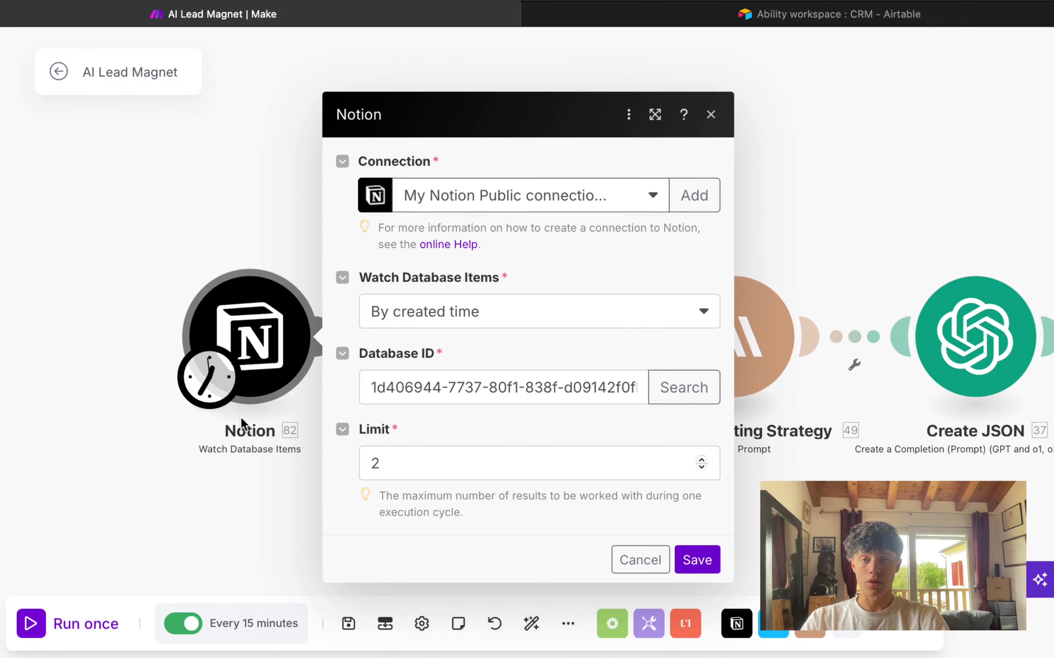
pyautogui.click(185, 187)
pyautogui.moveTo(196, 201); pyautogui.dragTo(211, 402)
pyautogui.scroll(-1, 211, 403)
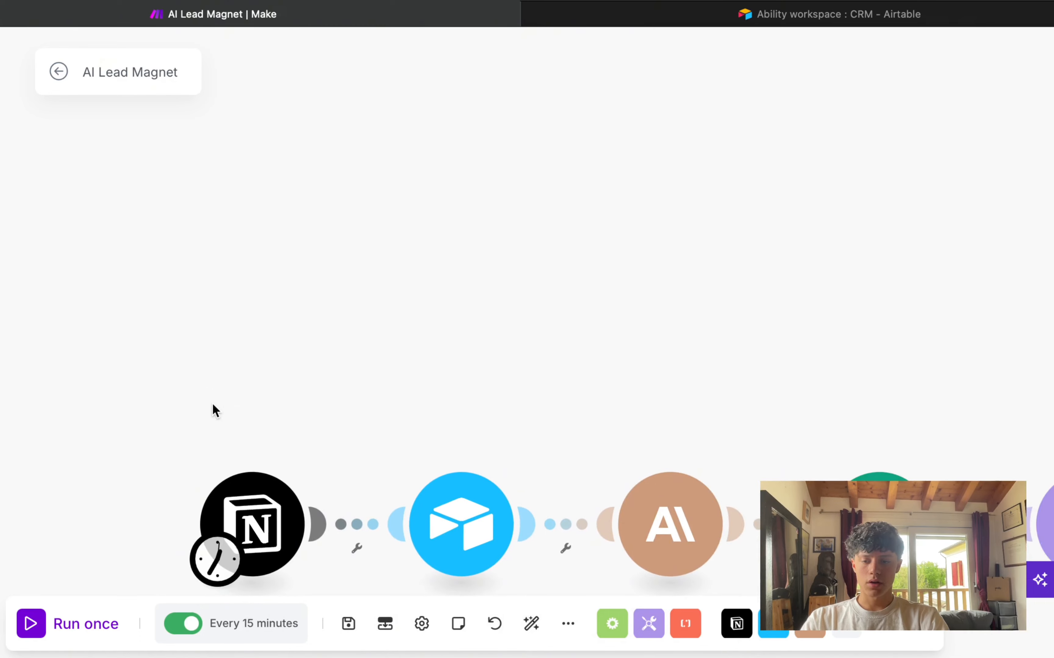
# Step: Add a Notion Watch Database Items module and start, then cancel, a Notion Internal connection
pyautogui.doubleClick(255, 385)
pyautogui.click(383, 244)
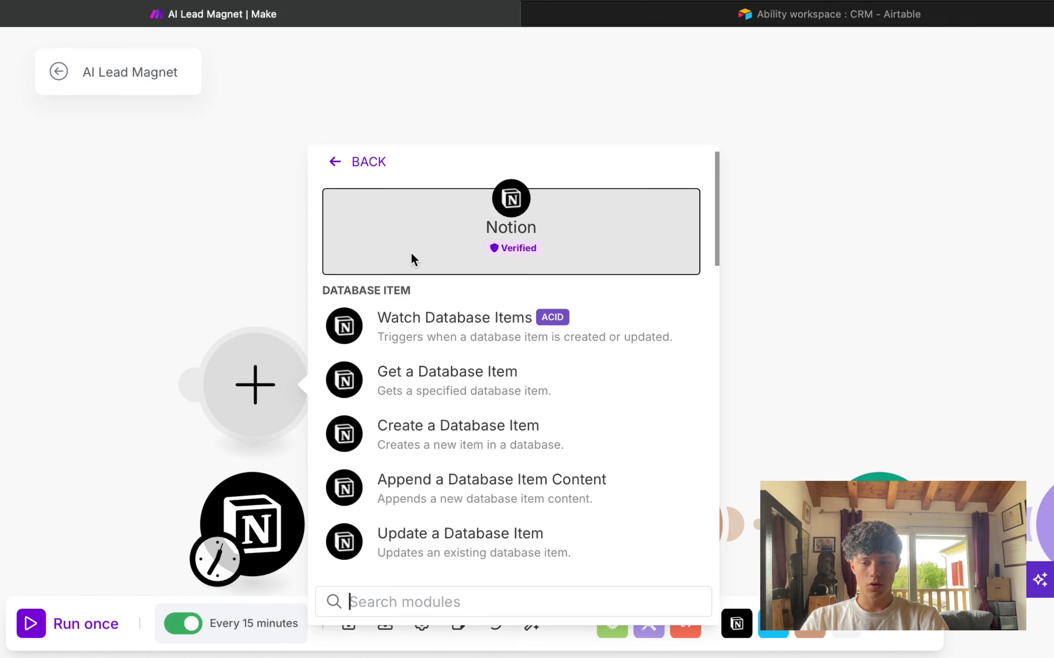
pyautogui.click(439, 323)
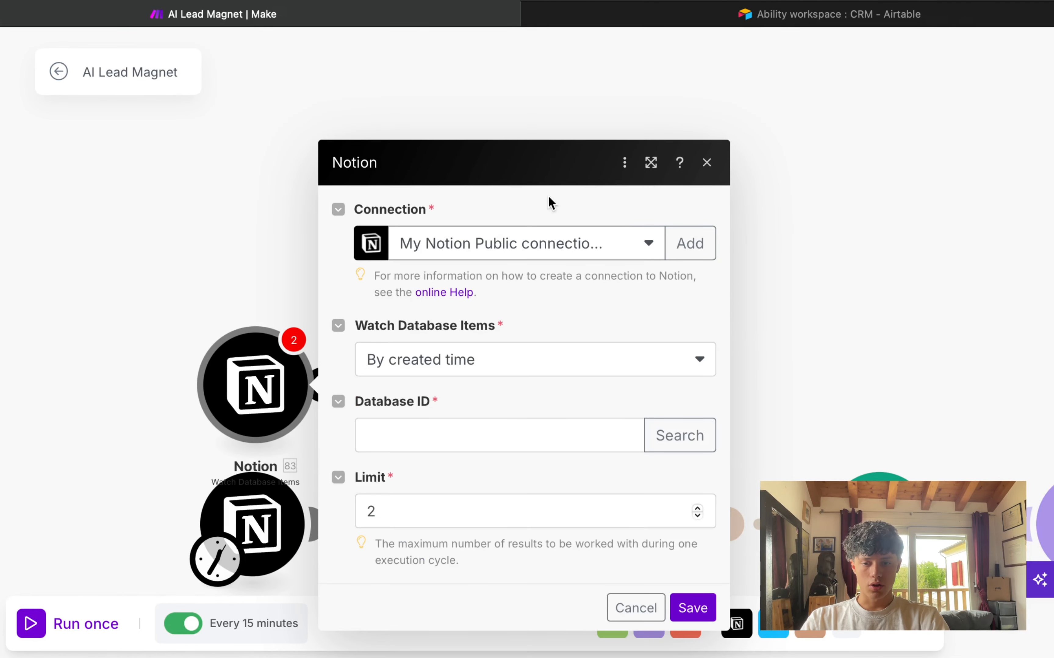
pyautogui.click(690, 243)
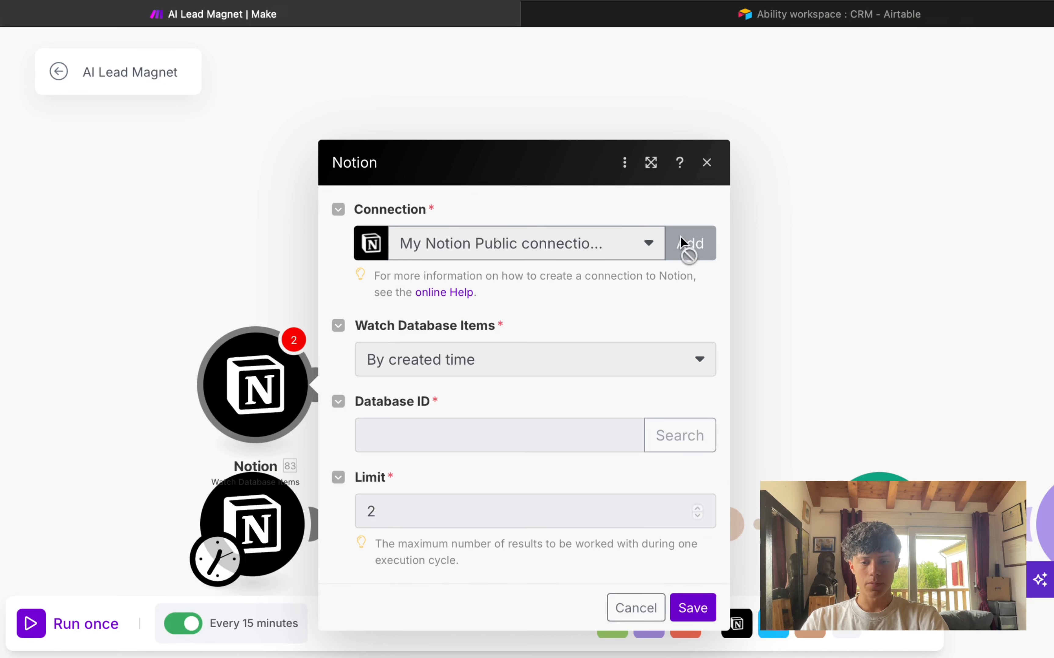
pyautogui.click(829, 249)
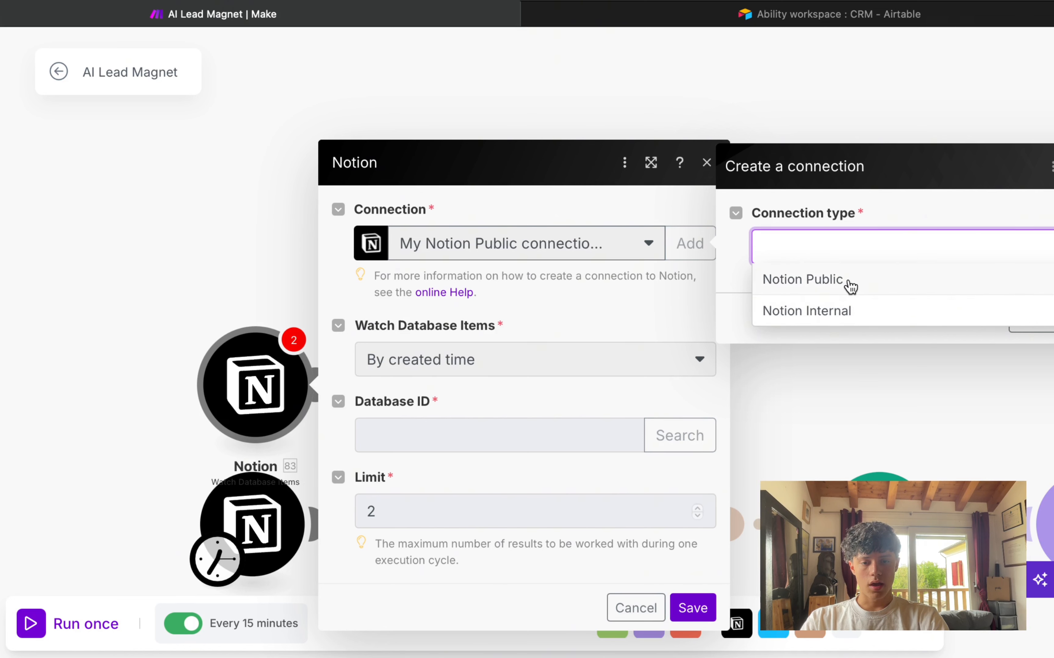
pyautogui.click(842, 320)
pyautogui.click(825, 314)
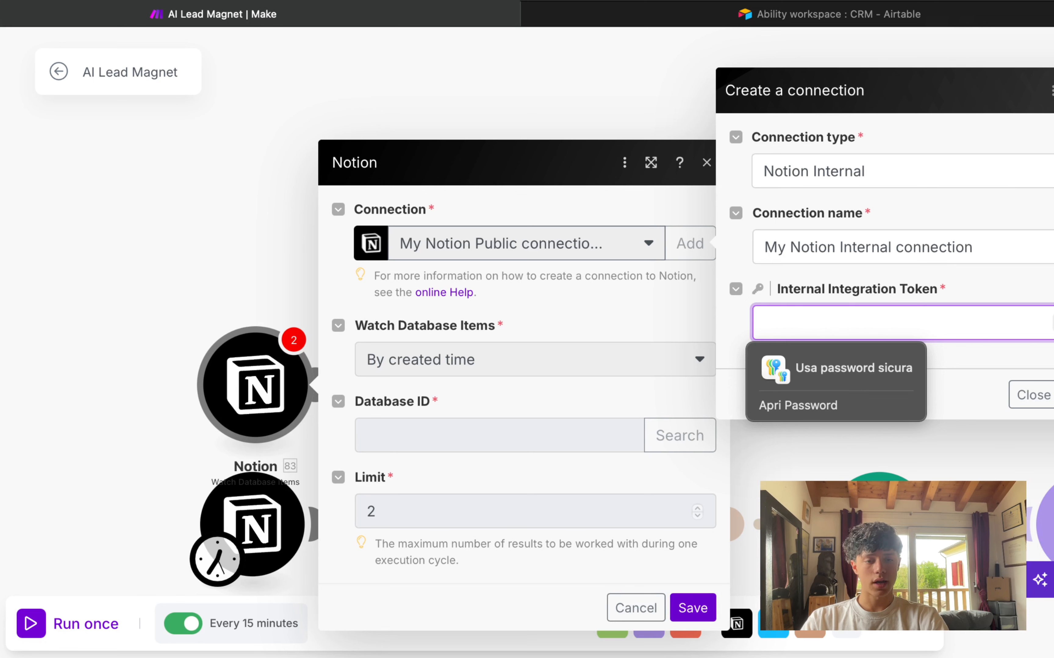
pyautogui.moveTo(773, 287); pyautogui.dragTo(1002, 287)
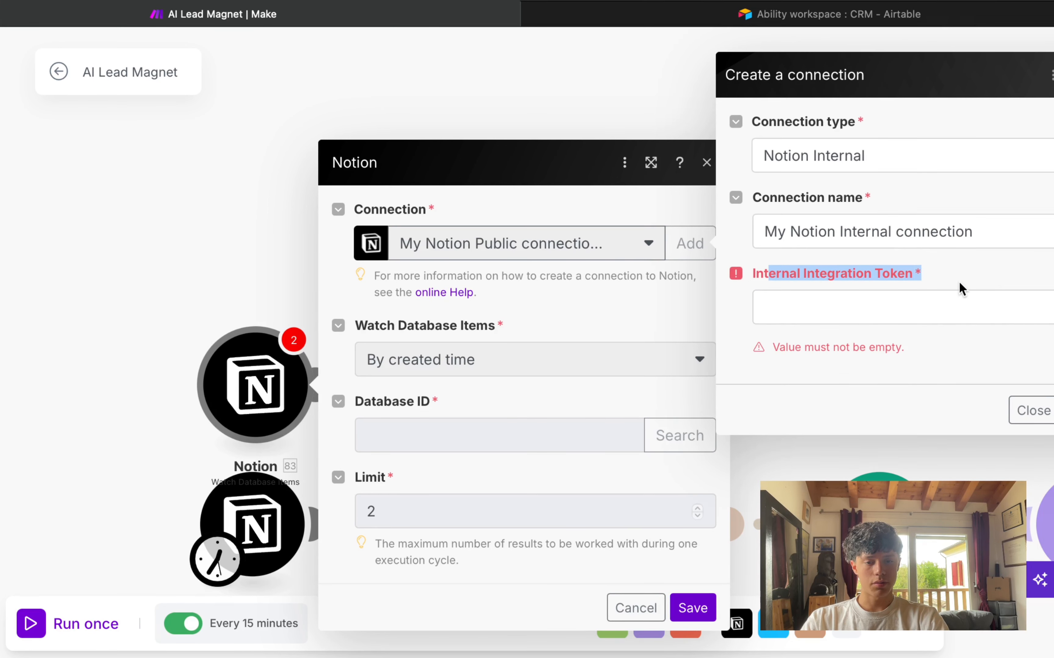
pyautogui.click(951, 289)
pyautogui.click(1040, 411)
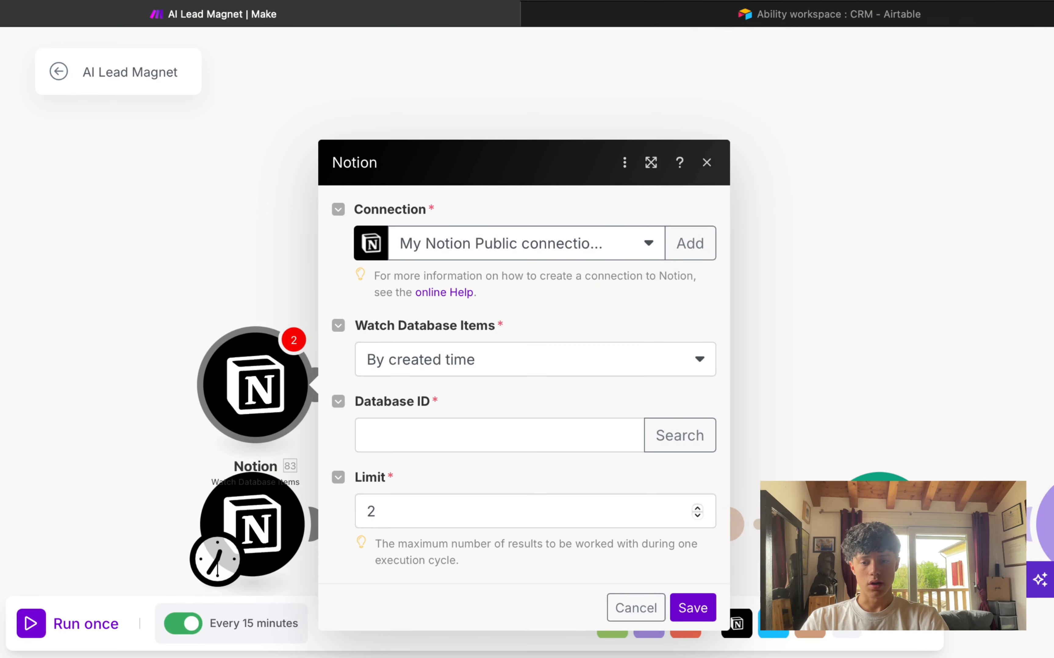
# Step: Close the new module's settings and delete the extra Notion module
pyautogui.click(400, 506)
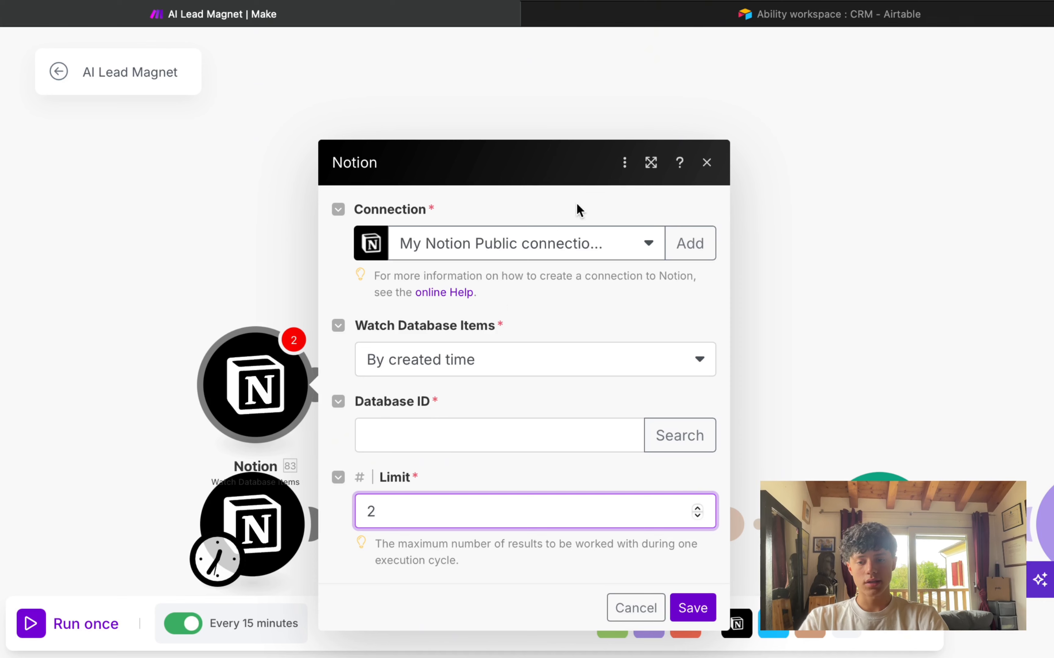
pyautogui.click(706, 163)
pyautogui.moveTo(178, 320); pyautogui.dragTo(401, 440)
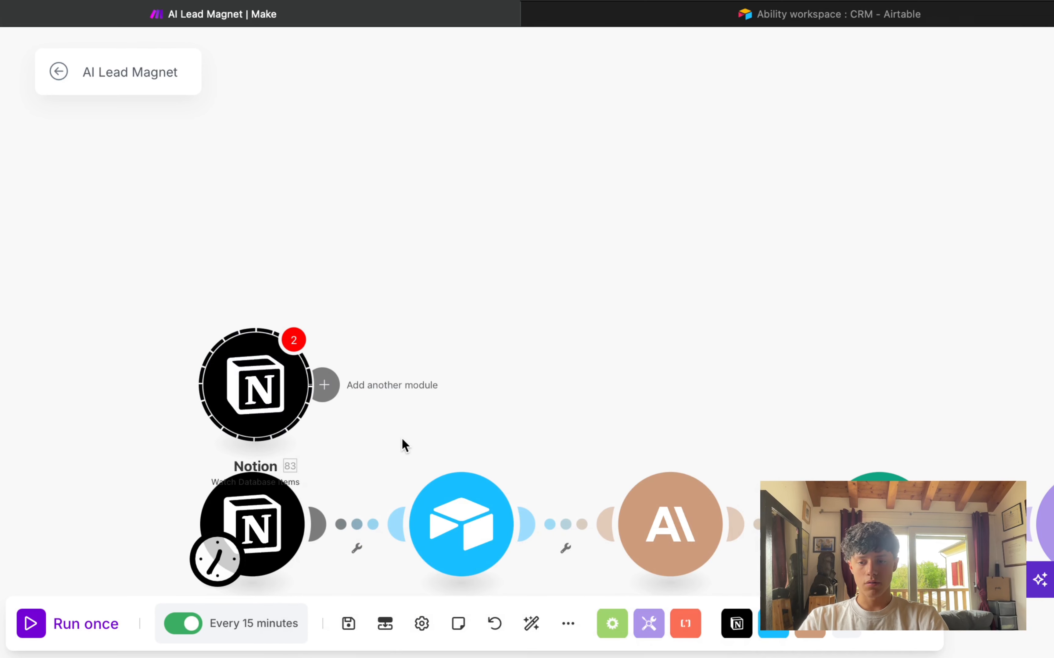
pyautogui.press('Delete')
pyautogui.moveTo(280, 417)
pyautogui.mouseDown()
pyautogui.moveTo(251, 340)
pyautogui.moveTo(192, 290)
pyautogui.mouseUp()
# Step: Change the original Notion trigger's Limit from 2 to 1 and save it
pyautogui.click(182, 409)
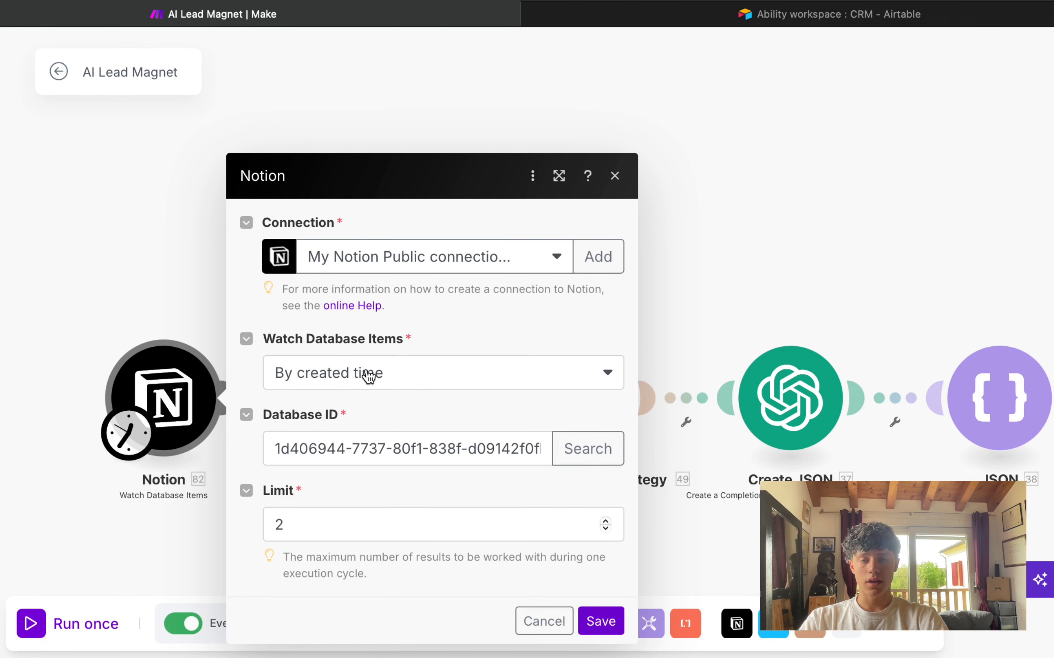
pyautogui.click(336, 529)
pyautogui.press('BackSpace')
pyautogui.write('1')
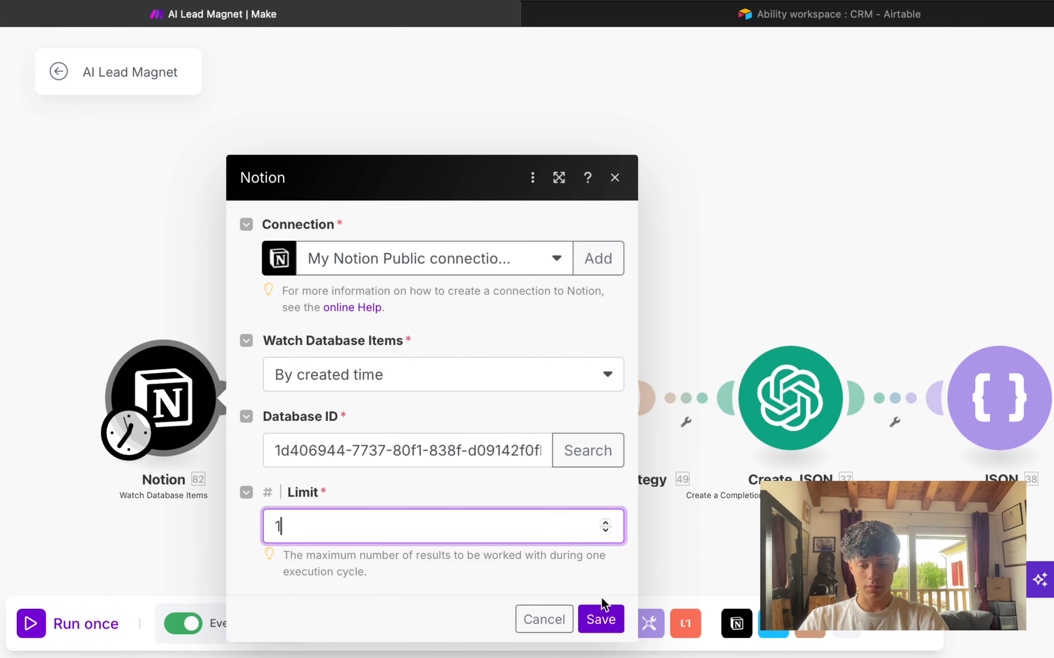
pyautogui.click(600, 618)
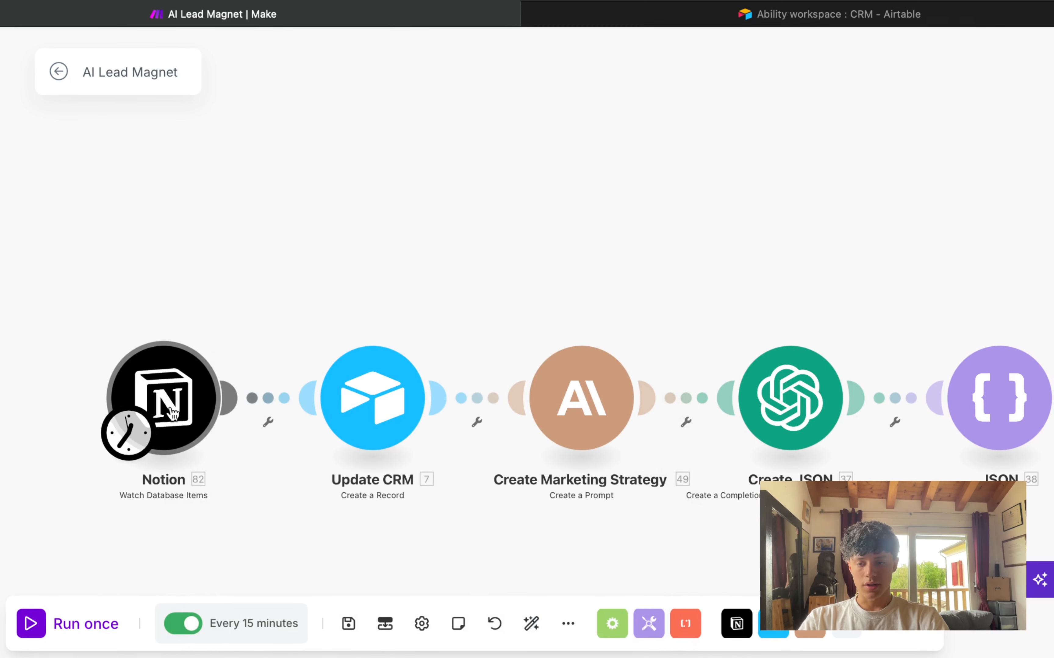
pyautogui.click(205, 405)
pyautogui.click(308, 437)
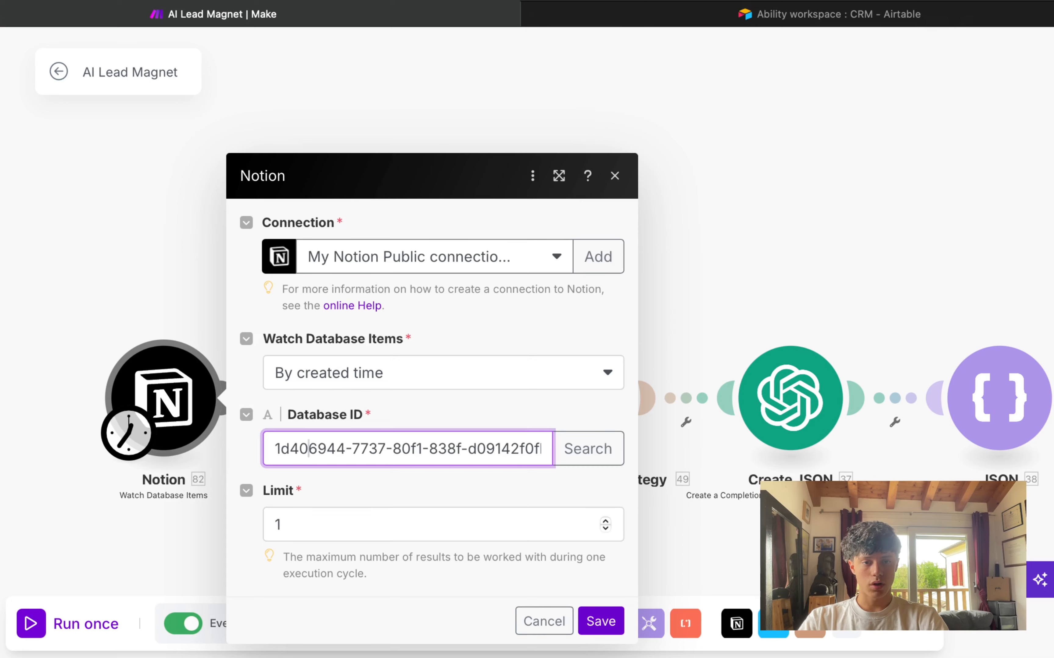
# Step: Open a new browser tab to Notion
pyautogui.press('super+t')
pyautogui.write('n')
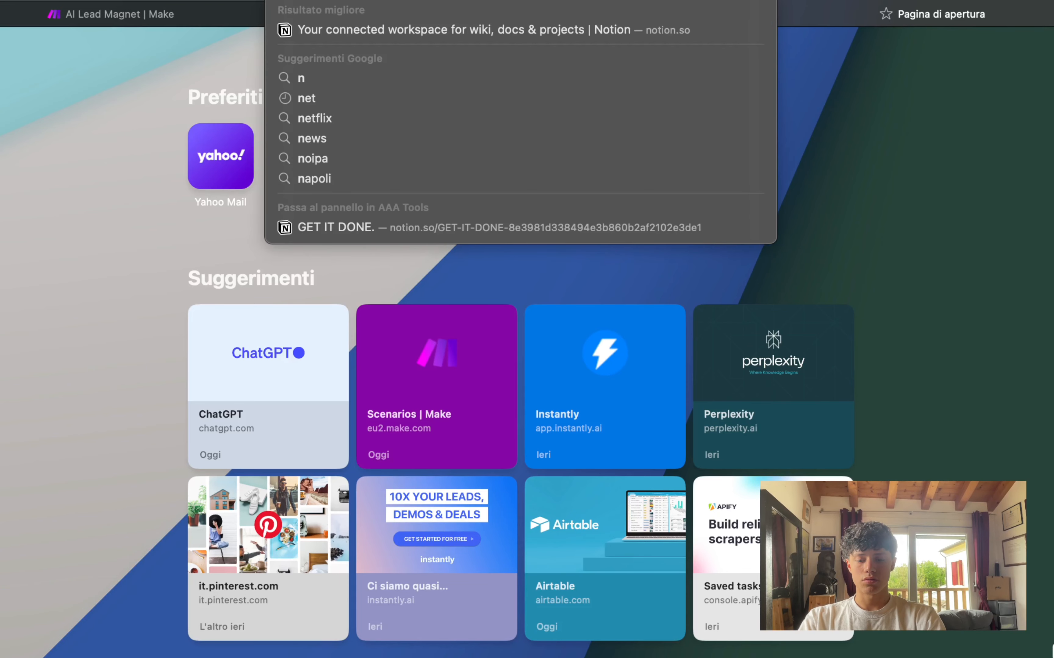
pyautogui.press('Return')
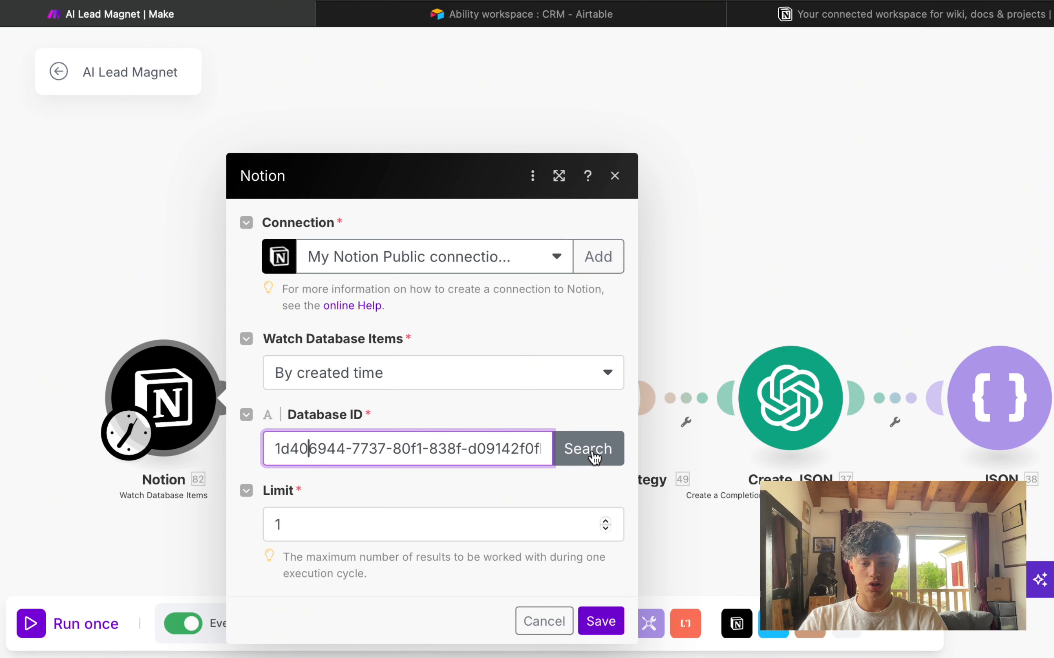
pyautogui.click(916, 21)
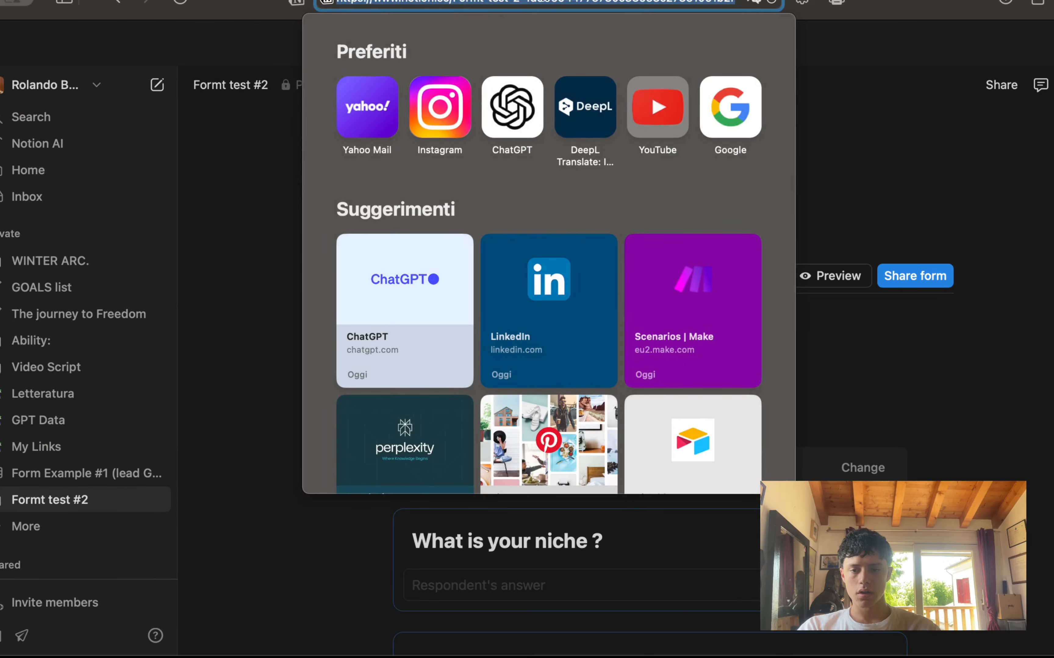
# Step: Select the Notion form page's ID, inspect the Update CRM module in Make, then go to Airtable
pyautogui.moveTo(525, 1); pyautogui.dragTo(647, 1)
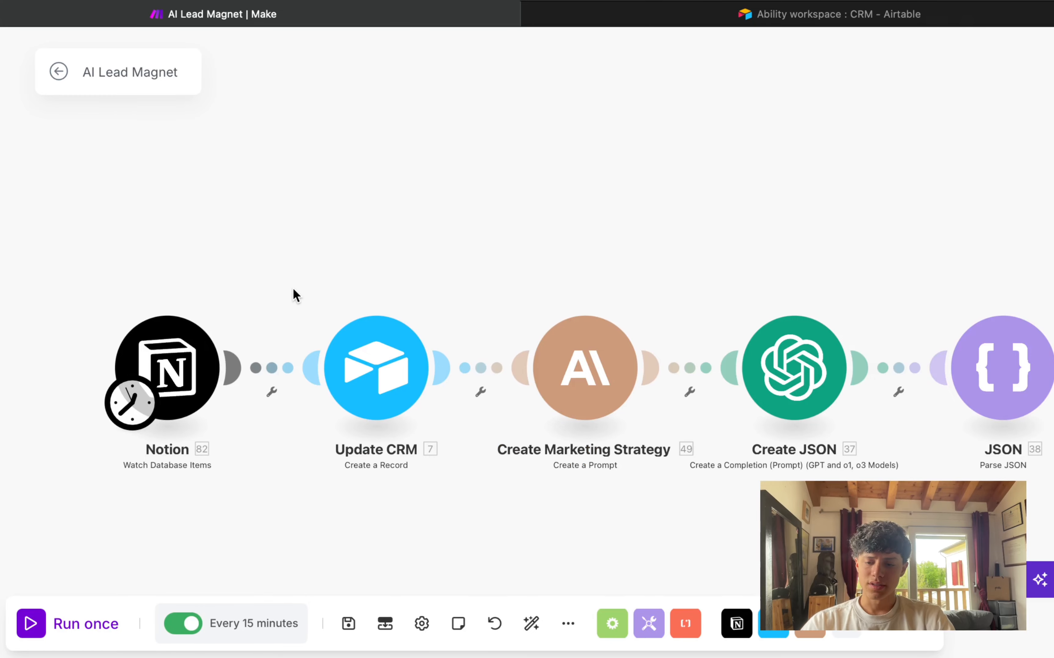
pyautogui.moveTo(268, 241); pyautogui.dragTo(423, 403)
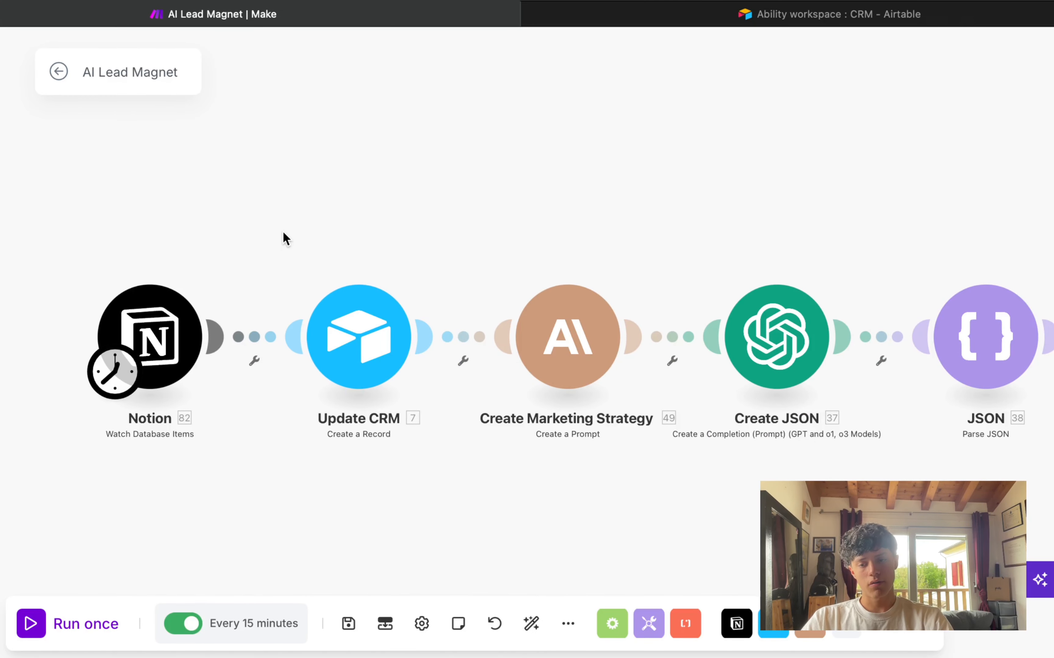
pyautogui.moveTo(276, 233); pyautogui.dragTo(331, 268)
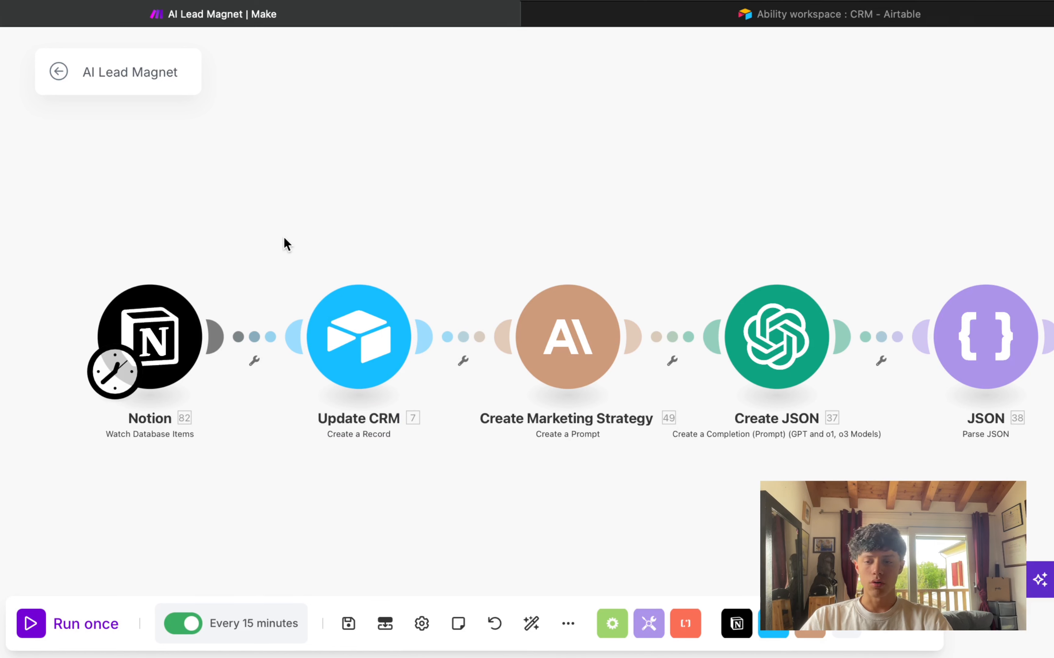
pyautogui.moveTo(283, 239); pyautogui.dragTo(341, 242)
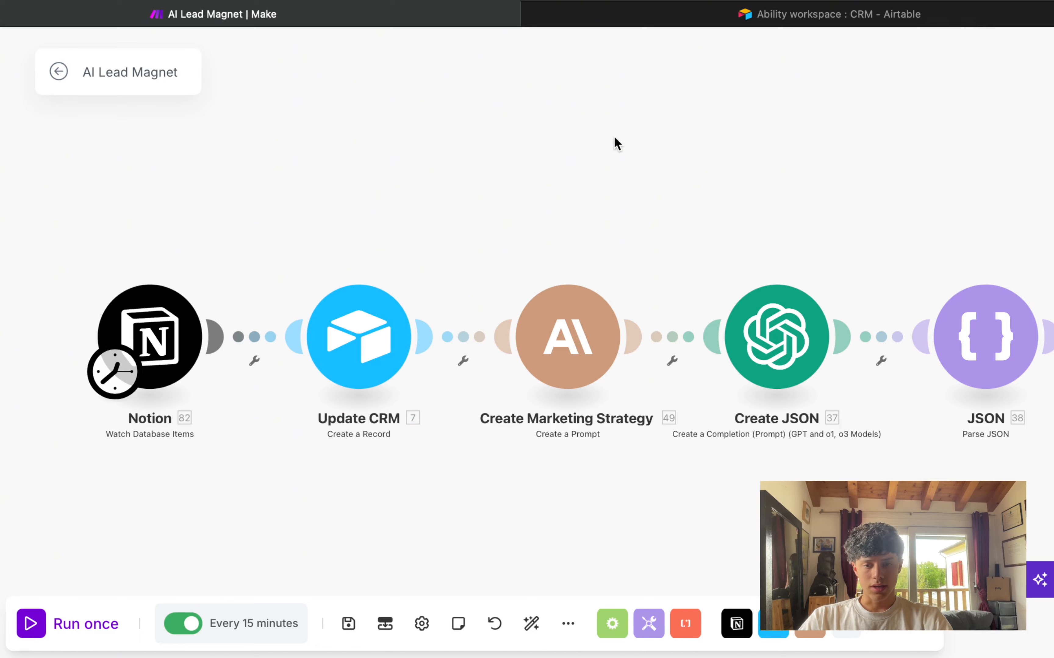
pyautogui.click(777, 20)
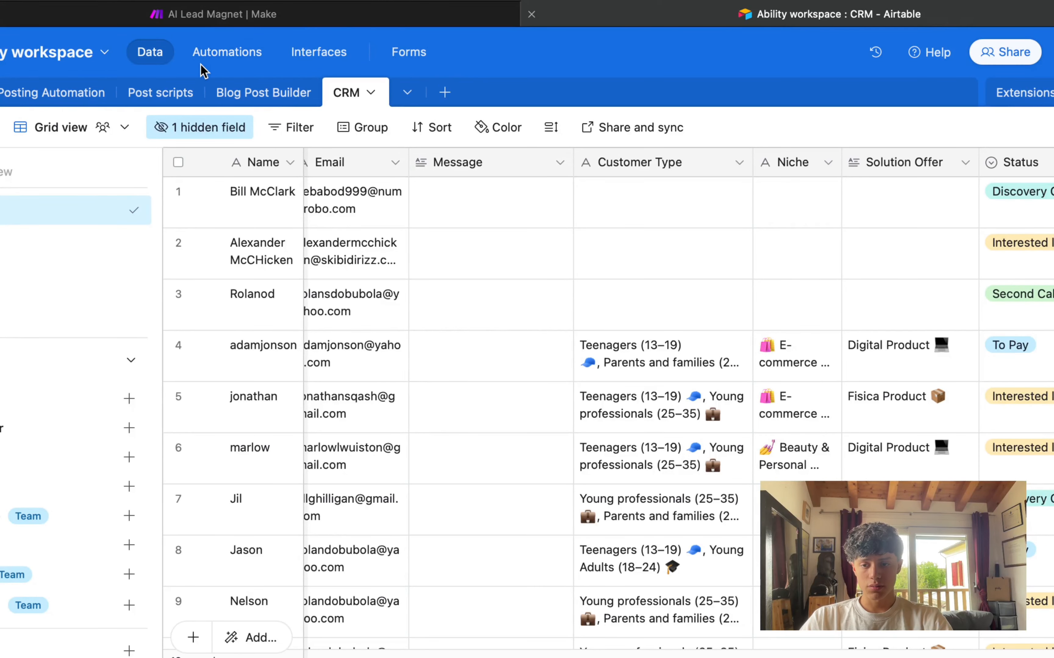
# Step: Create a new blank Airtable table named 'CRM example #2'
pyautogui.click(442, 92)
pyautogui.click(500, 168)
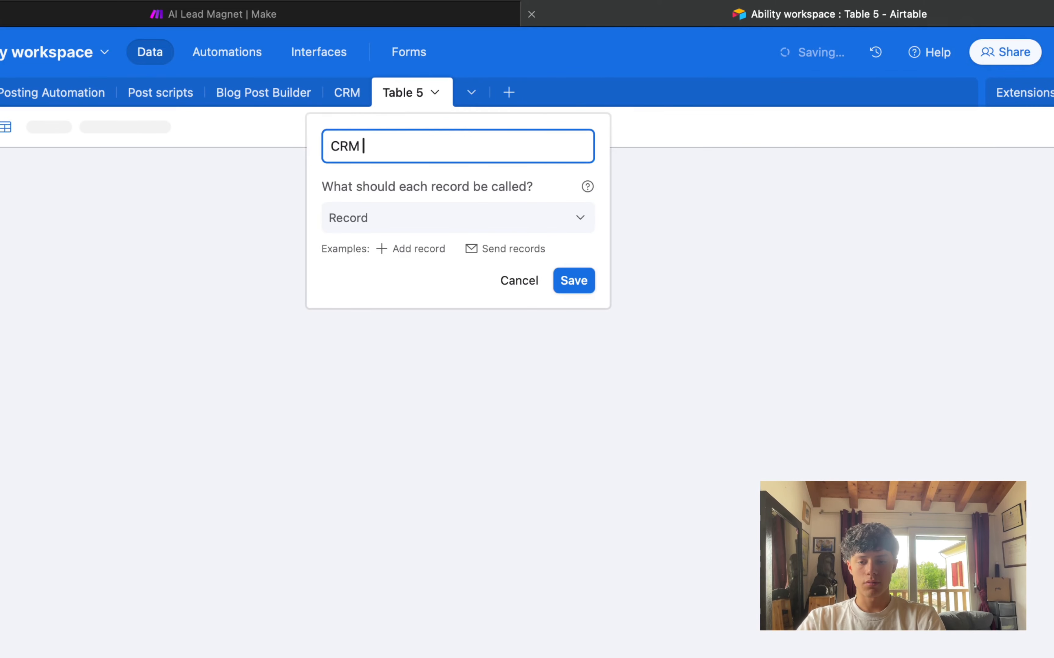
pyautogui.write('ple #1')
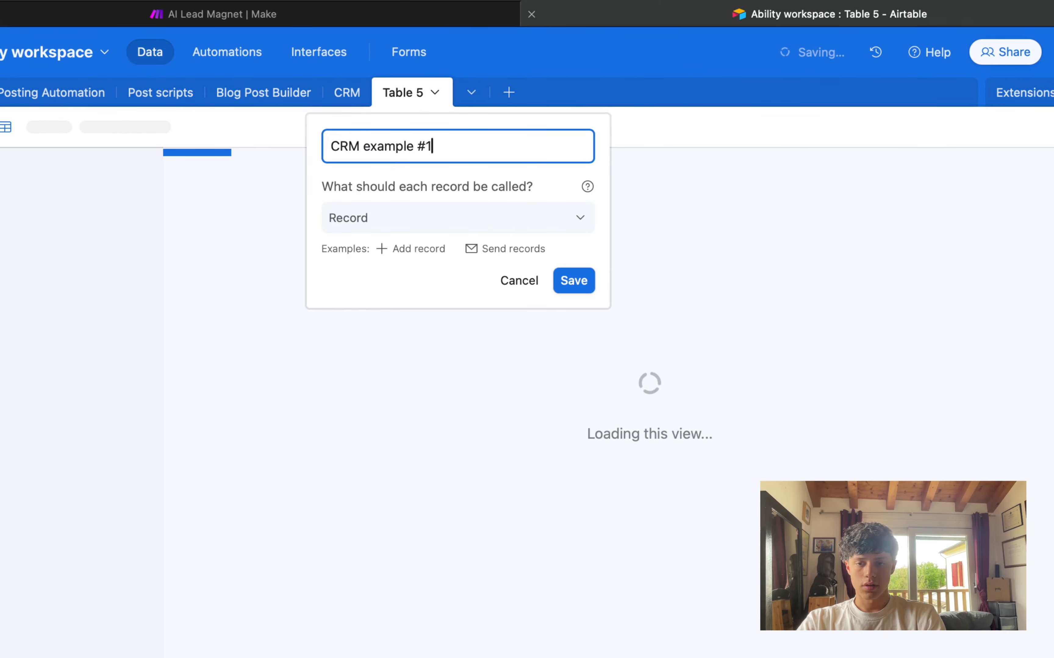
pyautogui.press('BackSpace')
pyautogui.write('2')
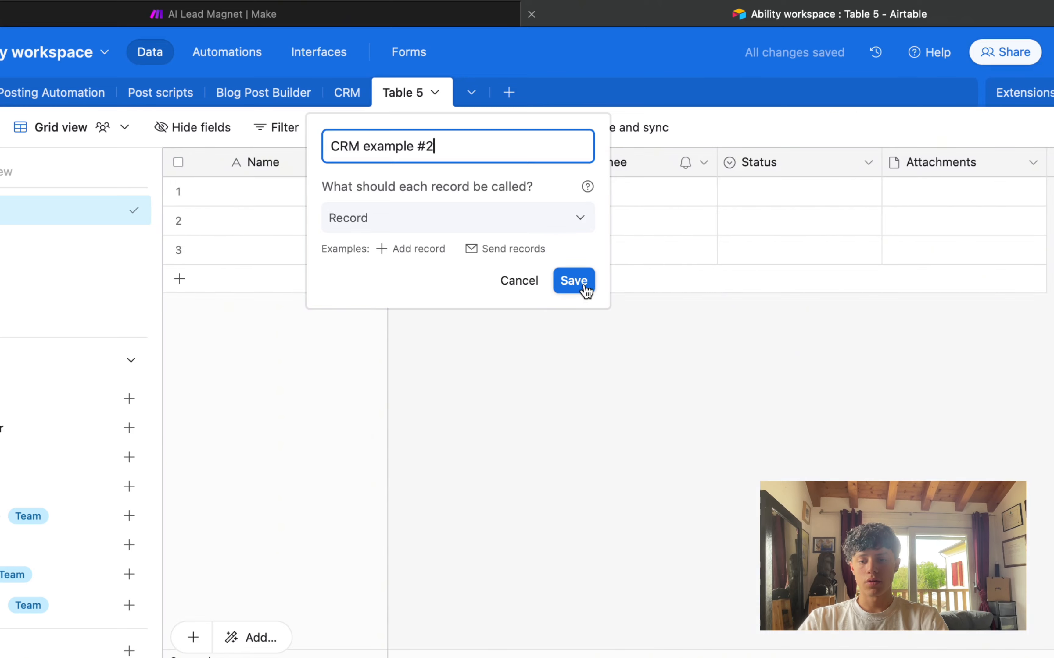
pyautogui.click(581, 288)
pyautogui.click(348, 94)
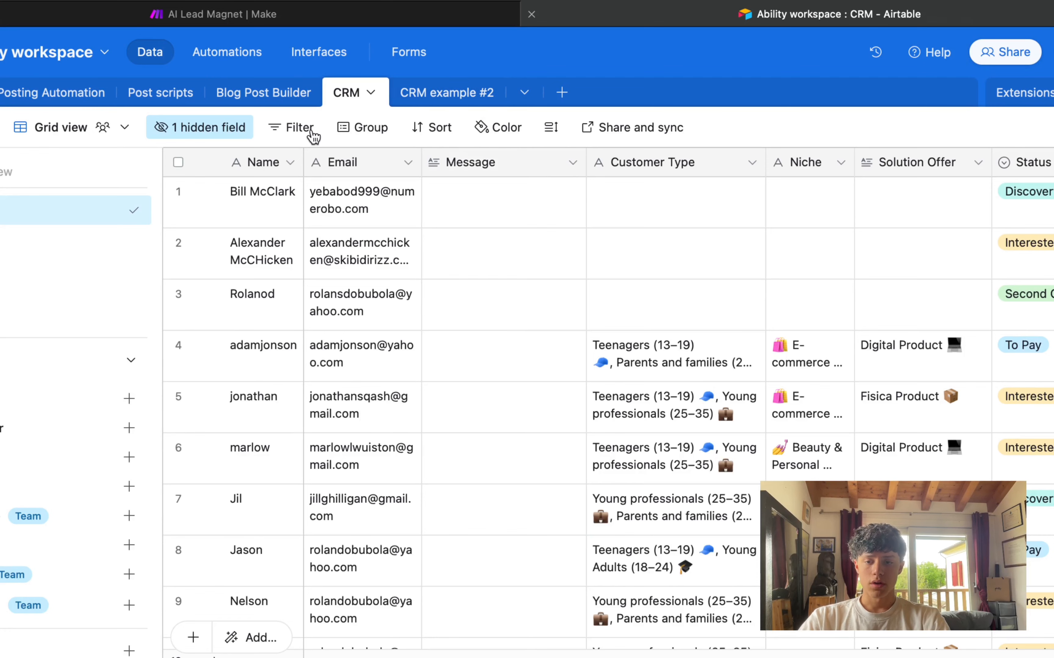
pyautogui.click(448, 96)
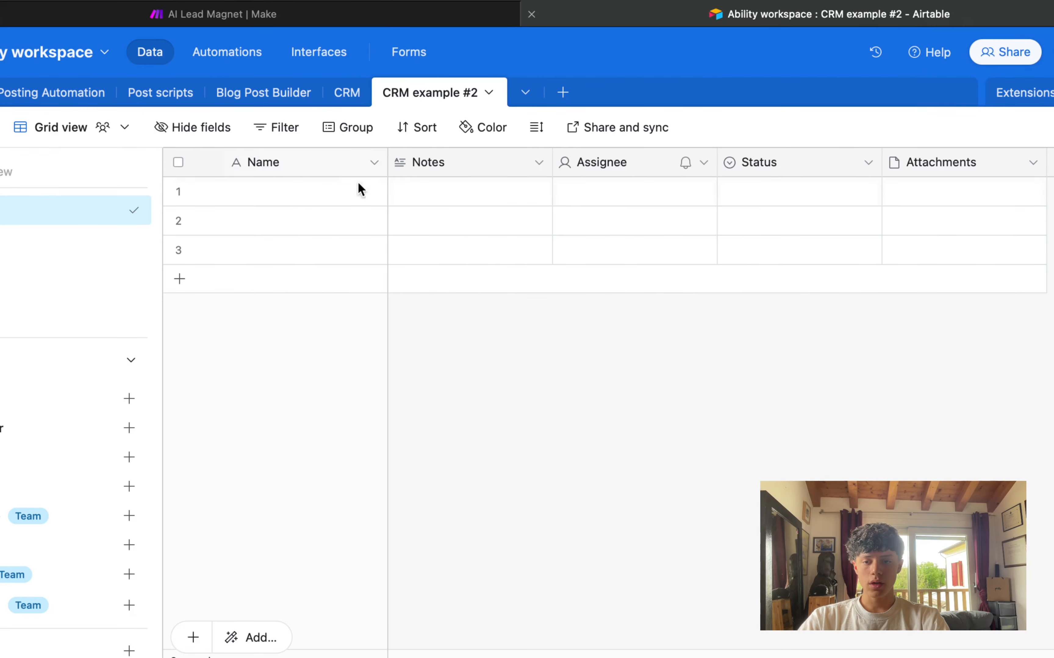
# Step: Rename the Notes, Assignee and Status columns to Email, Niche and Offer Type
pyautogui.doubleClick(444, 158)
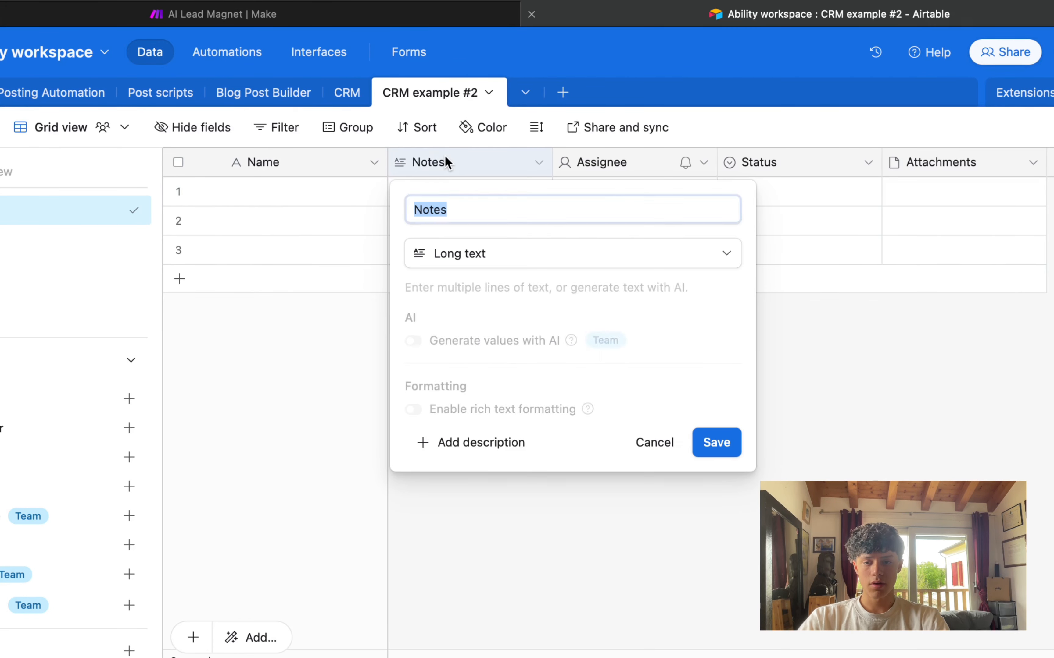
pyautogui.write('Email')
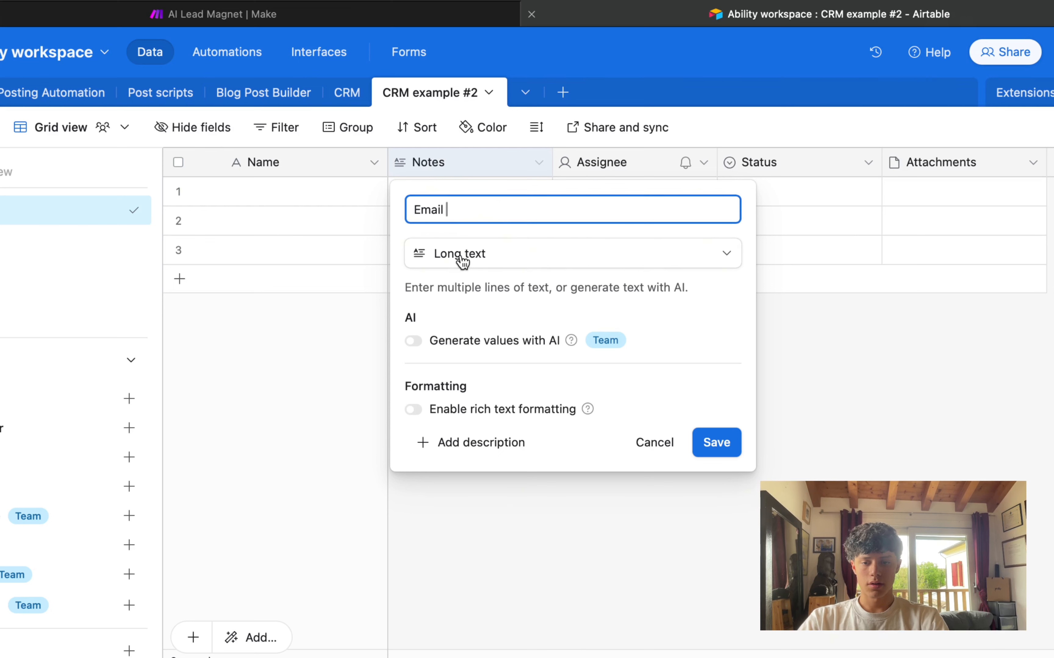
pyautogui.click(727, 448)
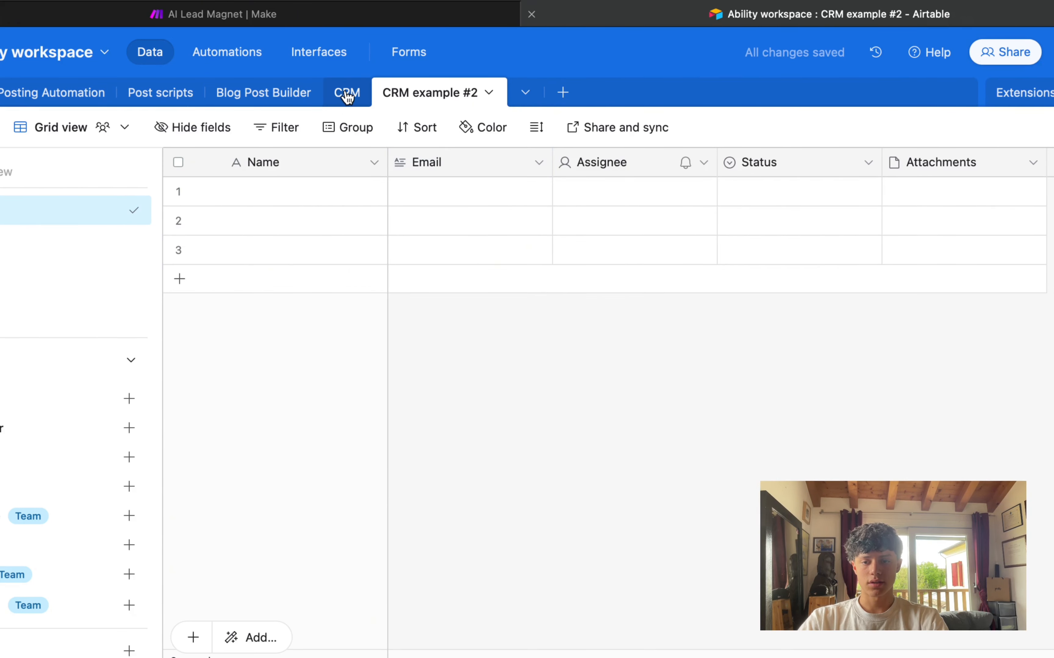
pyautogui.doubleClick(586, 163)
pyautogui.write('N')
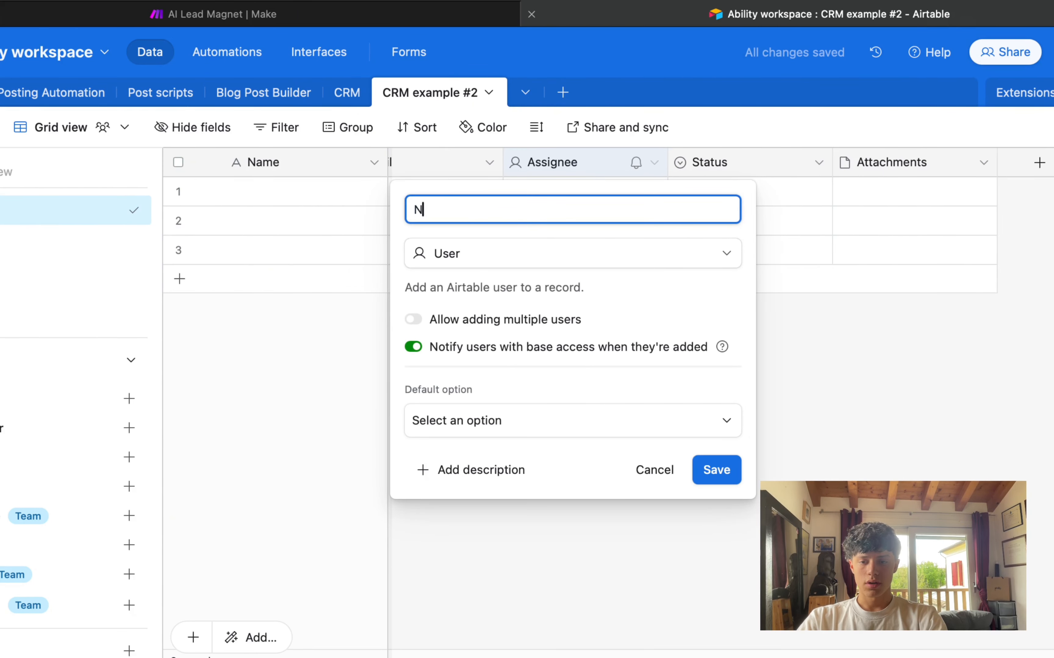
pyautogui.write('iche')
pyautogui.press('BackSpace')
pyautogui.press('BackSpace')
pyautogui.press('BackSpace')
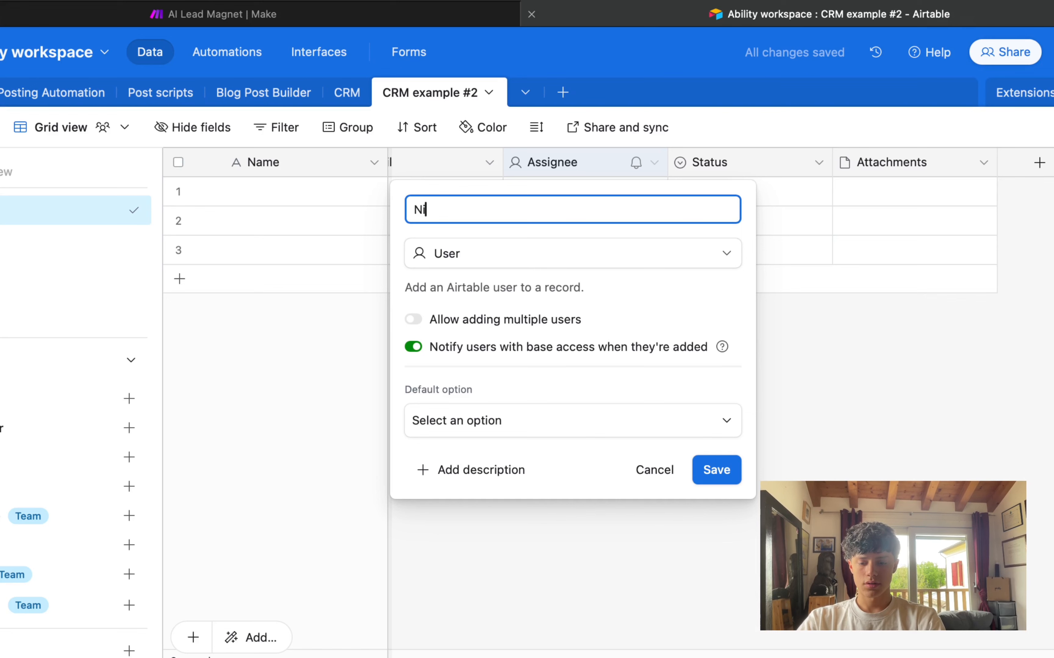
pyautogui.write('che')
pyautogui.click(719, 480)
pyautogui.click(721, 165)
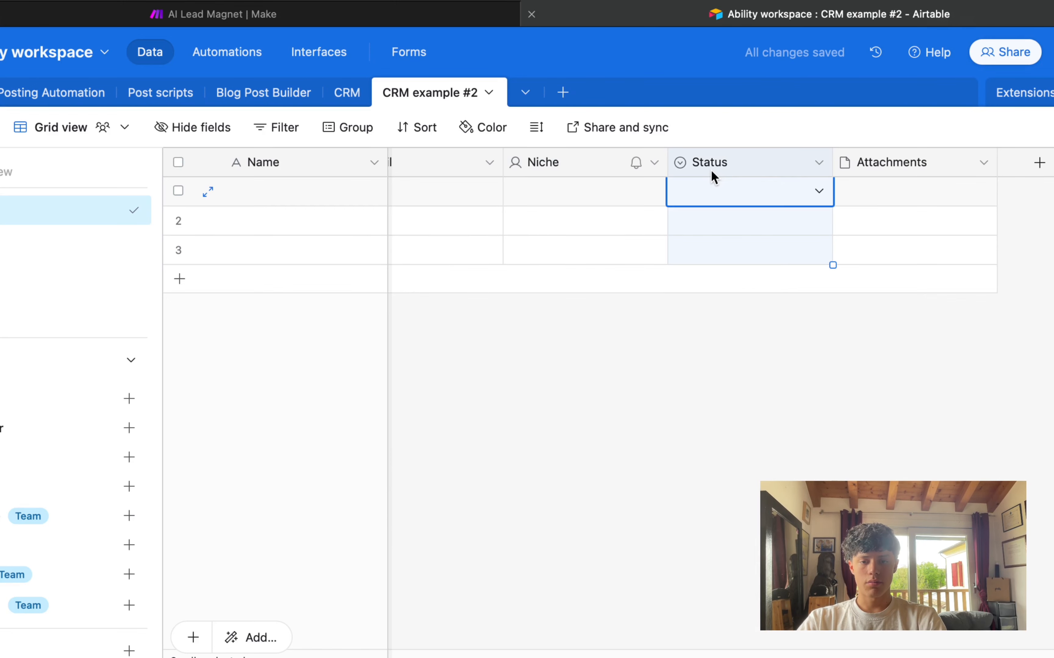
pyautogui.doubleClick(729, 171)
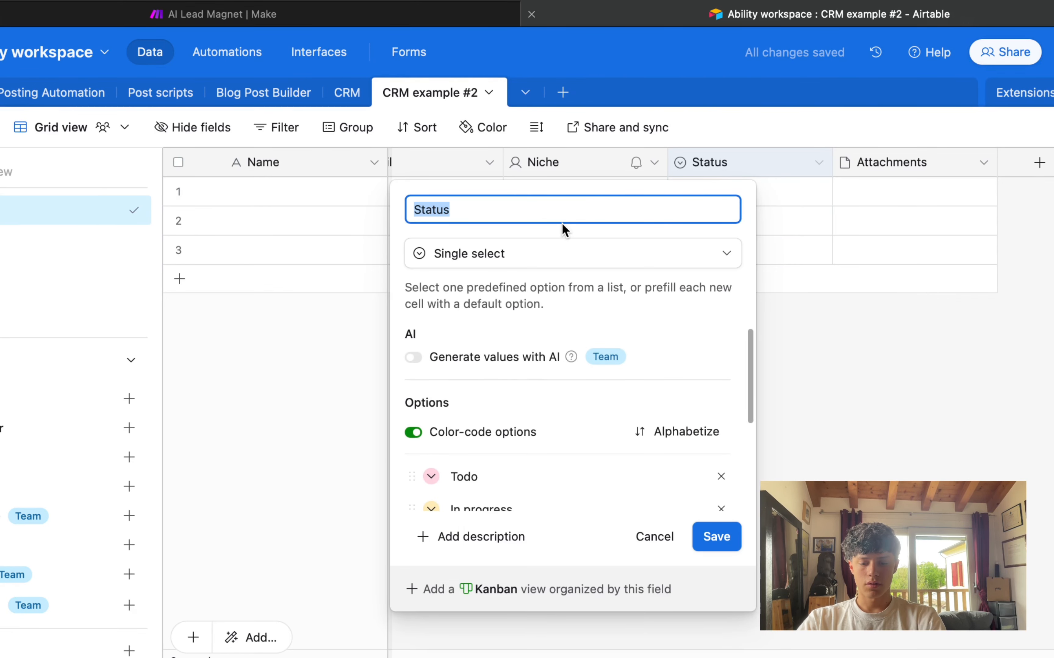
pyautogui.write('OFfer ')
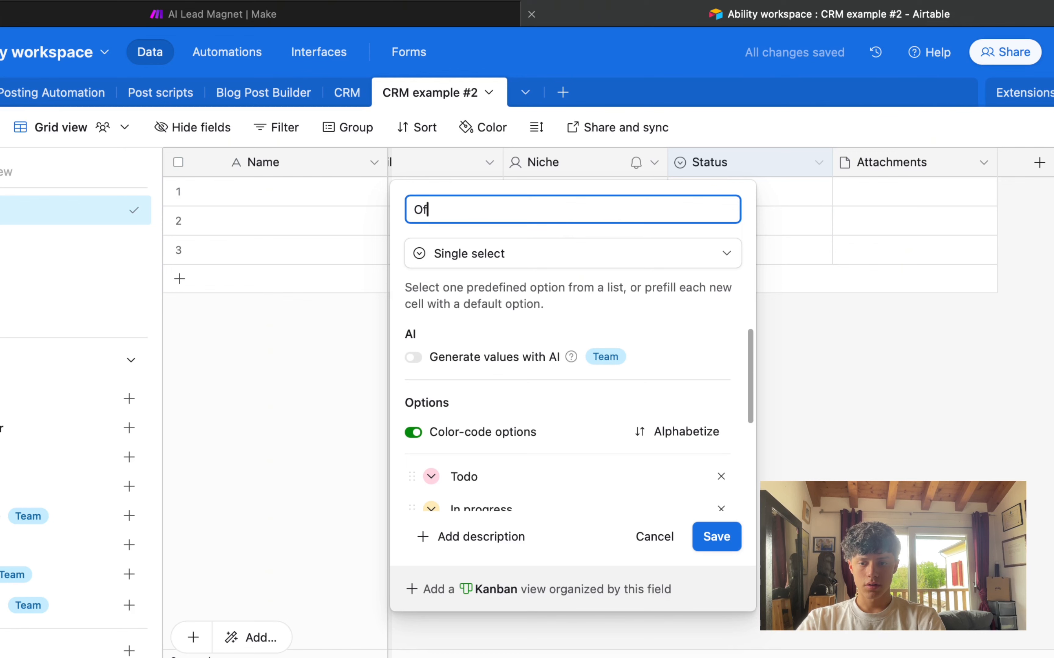
pyautogui.write('Type')
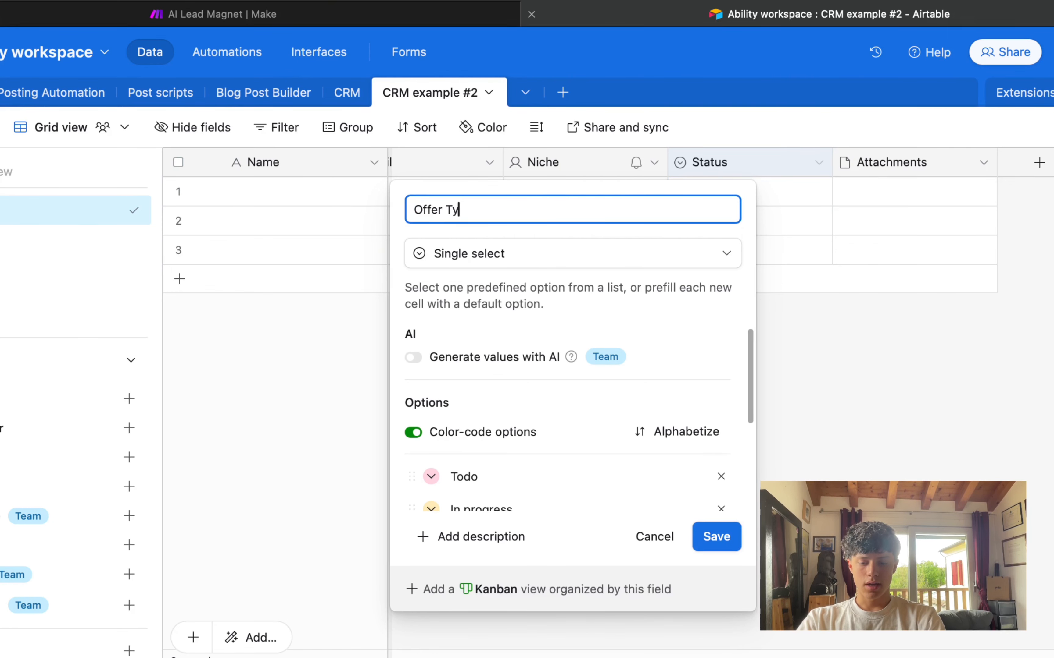
pyautogui.click(725, 540)
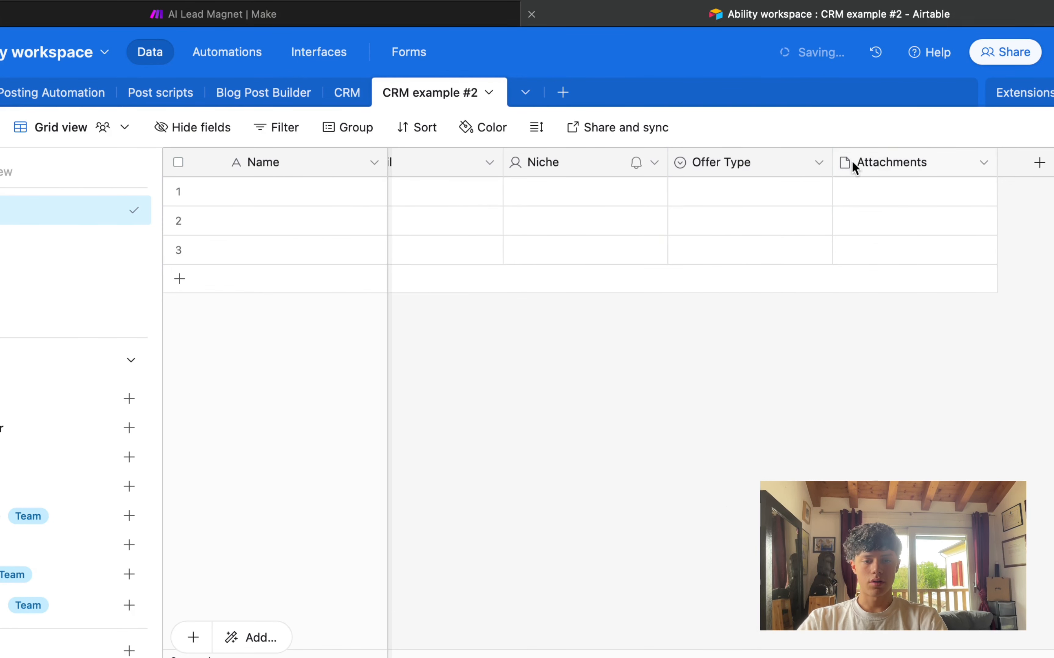
pyautogui.click(737, 168)
# Step: Change the Niche field's type to Single line text
pyautogui.click(573, 151)
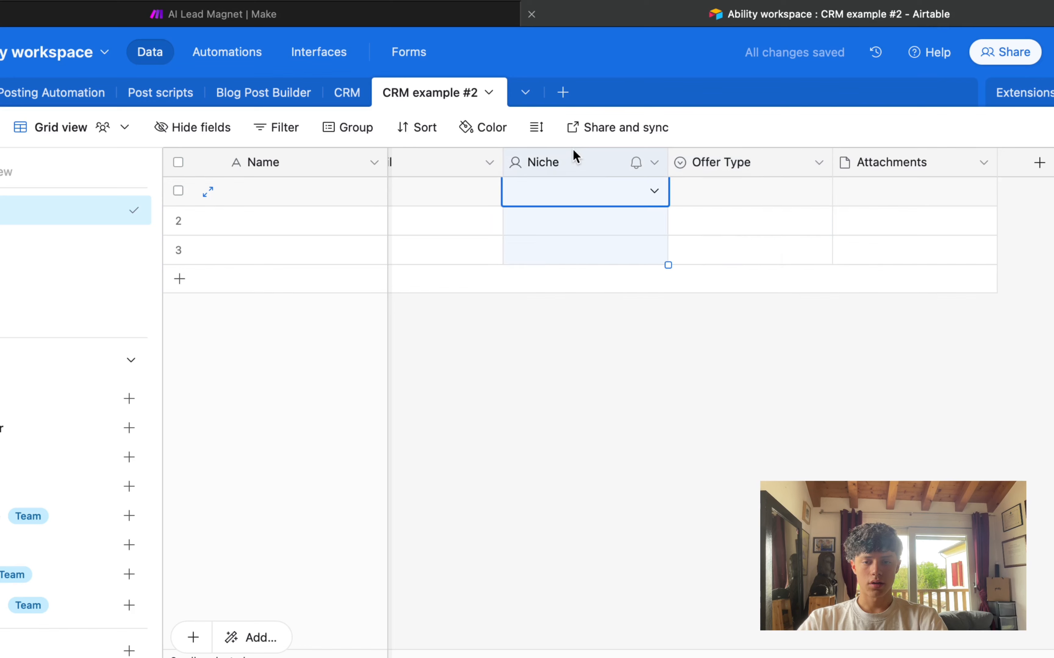
pyautogui.doubleClick(573, 151)
pyautogui.click(544, 252)
pyautogui.write('text')
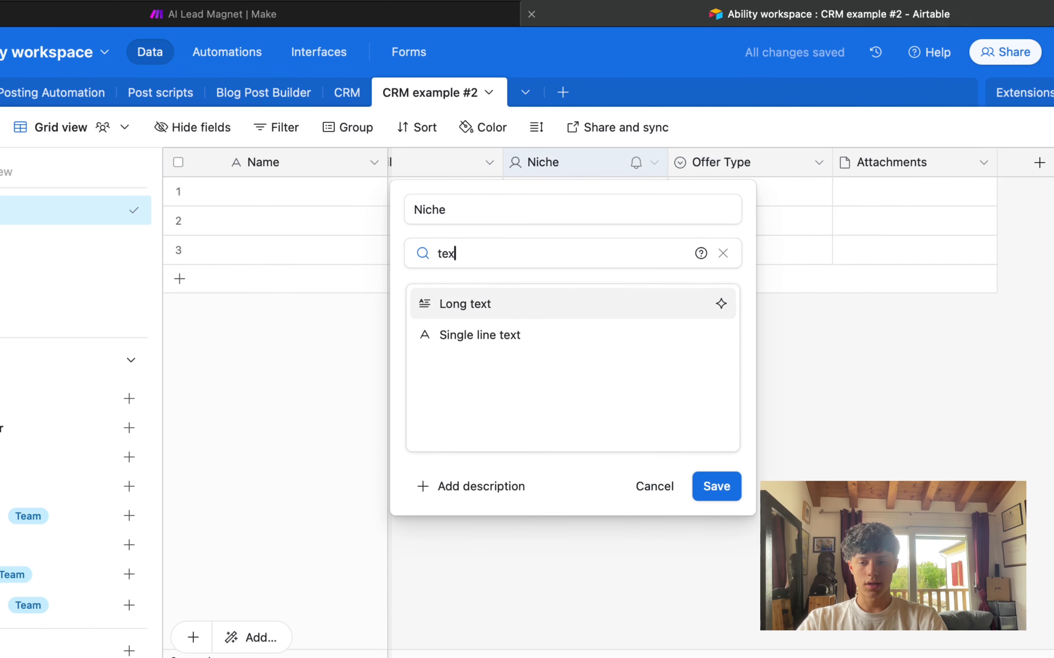
pyautogui.click(461, 308)
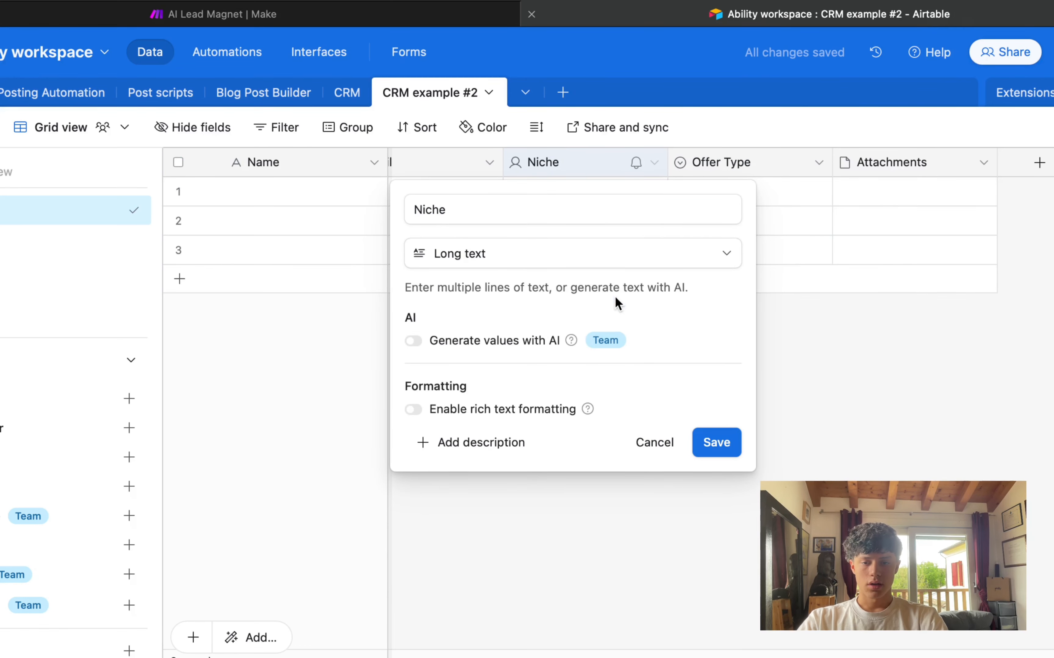
pyautogui.click(512, 264)
pyautogui.click(465, 336)
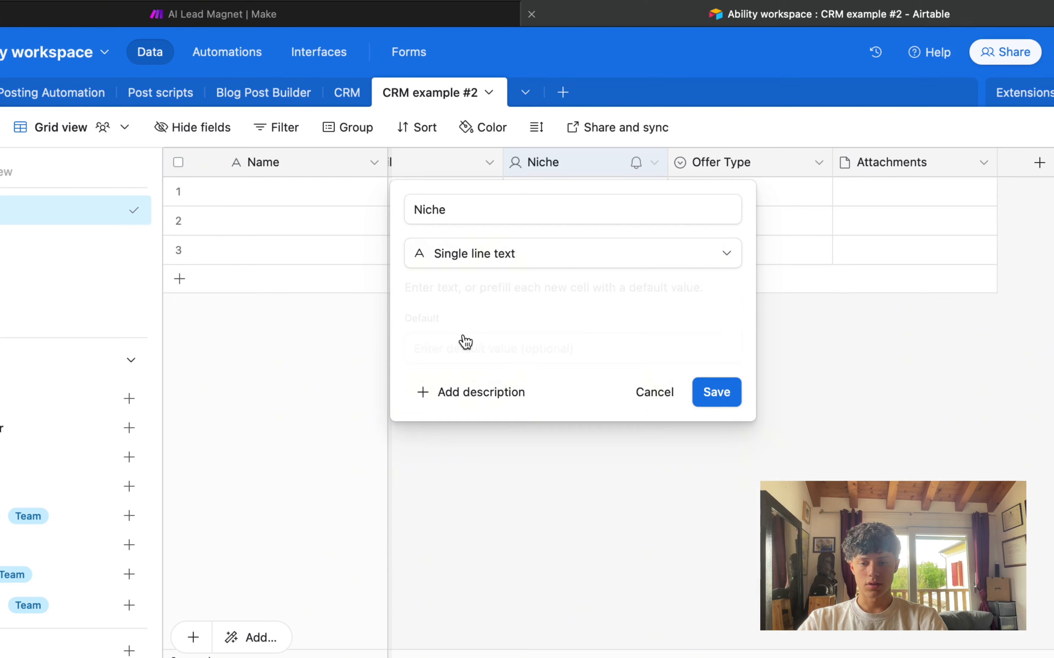
pyautogui.click(723, 394)
pyautogui.moveTo(714, 183); pyautogui.dragTo(702, 303)
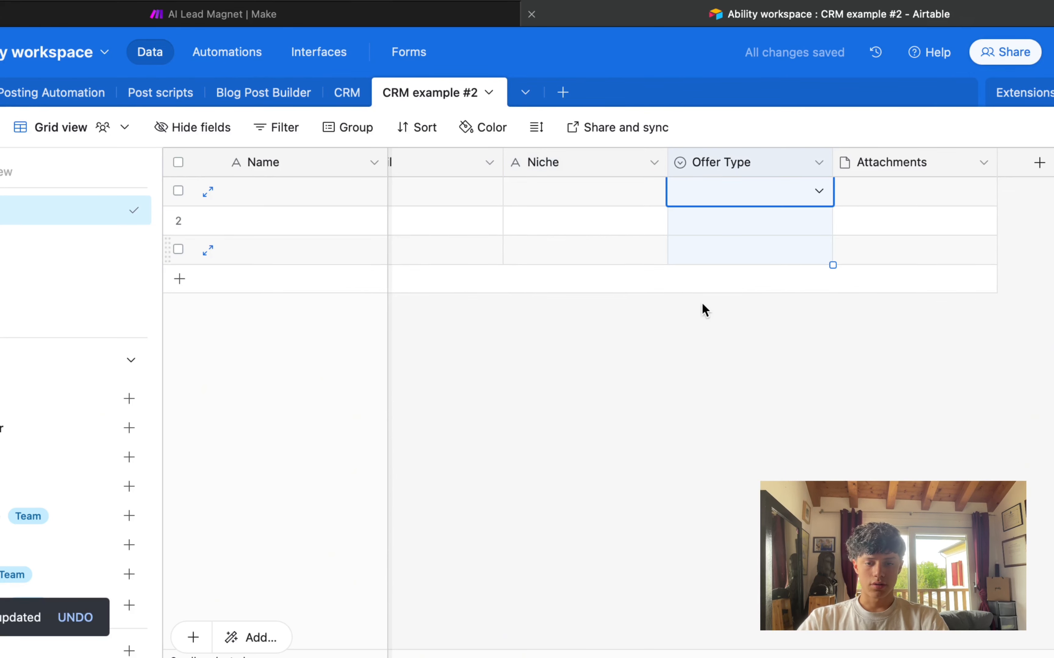
# Step: Set the Offer Type options to 'fisica product', 'Service' and 'Digital product'
pyautogui.doubleClick(753, 167)
pyautogui.scroll(-1, 484, 453)
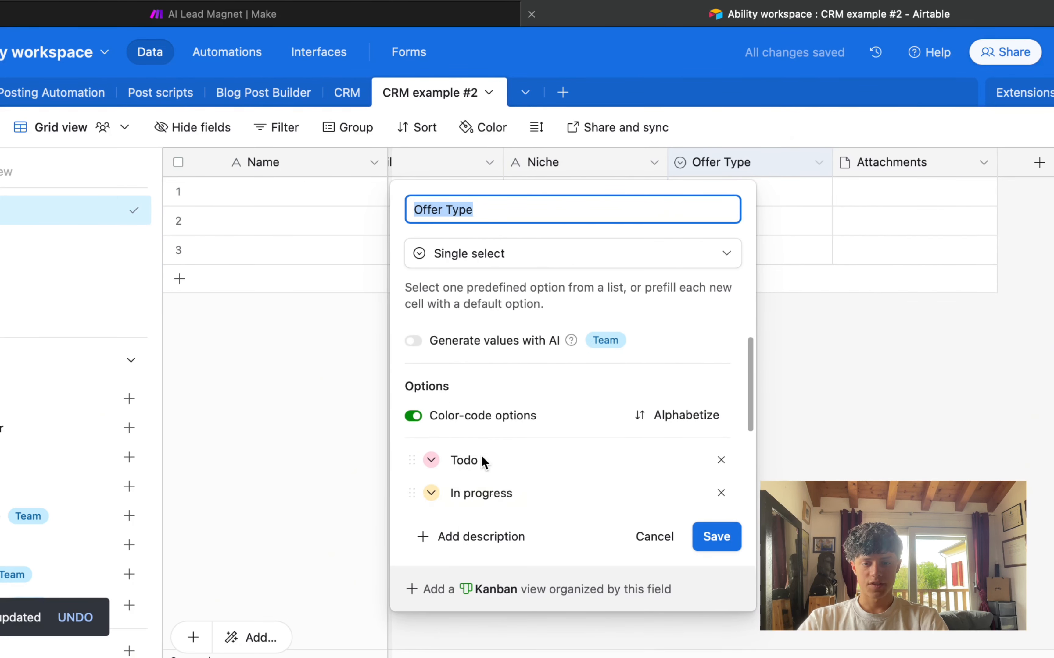
pyautogui.doubleClick(488, 394)
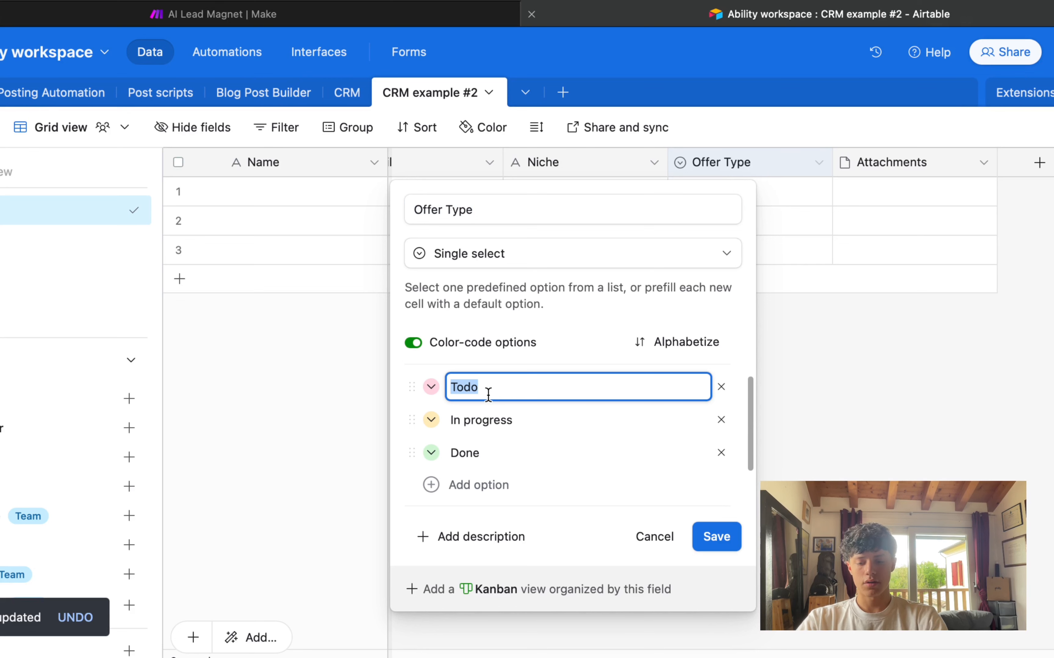
pyautogui.write('fisica pr')
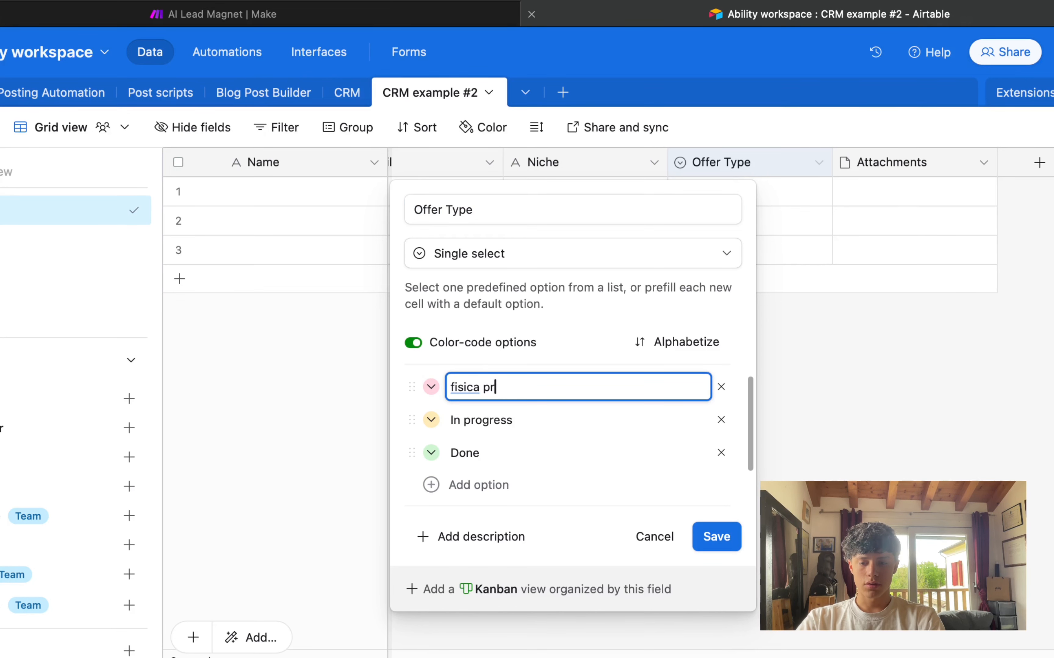
pyautogui.write('oduct')
pyautogui.press('Tab')
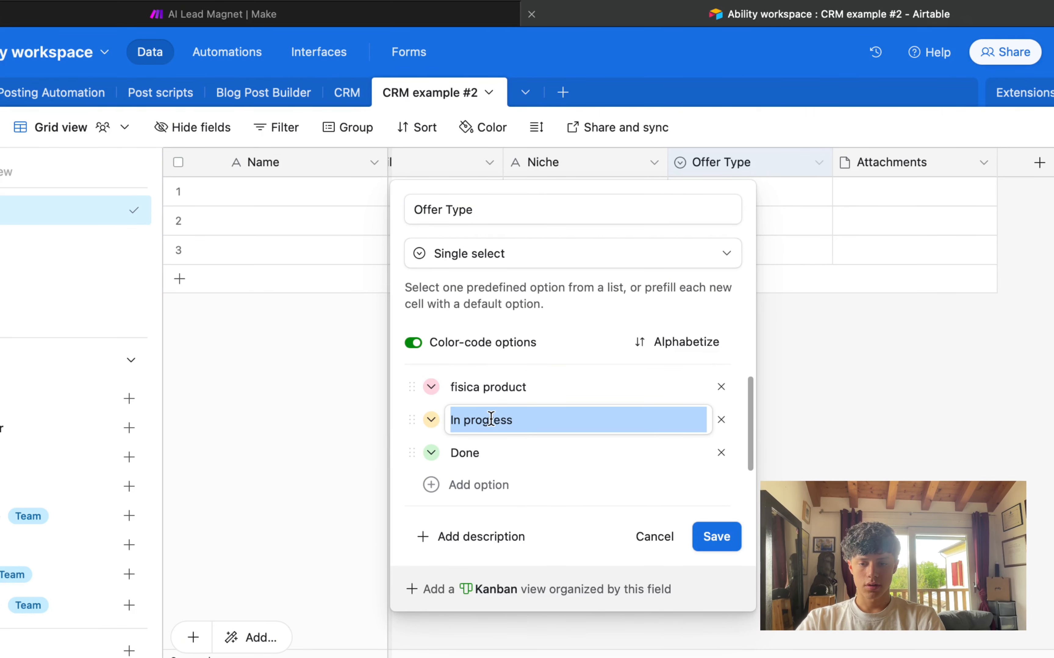
pyautogui.click(491, 418)
pyautogui.write('Ser')
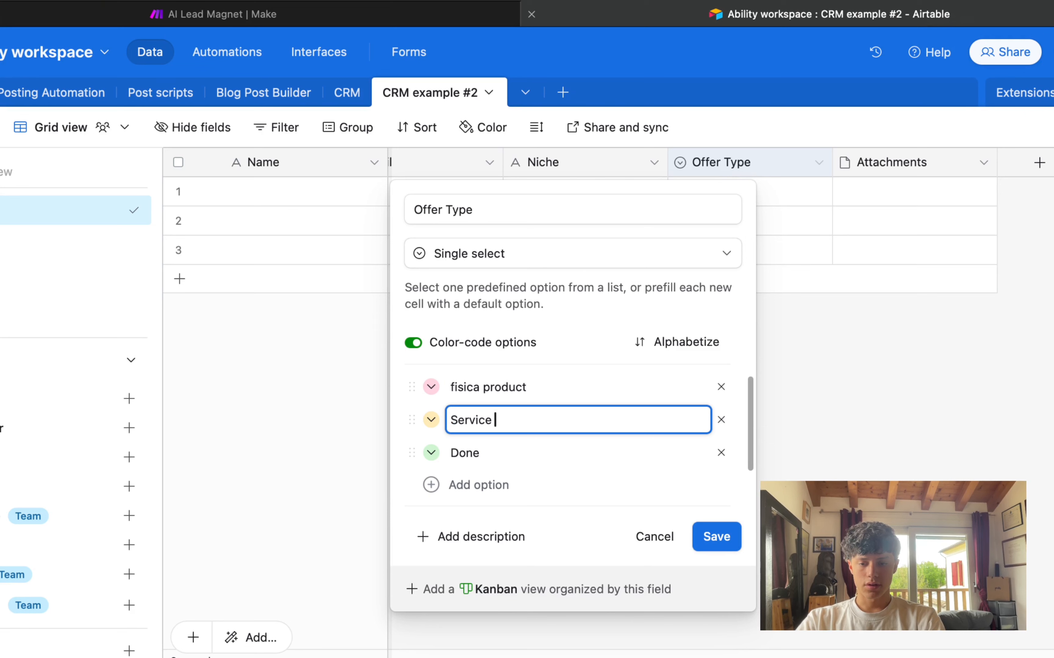
pyautogui.write('vice')
pyautogui.click(490, 448)
pyautogui.click(517, 387)
pyautogui.hotkey('ctrl', 'c')
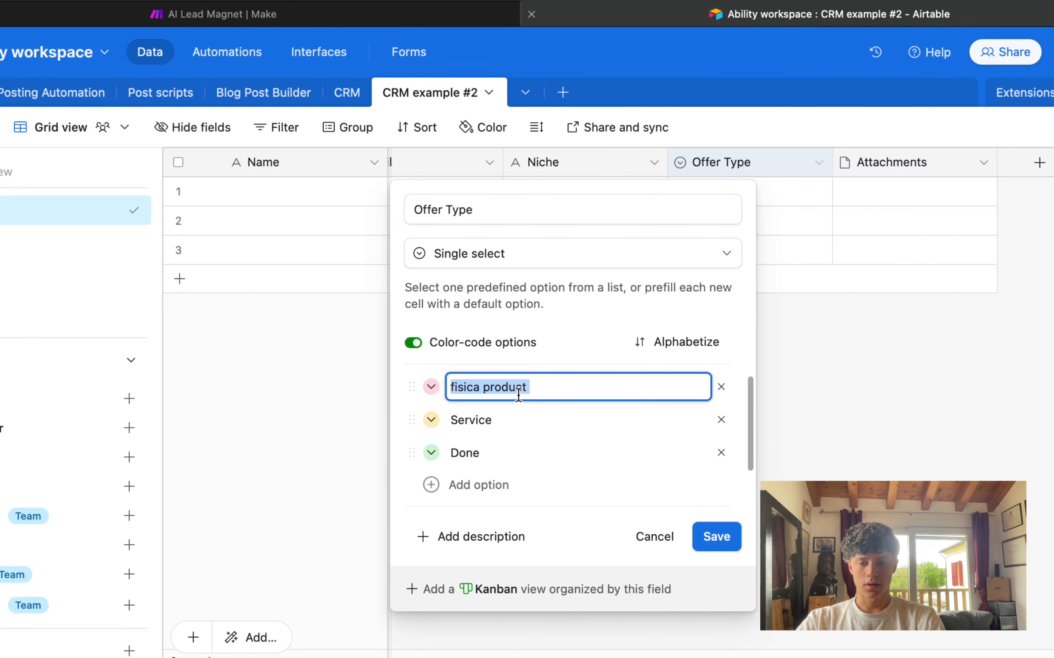
pyautogui.click(484, 453)
pyautogui.hotkey('ctrl', 'v')
pyautogui.doubleClick(468, 454)
pyautogui.write('Digital')
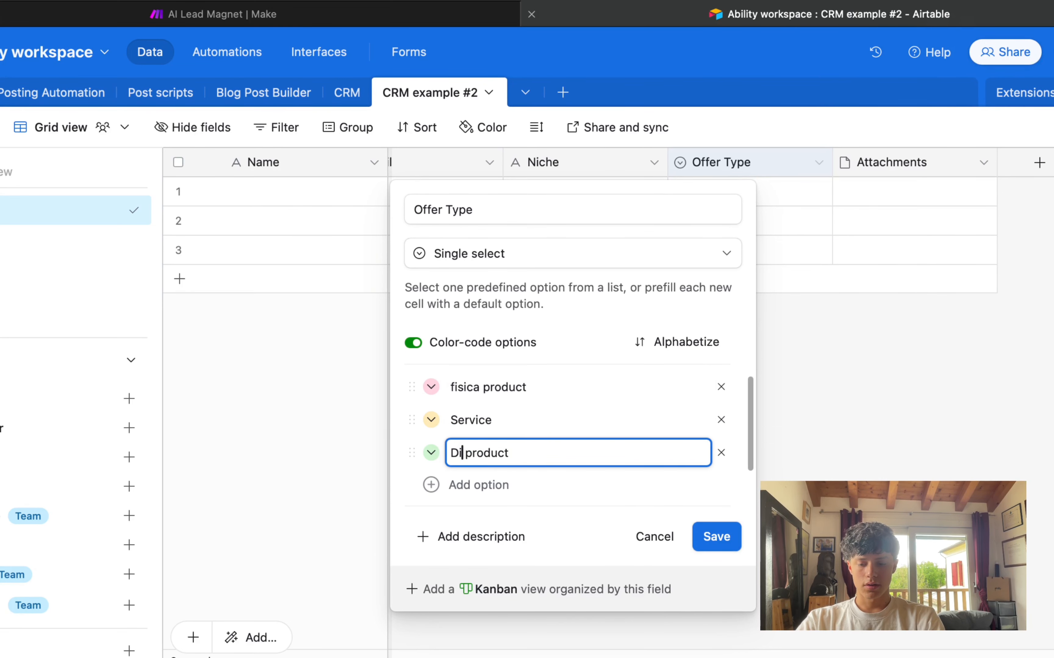
pyautogui.click(694, 538)
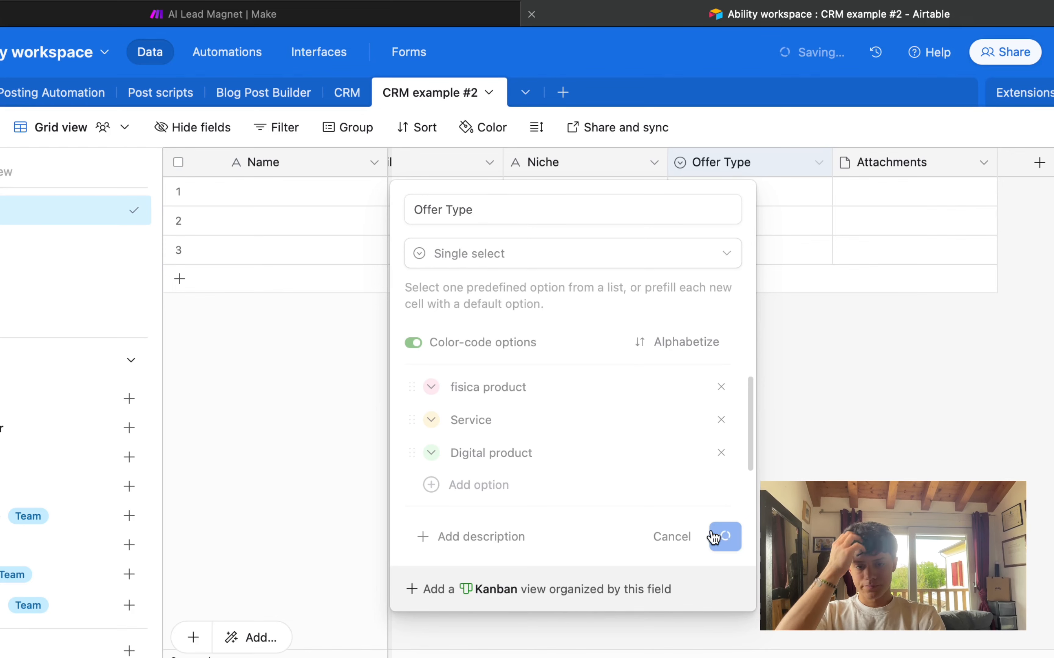
# Step: Rename the Attachments column to 'Target Platform'
pyautogui.click(894, 168)
pyautogui.doubleClick(927, 165)
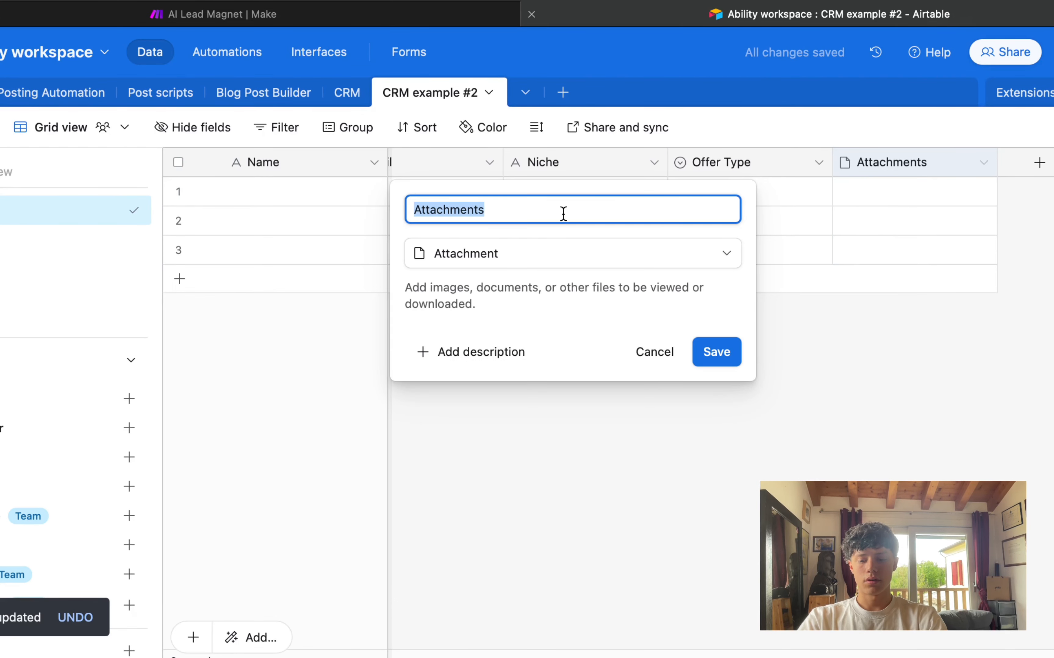
pyautogui.write('TArget PLatform')
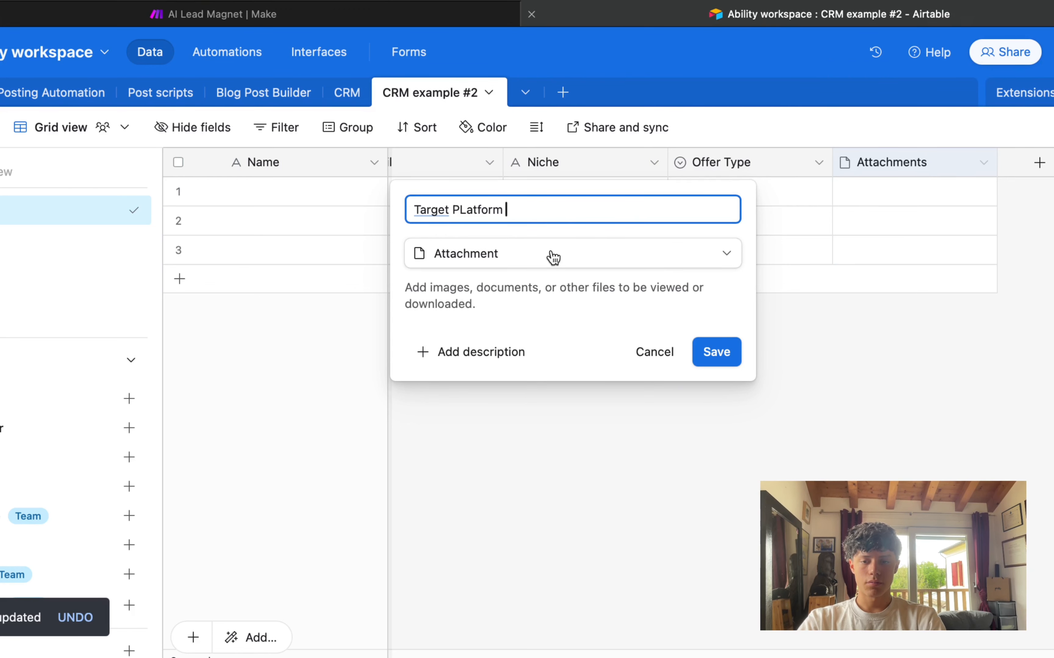
pyautogui.click(453, 209)
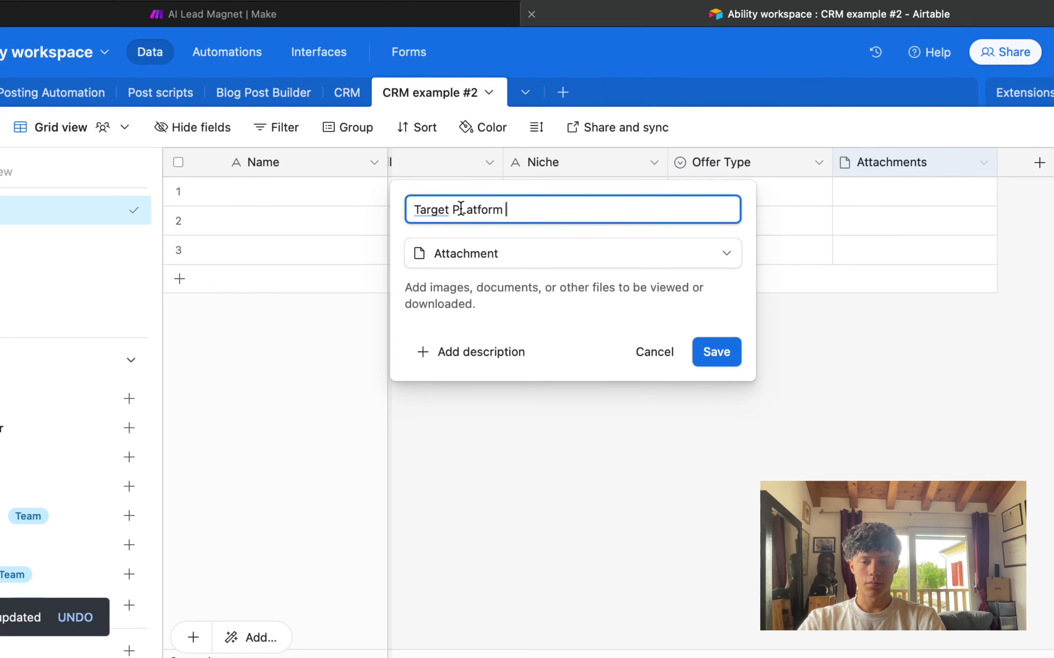
pyautogui.press('Delete')
pyautogui.write('l')
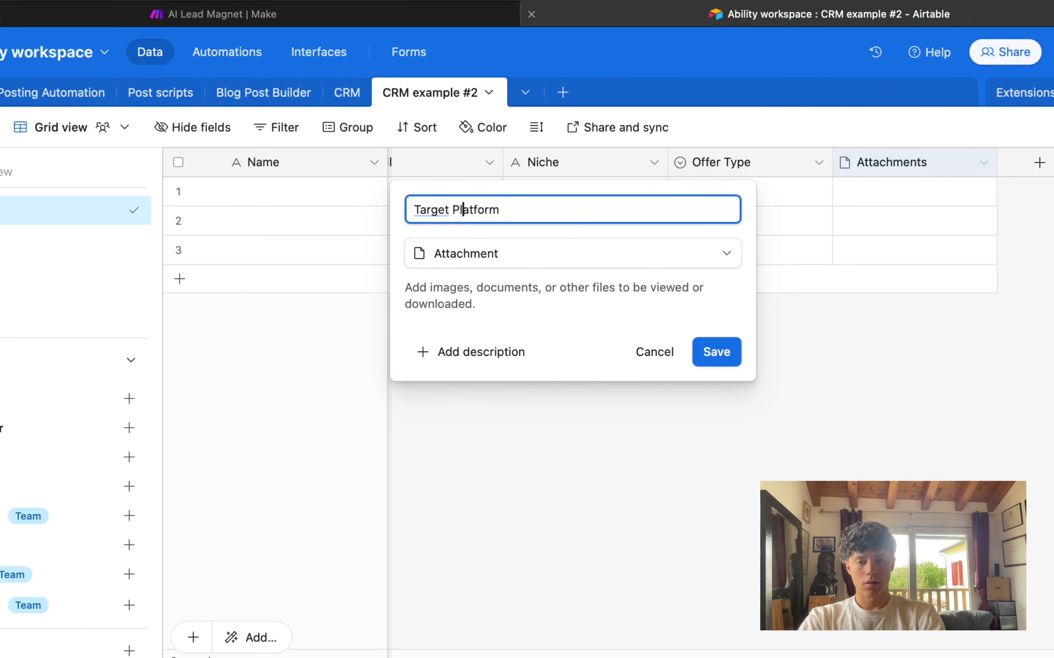
pyautogui.click(703, 350)
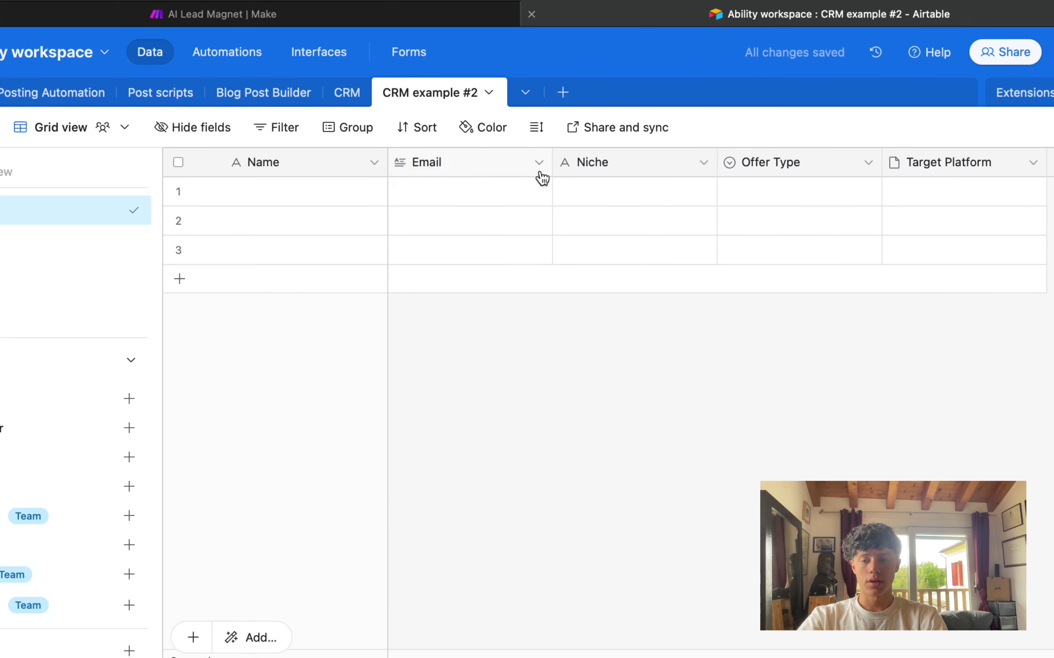
# Step: Review the Email, Niche, Offer Type and Target Platform cells, then return to Make's Update CRM module
pyautogui.click(338, 192)
pyautogui.moveTo(456, 194); pyautogui.dragTo(470, 251)
pyautogui.moveTo(672, 194); pyautogui.dragTo(679, 314)
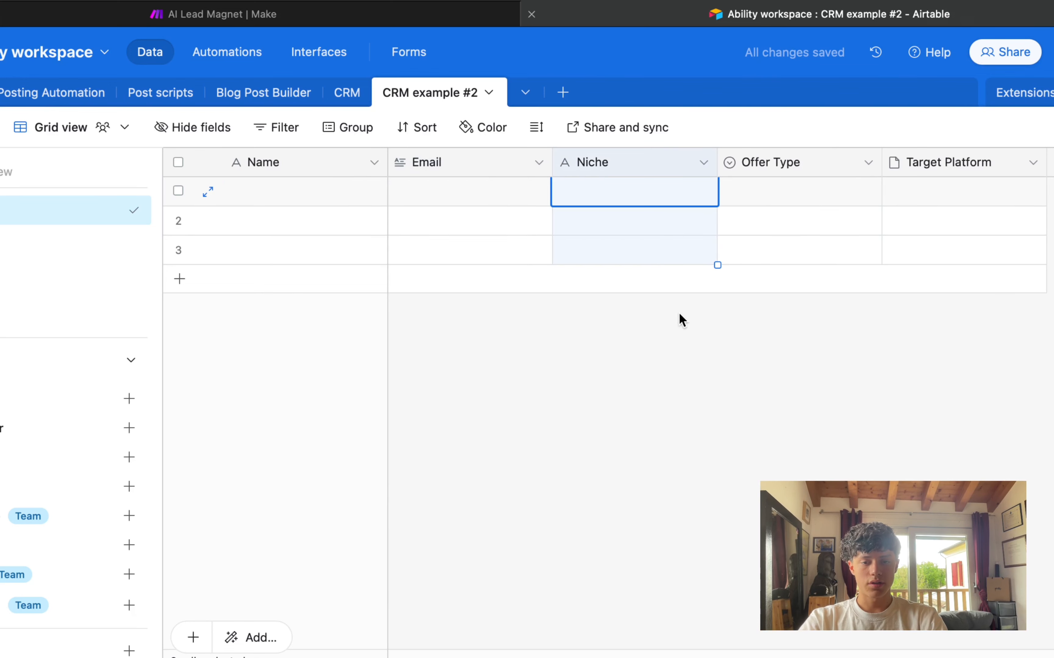
pyautogui.moveTo(788, 219); pyautogui.dragTo(794, 250)
pyautogui.click(929, 193)
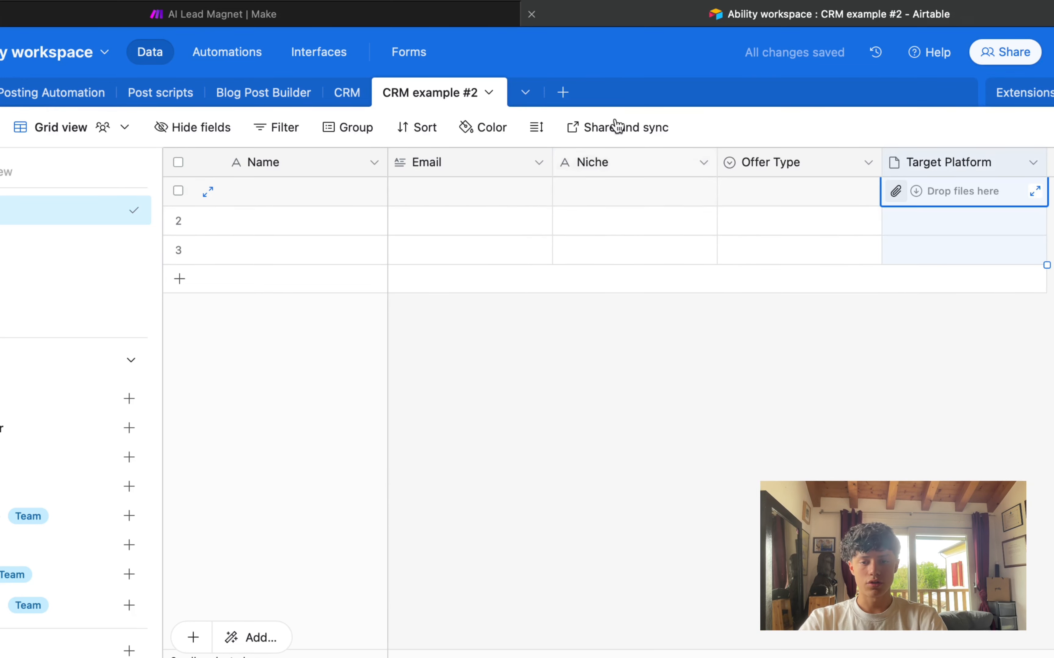
pyautogui.click(219, 15)
pyautogui.moveTo(274, 278); pyautogui.dragTo(409, 411)
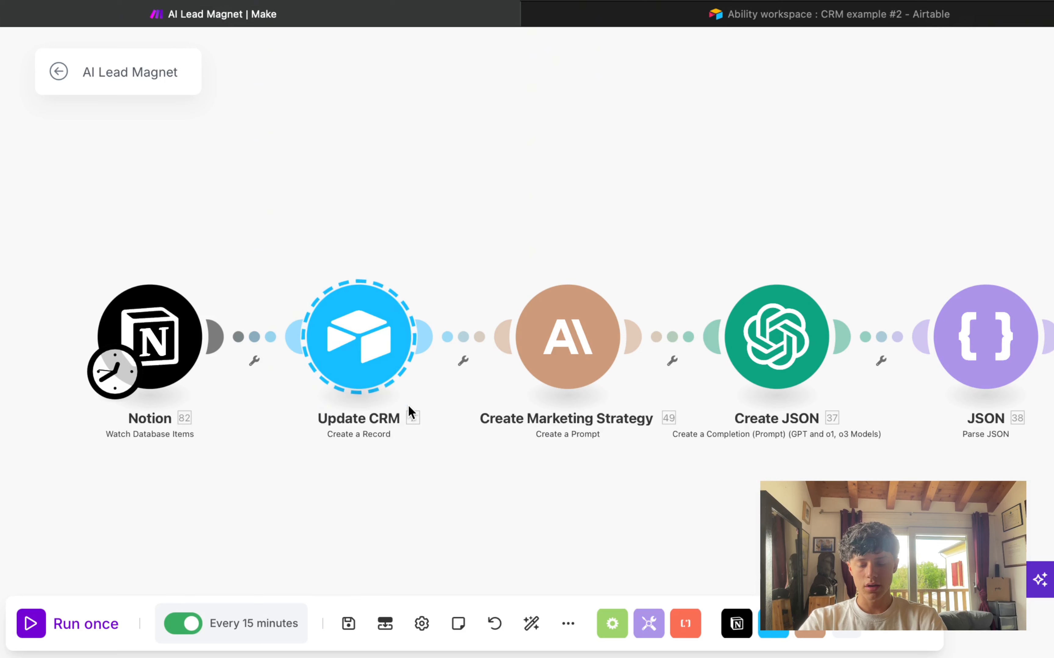
# Step: Open the Update CRM Airtable module and check the Notion fields available for Name
pyautogui.click(360, 256)
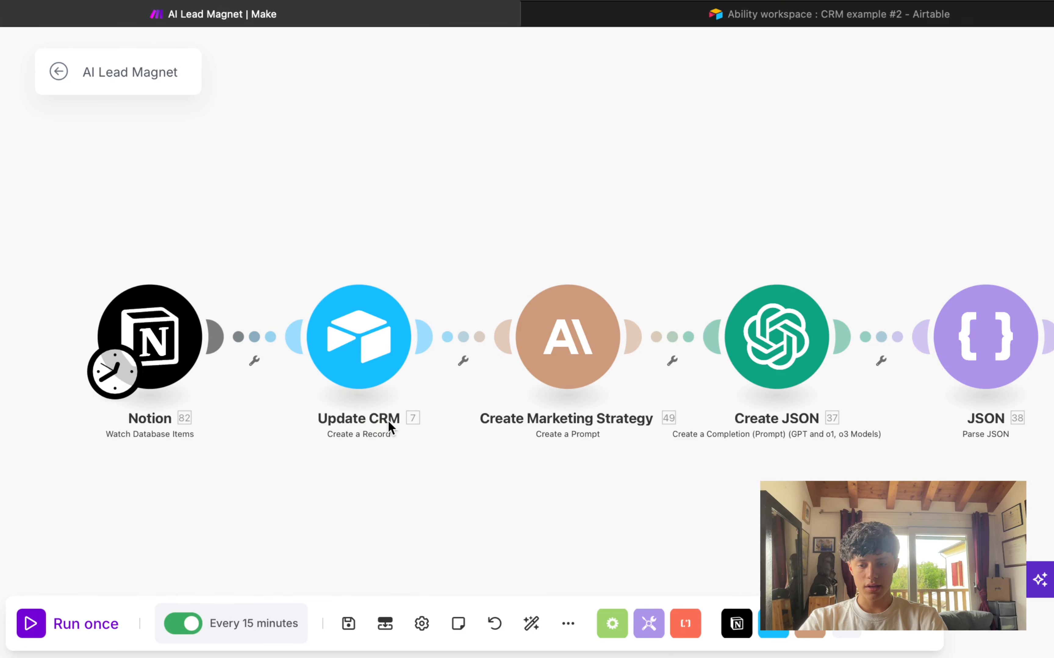
pyautogui.click(358, 301)
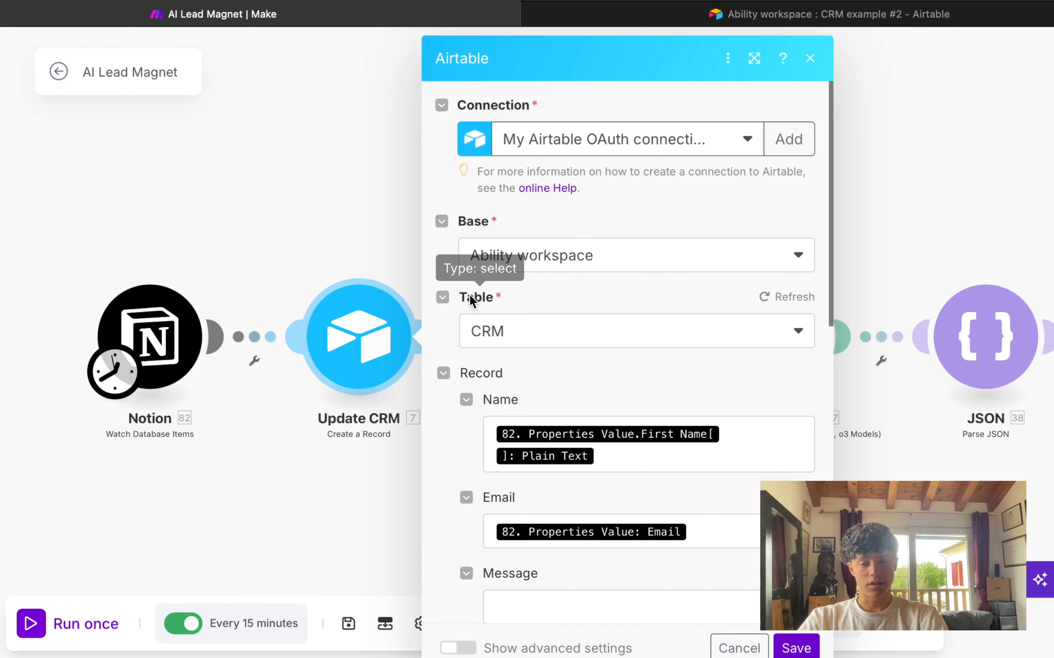
pyautogui.scroll(-3, 505, 291)
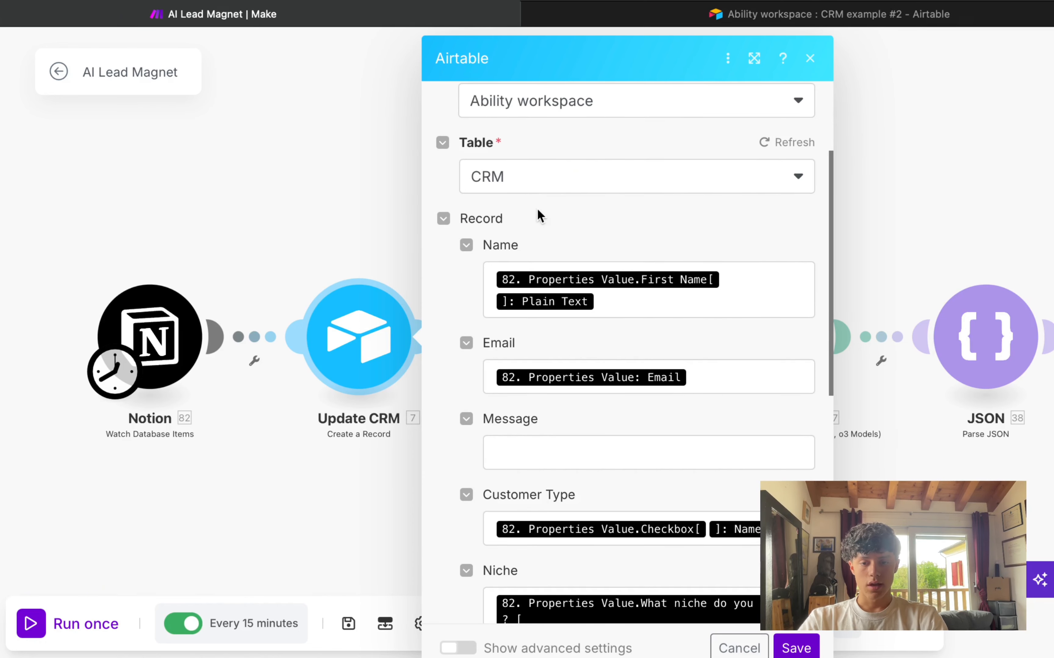
pyautogui.click(627, 301)
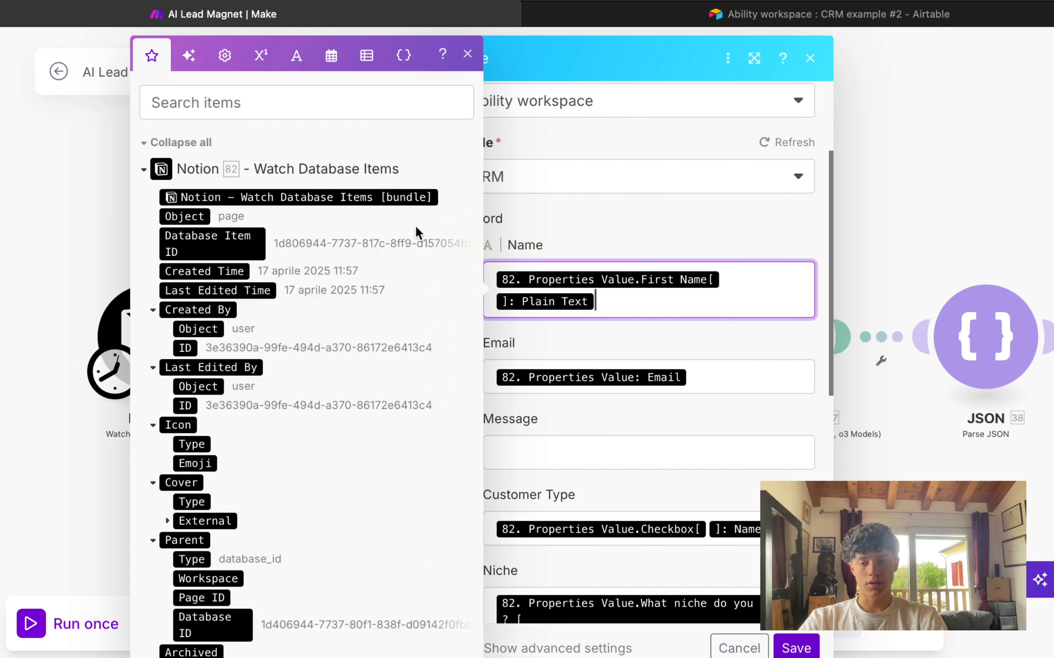
pyautogui.scroll(-6, 219, 248)
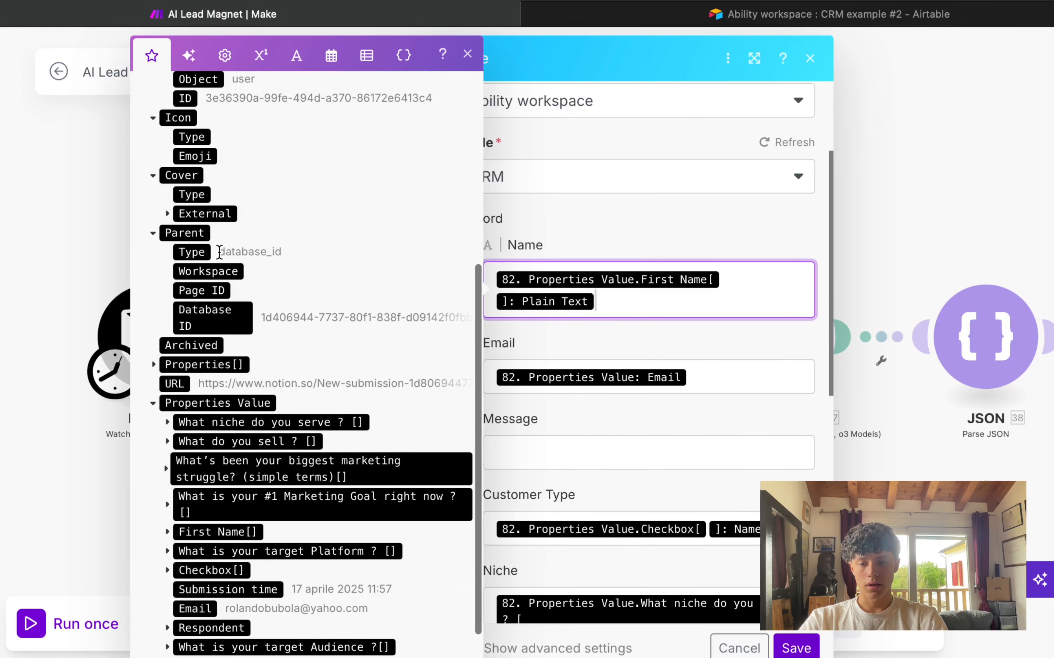
pyautogui.scroll(-2, 219, 251)
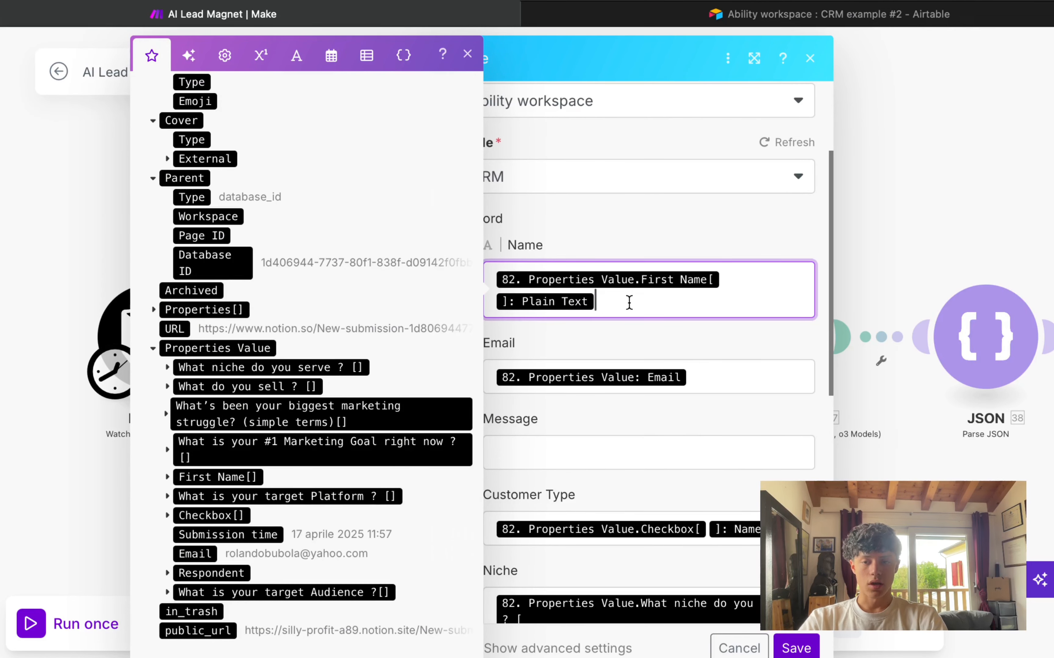
pyautogui.click(467, 55)
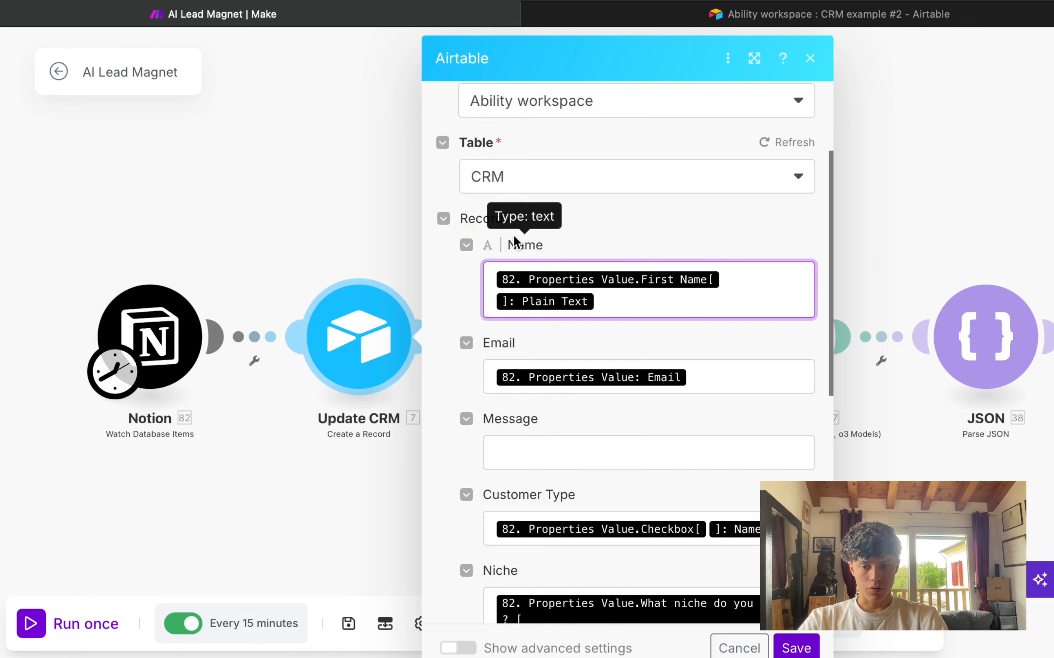
# Step: Review the Niche and Solution Offer mappings and the Status 'Interested lead' field
pyautogui.scroll(-2, 604, 300)
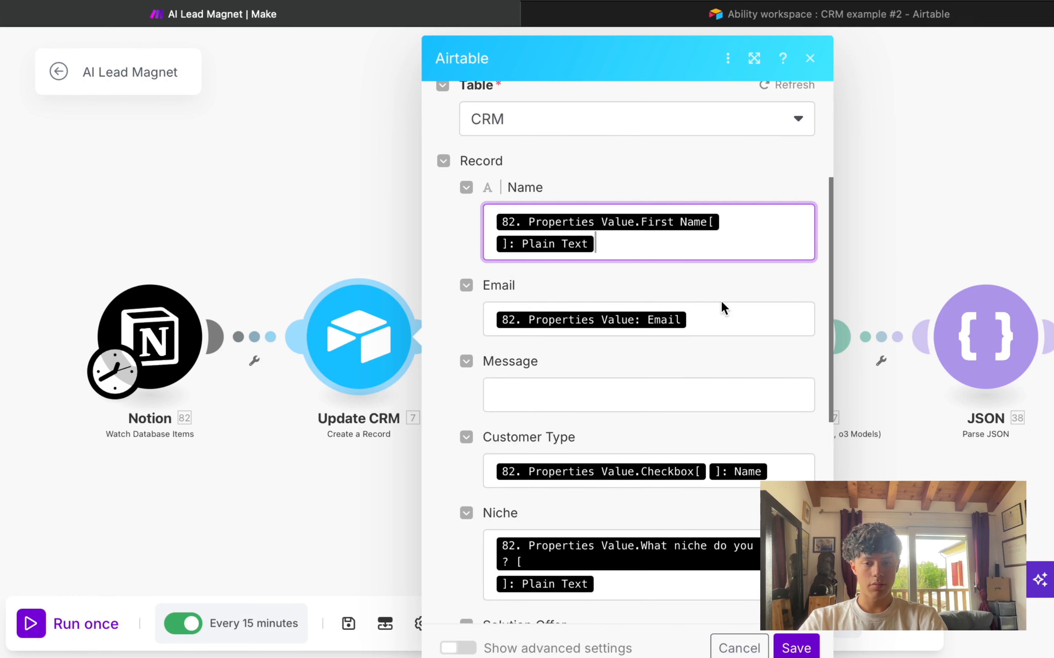
pyautogui.scroll(-6, 545, 363)
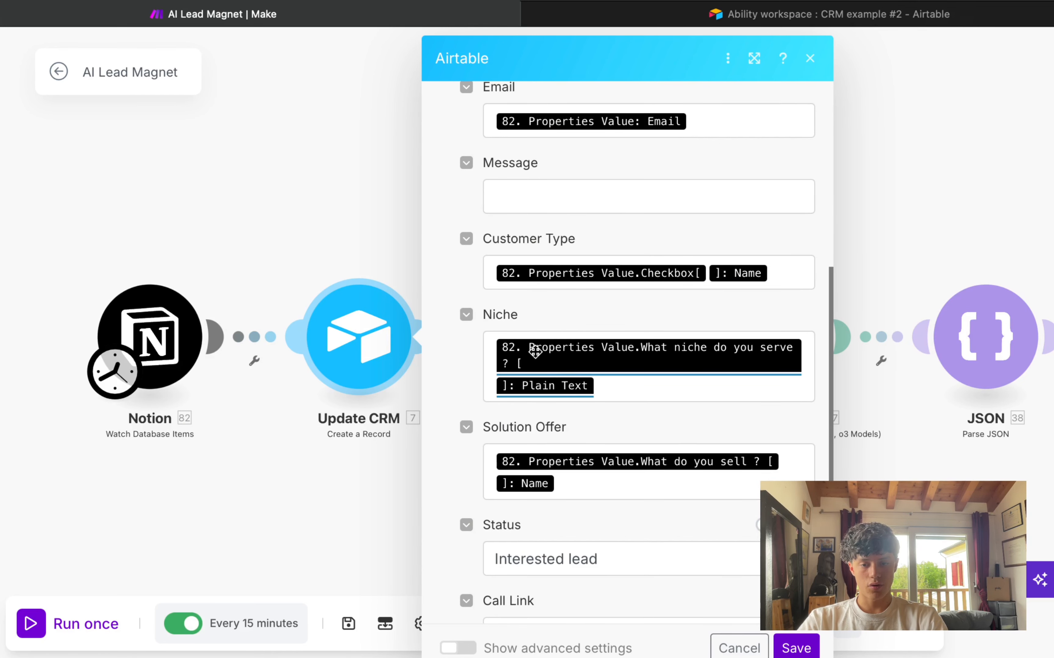
pyautogui.scroll(-3, 579, 344)
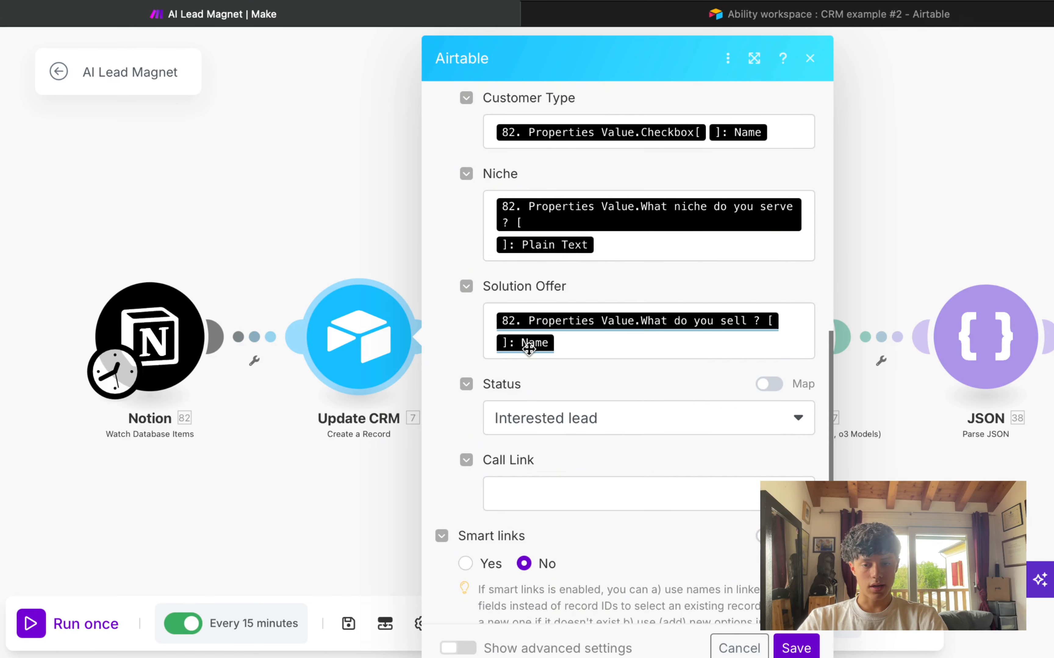
pyautogui.scroll(-1, 528, 349)
pyautogui.scroll(-2, 528, 350)
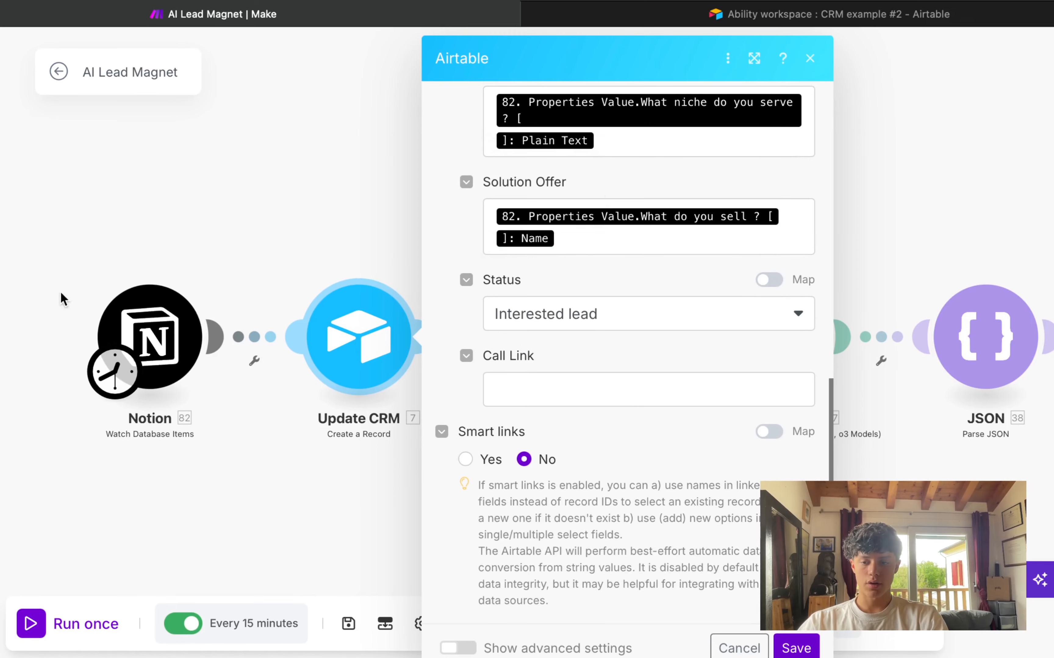
# Step: Save the Update CRM settings and open the Create Marketing Strategy Claude module
pyautogui.click(789, 649)
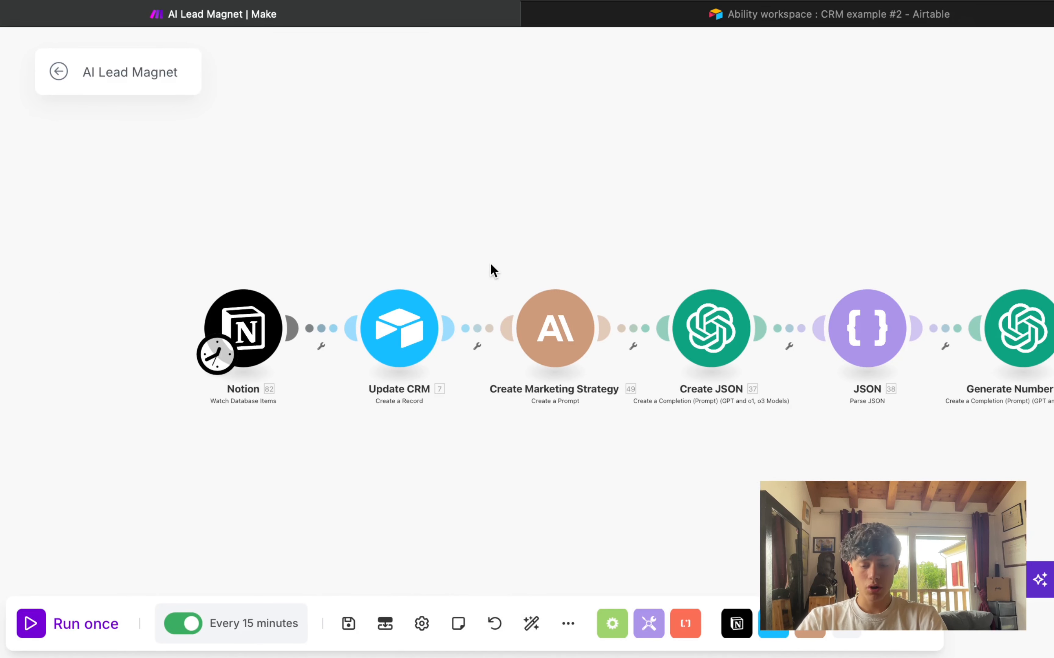
pyautogui.moveTo(490, 265); pyautogui.dragTo(562, 369)
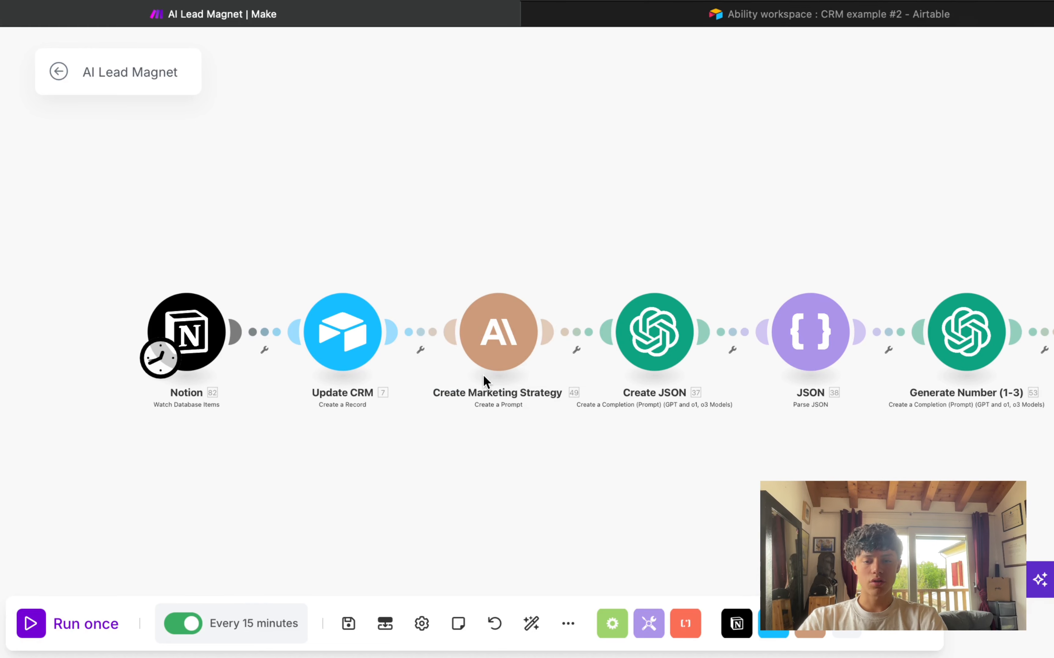
pyautogui.scroll(5, 484, 376)
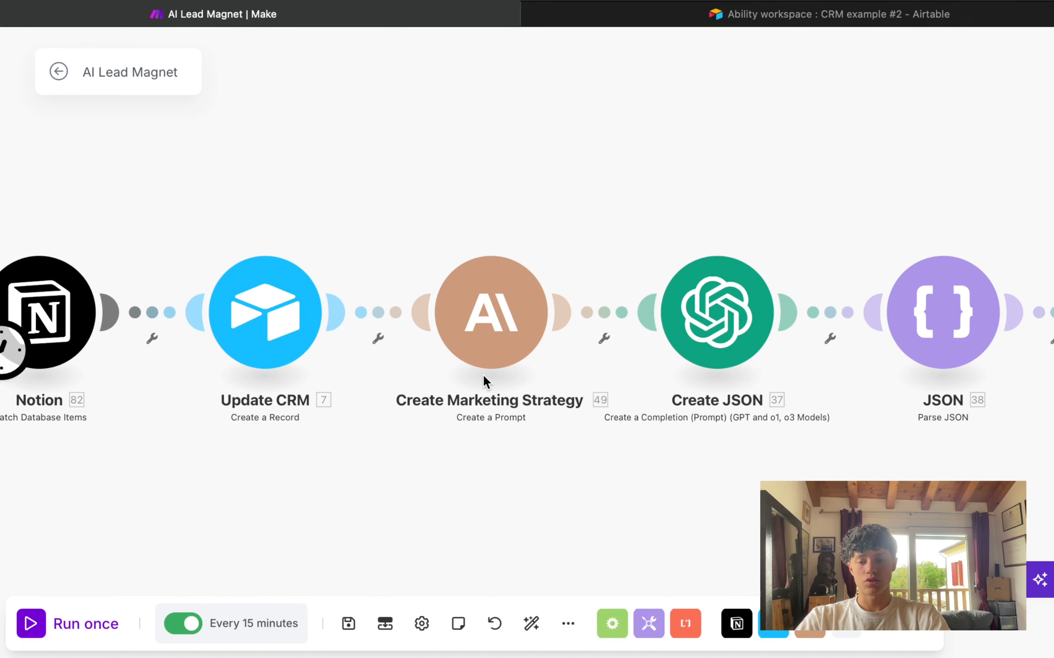
pyautogui.scroll(-2, 358, 195)
pyautogui.scroll(3, 481, 294)
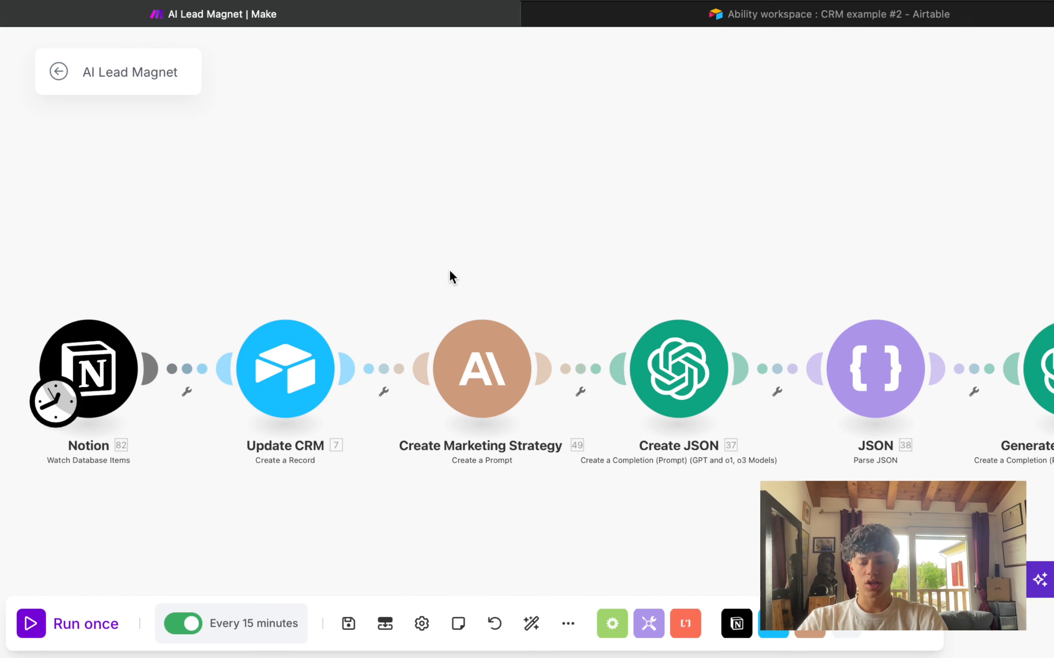
pyautogui.click(451, 334)
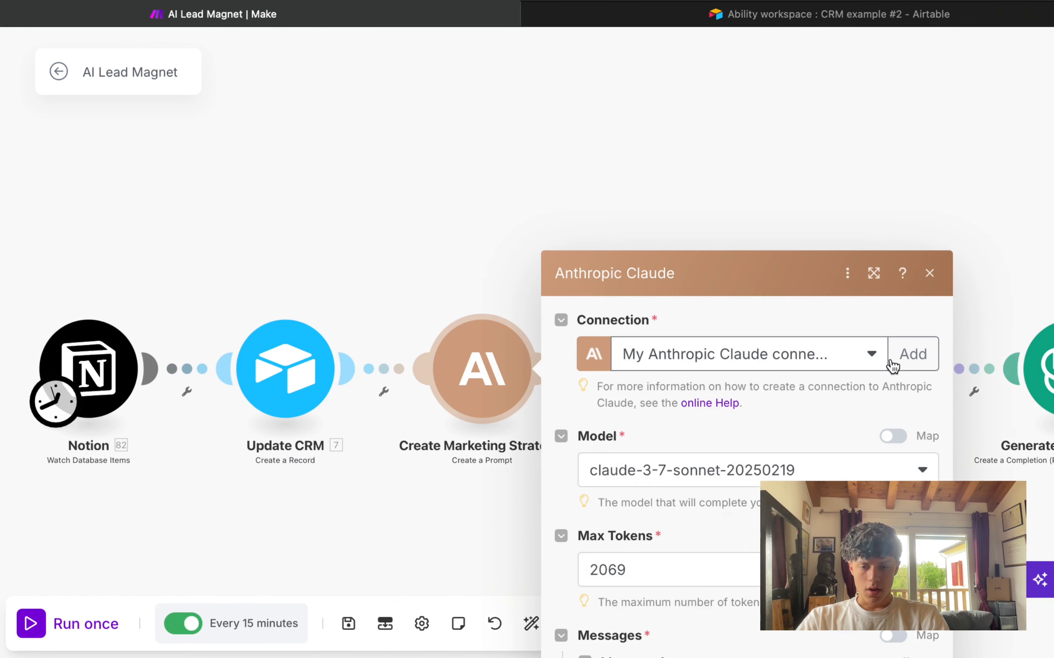
pyautogui.scroll(-5, 666, 419)
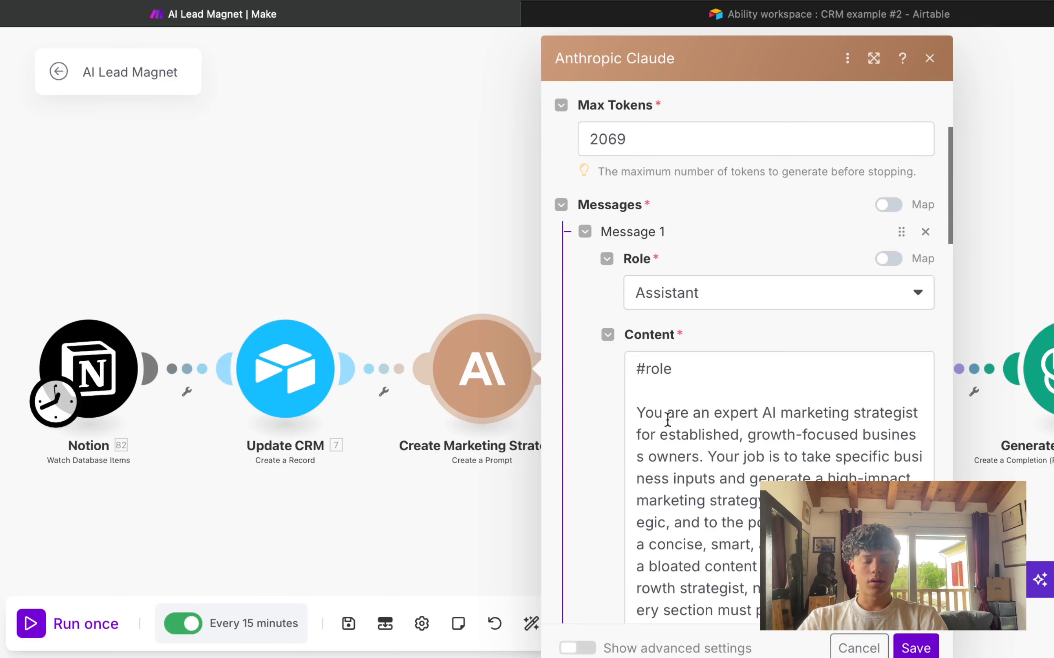
pyautogui.scroll(-15, 667, 419)
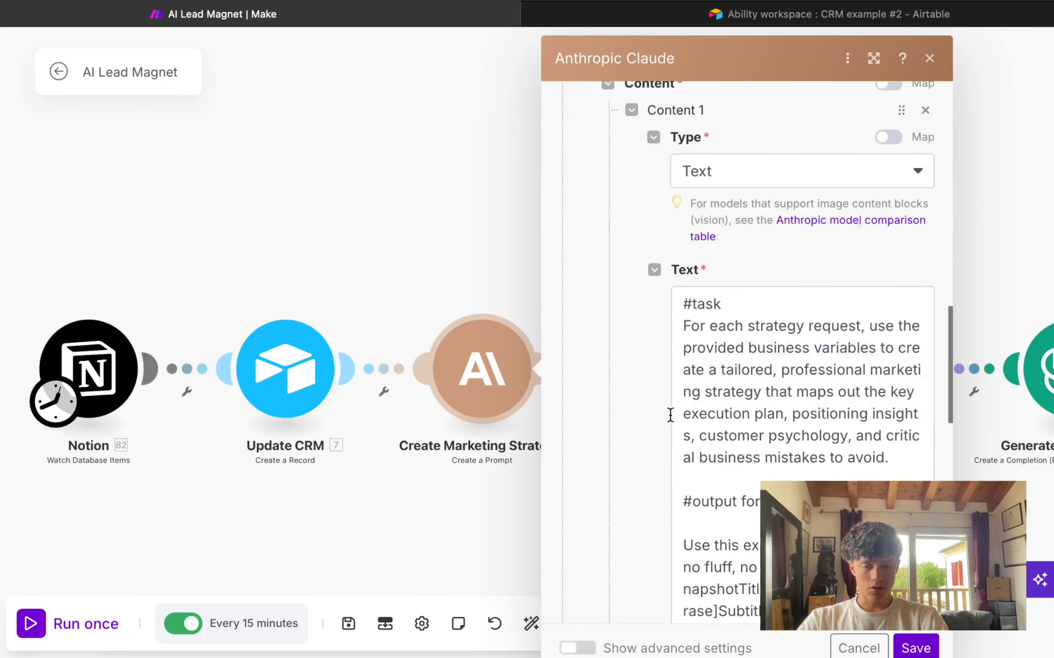
pyautogui.scroll(-15, 741, 364)
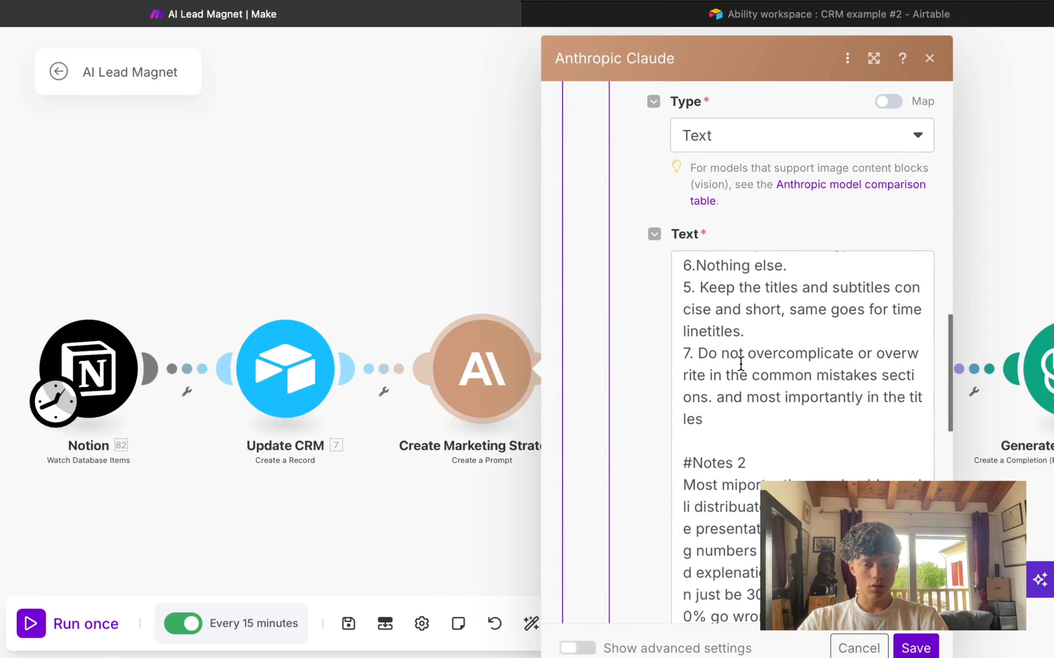
pyautogui.scroll(10, 763, 383)
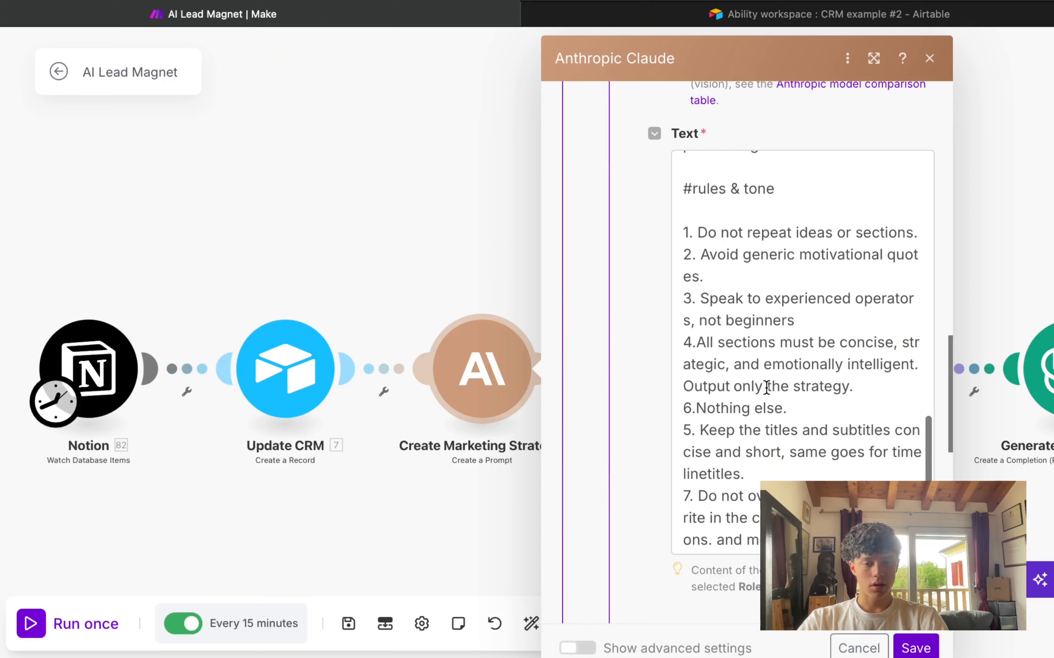
pyautogui.scroll(5, 766, 381)
pyautogui.scroll(-12, 766, 382)
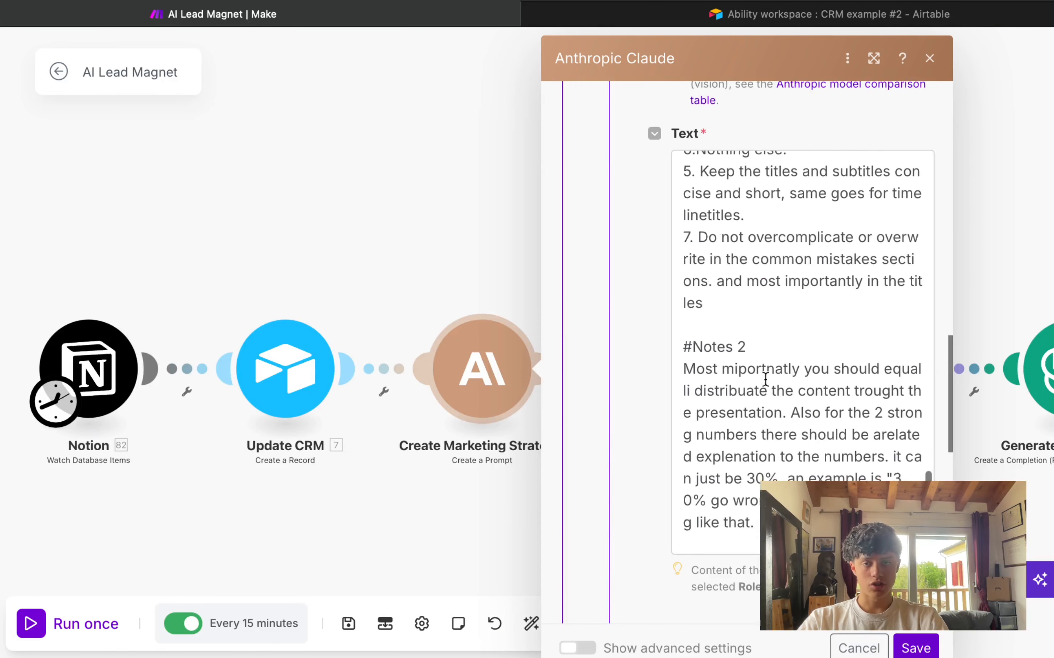
pyautogui.scroll(-10, 766, 380)
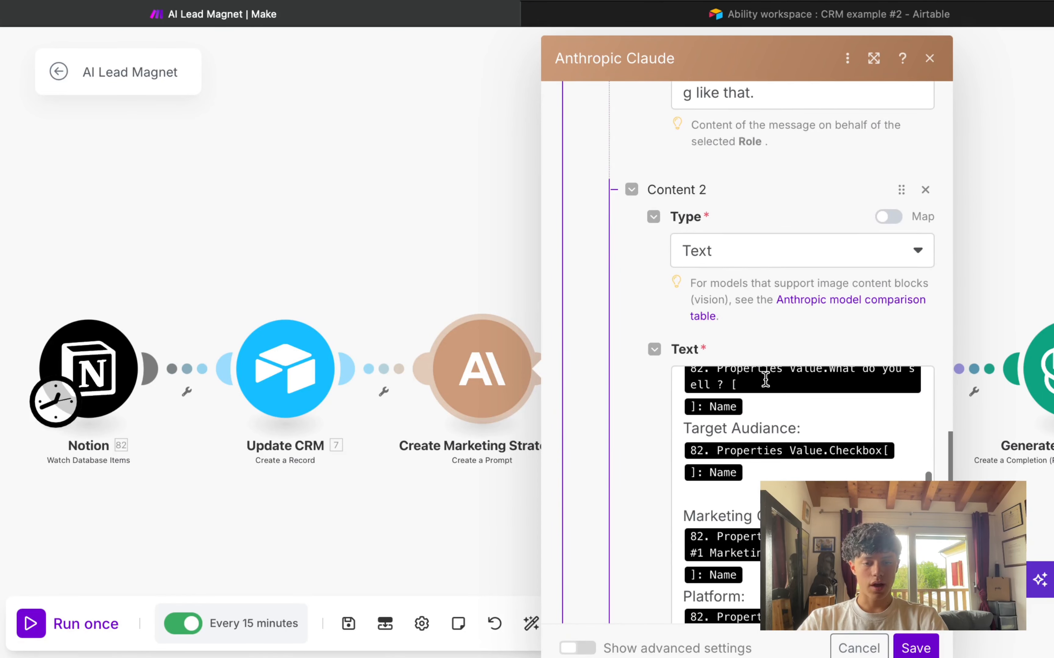
pyautogui.scroll(-8, 786, 286)
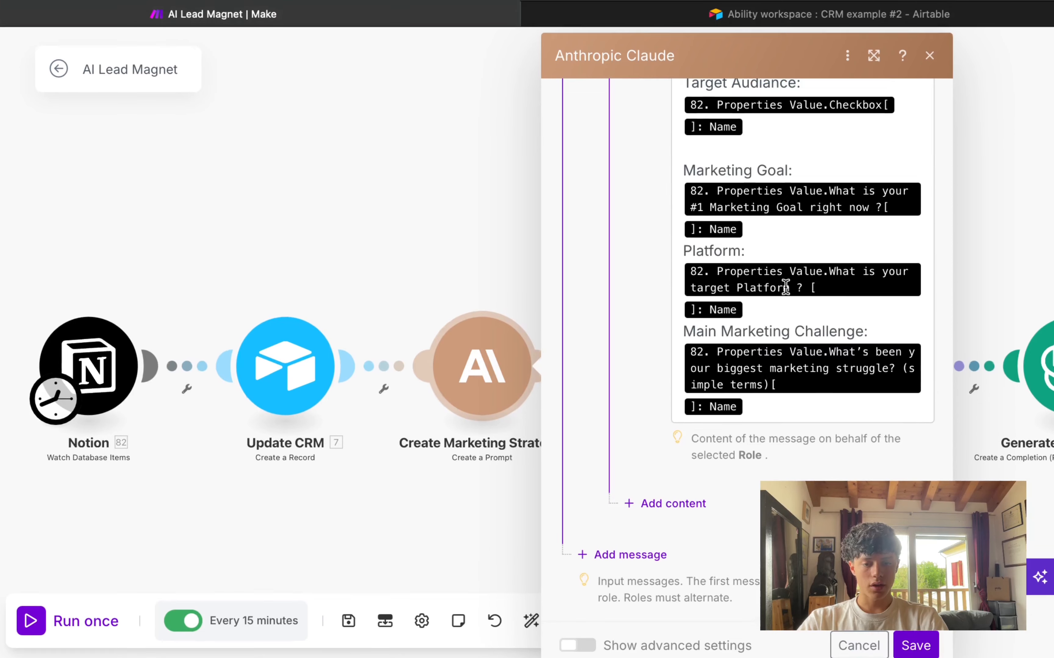
pyautogui.scroll(3, 786, 287)
pyautogui.scroll(4, 662, 266)
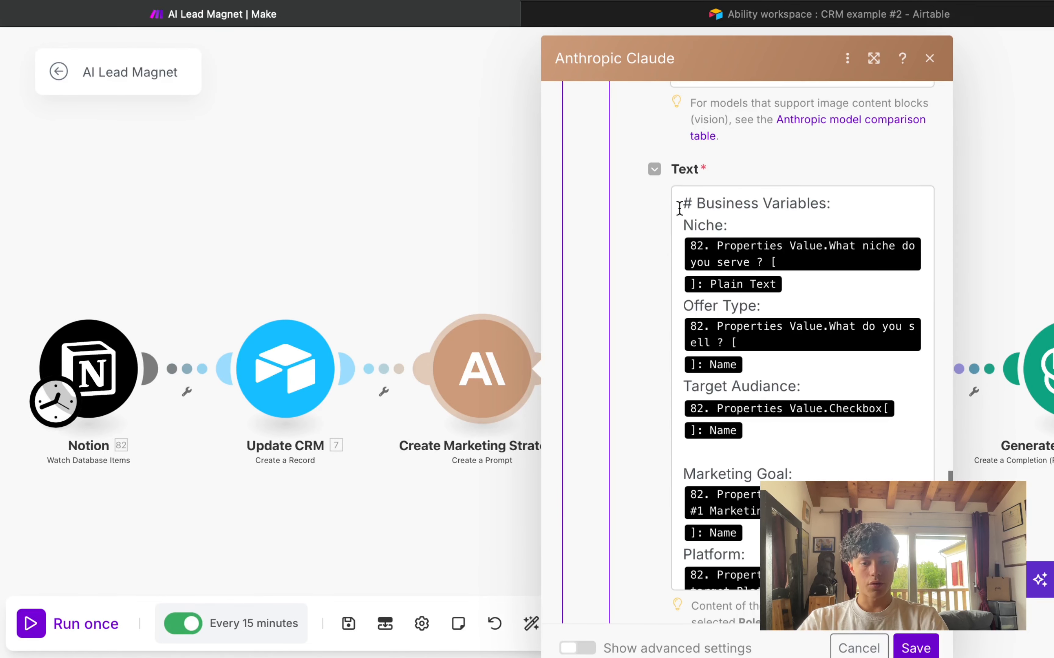
pyautogui.moveTo(679, 209); pyautogui.dragTo(904, 208)
pyautogui.click(900, 209)
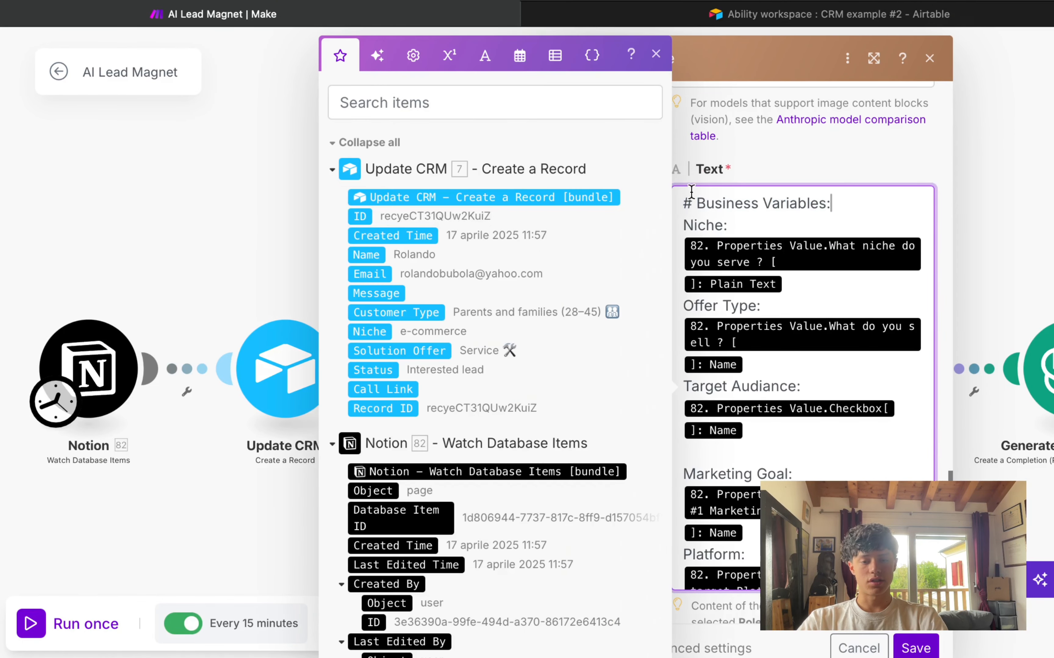
pyautogui.moveTo(681, 201); pyautogui.dragTo(858, 195)
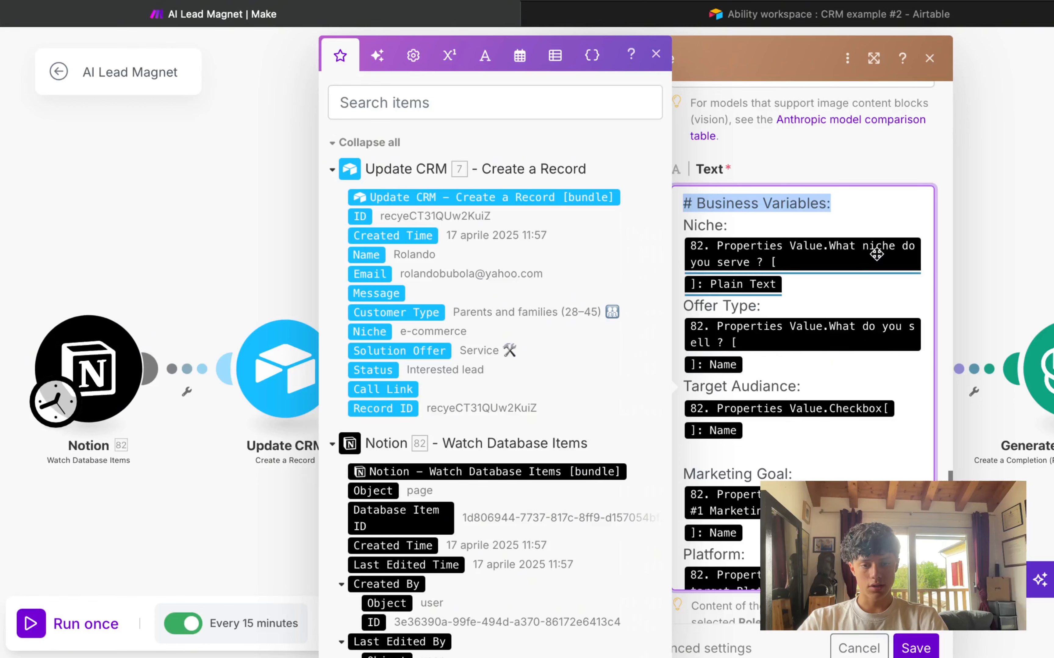
pyautogui.click(841, 209)
pyautogui.scroll(15, 801, 252)
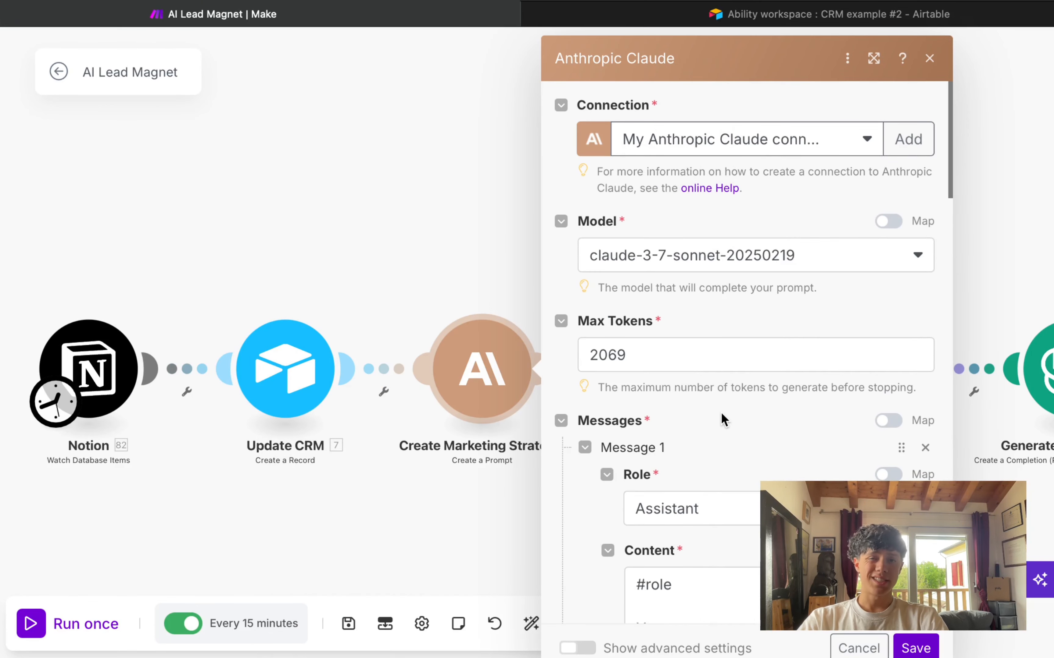
# Step: Check the Claude module's Max Tokens value of 2069
pyautogui.scroll(-3, 706, 440)
pyautogui.scroll(3, 718, 365)
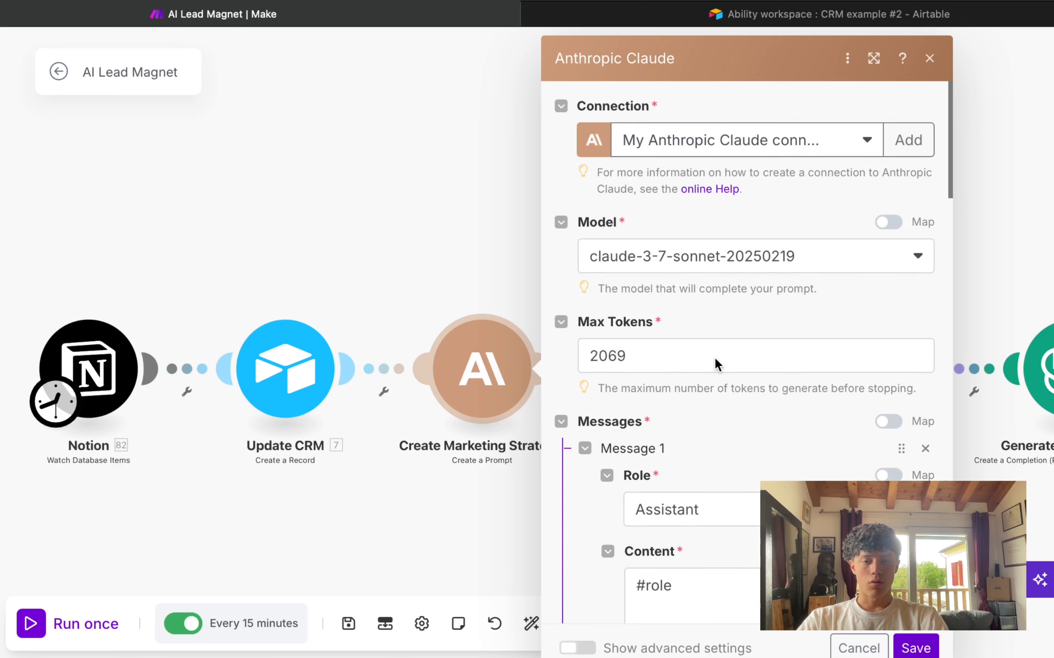
pyautogui.moveTo(717, 365); pyautogui.dragTo(540, 365)
pyautogui.click(653, 350)
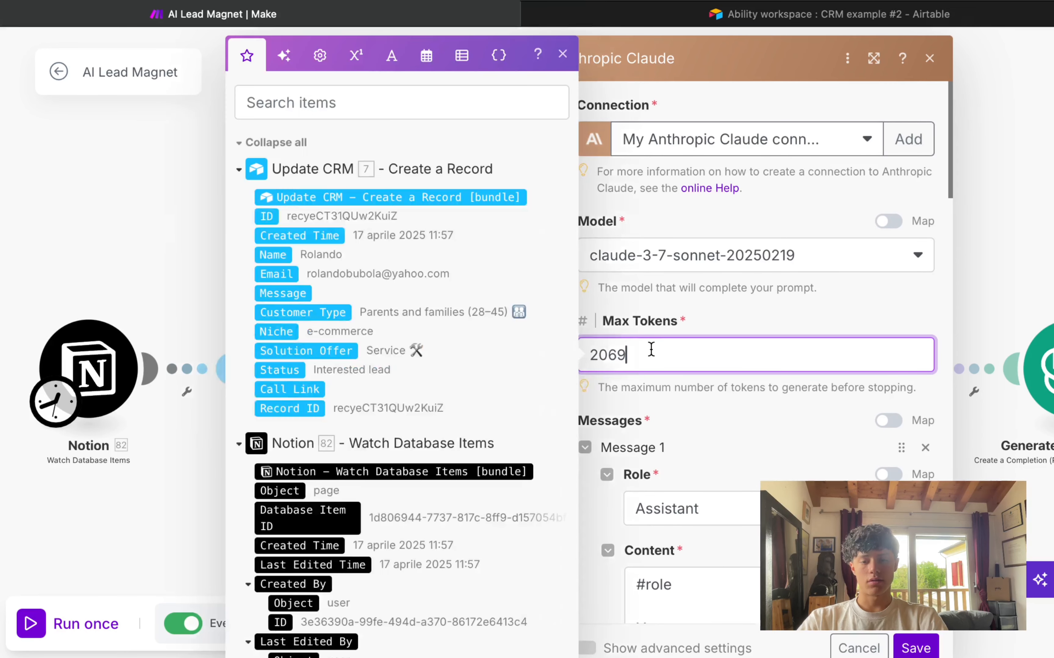
pyautogui.moveTo(652, 351); pyautogui.dragTo(578, 345)
pyautogui.click(759, 322)
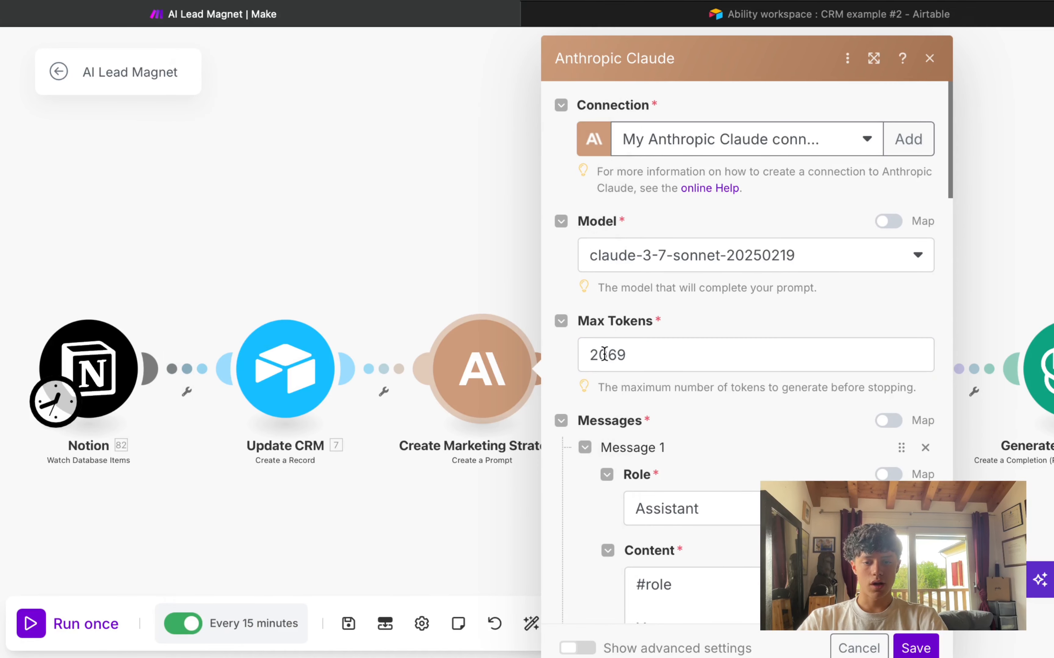
pyautogui.click(698, 344)
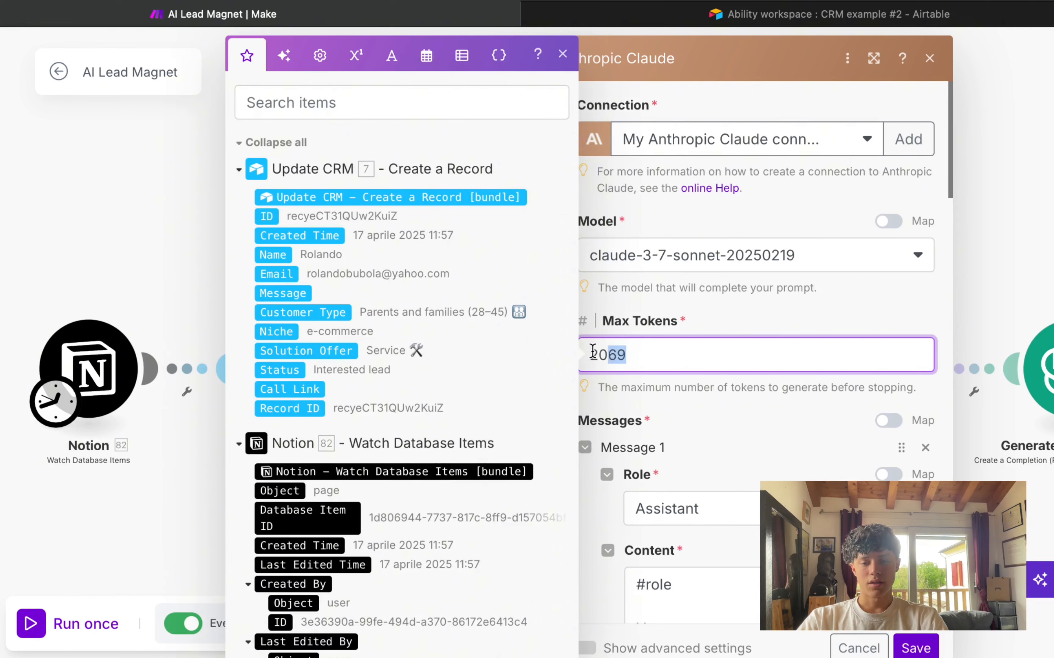
pyautogui.doubleClick(664, 351)
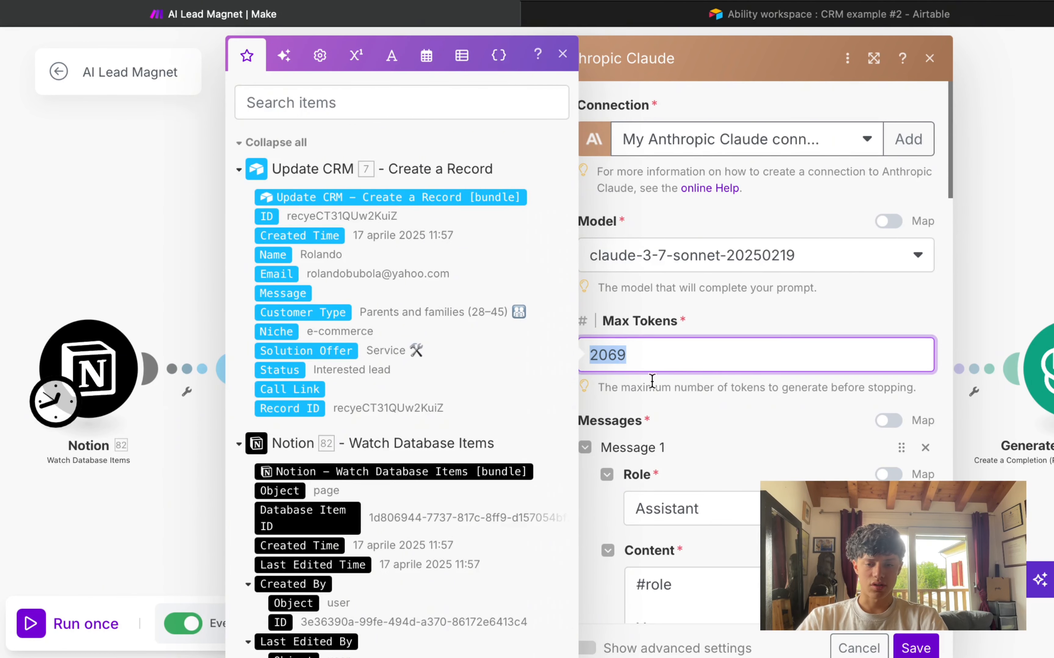
pyautogui.click(655, 354)
pyautogui.moveTo(630, 347); pyautogui.dragTo(580, 346)
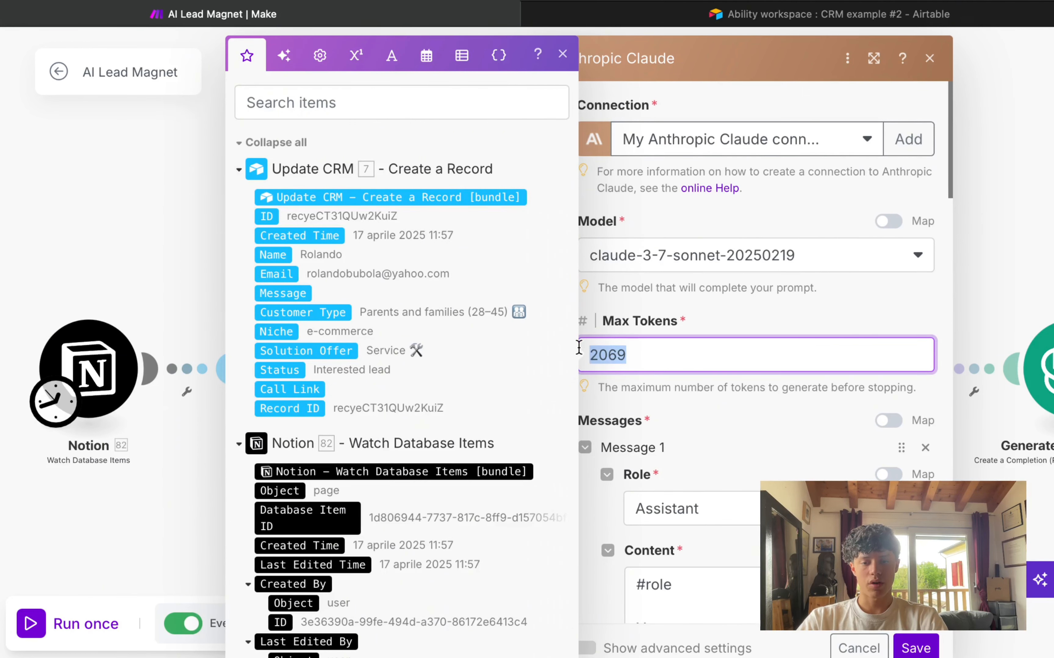
pyautogui.click(712, 344)
# Step: Close the mapping panel and choose Claude 3.7 Sonnet as the model
pyautogui.click(580, 64)
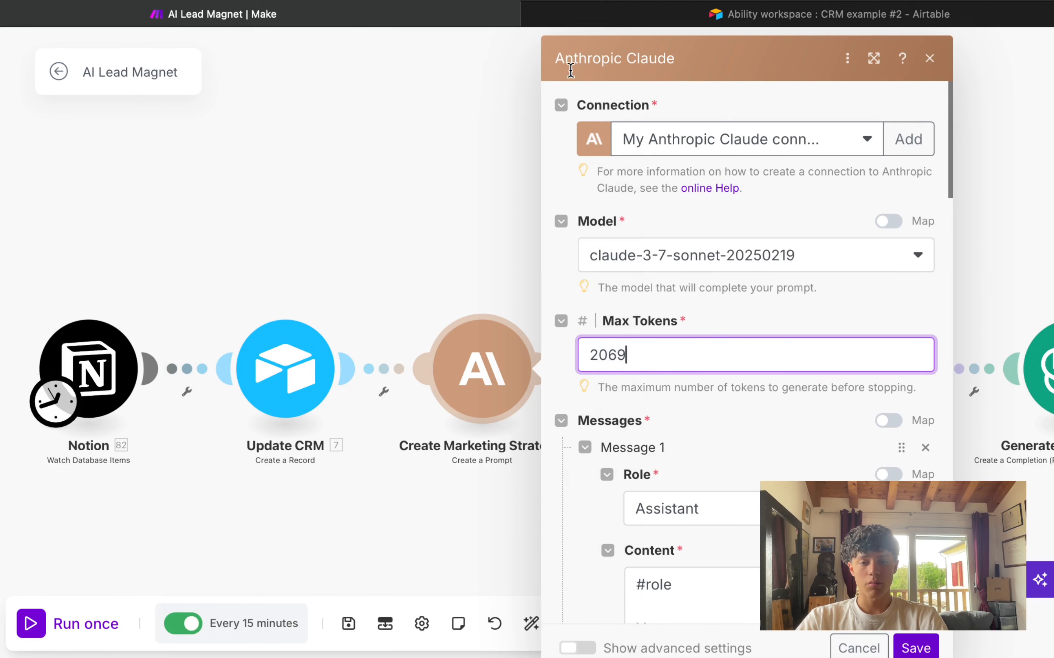
pyautogui.click(640, 270)
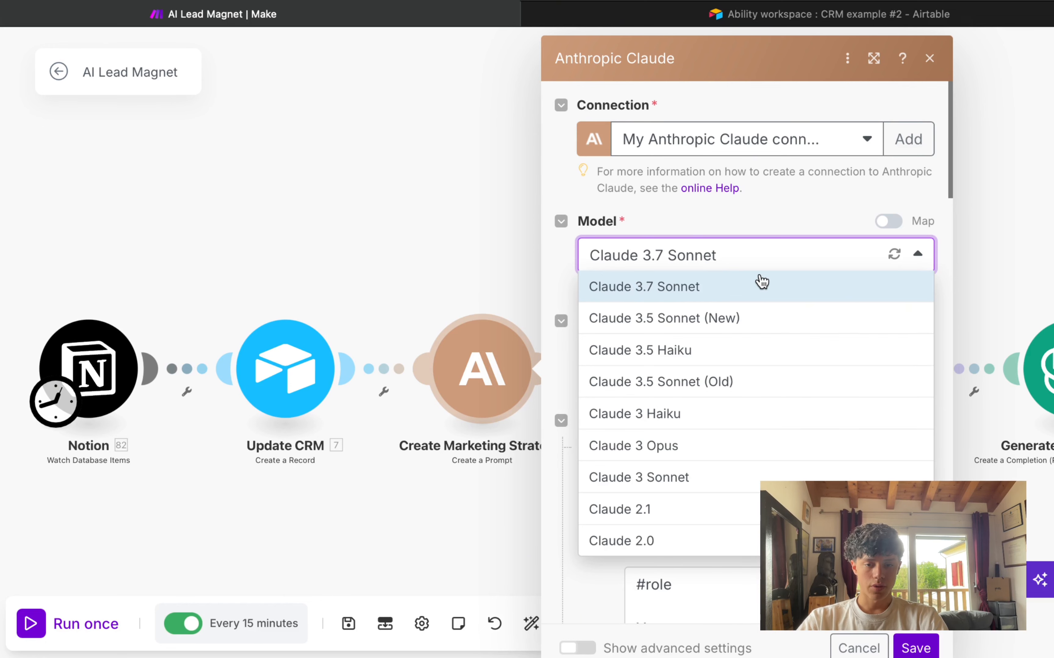
pyautogui.click(708, 290)
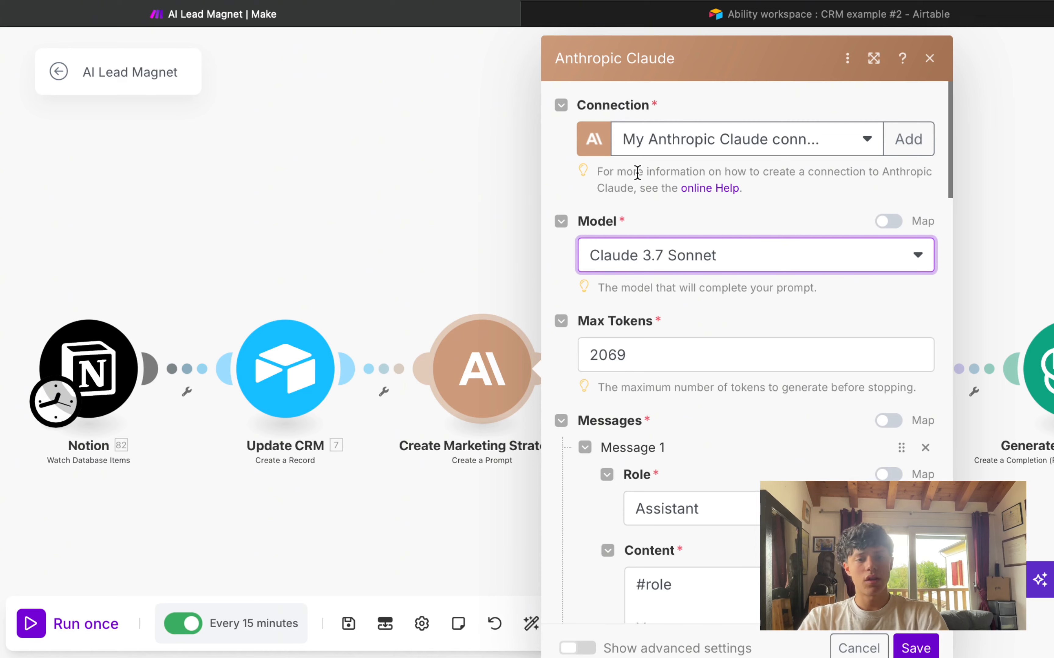
# Step: Open the Claude website in a new browser tab
pyautogui.press('super+t')
pyautogui.write('cal')
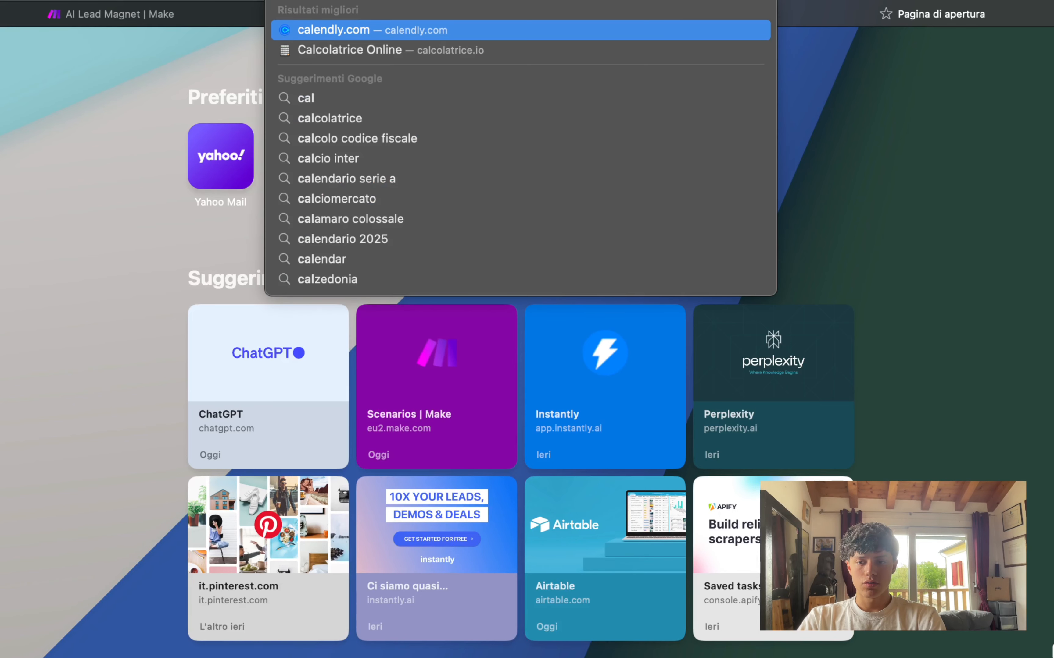
pyautogui.write('u')
pyautogui.press('BackSpace')
pyautogui.press('BackSpace')
pyautogui.press('BackSpace')
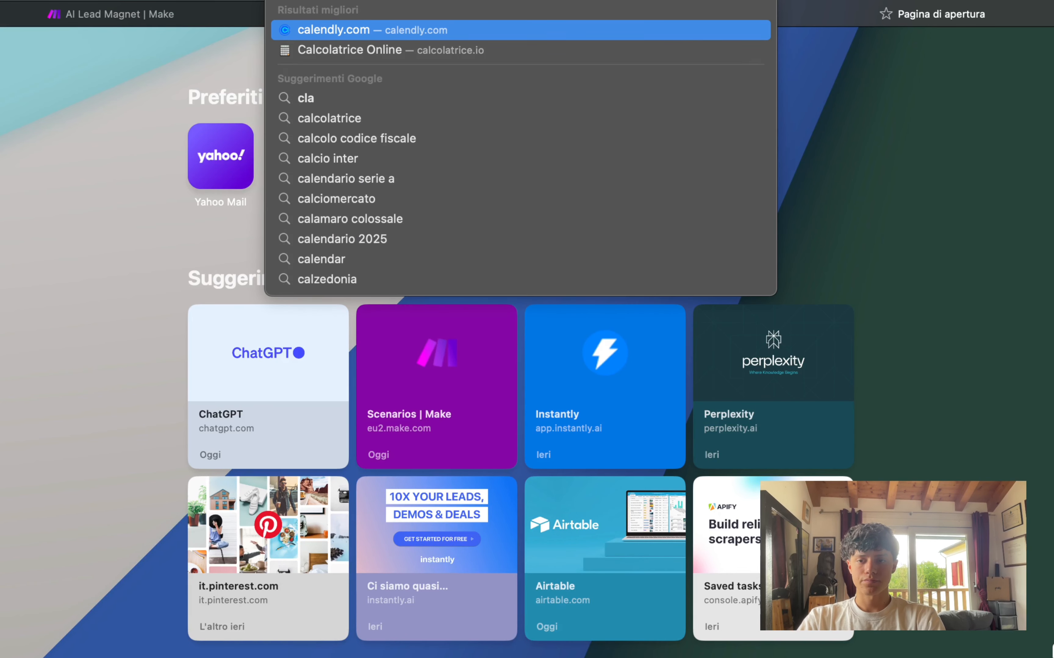
pyautogui.write('la')
pyautogui.press('Return')
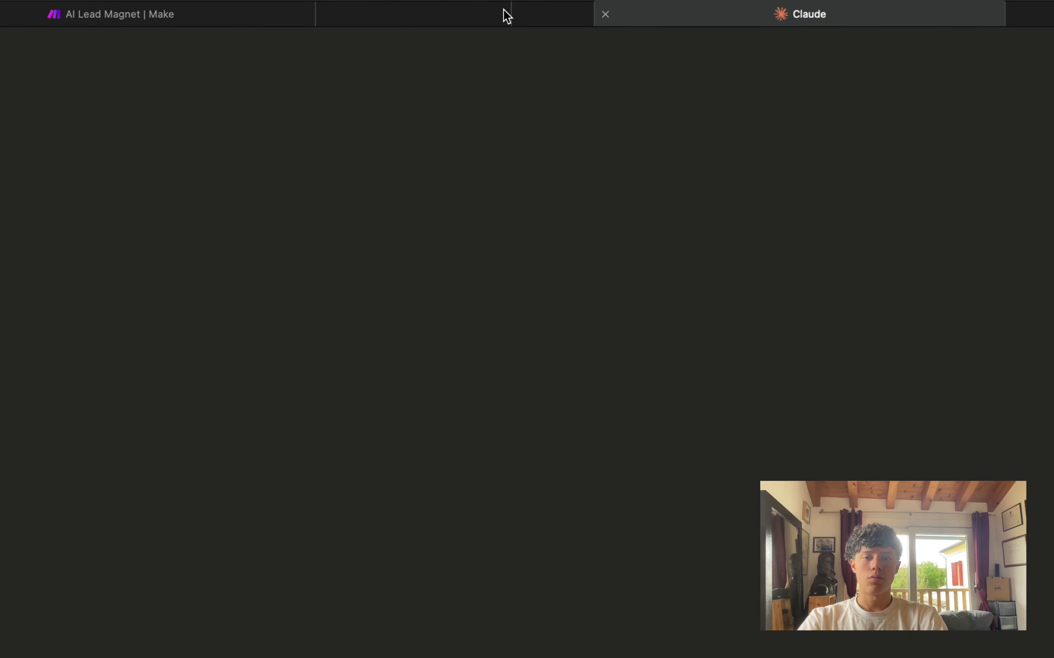
# Step: Start a new Anthropic Claude connection in Make, cancel it, and return to Claude
pyautogui.click(195, 16)
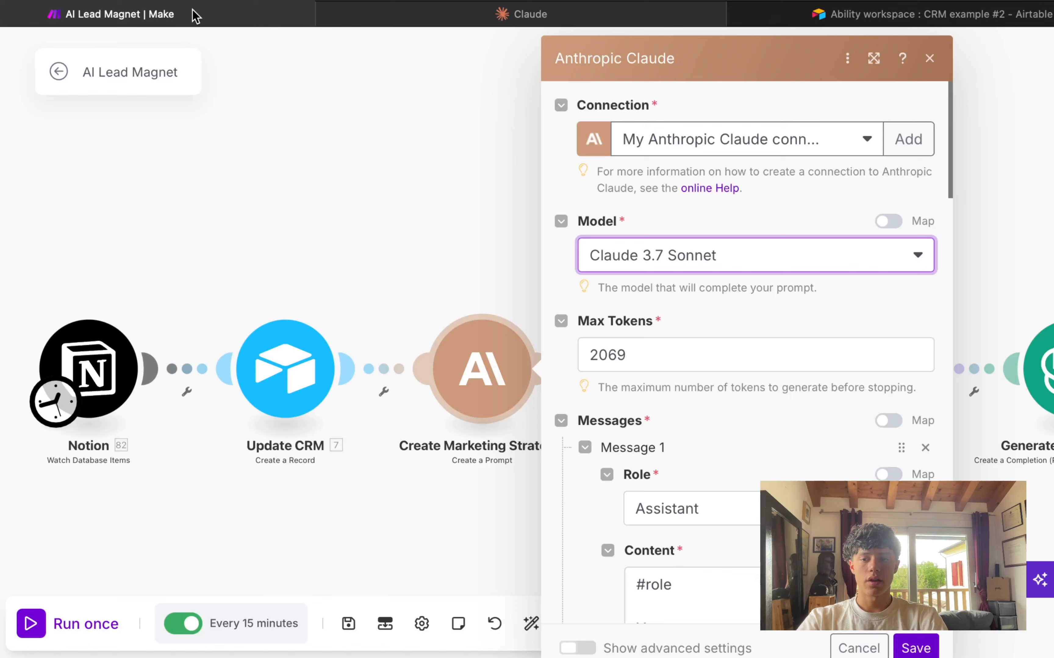
pyautogui.click(913, 148)
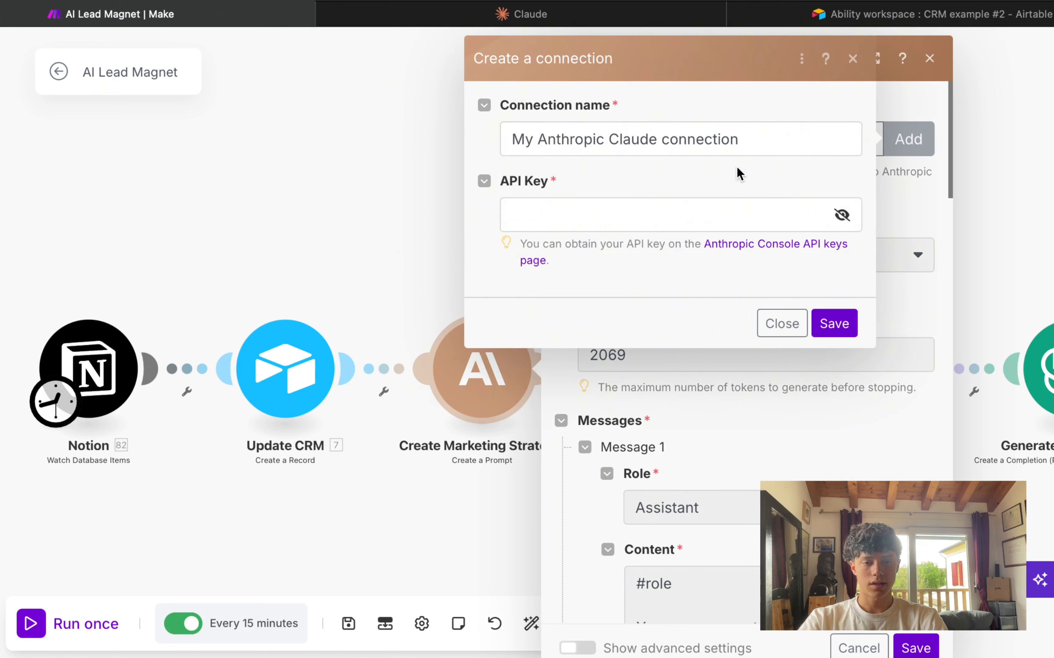
pyautogui.click(562, 227)
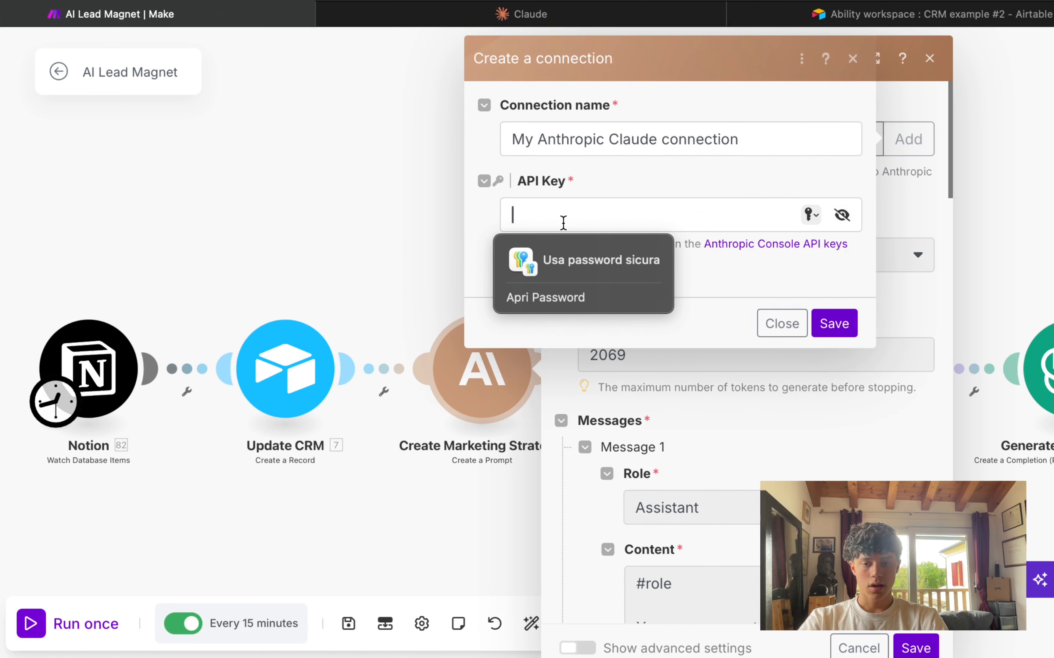
pyautogui.click(852, 65)
pyautogui.click(519, 15)
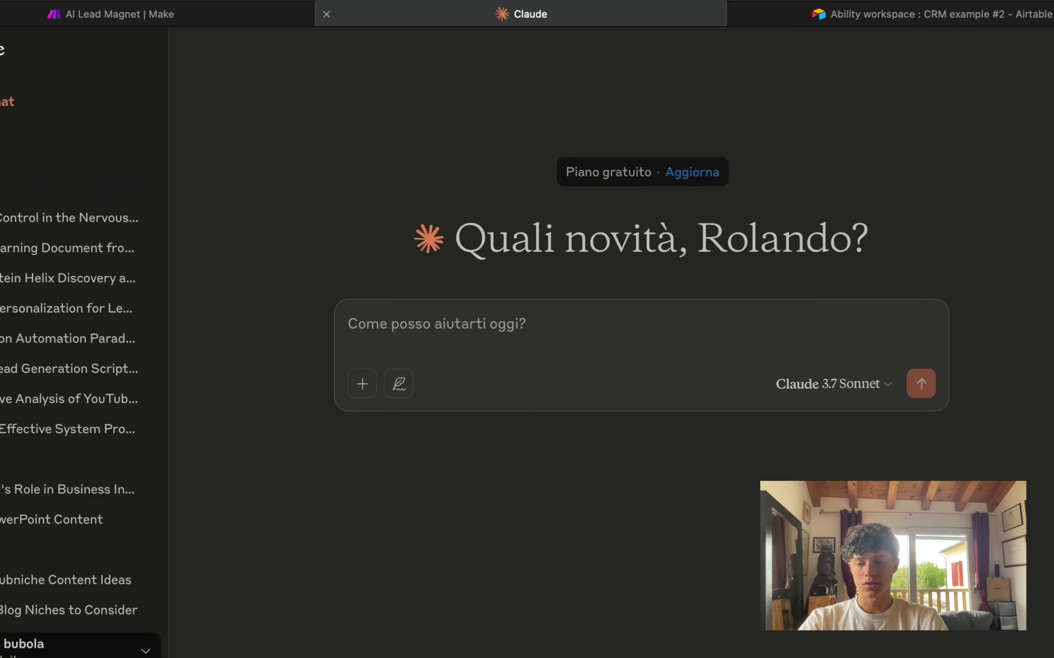
# Step: Open Claude's settings page (Impostazioni) from the account menu
pyautogui.click(26, 644)
pyautogui.click(4, 440)
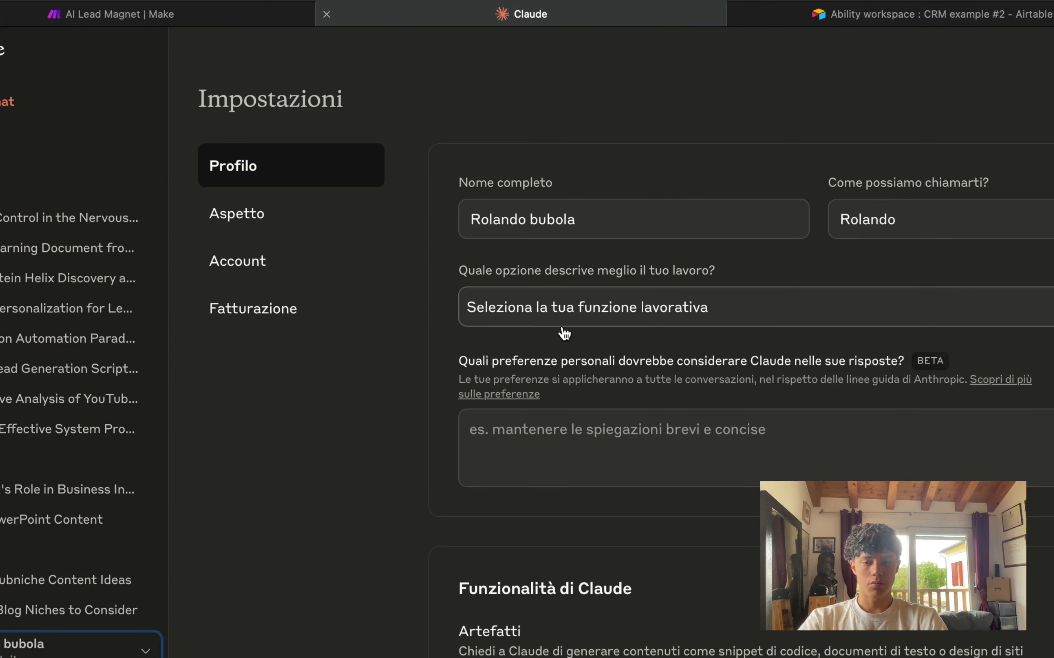
pyautogui.scroll(-7, 565, 332)
pyautogui.scroll(-7, 564, 329)
pyautogui.scroll(14, 562, 326)
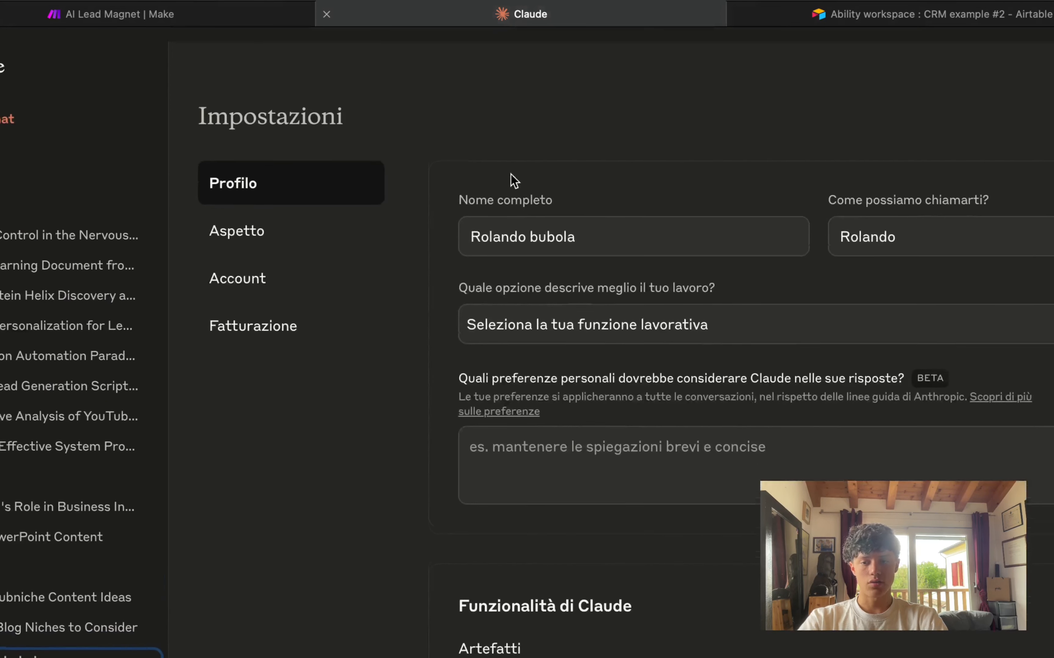
pyautogui.click(222, 20)
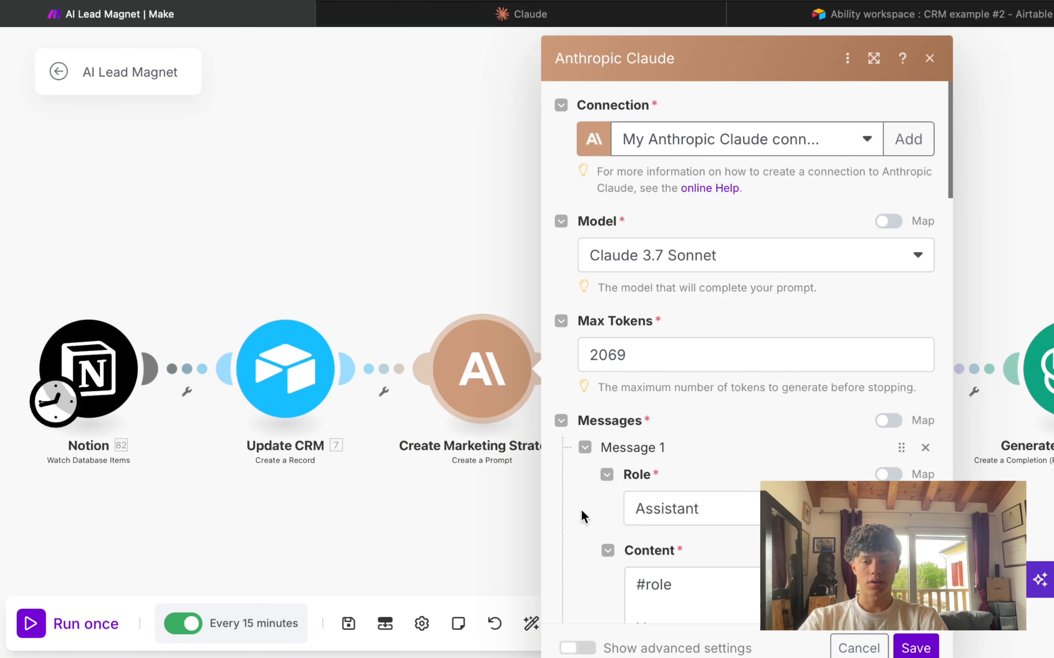
pyautogui.click(478, 15)
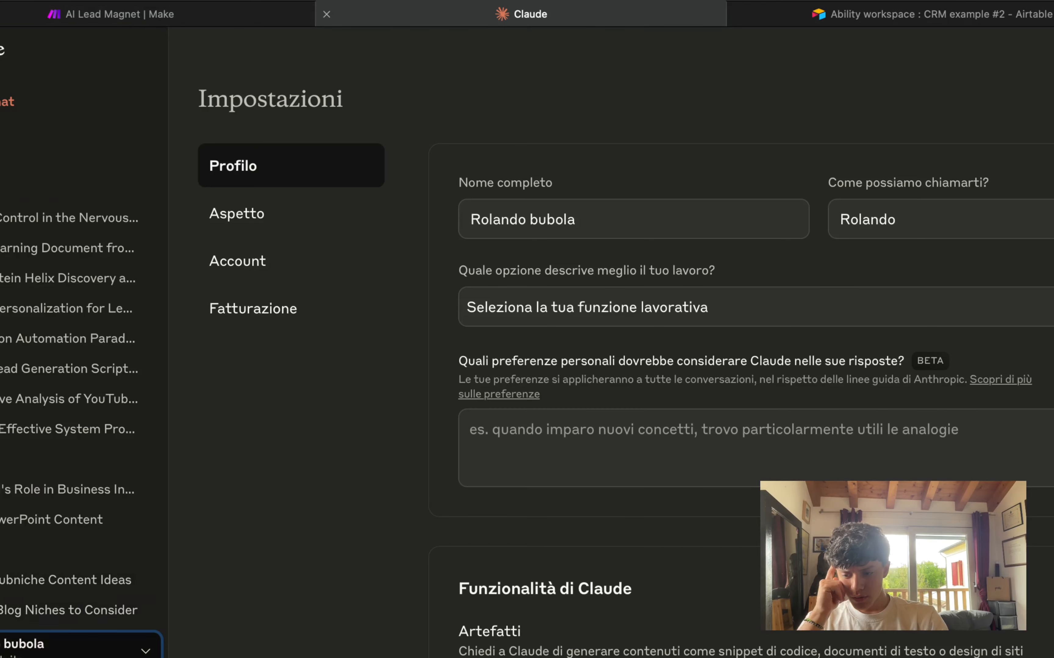
# Step: Browse the Profilo, Aspetto and Account sections of Claude's settings
pyautogui.click(6, 652)
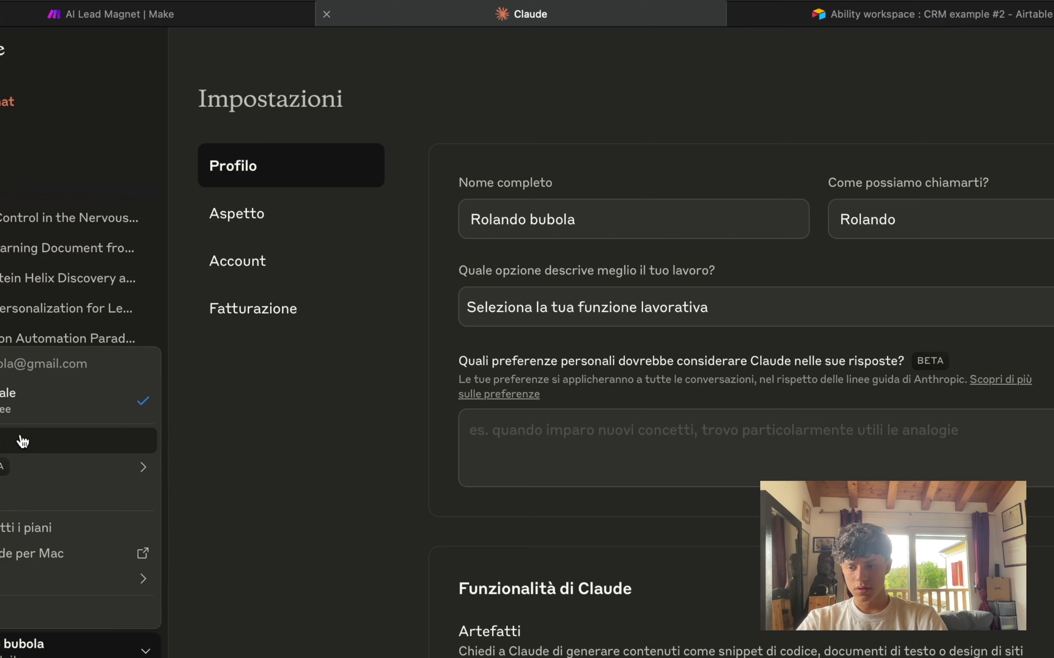
pyautogui.click(19, 439)
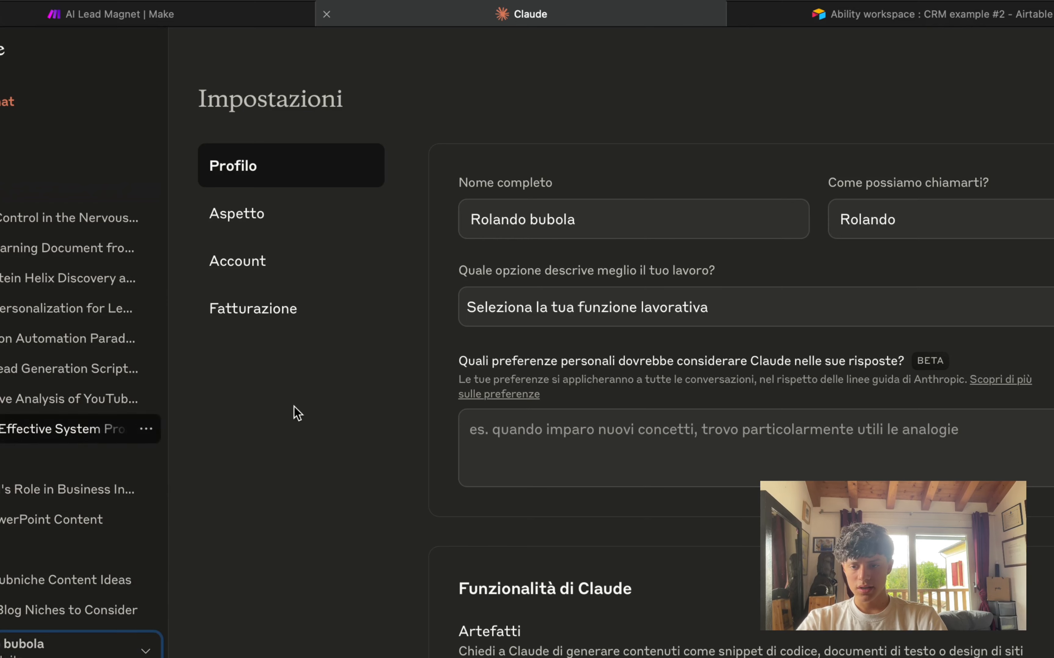
pyautogui.click(284, 230)
pyautogui.click(336, 179)
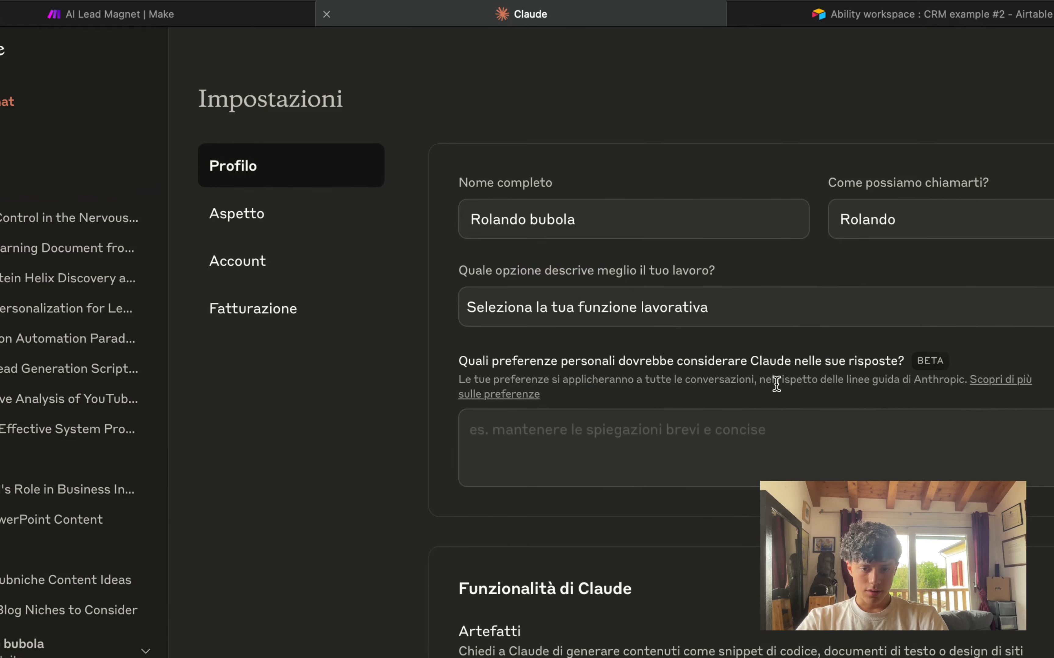
pyautogui.scroll(-5, 775, 381)
pyautogui.scroll(-5, 776, 384)
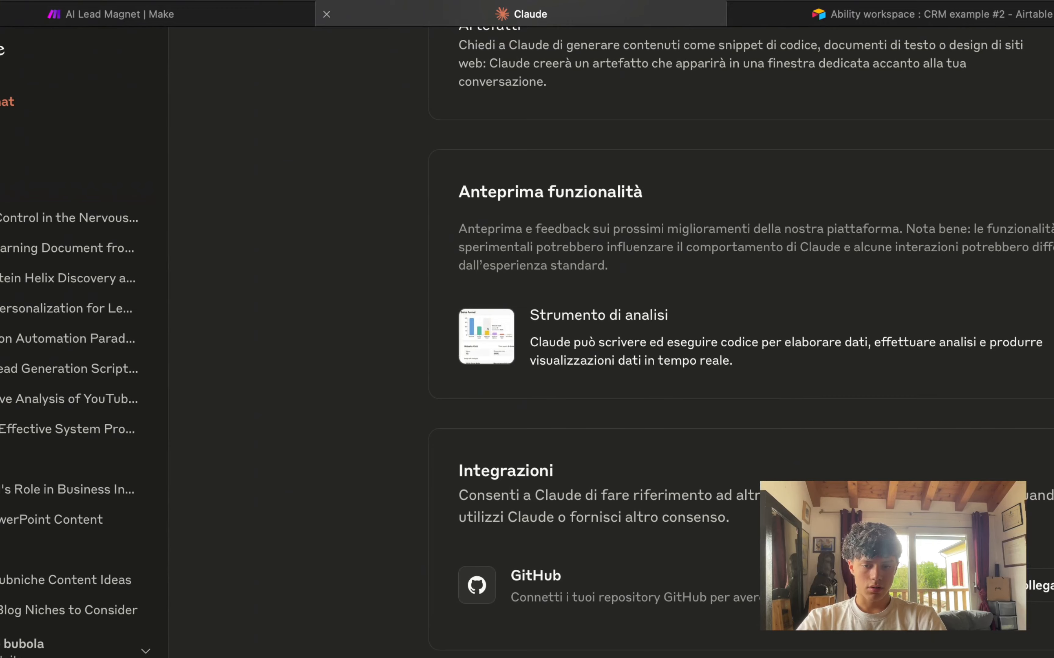
pyautogui.scroll(15, 775, 383)
pyautogui.click(246, 231)
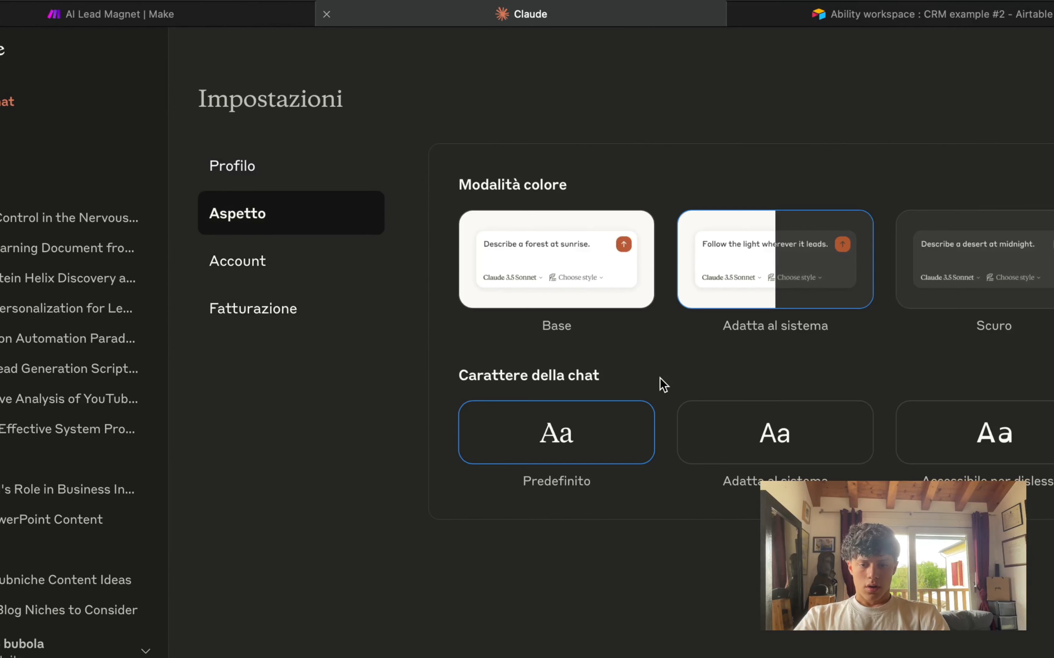
pyautogui.click(286, 279)
# Step: Check Claude's Free plan billing, then Google 'claude API key access' and open Anthropic's help article
pyautogui.click(275, 310)
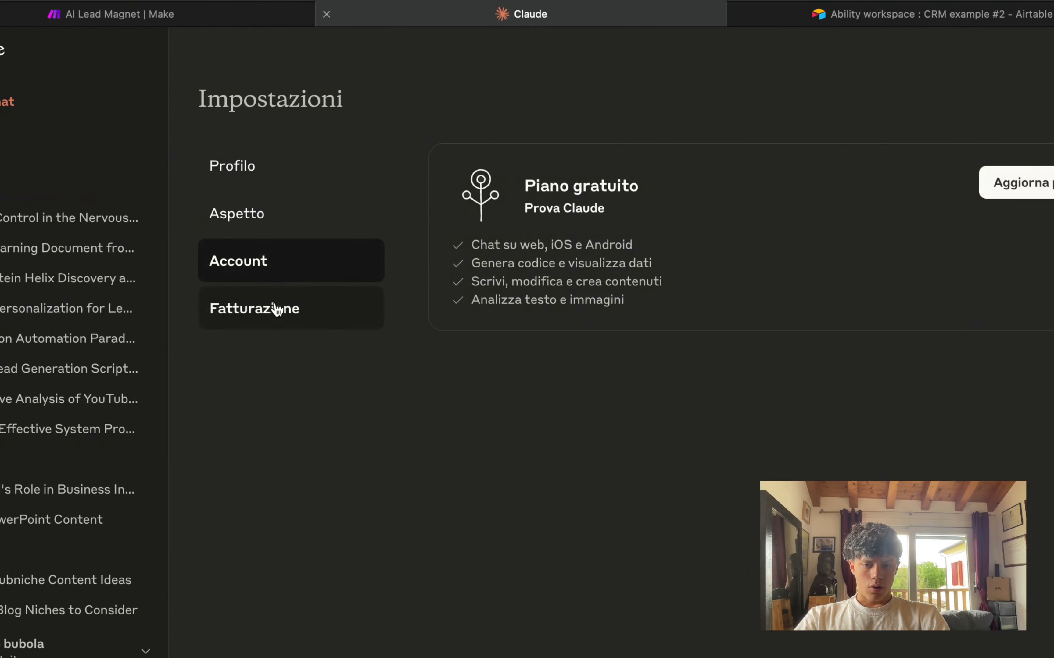
pyautogui.click(326, 15)
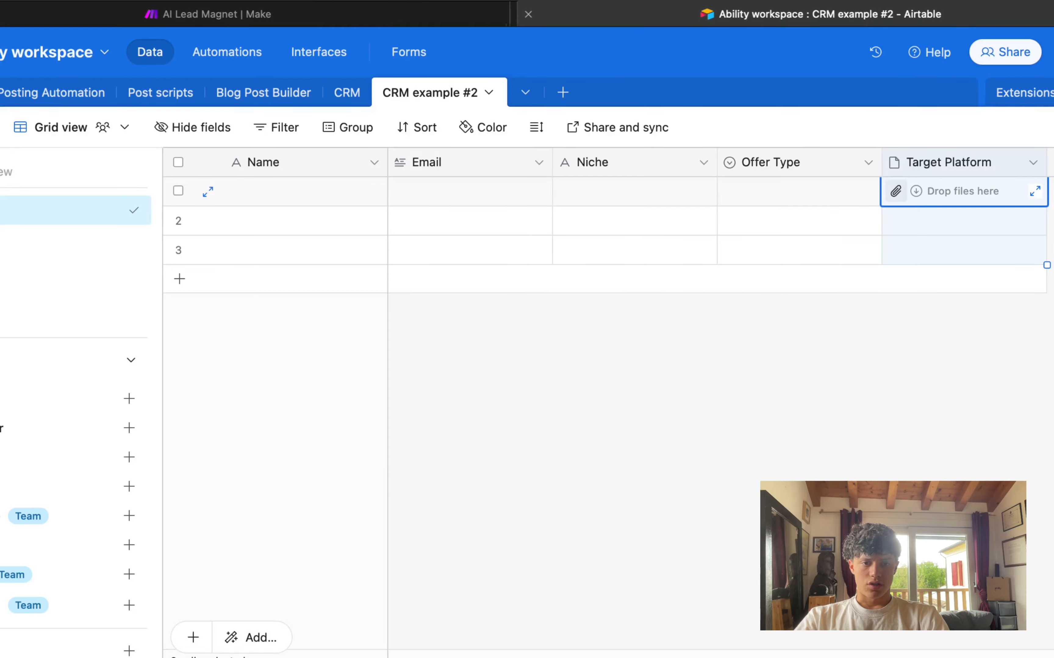
pyautogui.press('super+t')
pyautogui.write('claude API')
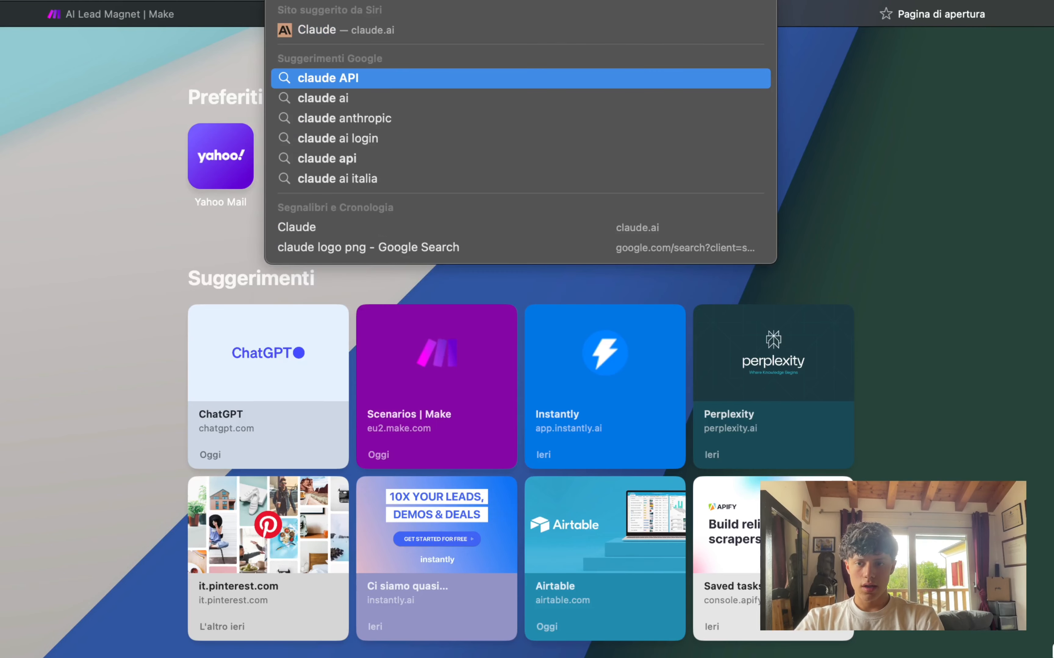
pyautogui.write(' key acces')
pyautogui.press('Return')
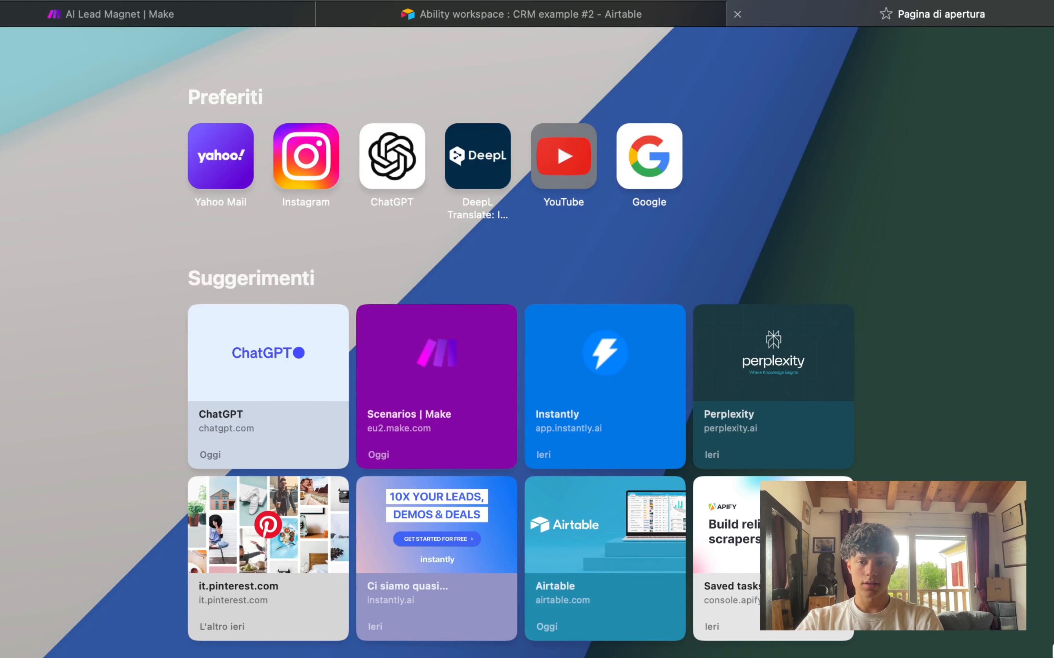
pyautogui.click(285, 237)
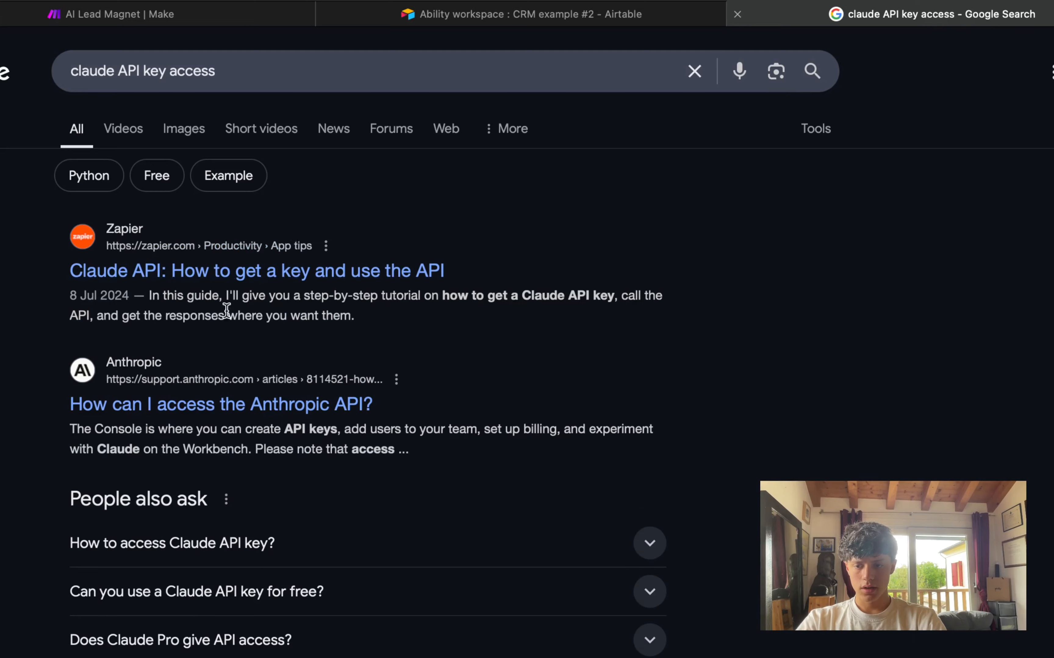
pyautogui.scroll(-5, 296, 305)
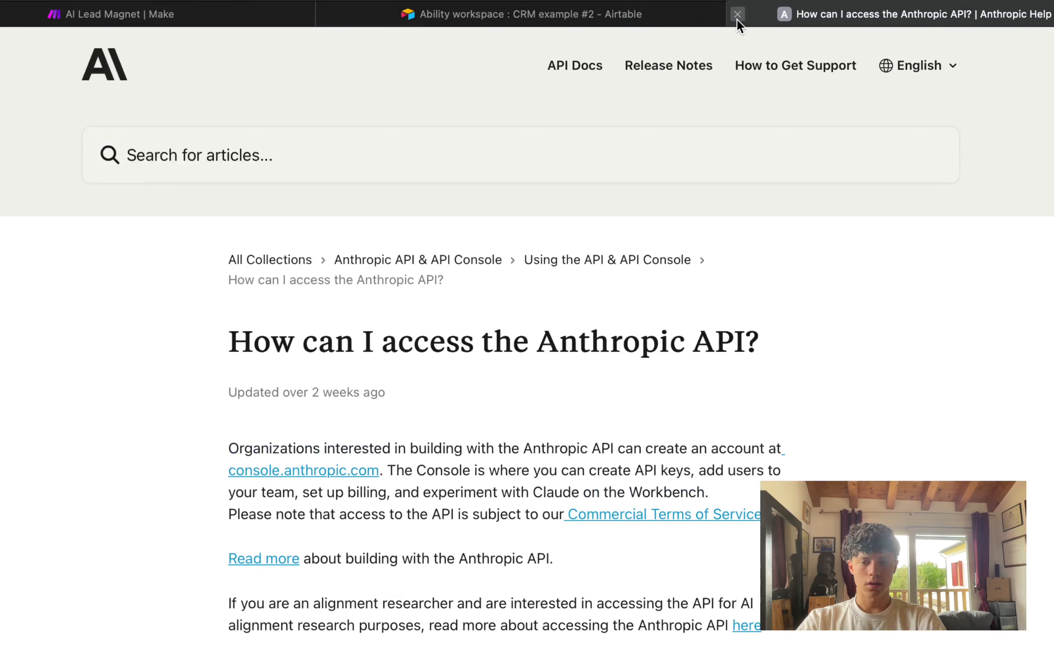
pyautogui.click(737, 14)
# Step: Return to Make and save the Anthropic Claude module settings
pyautogui.click(289, 22)
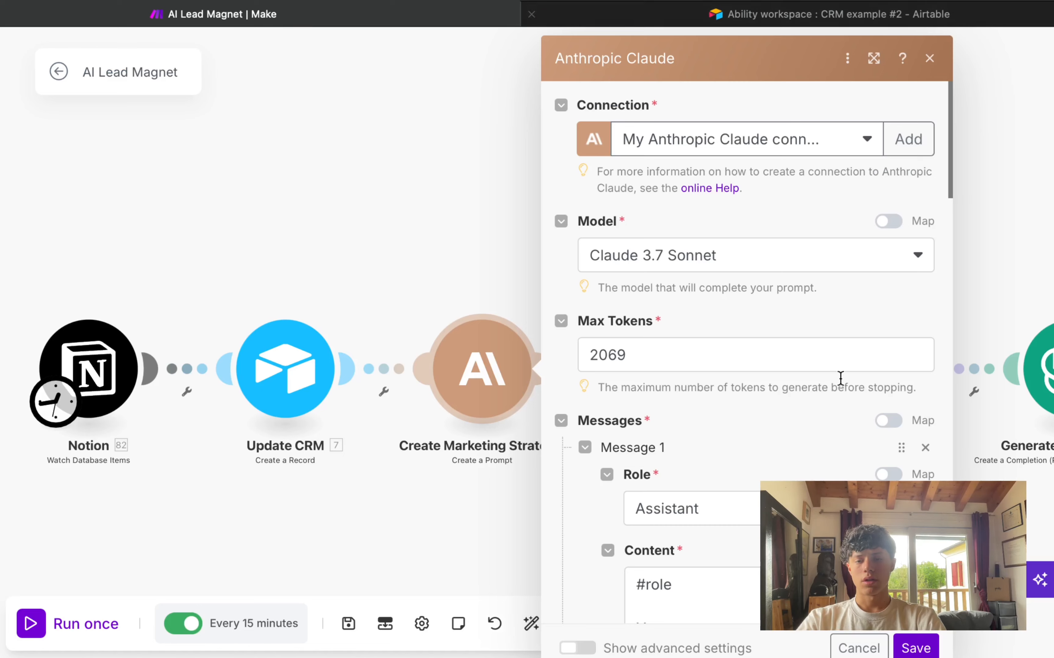
pyautogui.click(911, 646)
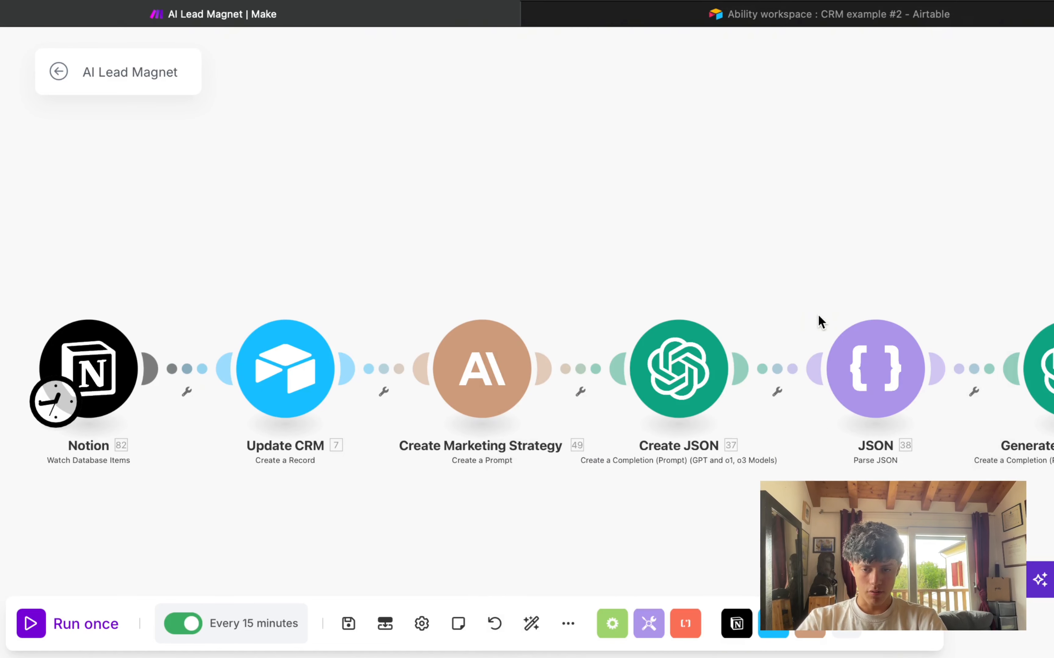
pyautogui.moveTo(794, 308); pyautogui.dragTo(610, 319)
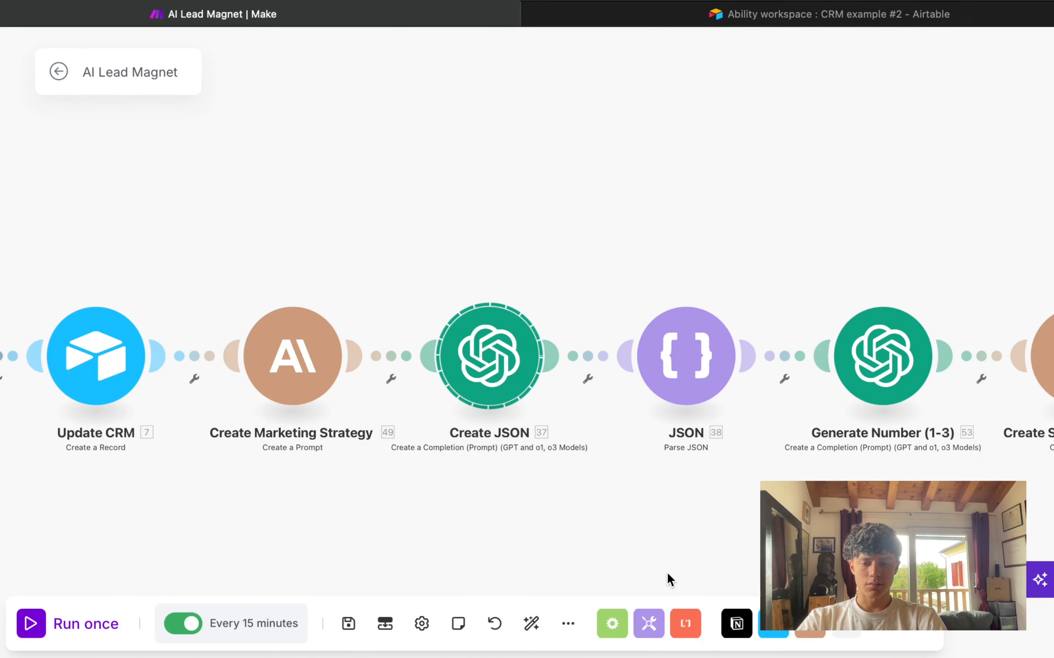
# Step: Select modules on the canvas, then open the Create JSON OpenAI module's settings
pyautogui.moveTo(437, 263); pyautogui.dragTo(539, 457)
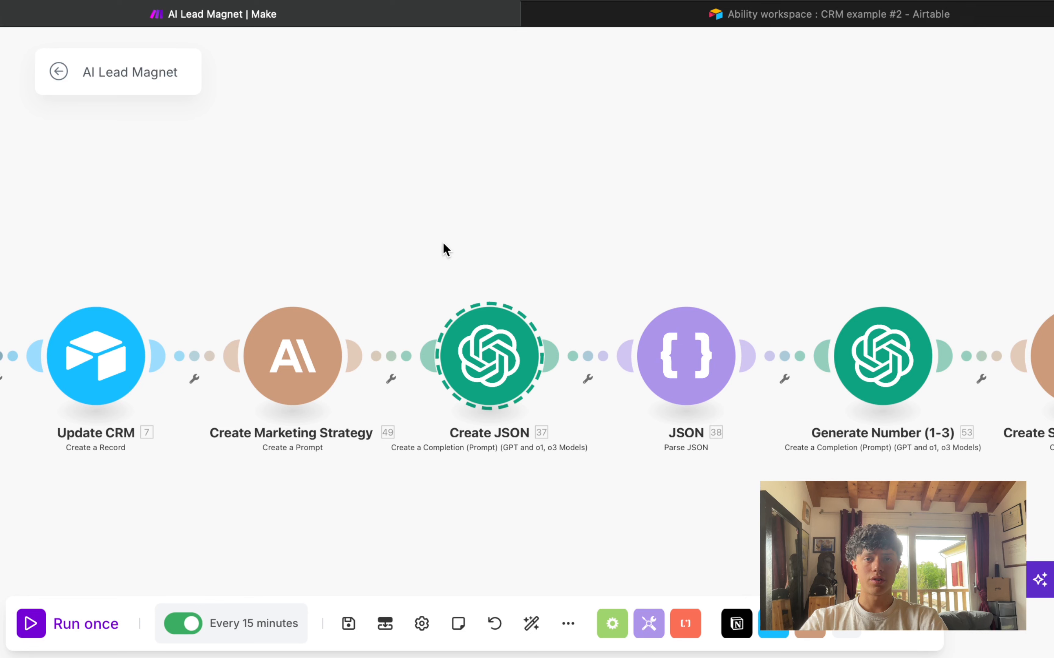
pyautogui.moveTo(241, 276); pyautogui.dragTo(357, 419)
pyautogui.moveTo(399, 278); pyautogui.dragTo(533, 412)
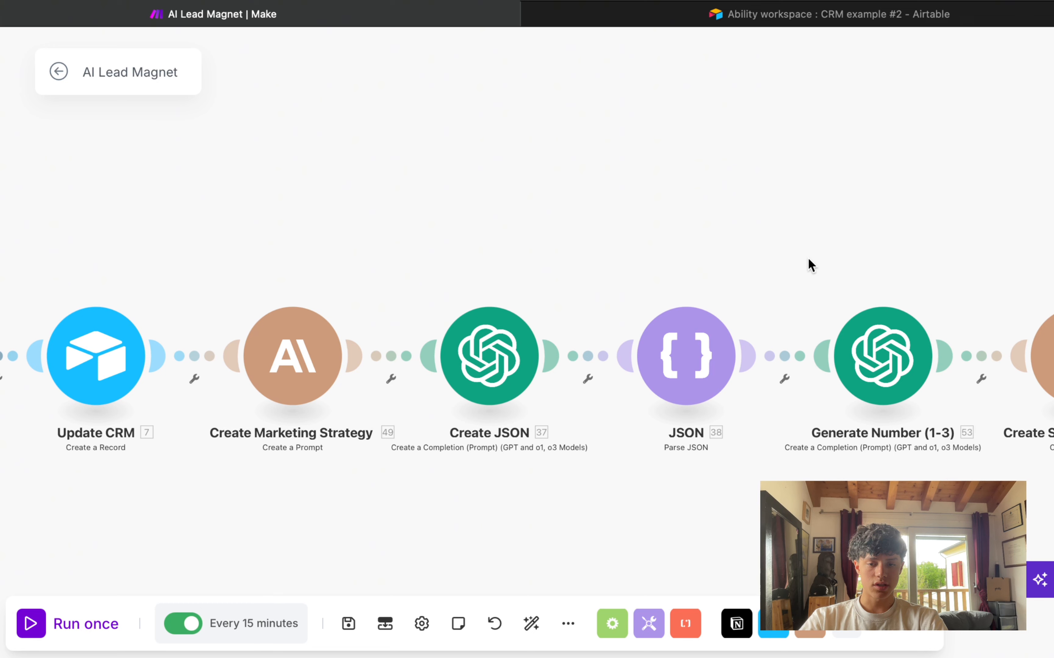
pyautogui.moveTo(546, 143); pyautogui.dragTo(655, 173)
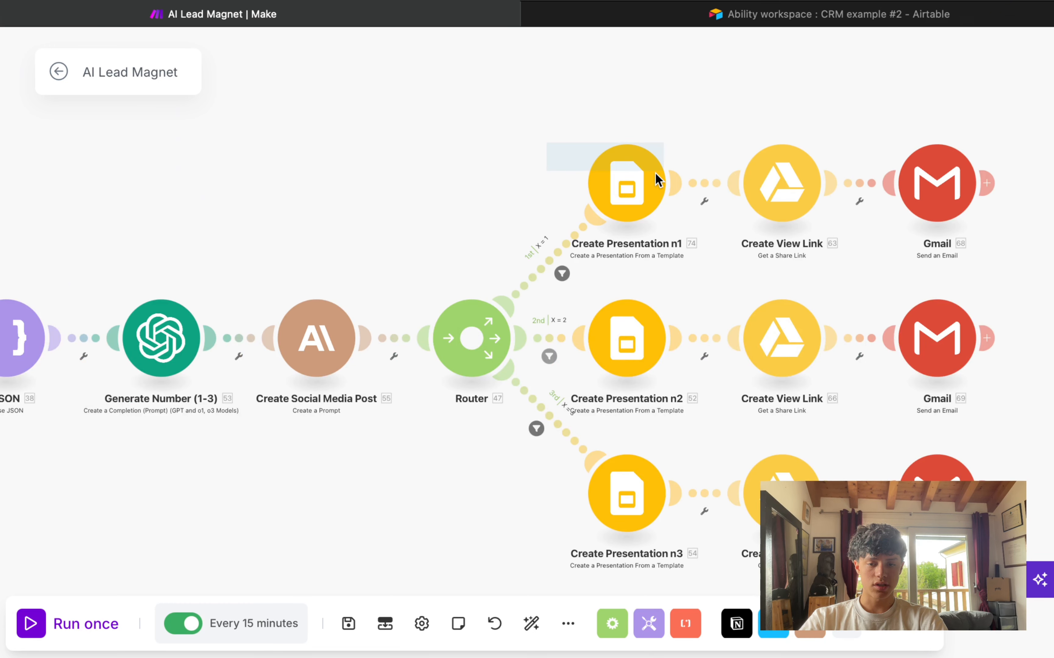
pyautogui.scroll(-1, 305, 94)
pyautogui.hscroll(-4, 305, 95)
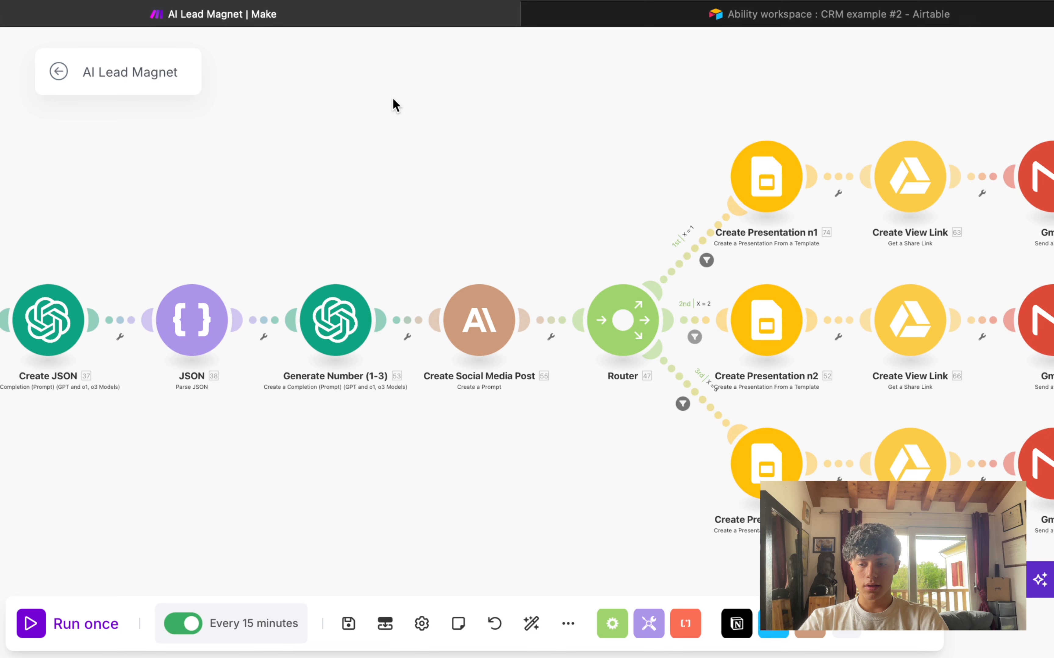
pyautogui.click(48, 320)
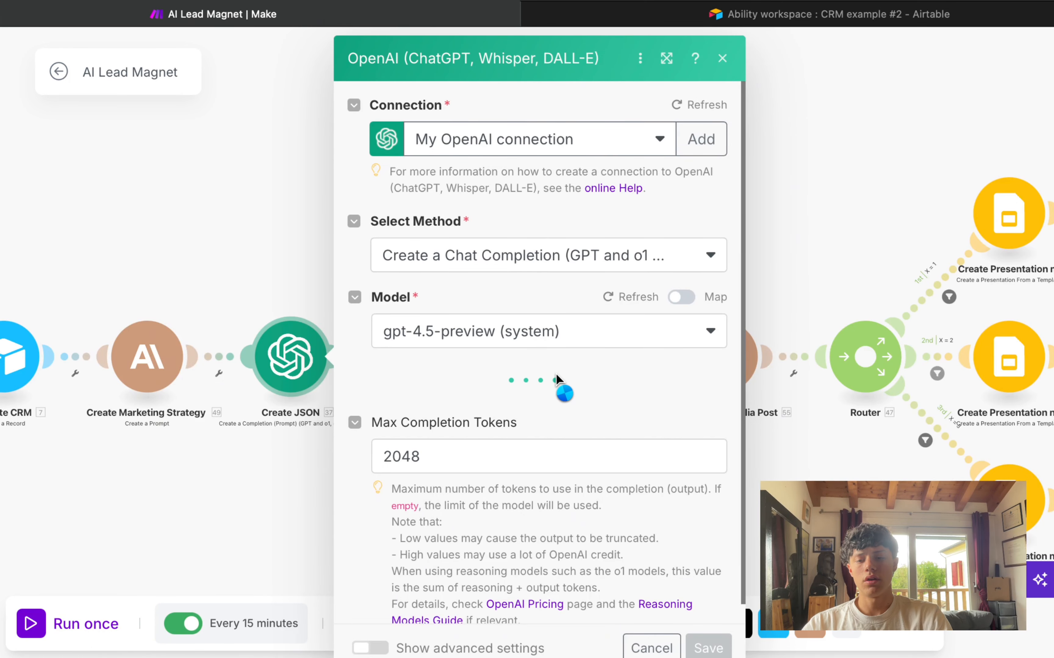
# Step: Scroll through the Create JSON prompt, highlighting its backticks instruction
pyautogui.scroll(-10, 498, 401)
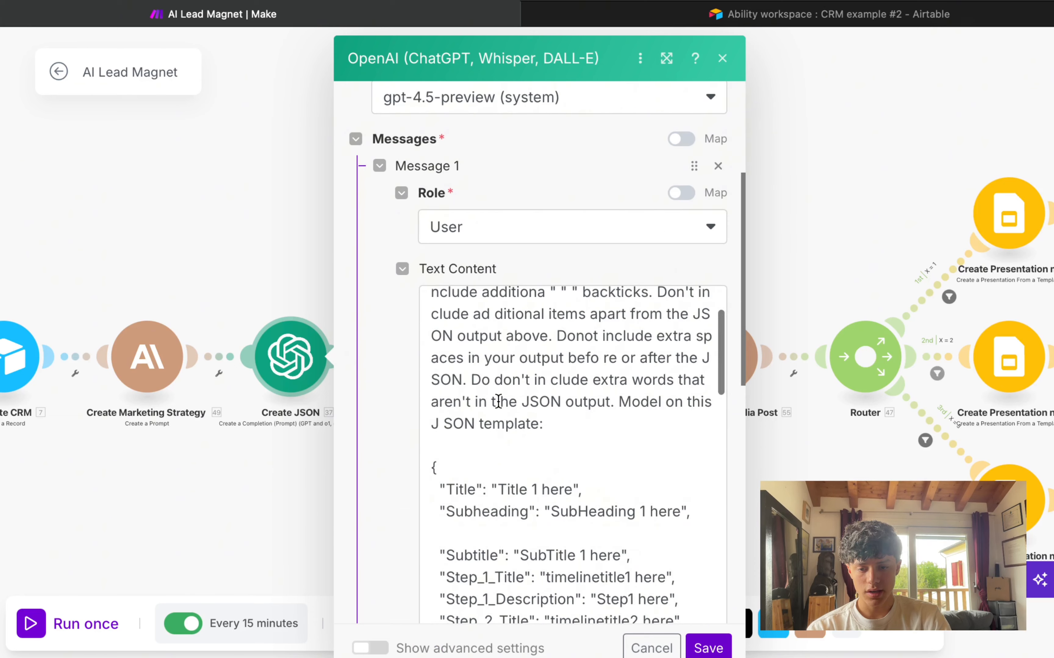
pyautogui.scroll(3, 499, 402)
pyautogui.scroll(-3, 488, 407)
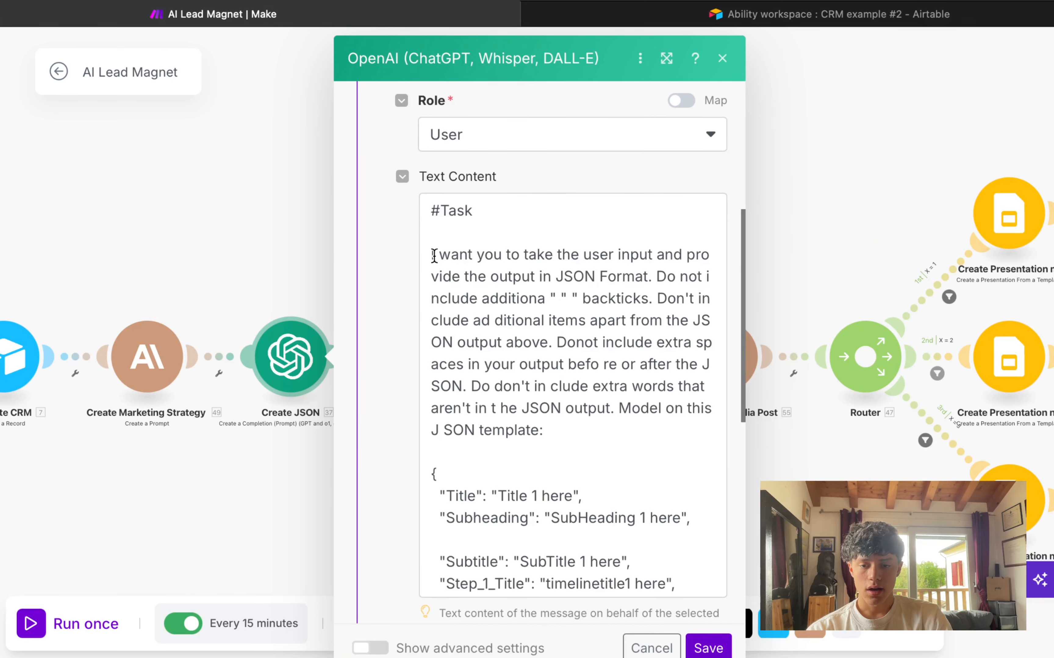
pyautogui.moveTo(433, 255); pyautogui.dragTo(660, 304)
pyautogui.click(654, 275)
pyautogui.click(659, 301)
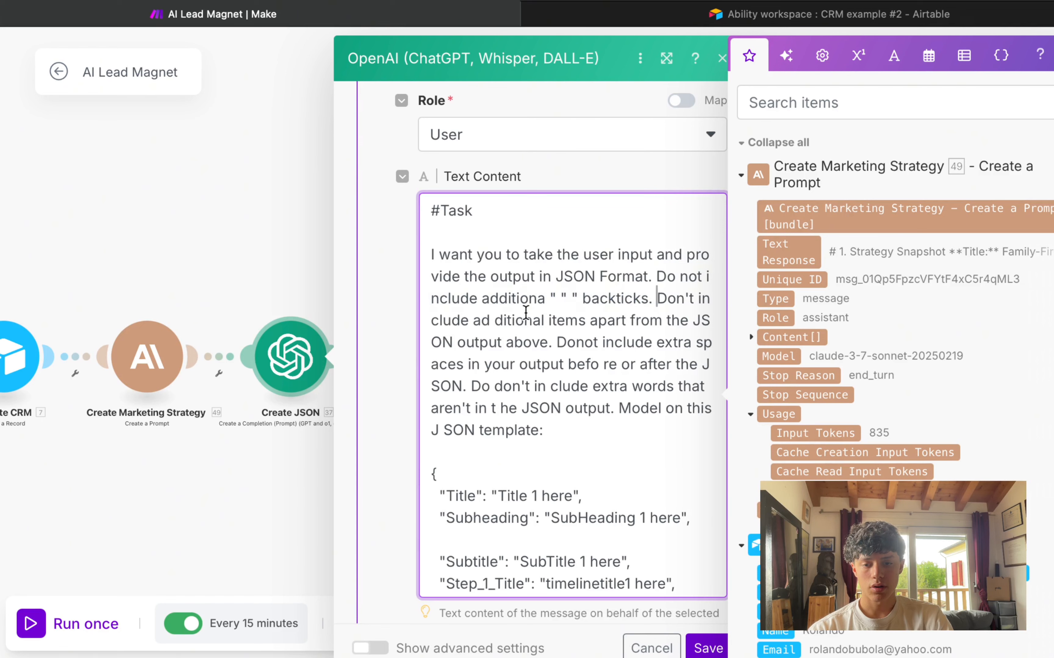
pyautogui.scroll(-1, 528, 287)
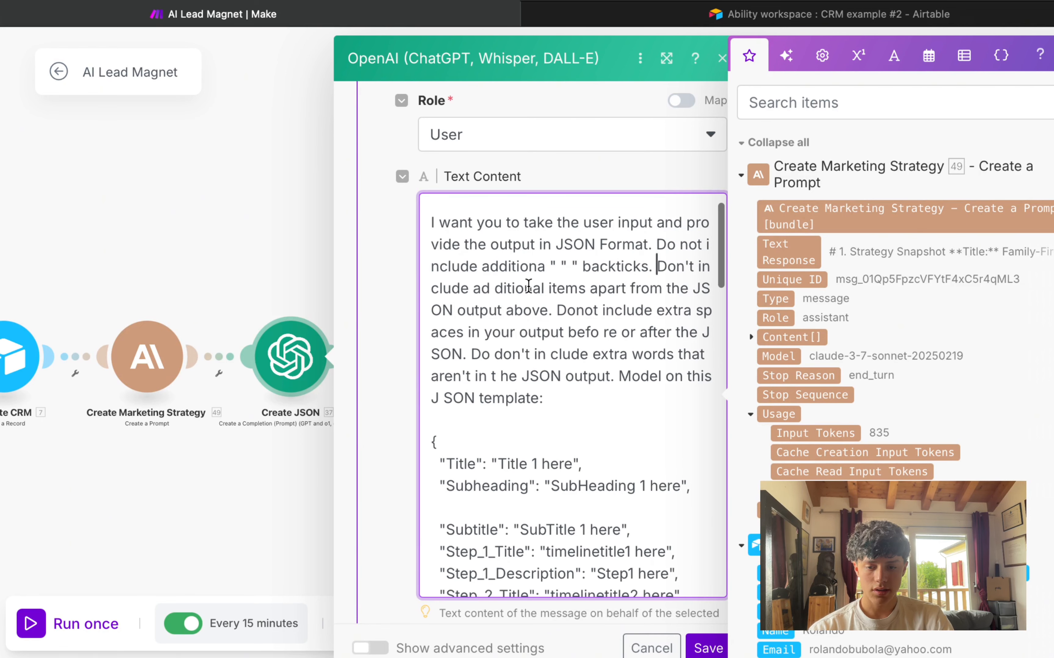
pyautogui.scroll(-5, 528, 286)
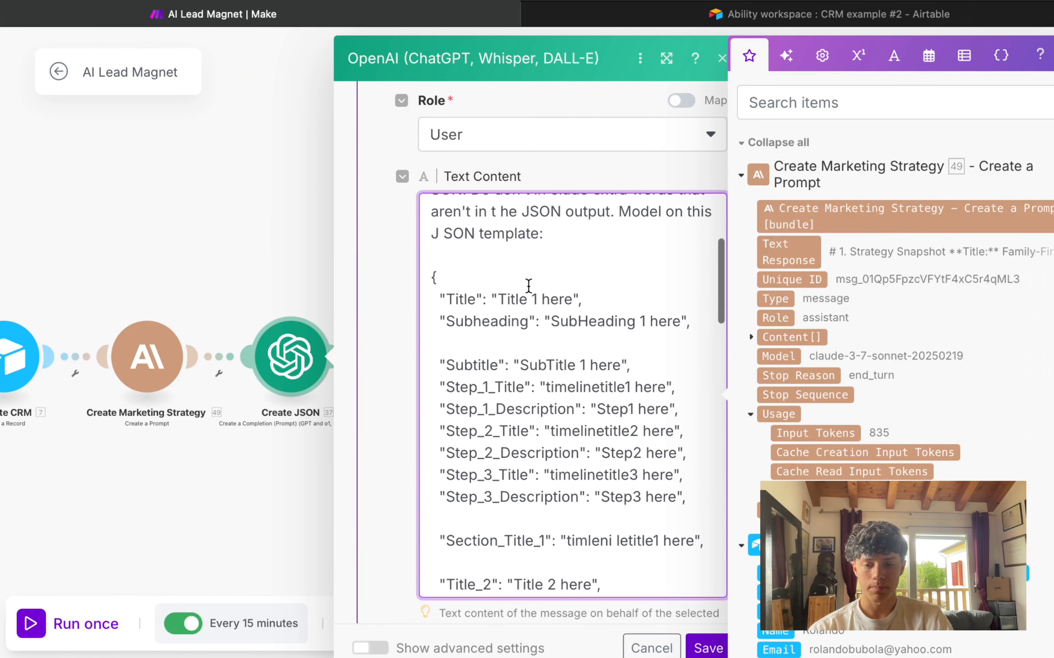
# Step: Highlight and review the JSON template section of the prompt
pyautogui.moveTo(434, 265); pyautogui.dragTo(453, 653)
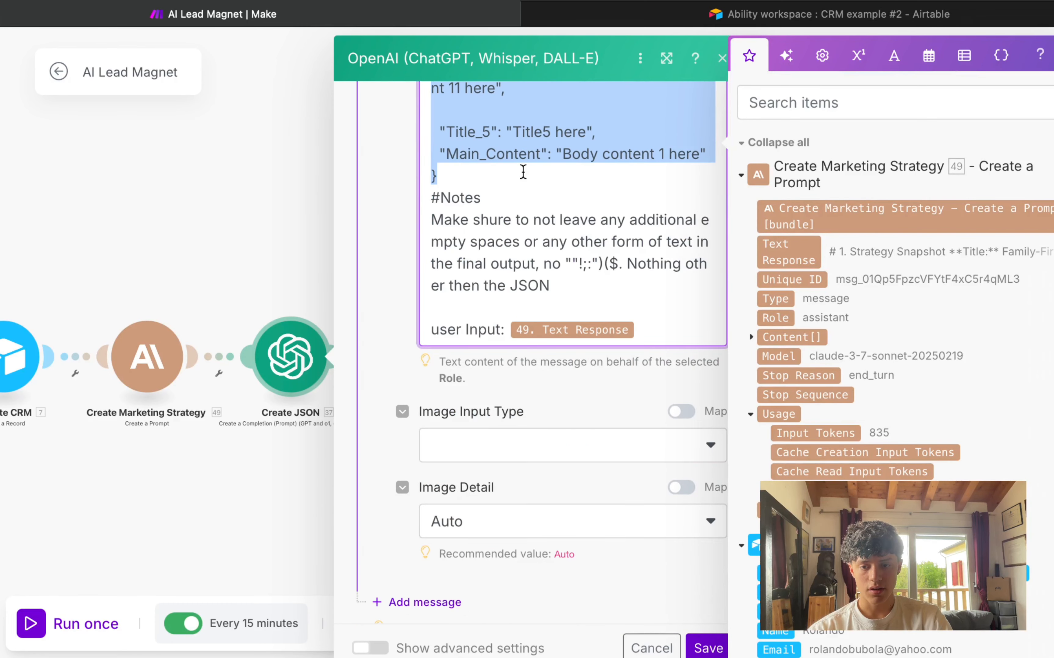
pyautogui.scroll(5, 522, 172)
pyautogui.scroll(-5, 523, 172)
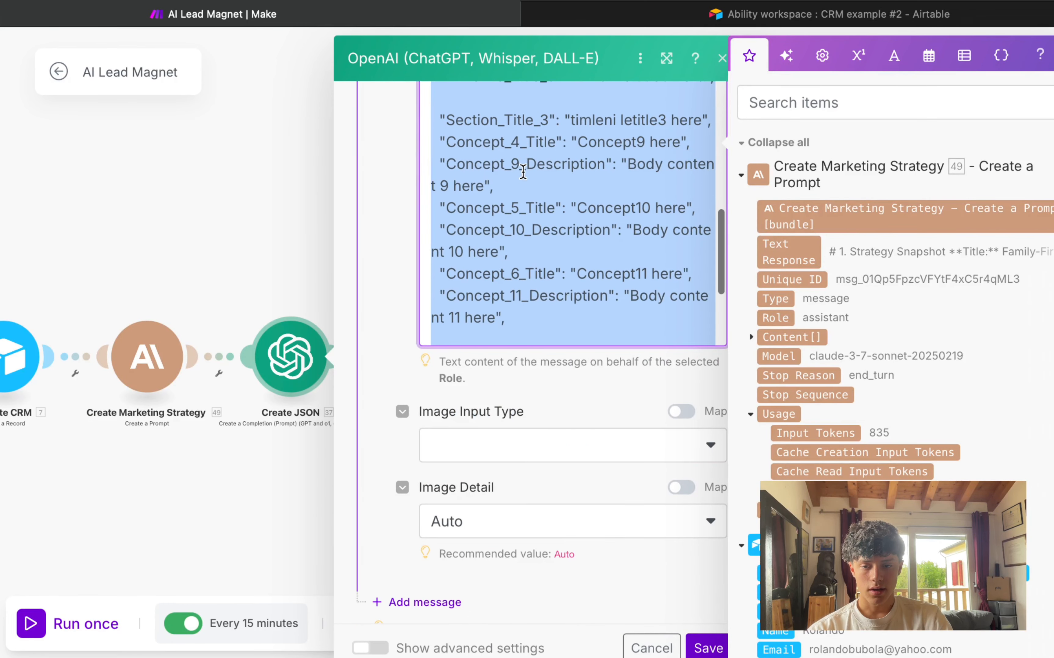
pyautogui.click(522, 172)
pyautogui.scroll(2, 522, 173)
pyautogui.scroll(4, 399, 210)
pyautogui.scroll(10, 482, 364)
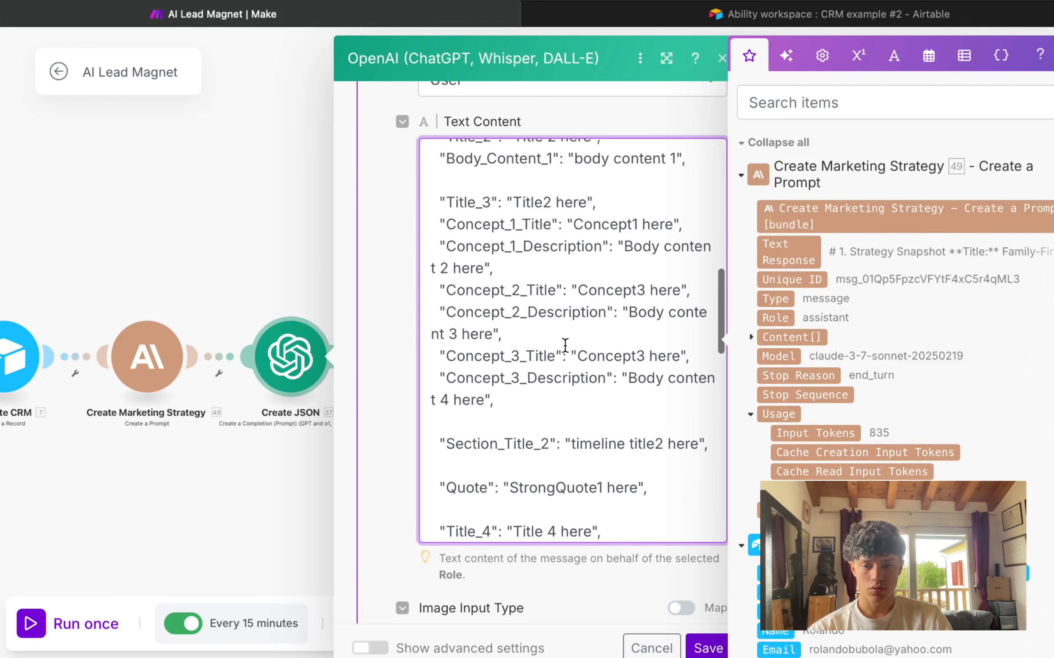
pyautogui.scroll(6, 557, 335)
pyautogui.scroll(-15, 556, 332)
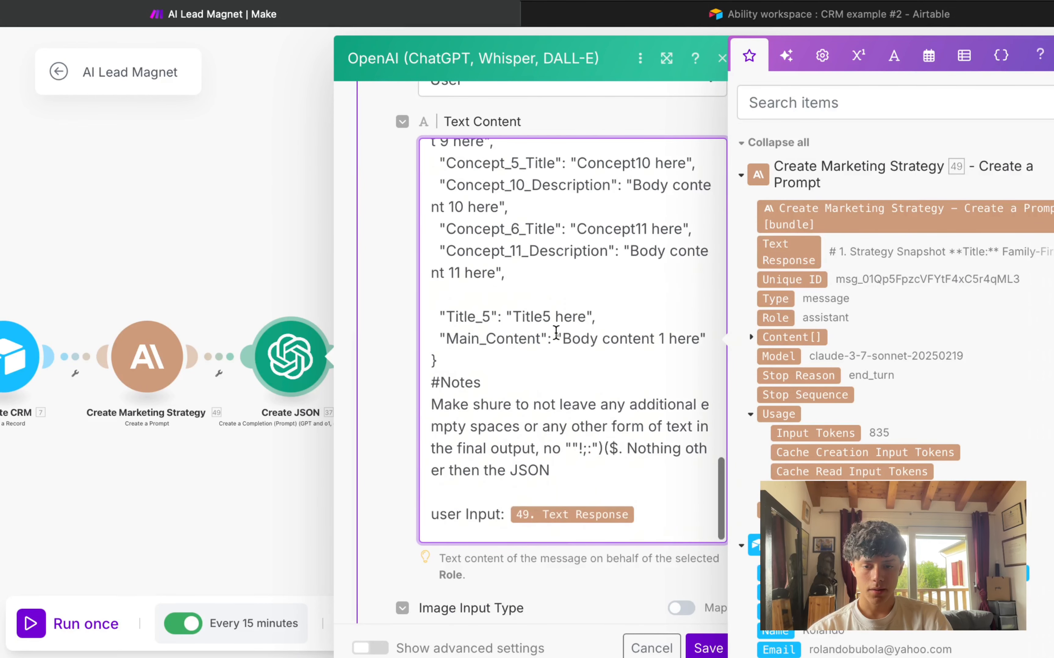
pyautogui.scroll(1, 556, 332)
pyautogui.moveTo(440, 394); pyautogui.dragTo(686, 564)
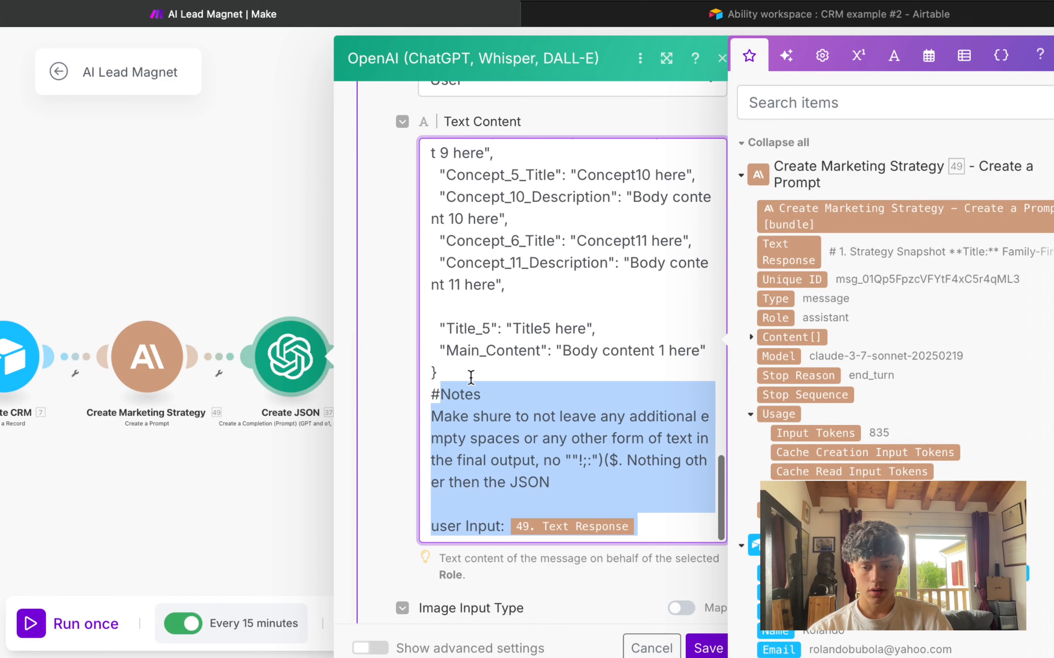
# Step: Insert a blank line before the #Notes section and close the Create JSON settings
pyautogui.click(481, 382)
pyautogui.press('Return')
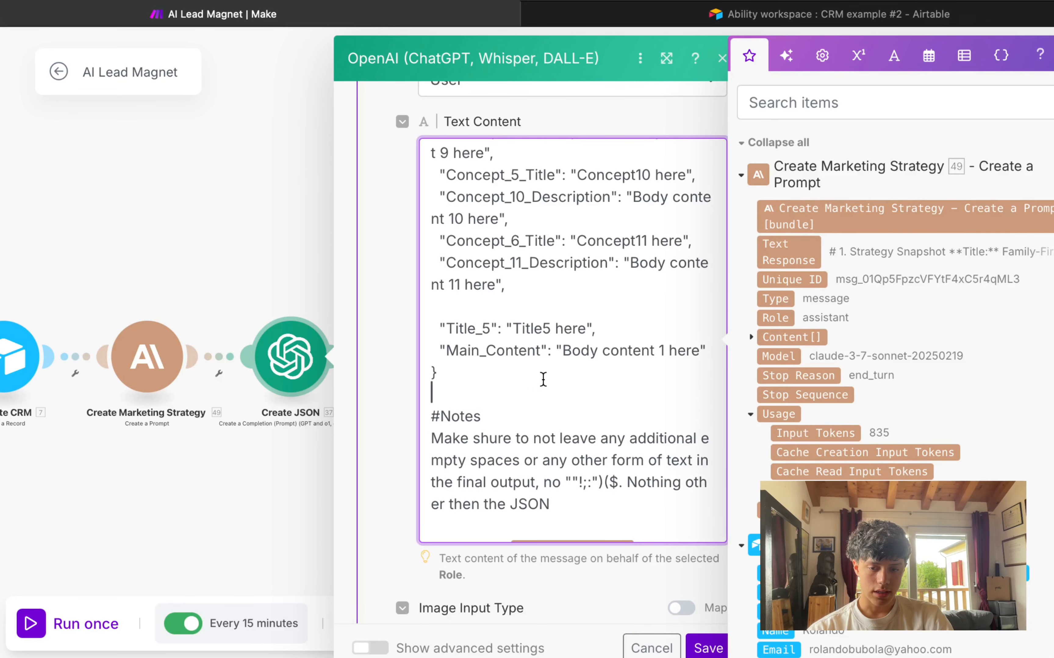
pyautogui.moveTo(444, 438); pyautogui.dragTo(639, 456)
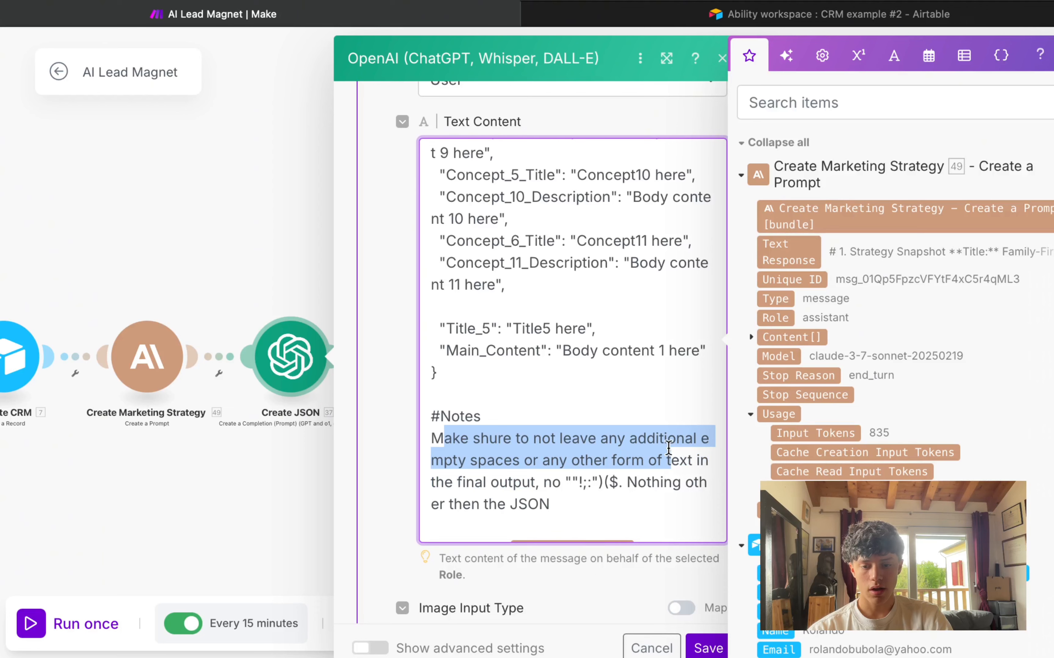
pyautogui.click(461, 439)
pyautogui.scroll(-1, 566, 436)
pyautogui.moveTo(427, 526); pyautogui.dragTo(731, 533)
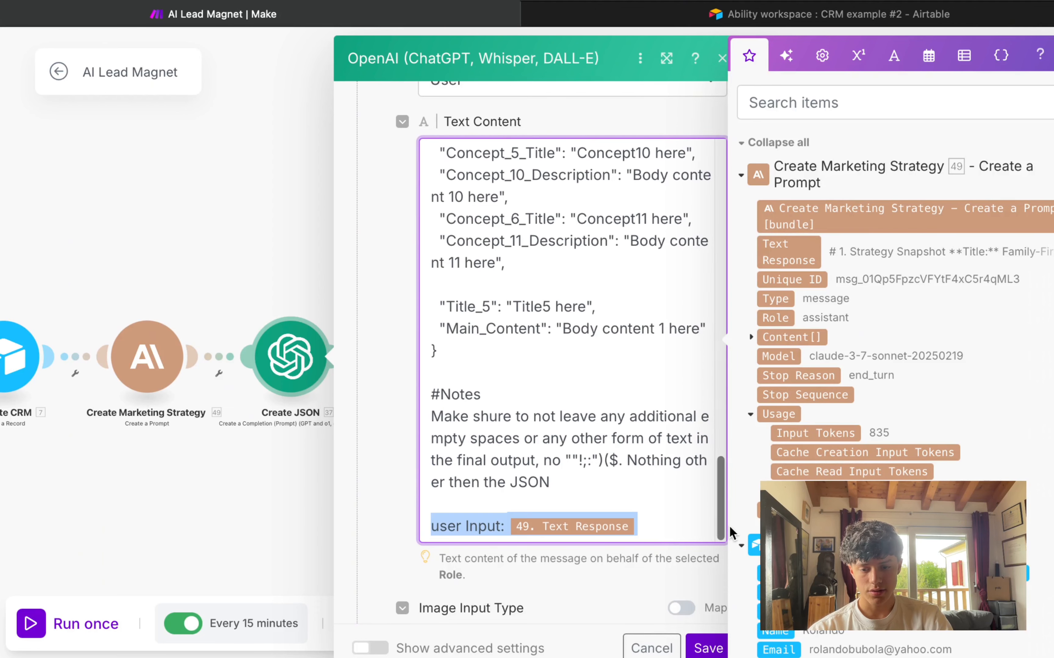
pyautogui.click(650, 520)
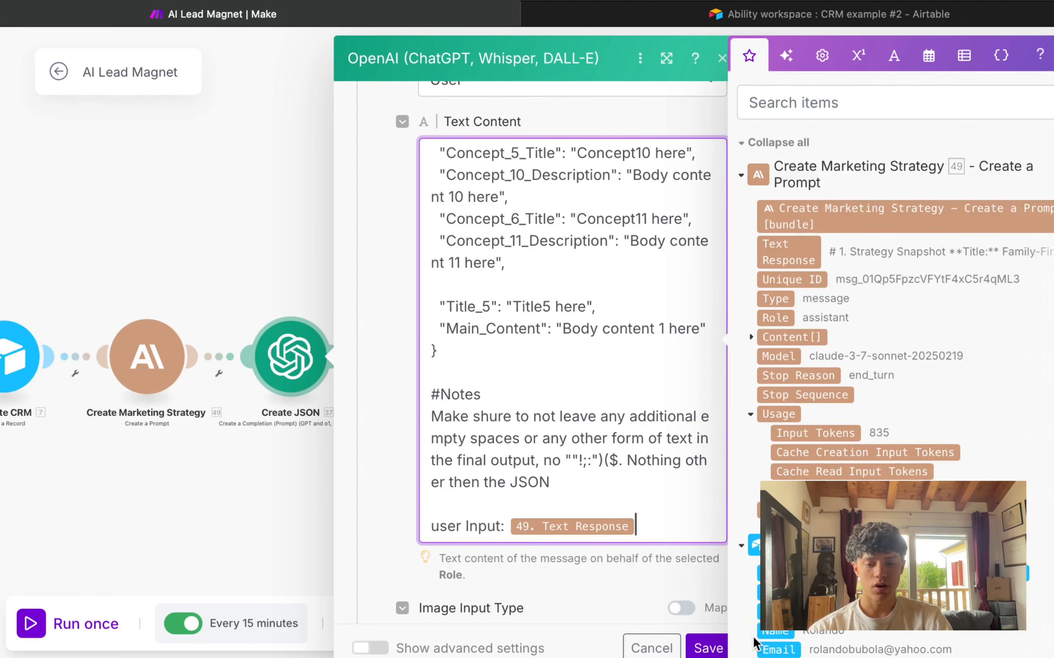
pyautogui.click(709, 649)
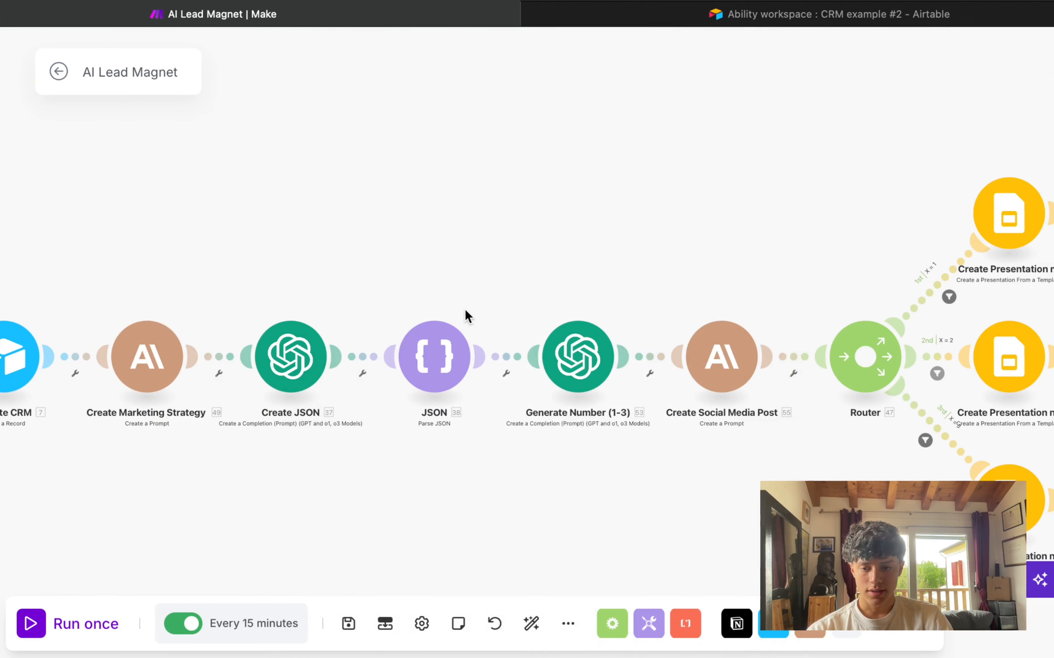
pyautogui.click(448, 364)
pyautogui.click(414, 287)
pyautogui.click(411, 279)
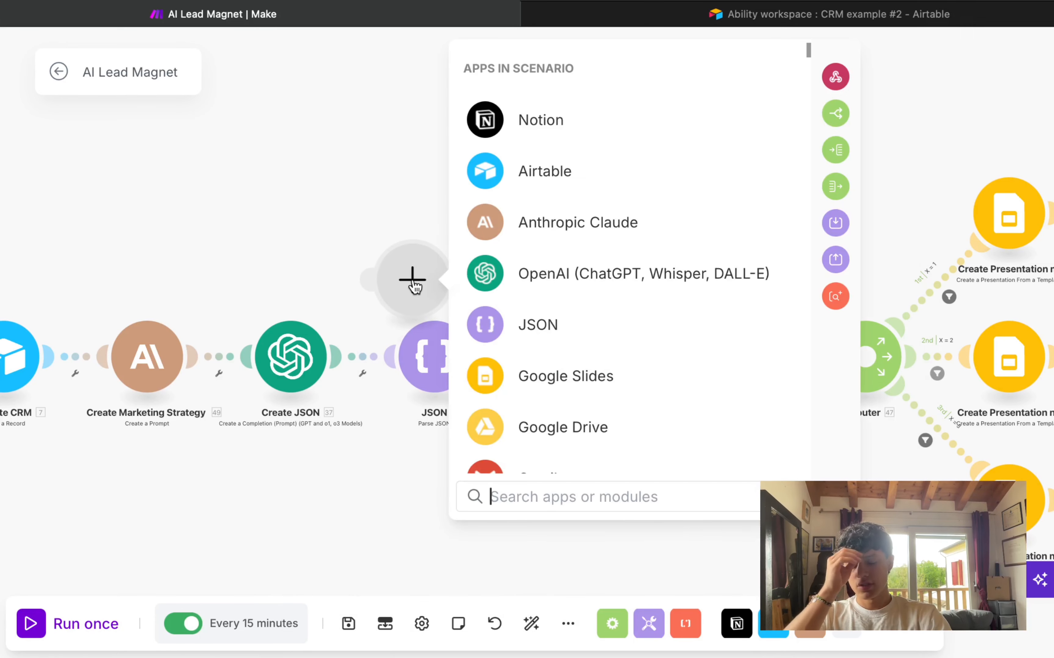
pyautogui.write('JSON')
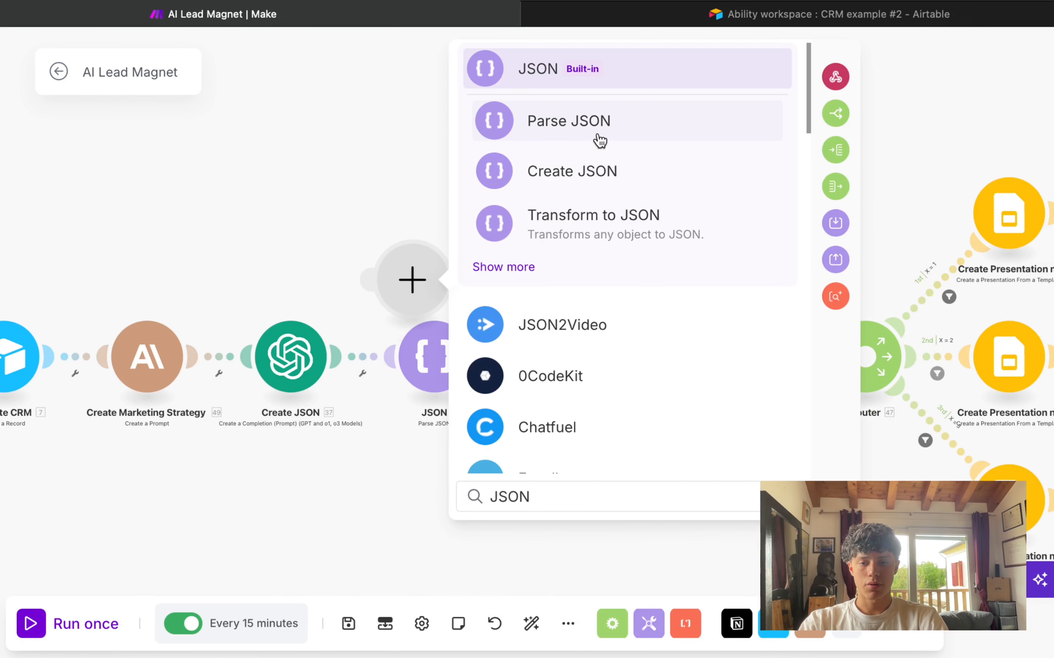
pyautogui.click(600, 140)
pyautogui.click(656, 364)
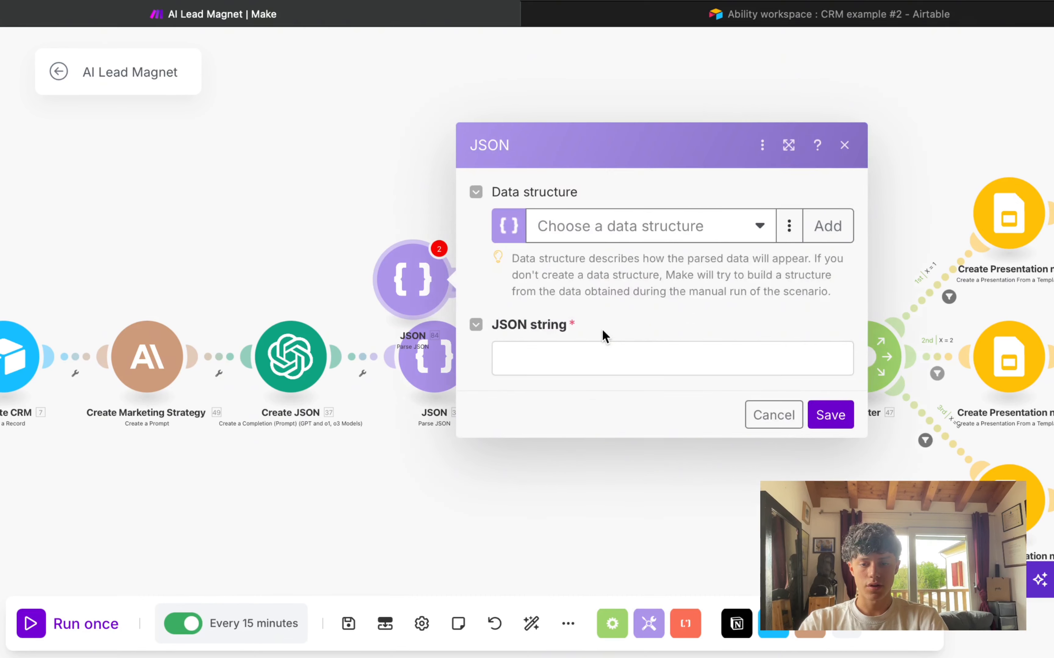
pyautogui.click(605, 354)
pyautogui.scroll(-5, 255, 430)
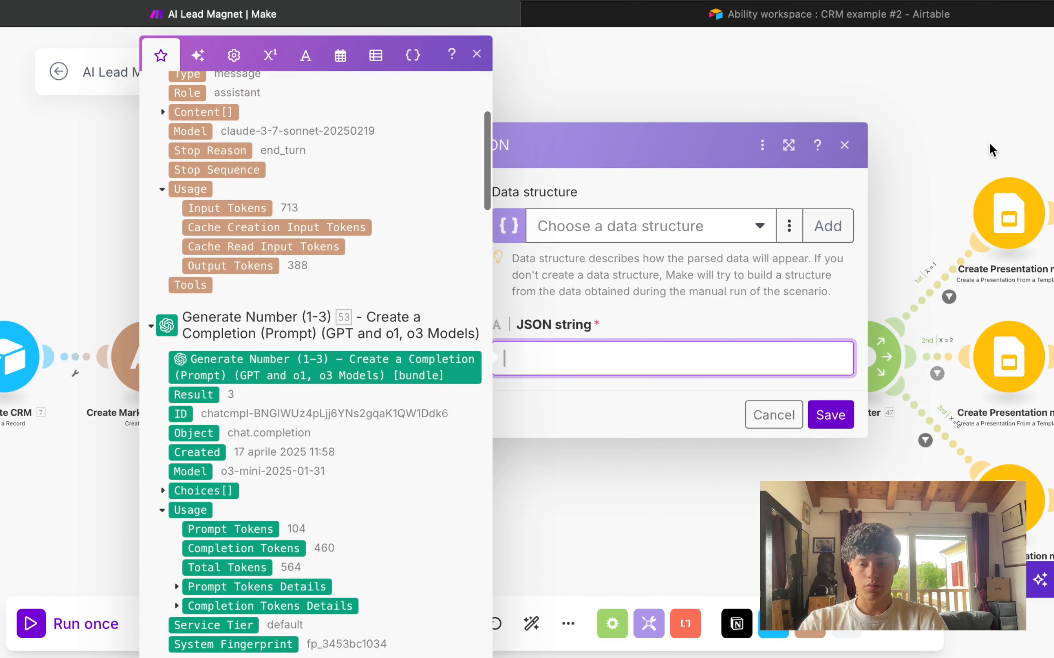
pyautogui.click(844, 146)
pyautogui.moveTo(370, 247); pyautogui.dragTo(458, 298)
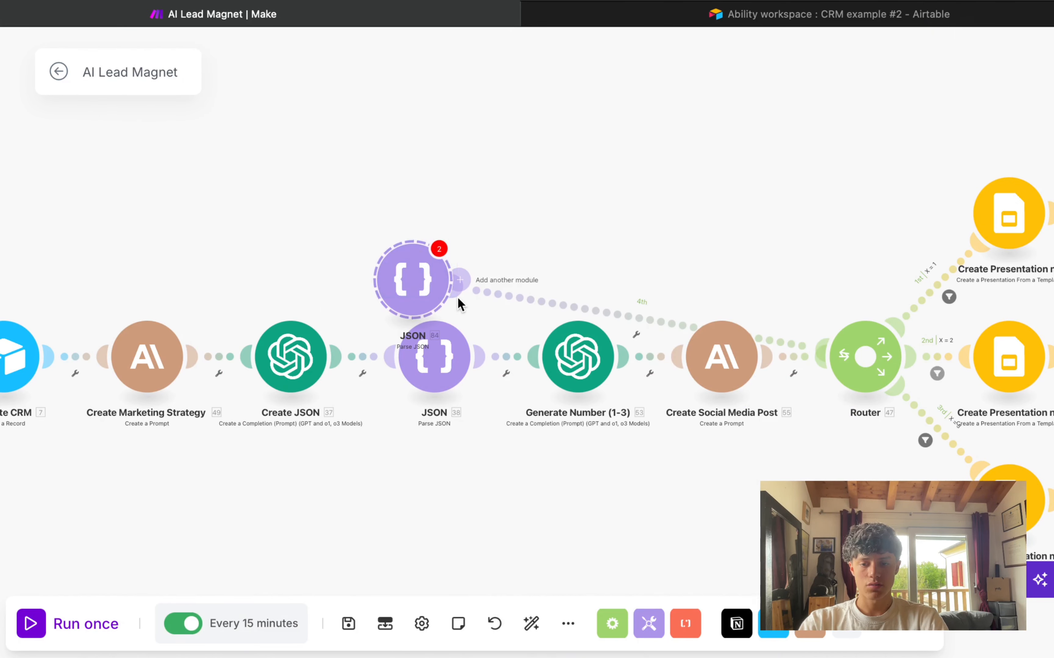
pyautogui.press('Delete')
pyautogui.rightClick(437, 354)
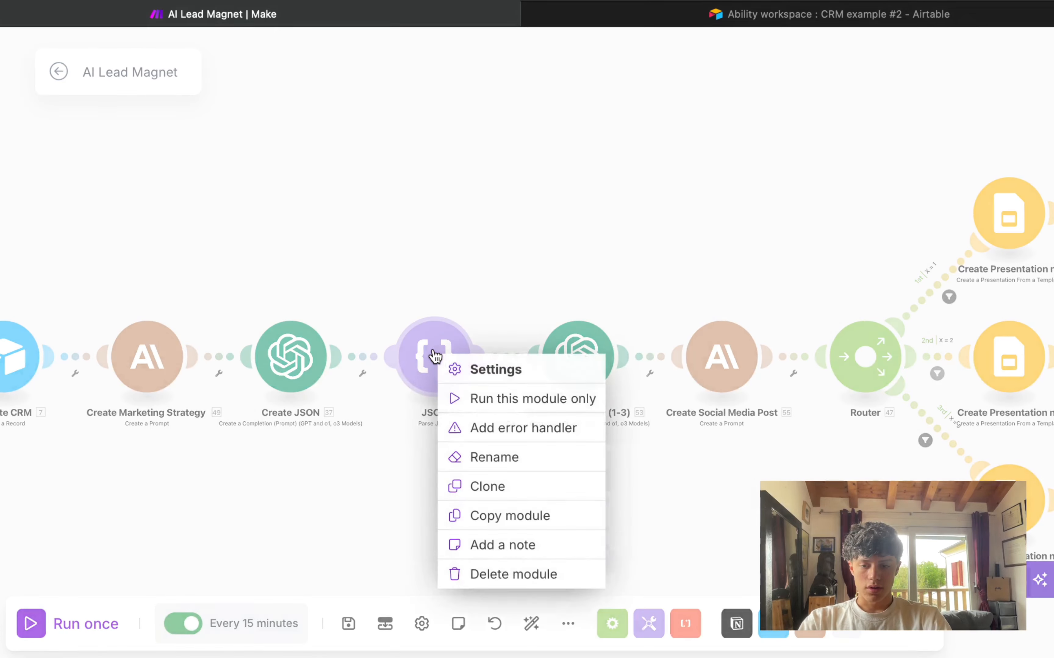
pyautogui.click(470, 456)
pyautogui.write('Pa')
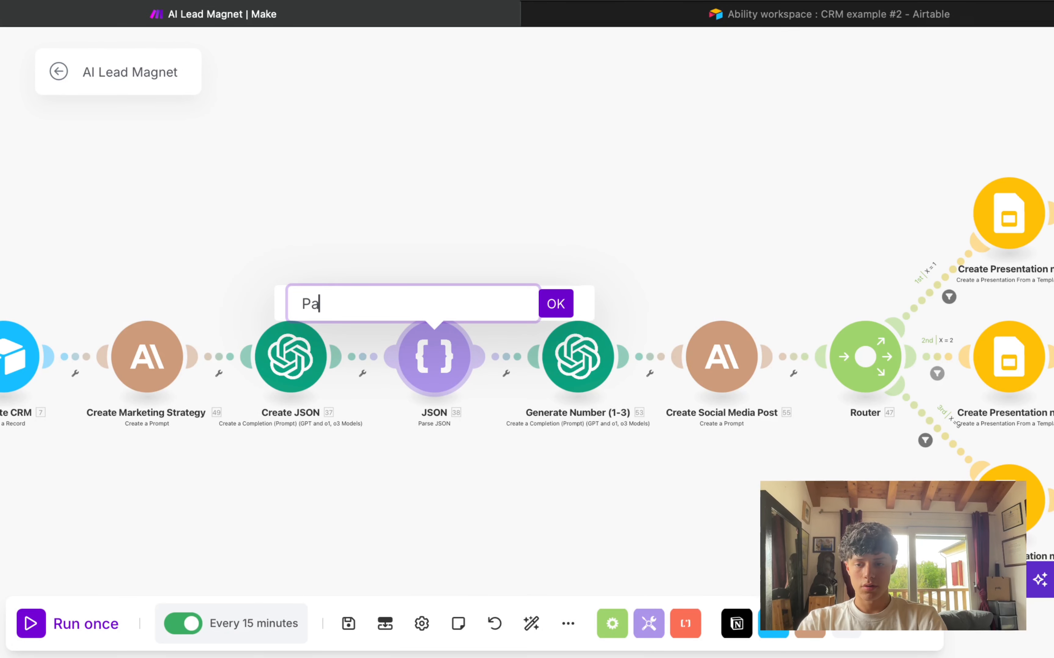
pyautogui.write('rse JSON')
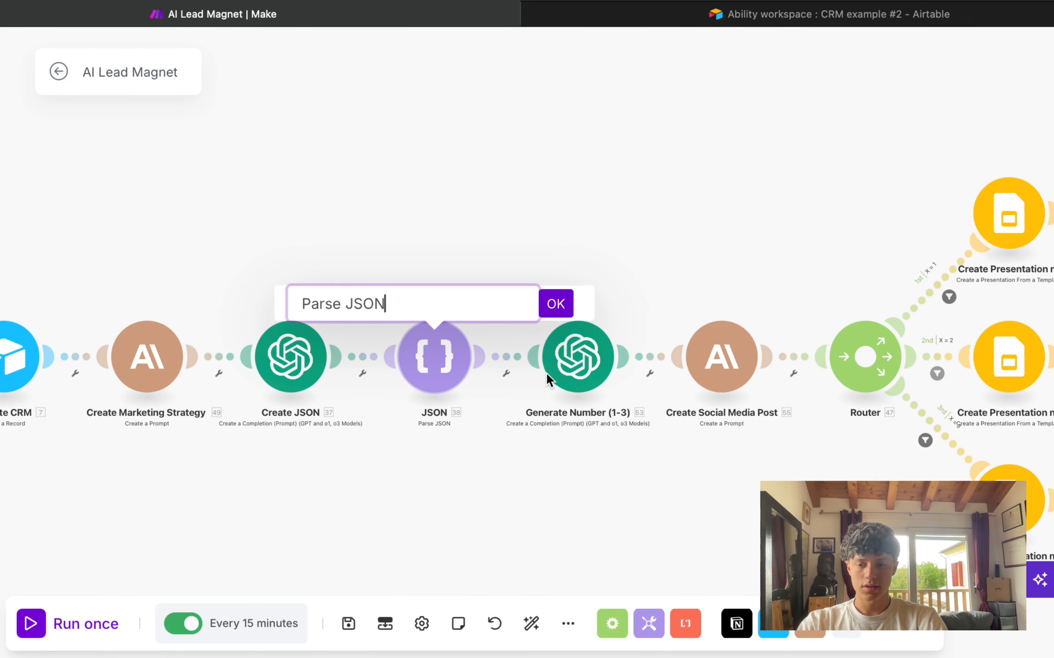
pyautogui.click(555, 304)
pyautogui.hscroll(3, 458, 287)
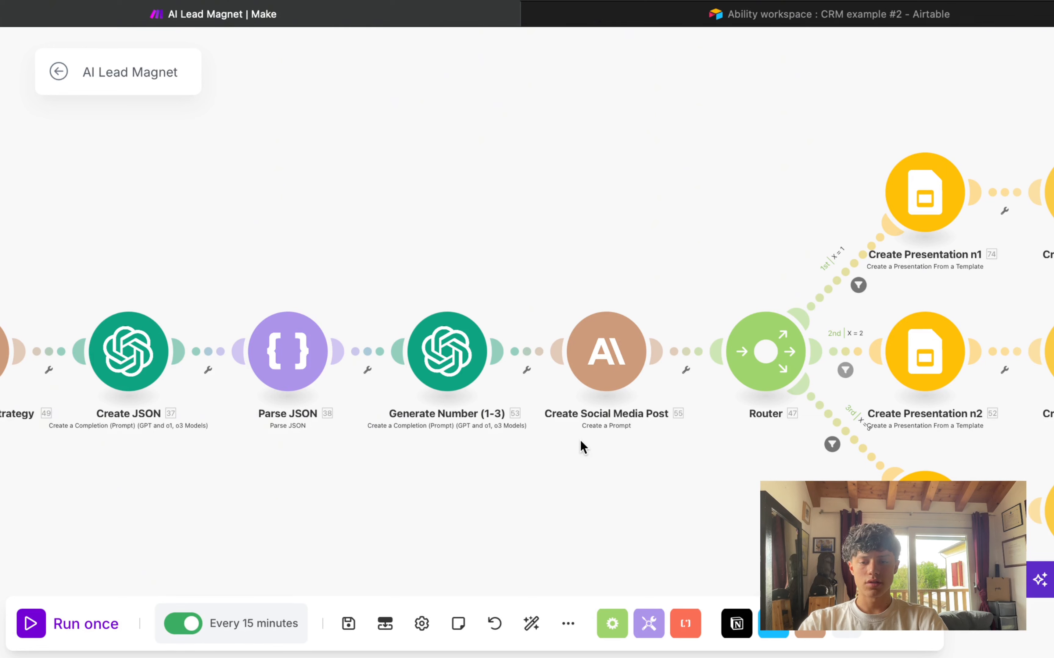
pyautogui.moveTo(364, 267); pyautogui.dragTo(532, 433)
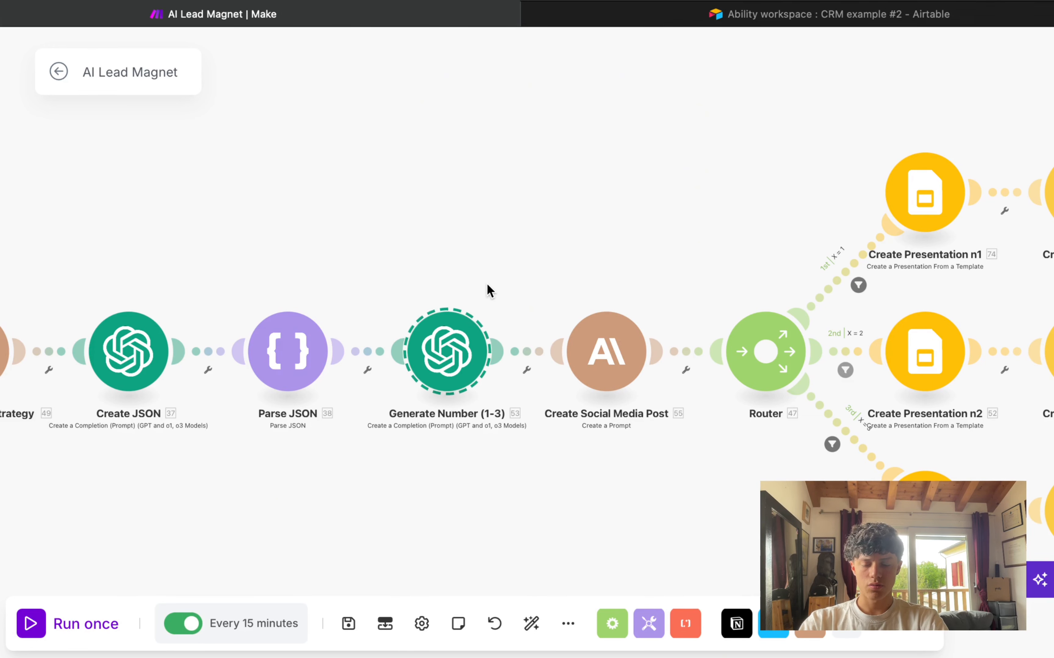
pyautogui.click(505, 383)
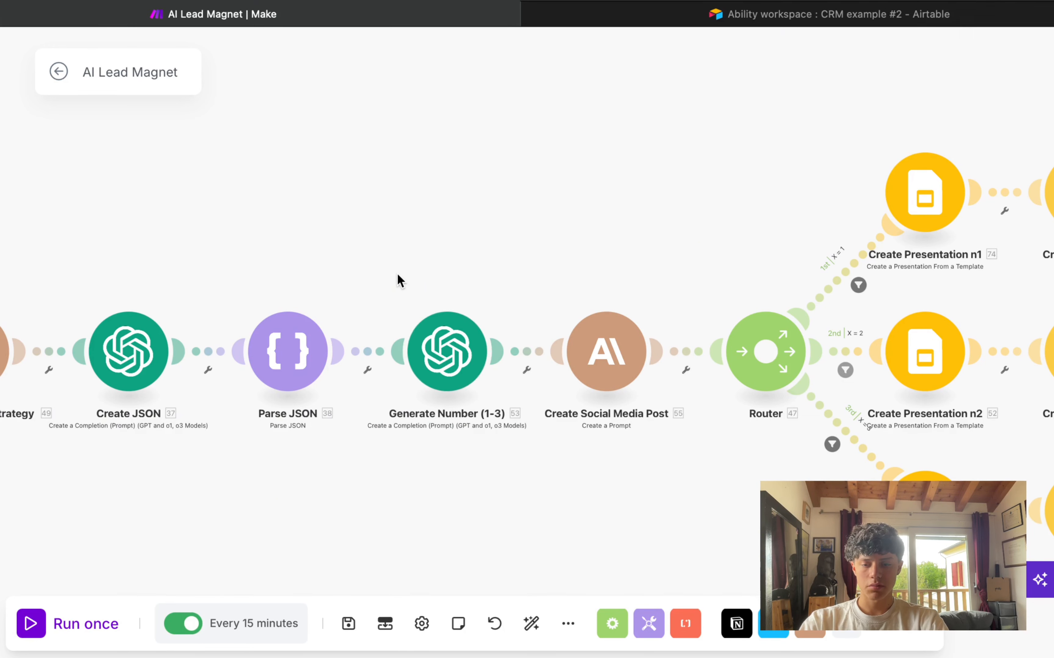
pyautogui.moveTo(399, 281); pyautogui.dragTo(508, 424)
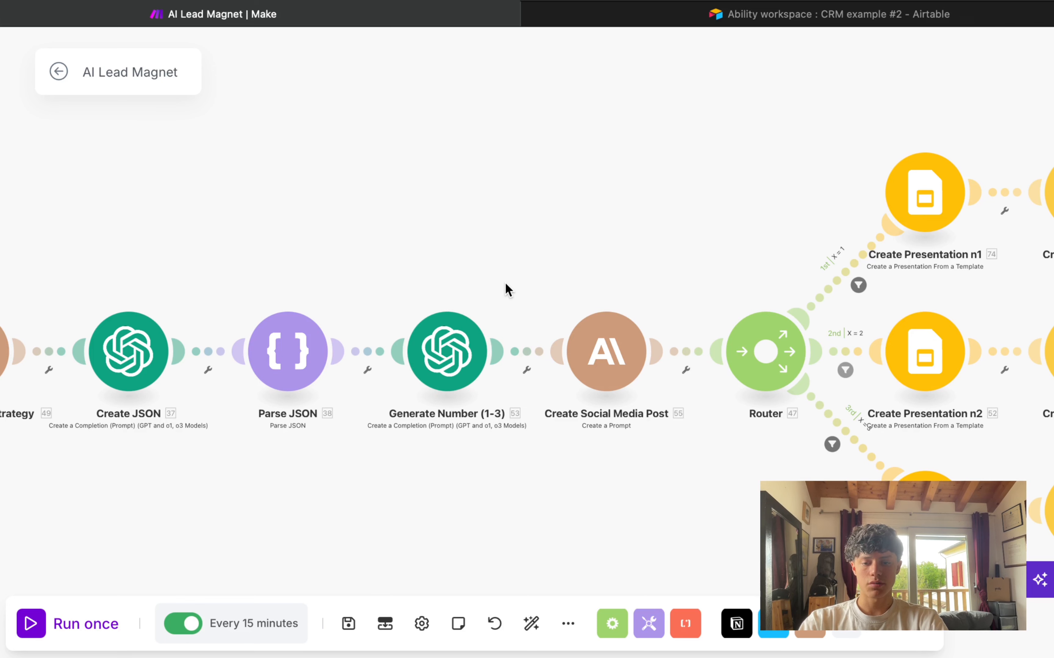
pyautogui.click(447, 352)
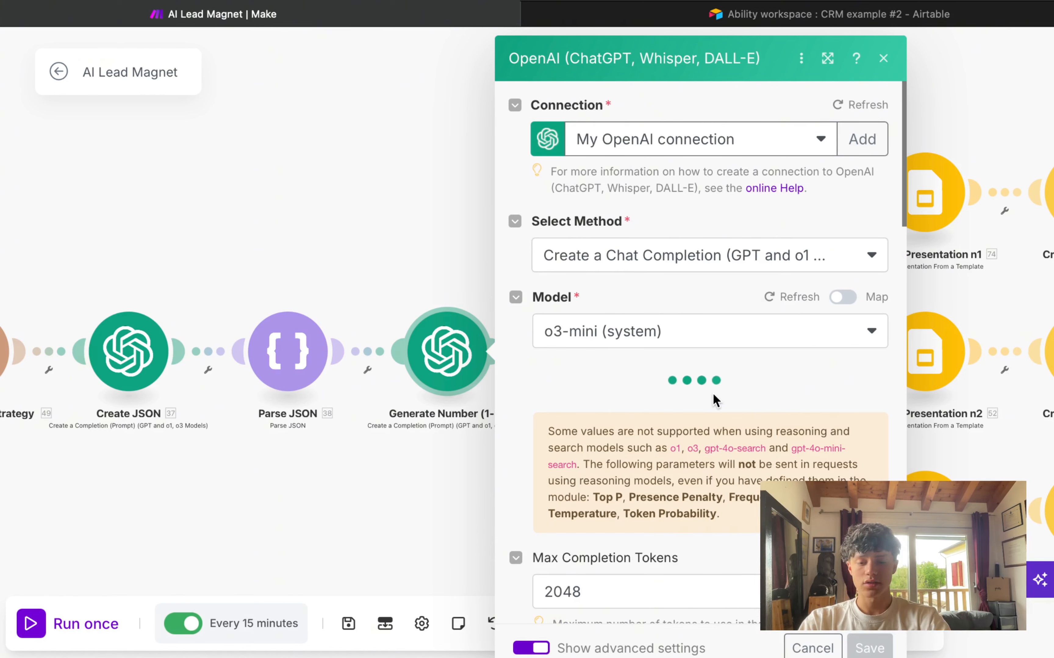
pyautogui.scroll(-4, 713, 394)
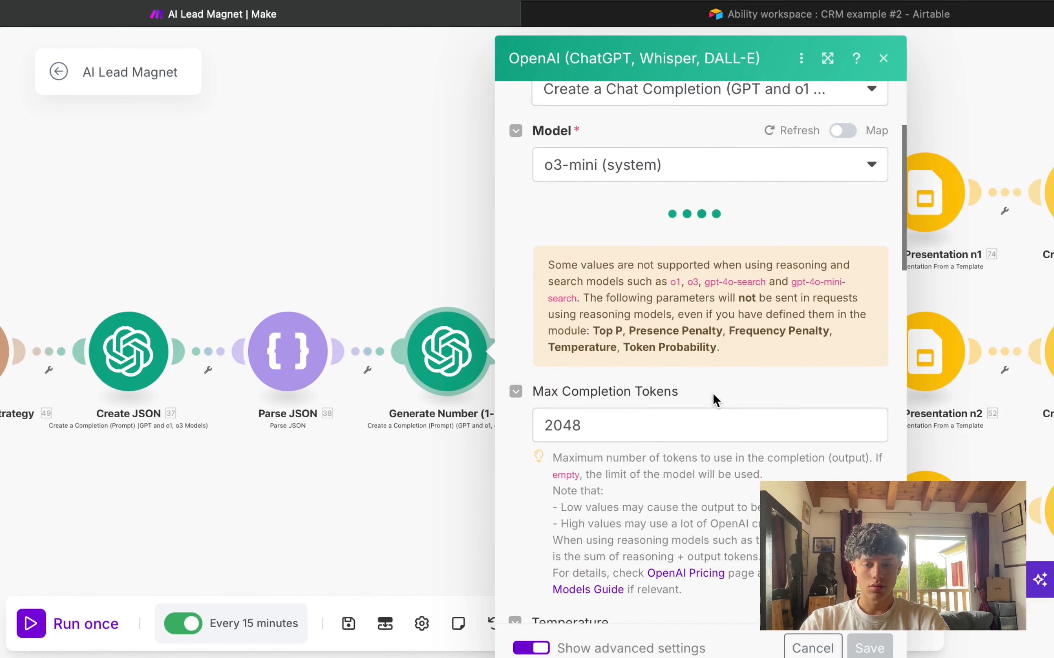
pyautogui.scroll(-8, 712, 393)
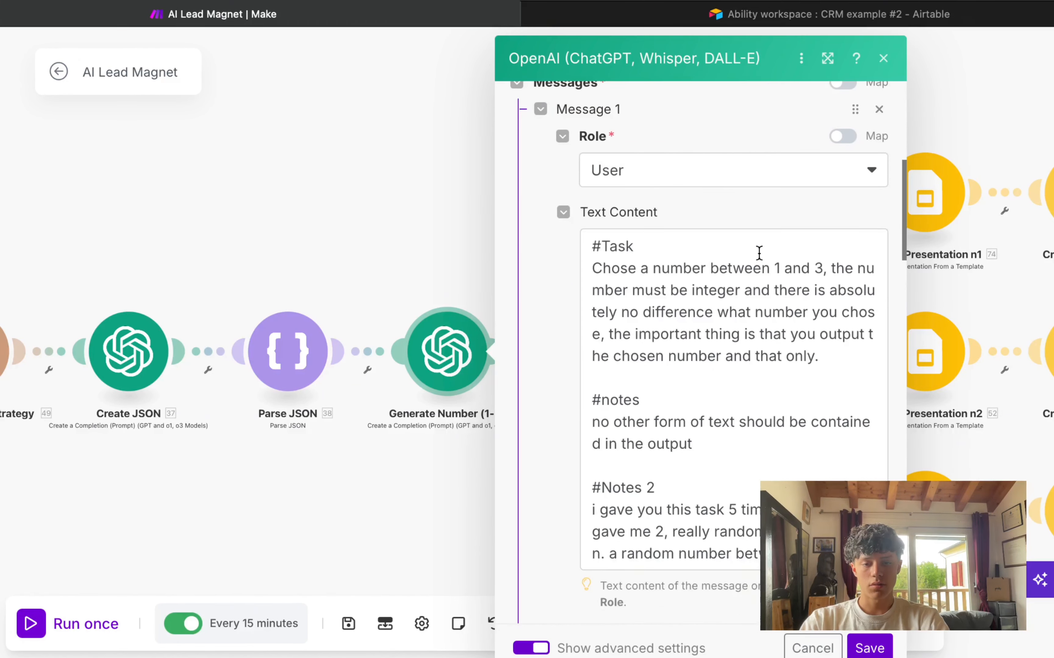
pyautogui.click(759, 252)
pyautogui.moveTo(592, 422); pyautogui.dragTo(703, 440)
pyautogui.click(694, 443)
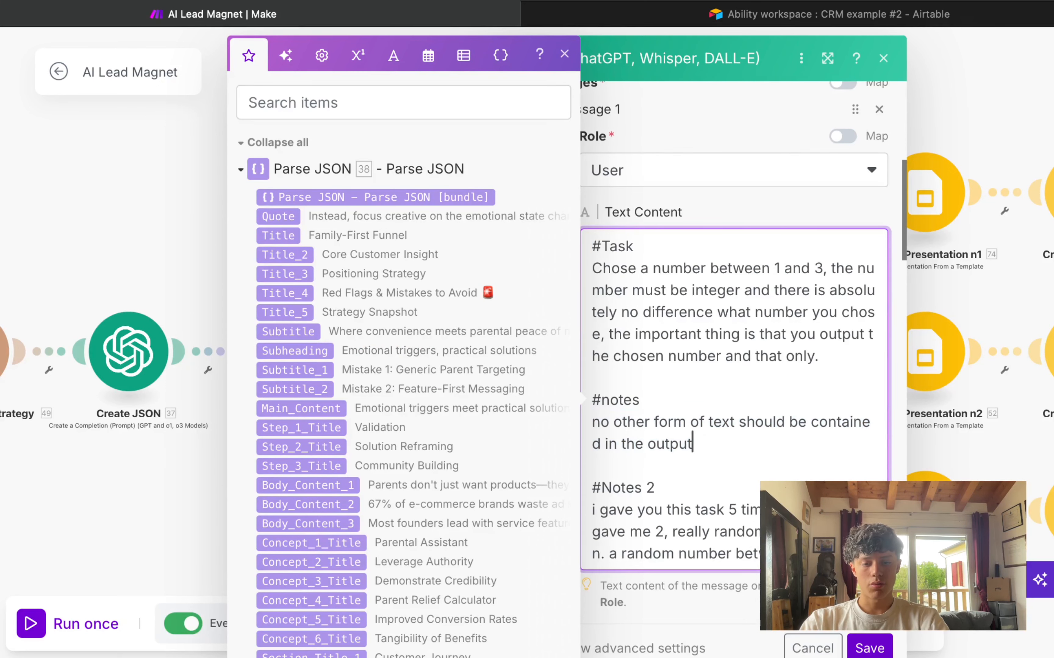
pyautogui.click(868, 649)
pyautogui.moveTo(549, 310); pyautogui.dragTo(463, 287)
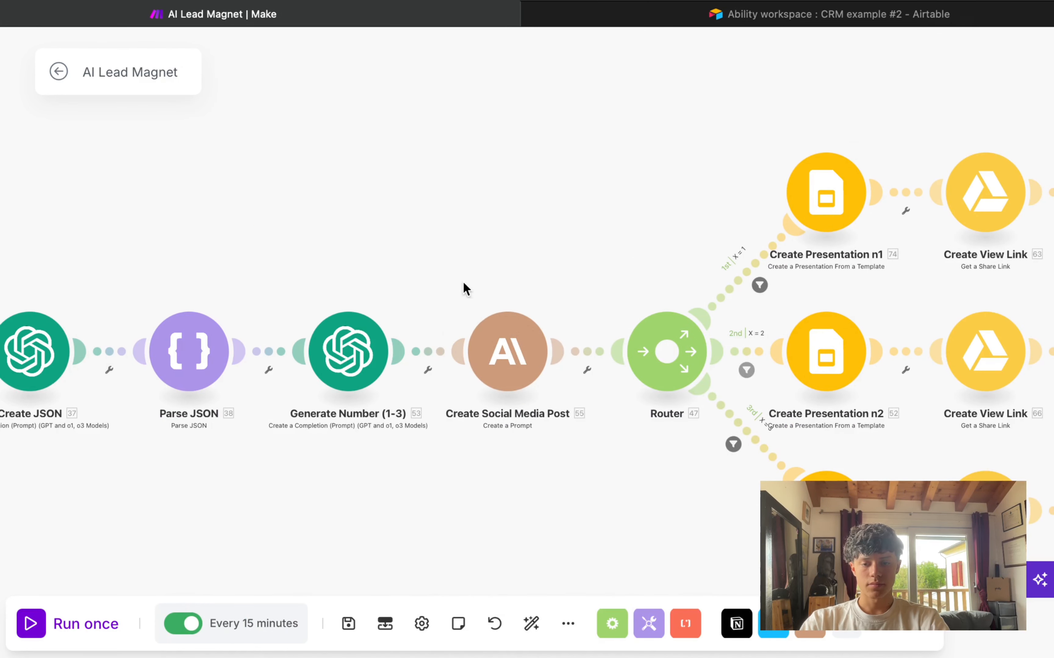
pyautogui.click(539, 381)
pyautogui.scroll(-10, 738, 436)
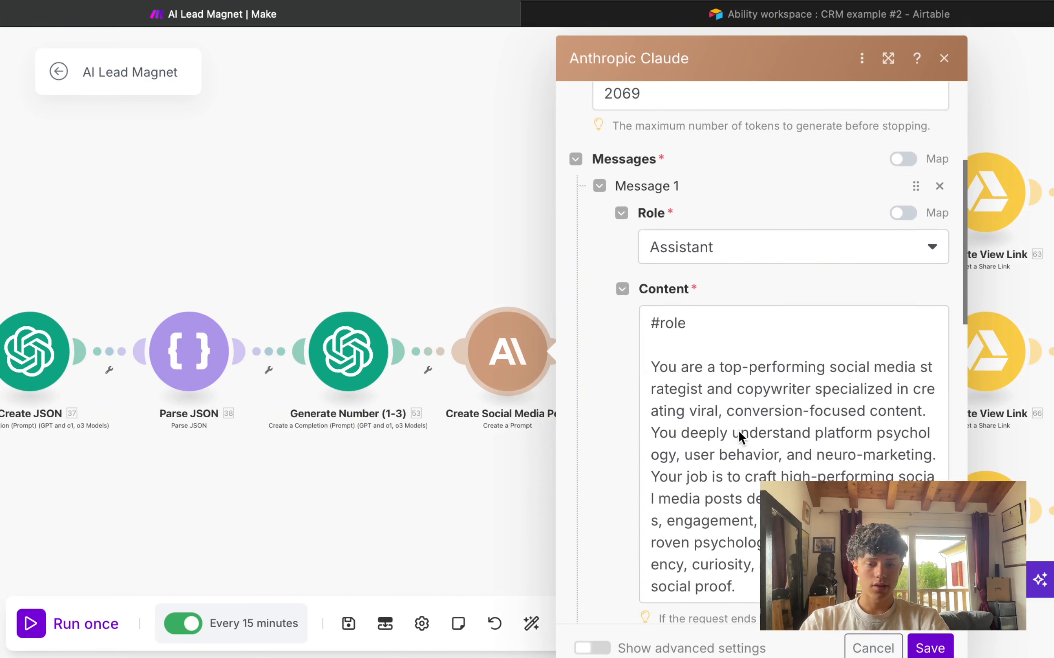
pyautogui.scroll(-5, 740, 438)
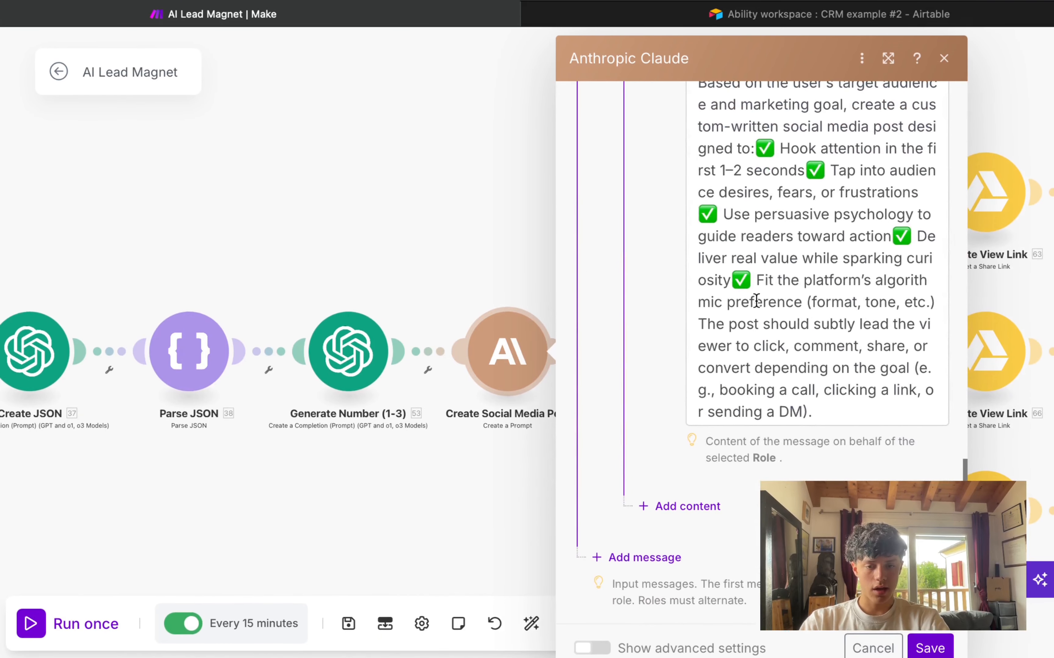
pyautogui.scroll(2, 696, 305)
pyautogui.scroll(8, 679, 305)
pyautogui.click(757, 190)
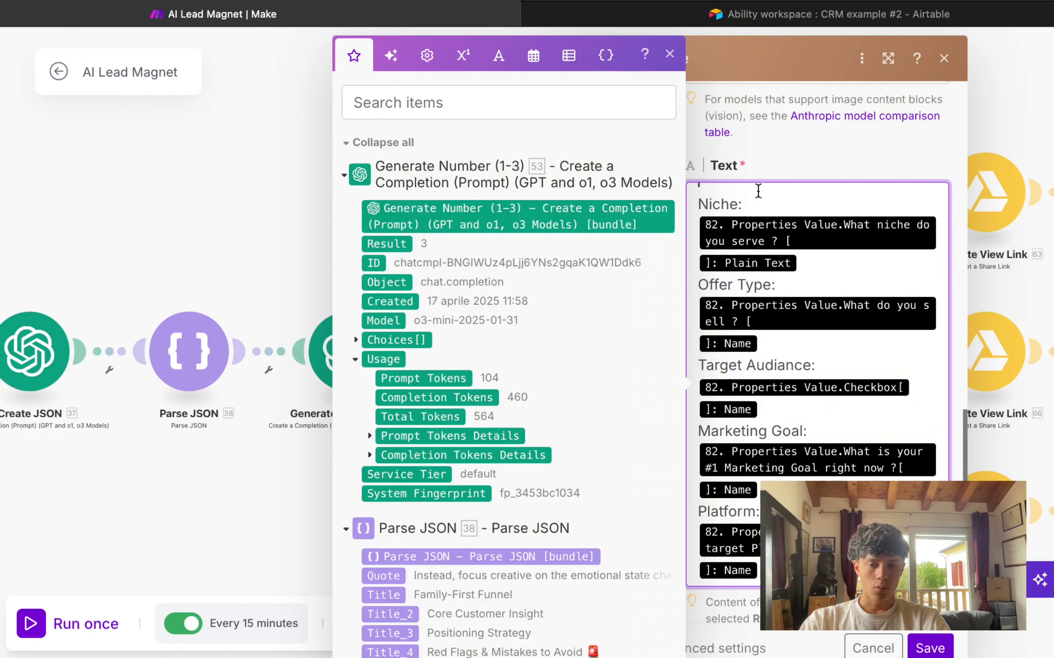
pyautogui.moveTo(699, 202); pyautogui.dragTo(797, 202)
pyautogui.click(826, 300)
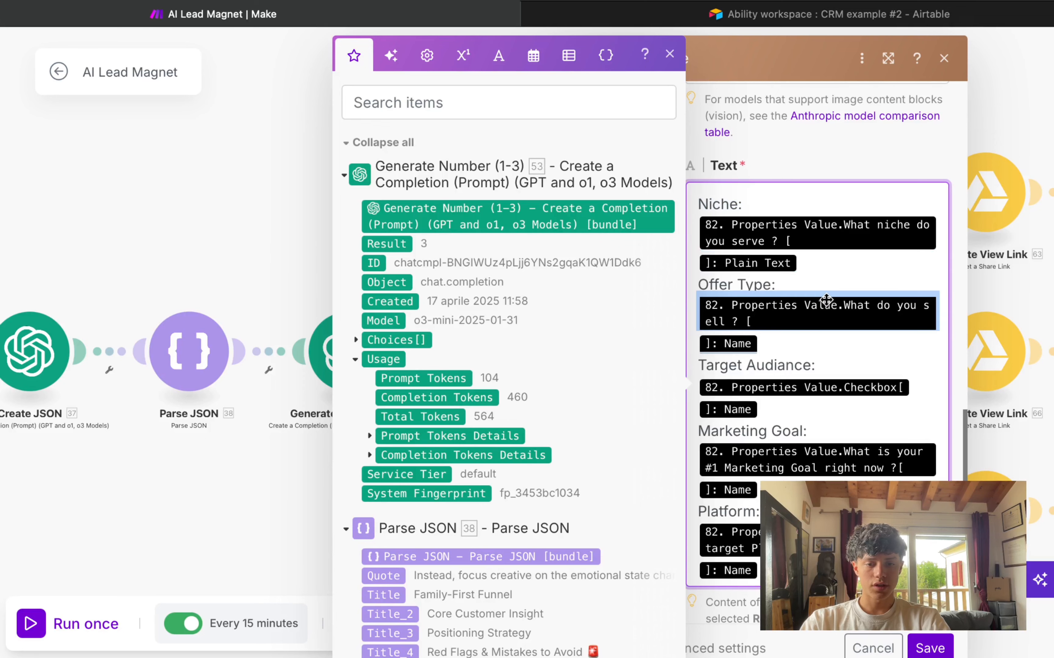
pyautogui.moveTo(828, 361); pyautogui.dragTo(697, 365)
pyautogui.moveTo(830, 428); pyautogui.dragTo(697, 431)
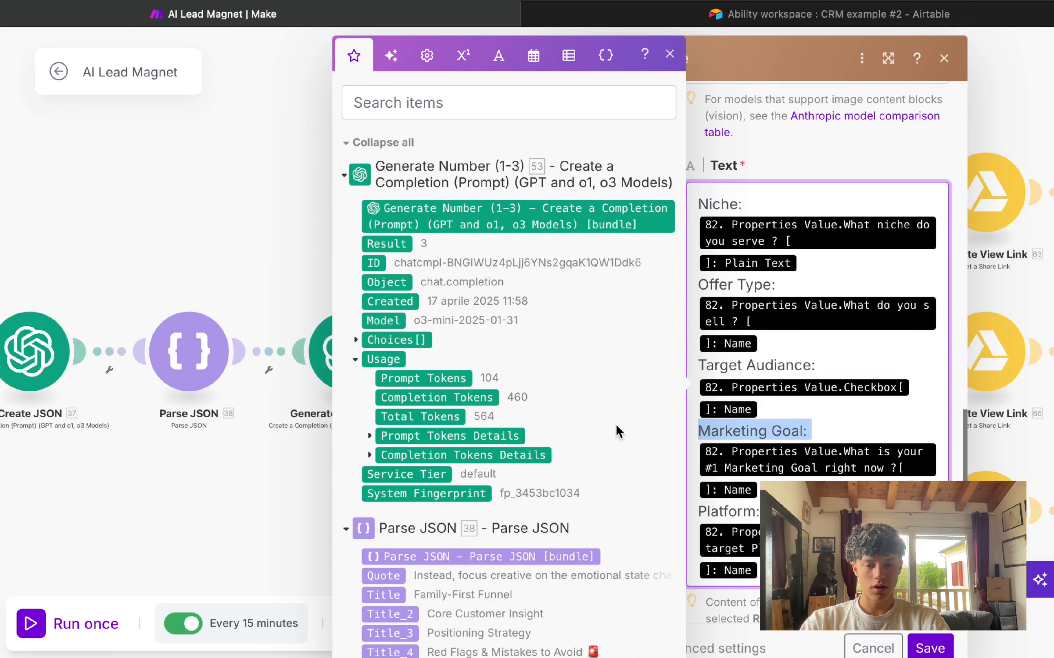
pyautogui.moveTo(829, 511); pyautogui.dragTo(648, 515)
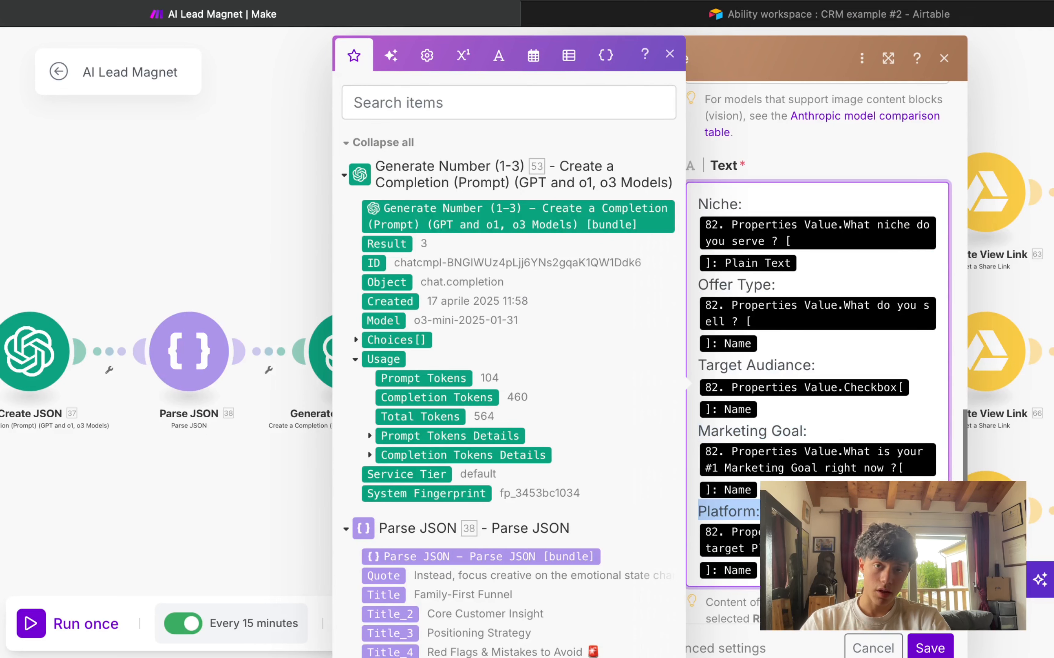
pyautogui.scroll(10, 864, 447)
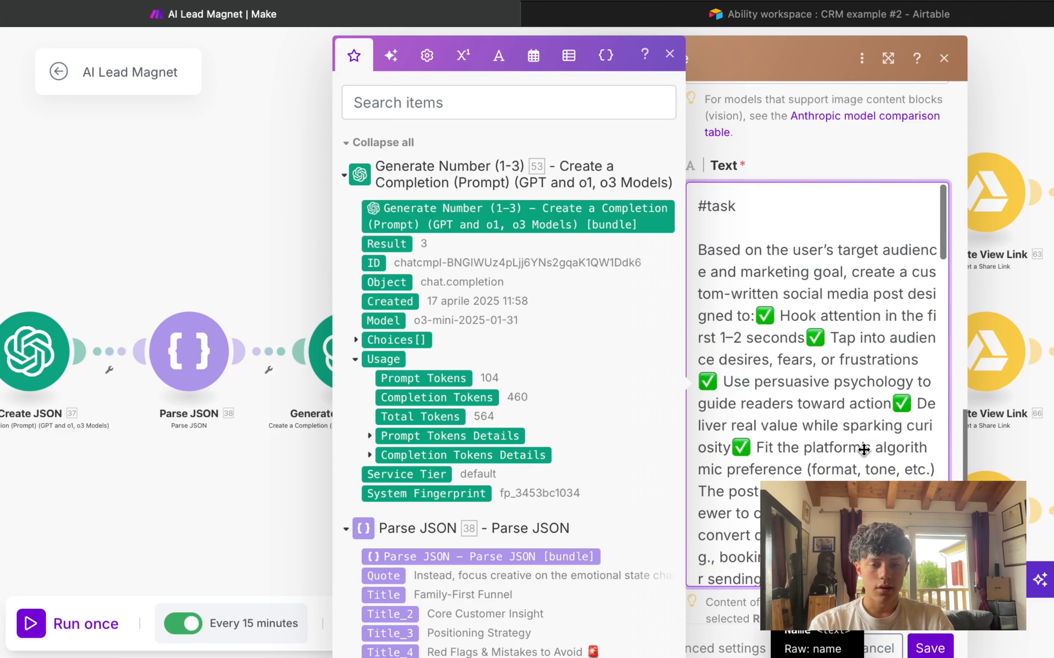
pyautogui.click(932, 650)
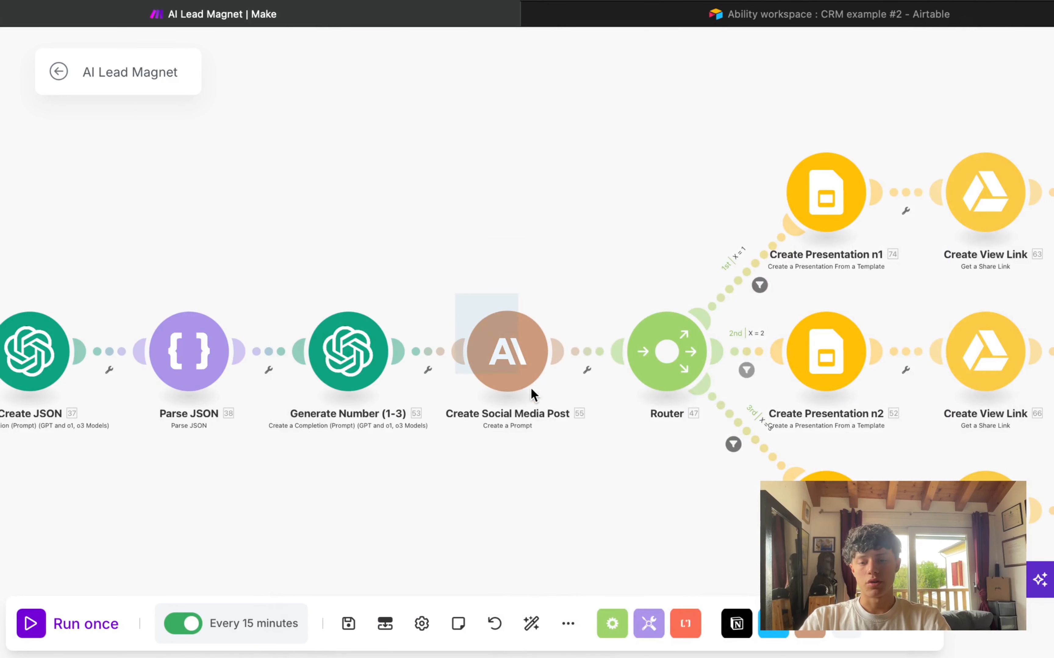
# Step: Inspect the first route's filter: 53. Result equal to 1
pyautogui.moveTo(593, 234); pyautogui.dragTo(352, 133)
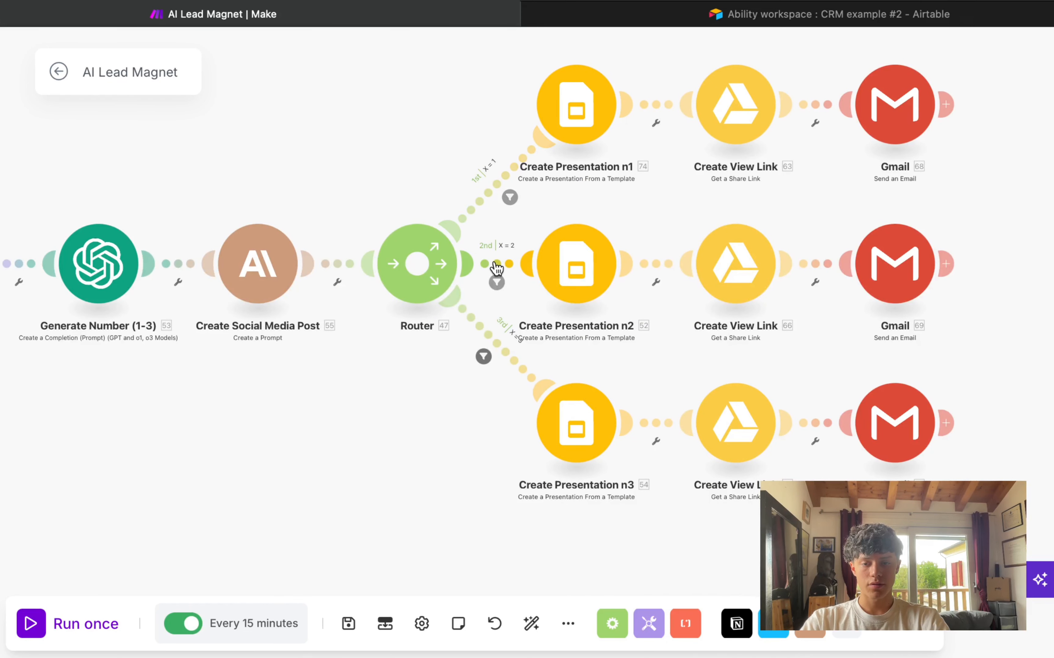
pyautogui.moveTo(382, 169); pyautogui.dragTo(388, 261)
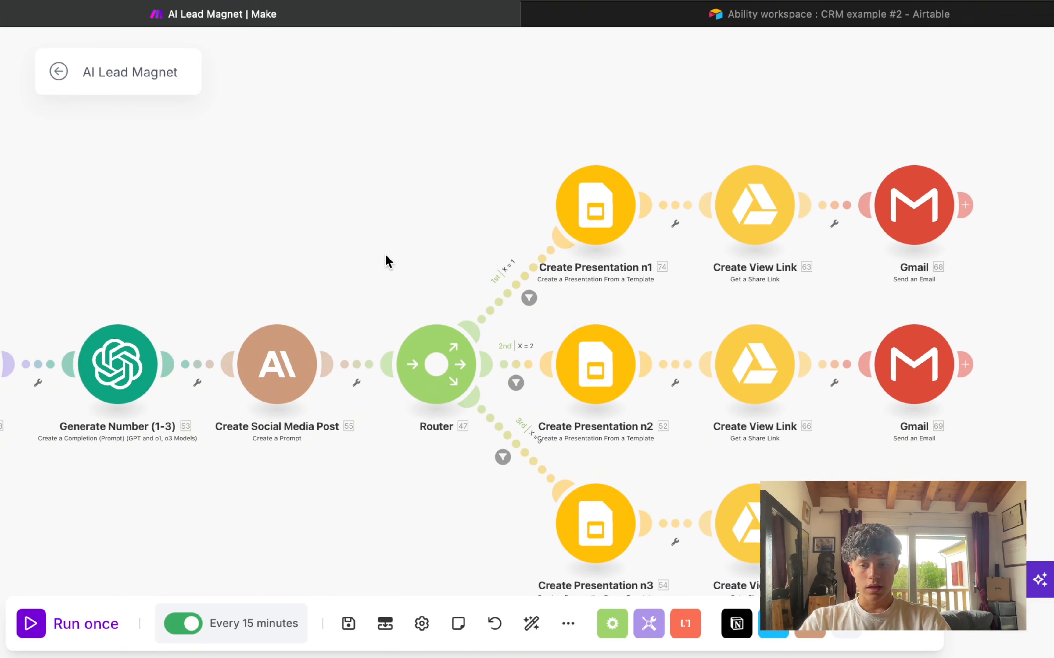
pyautogui.moveTo(494, 283); pyautogui.dragTo(624, 258)
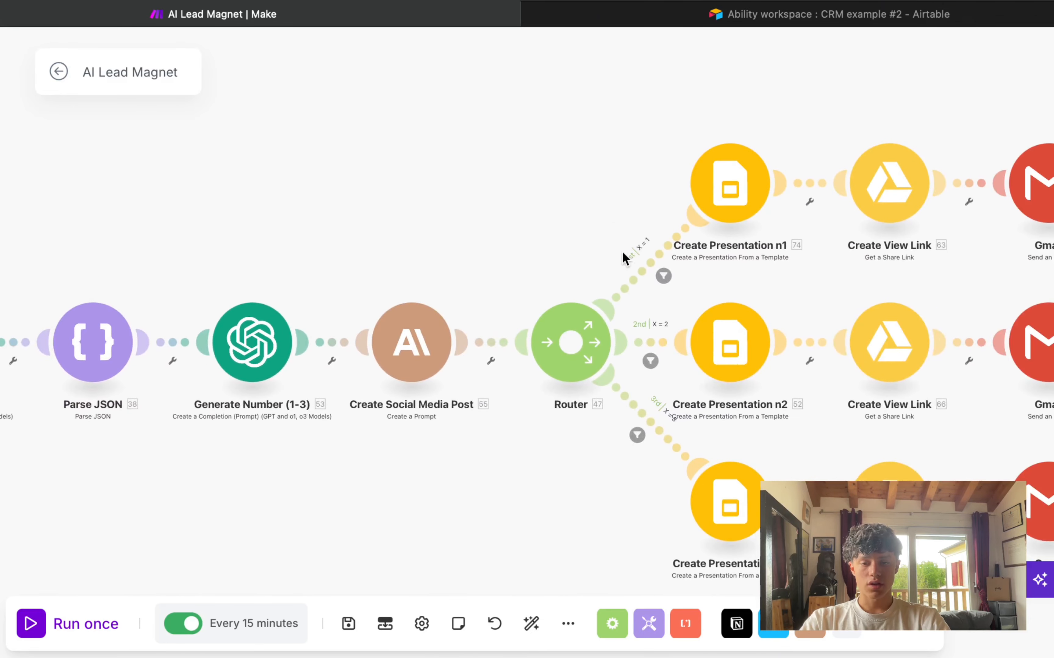
pyautogui.click(668, 255)
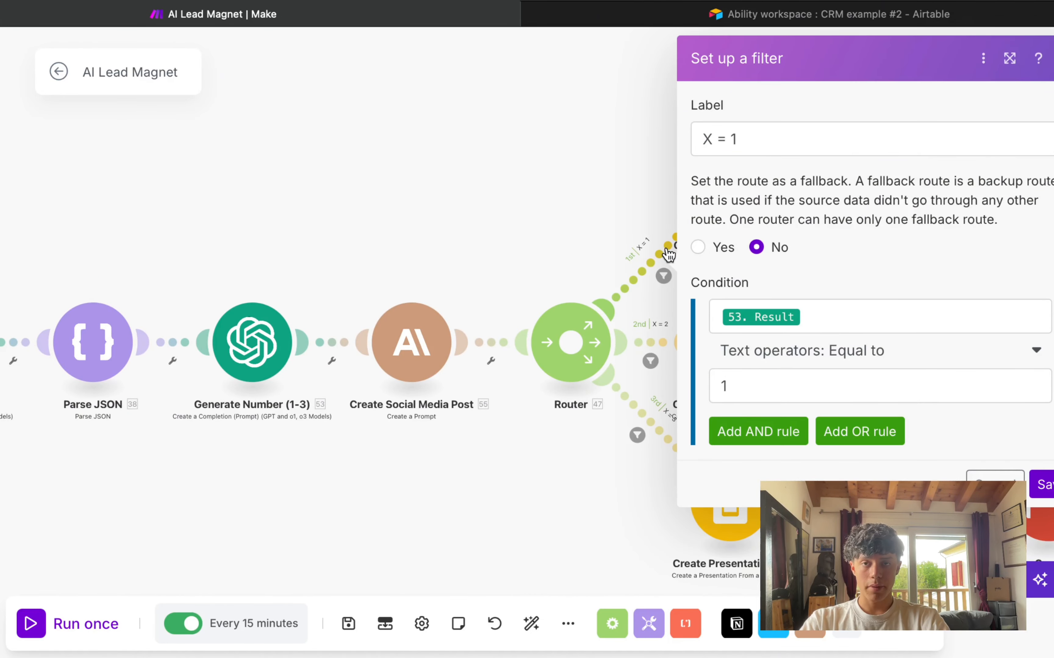
pyautogui.click(756, 144)
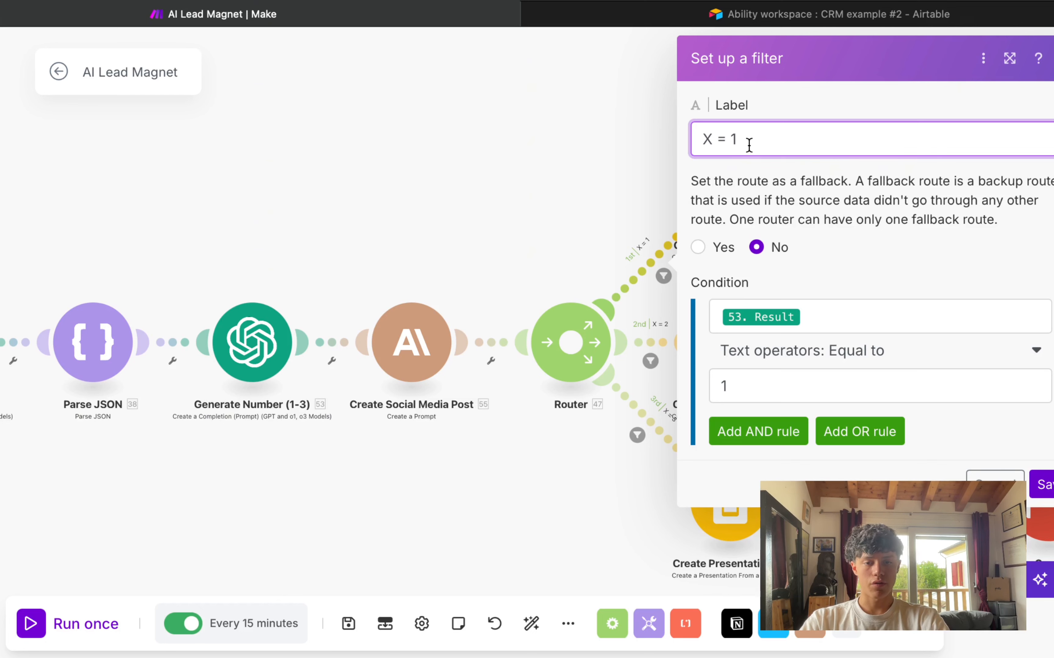
pyautogui.click(768, 143)
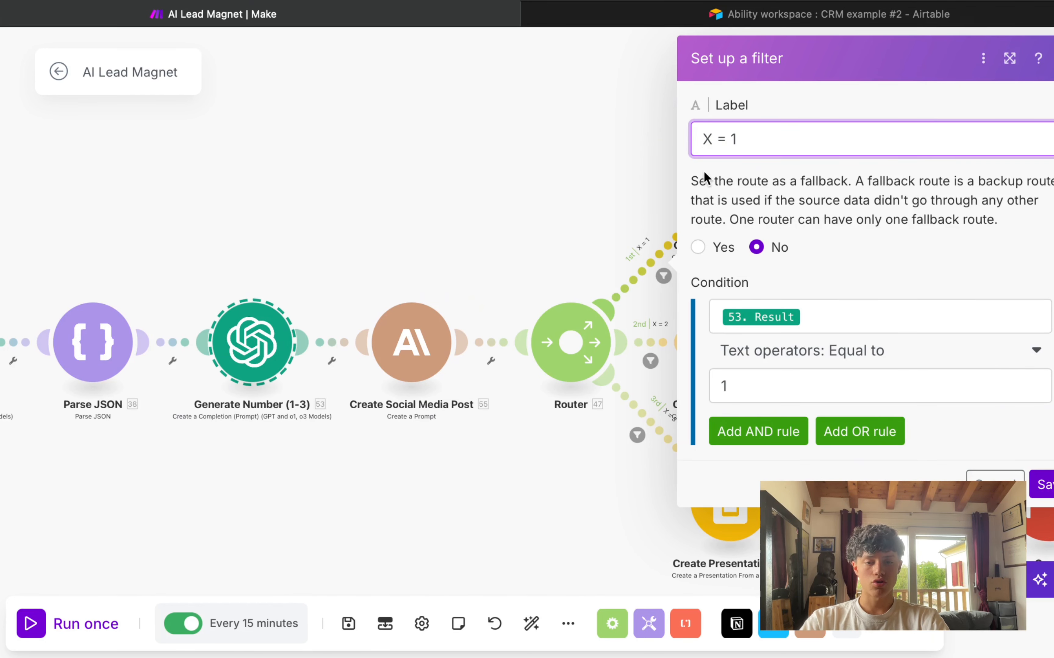
pyautogui.click(785, 134)
pyautogui.click(823, 324)
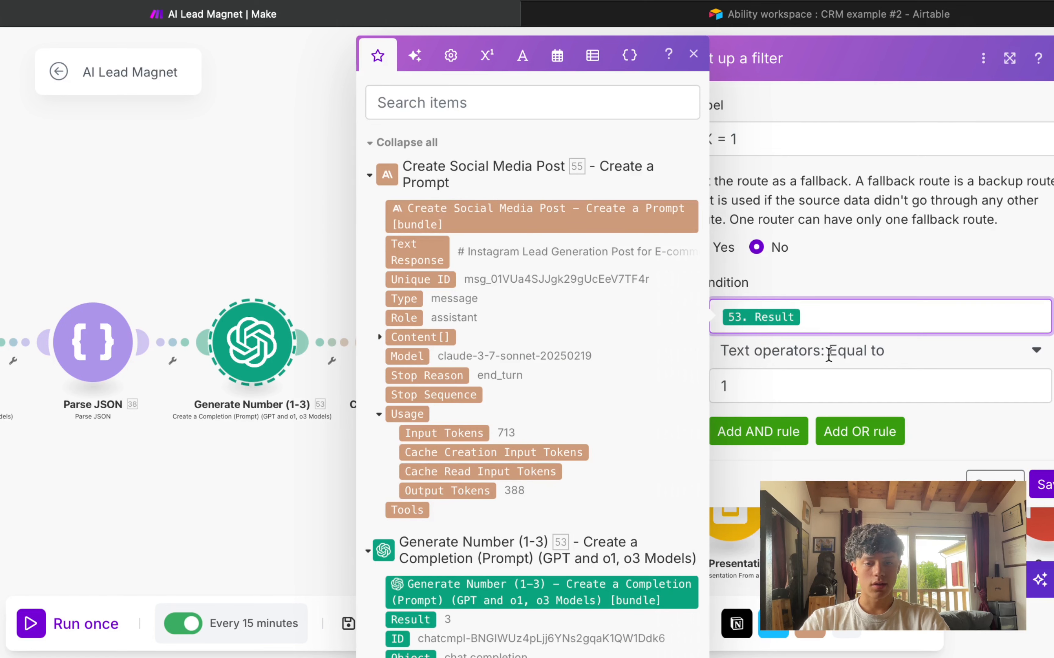
pyautogui.click(785, 380)
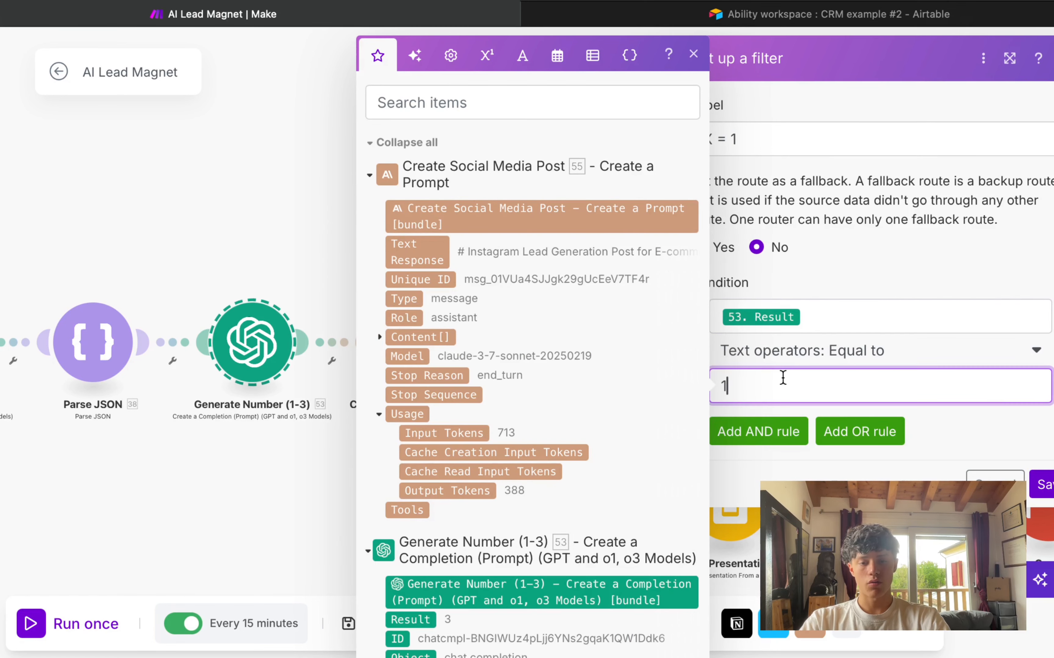
pyautogui.click(826, 324)
pyautogui.scroll(-5, 559, 401)
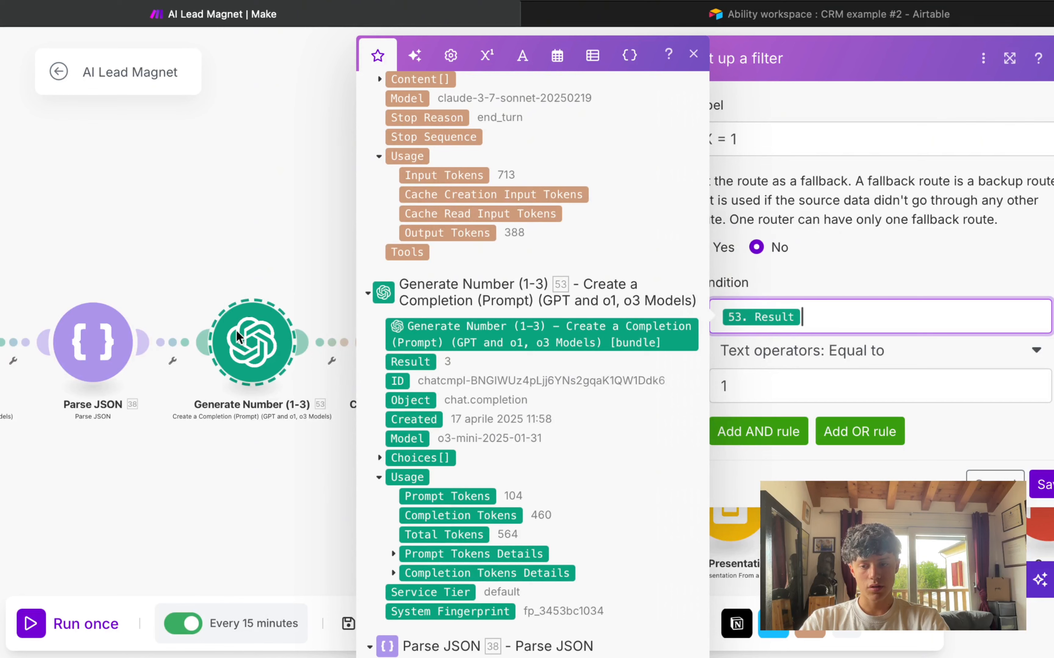
pyautogui.hscroll(6, 303, 407)
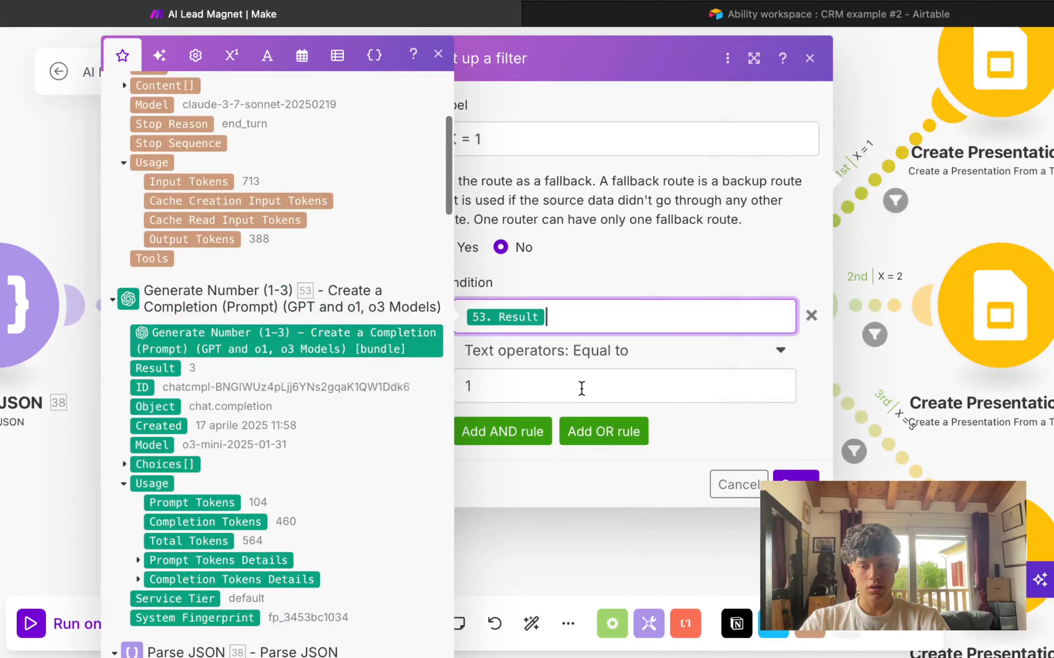
pyautogui.click(817, 62)
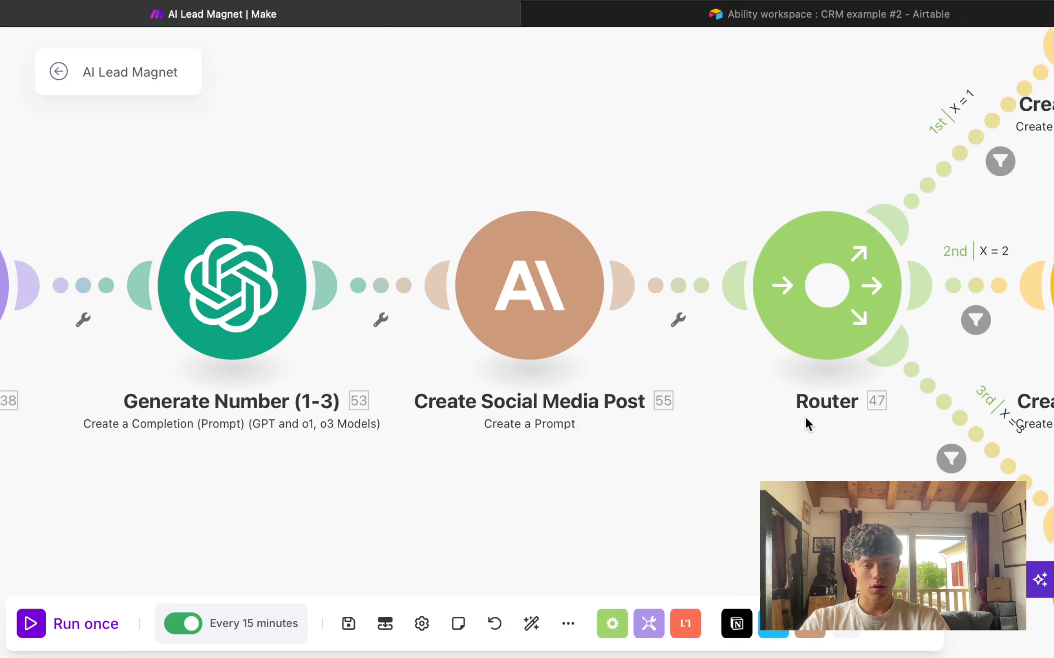
# Step: Check the second and third route filters, comparing Result with 2 and 3
pyautogui.scroll(-5, 649, 449)
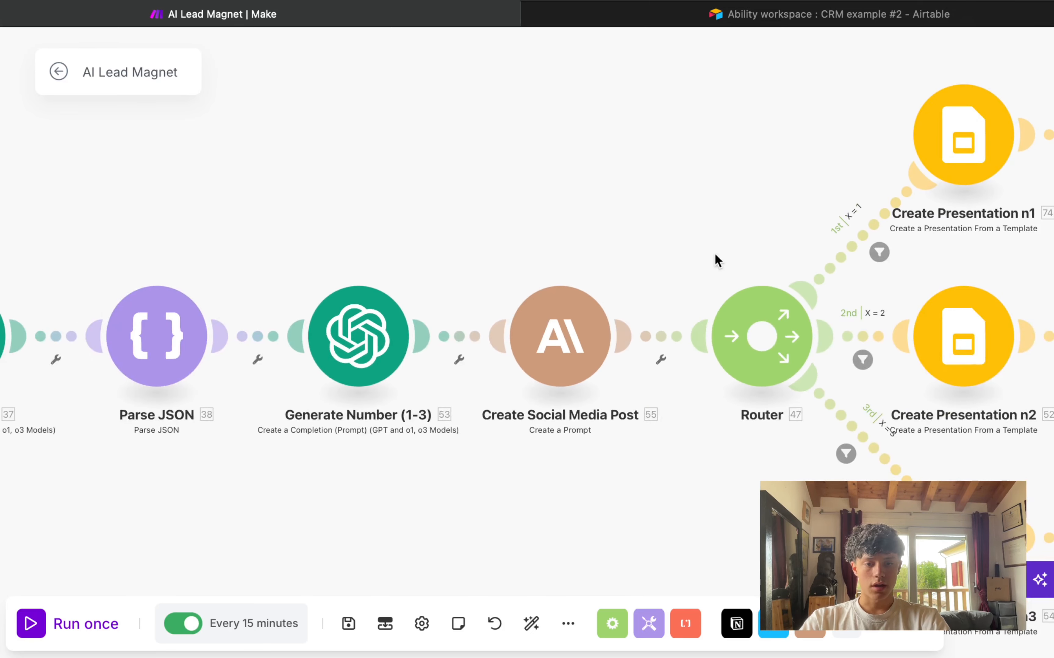
pyautogui.scroll(-3, 567, 221)
pyautogui.click(686, 291)
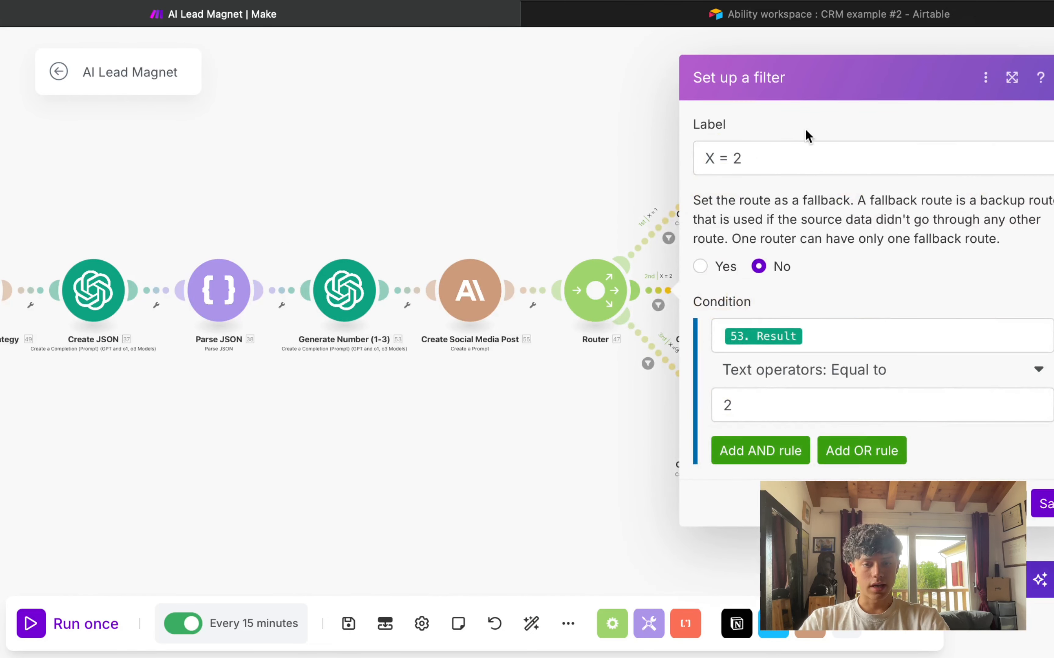
pyautogui.doubleClick(743, 405)
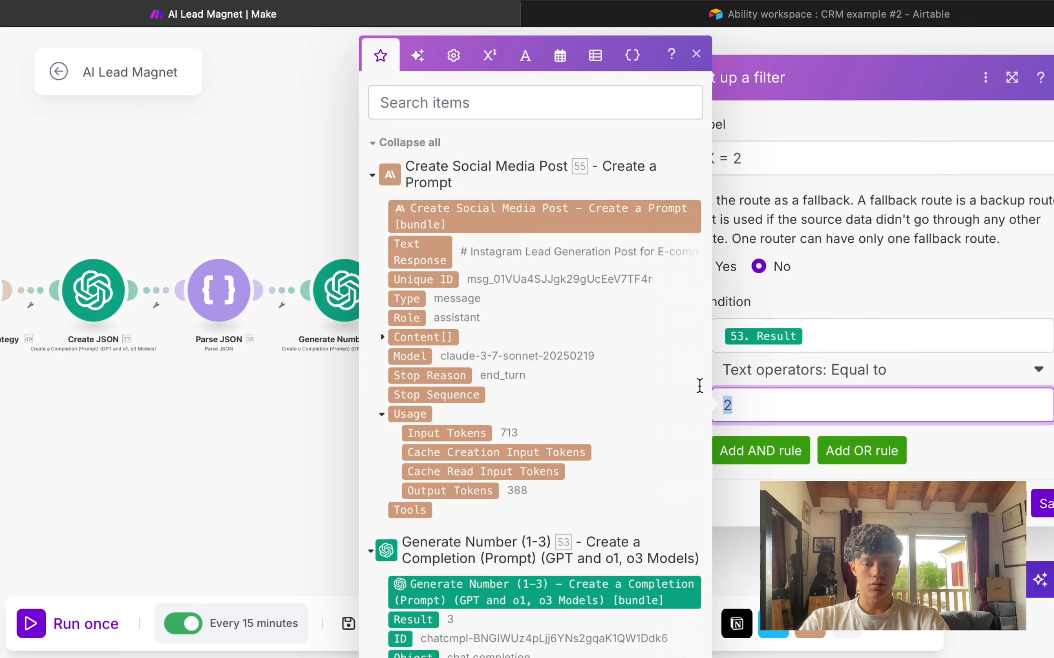
pyautogui.click(209, 454)
pyautogui.click(670, 365)
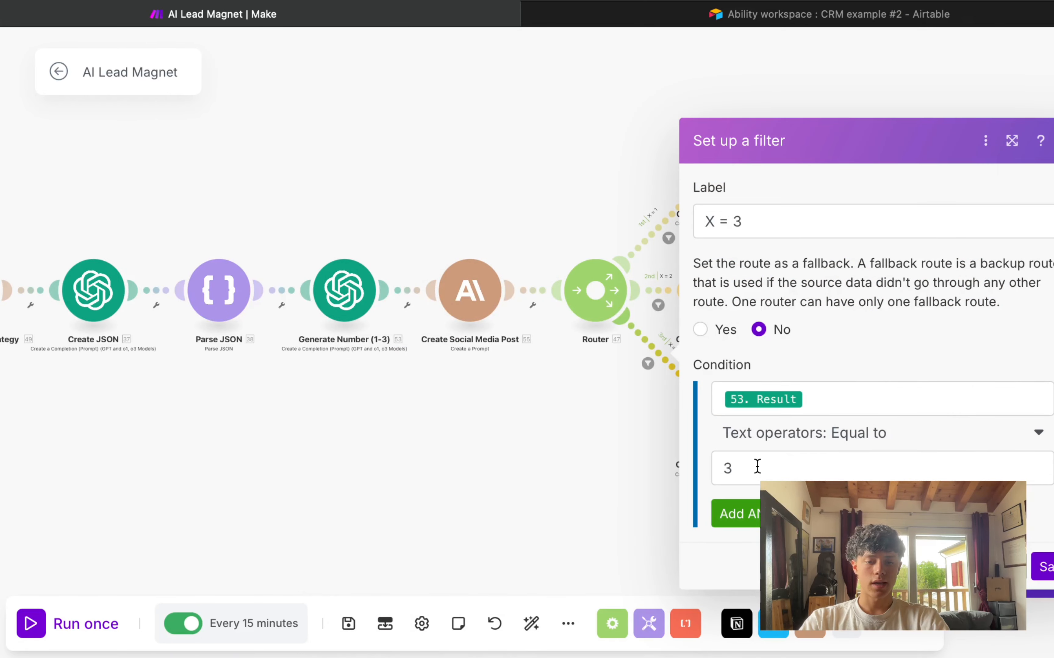
pyautogui.click(757, 466)
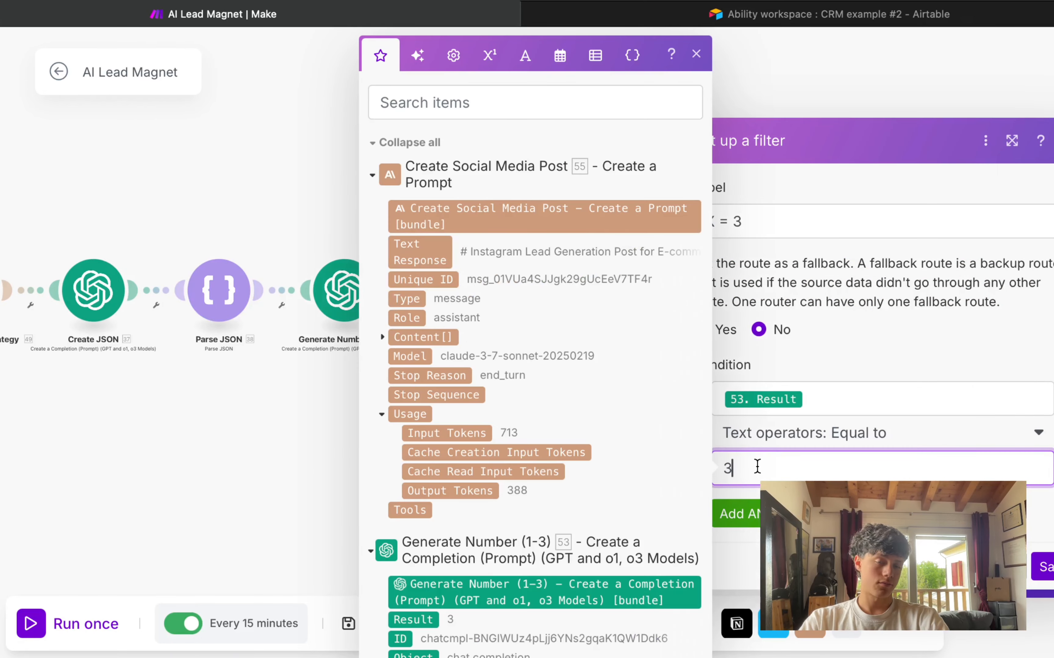
pyautogui.click(242, 466)
# Step: Select all modules on the router's second and third routes
pyautogui.scroll(3, 556, 439)
pyautogui.moveTo(616, 460); pyautogui.dragTo(343, 491)
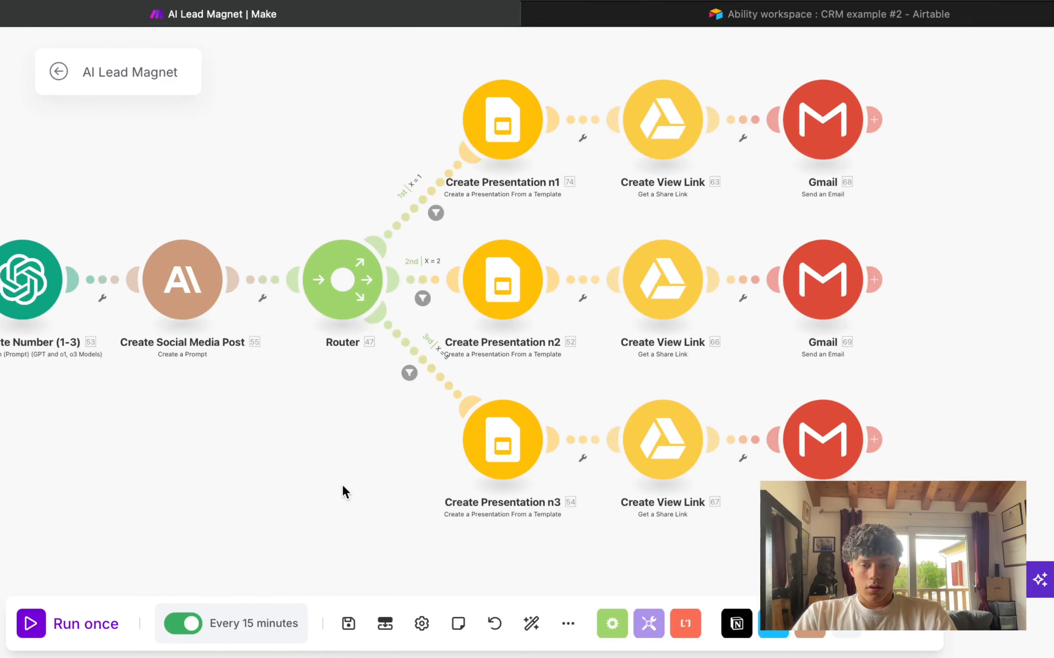
pyautogui.scroll(-2, 343, 492)
pyautogui.scroll(1, 336, 131)
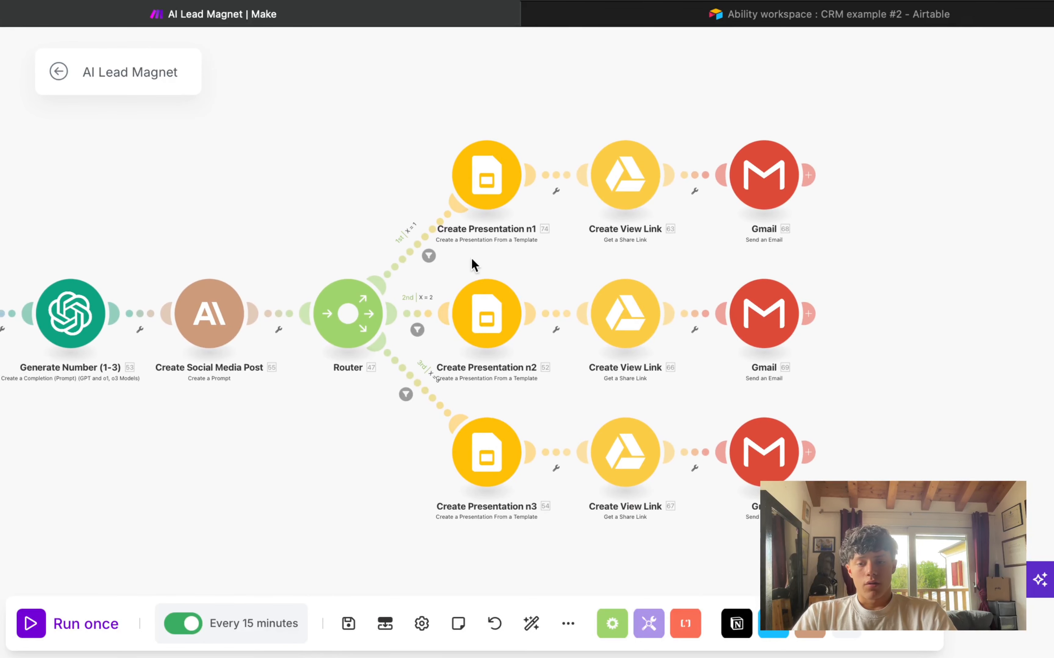
pyautogui.moveTo(441, 258); pyautogui.dragTo(826, 480)
# Step: Delete the selected route modules and auto-arrange the remaining modules in one row
pyautogui.press('Delete')
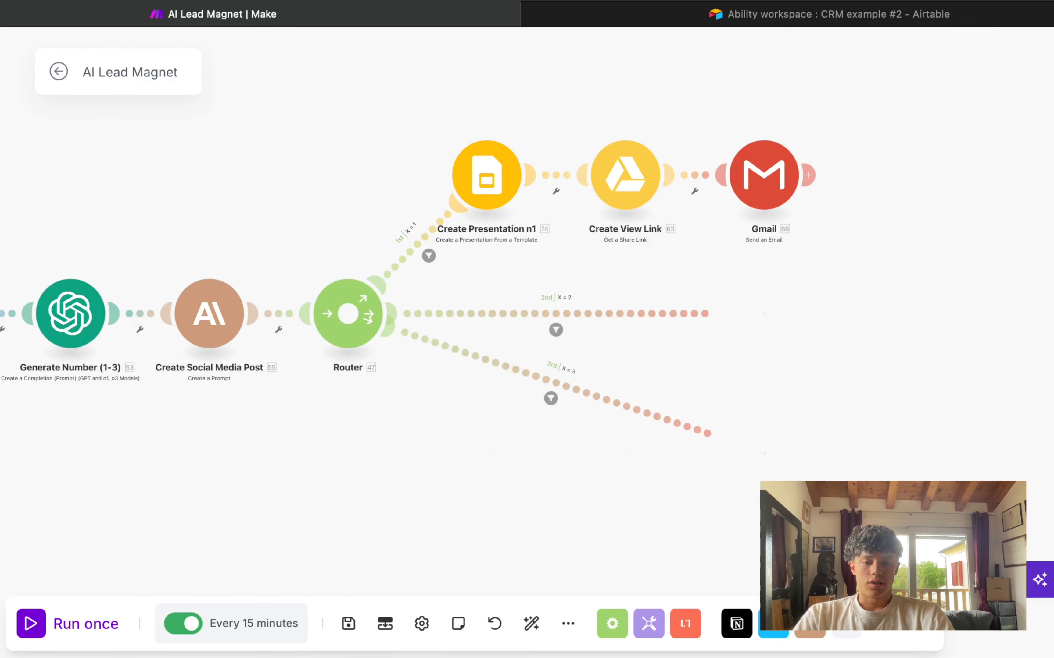
pyautogui.click(530, 624)
pyautogui.scroll(5, 778, 342)
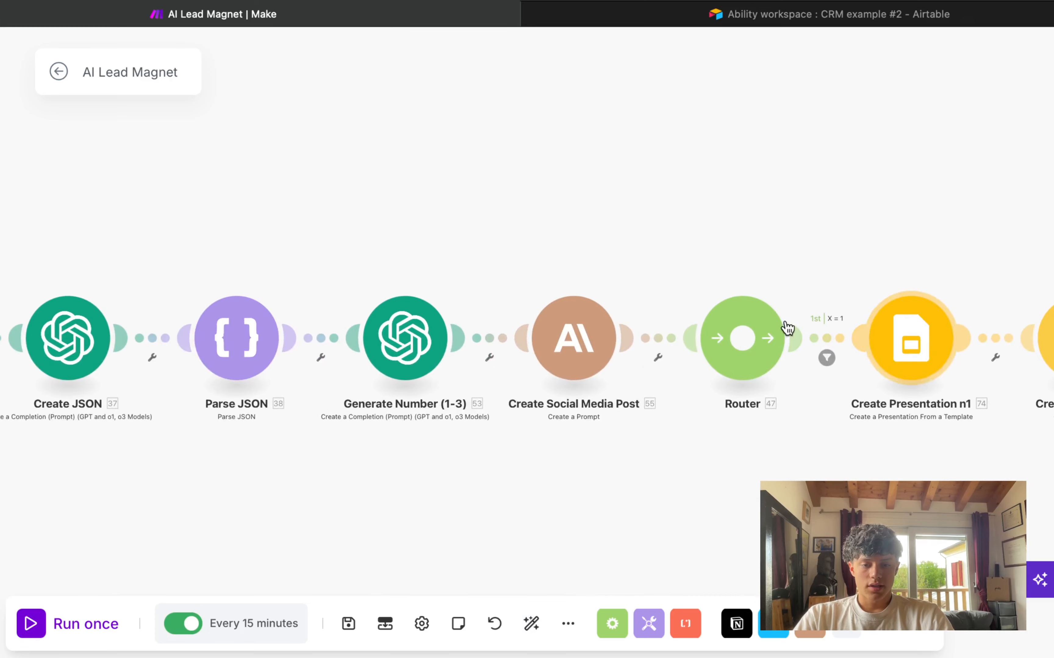
pyautogui.moveTo(646, 221); pyautogui.dragTo(137, 222)
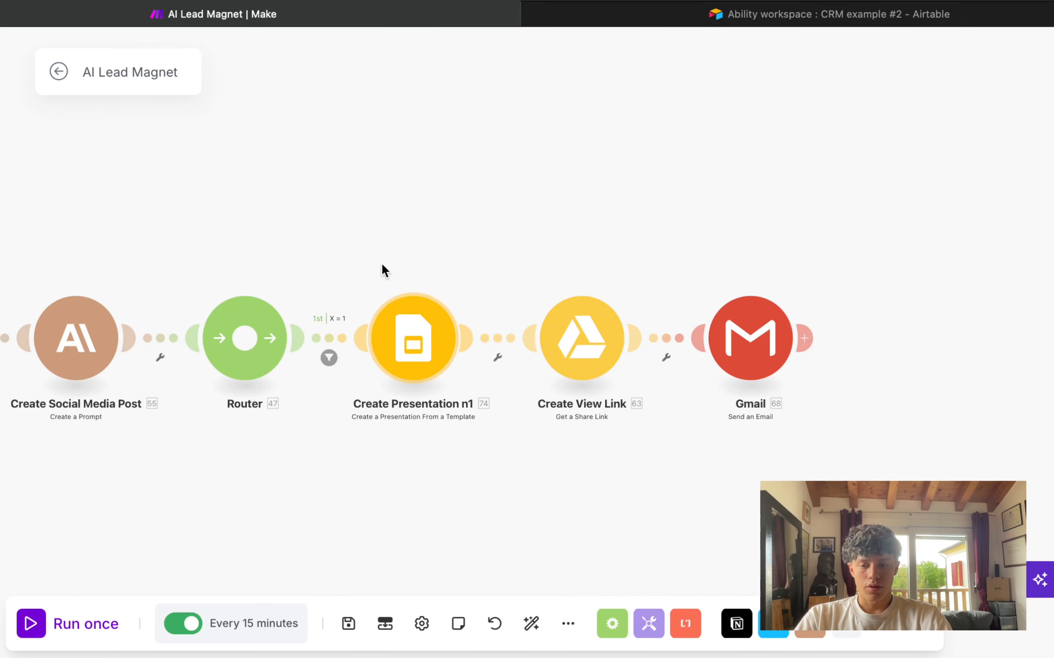
pyautogui.moveTo(380, 263); pyautogui.dragTo(756, 185)
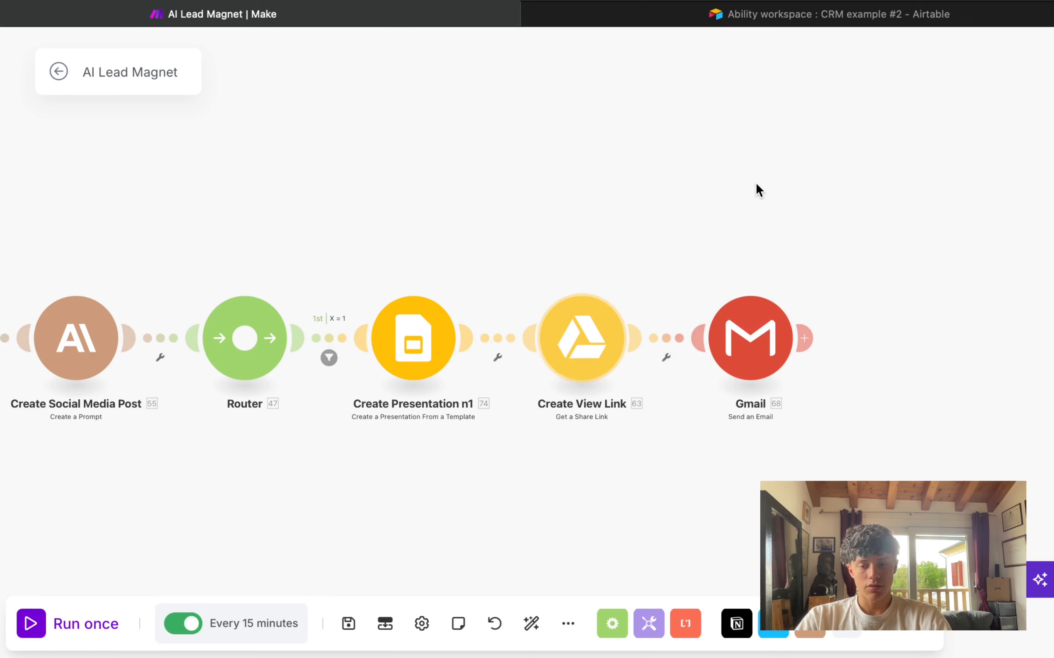
# Step: Restore the latest saved version from the scenario's previous versions
pyautogui.click(496, 627)
pyautogui.click(546, 359)
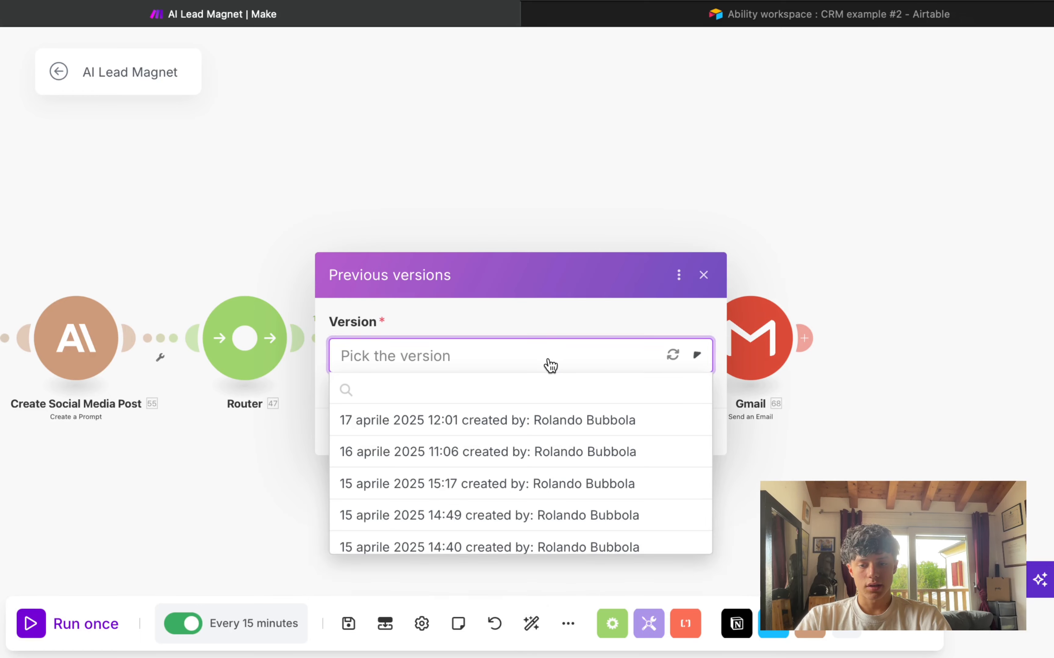
pyautogui.click(533, 421)
# Step: Copy the top branch's three modules and paste two duplicates onto the canvas
pyautogui.moveTo(478, 193); pyautogui.dragTo(833, 292)
pyautogui.press('super+c')
pyautogui.press('super+v')
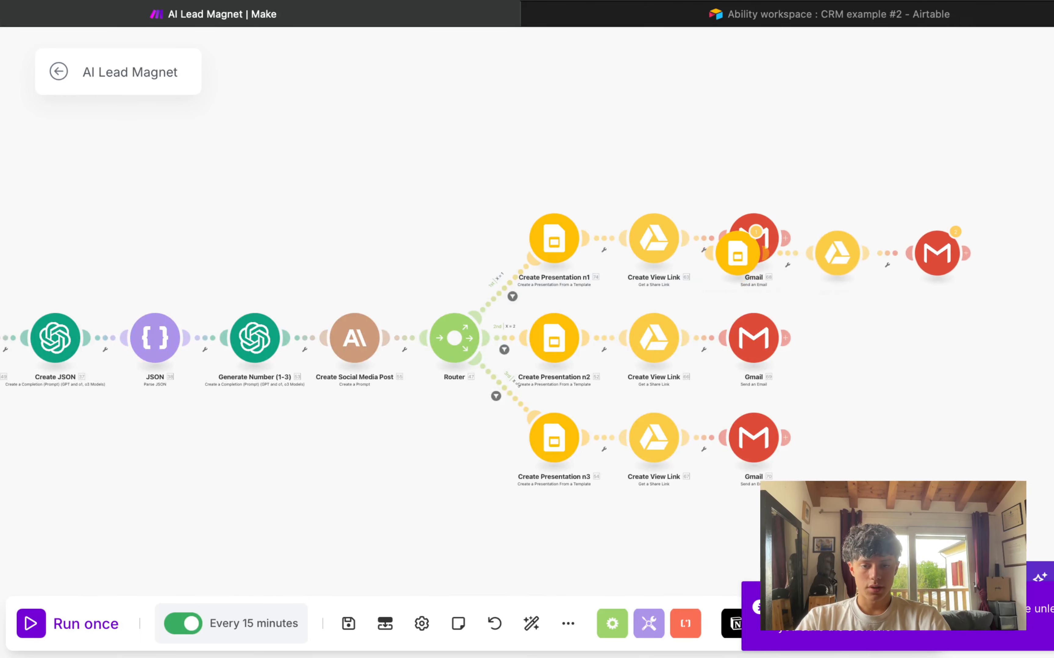
pyautogui.click(735, 266)
pyautogui.press('super+v')
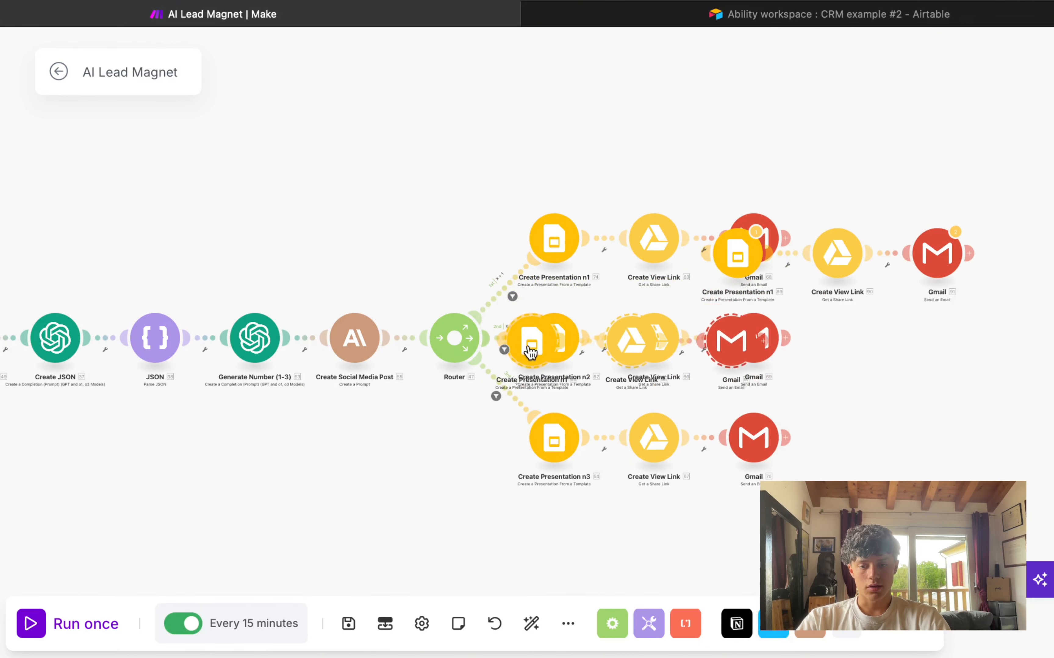
pyautogui.click(634, 135)
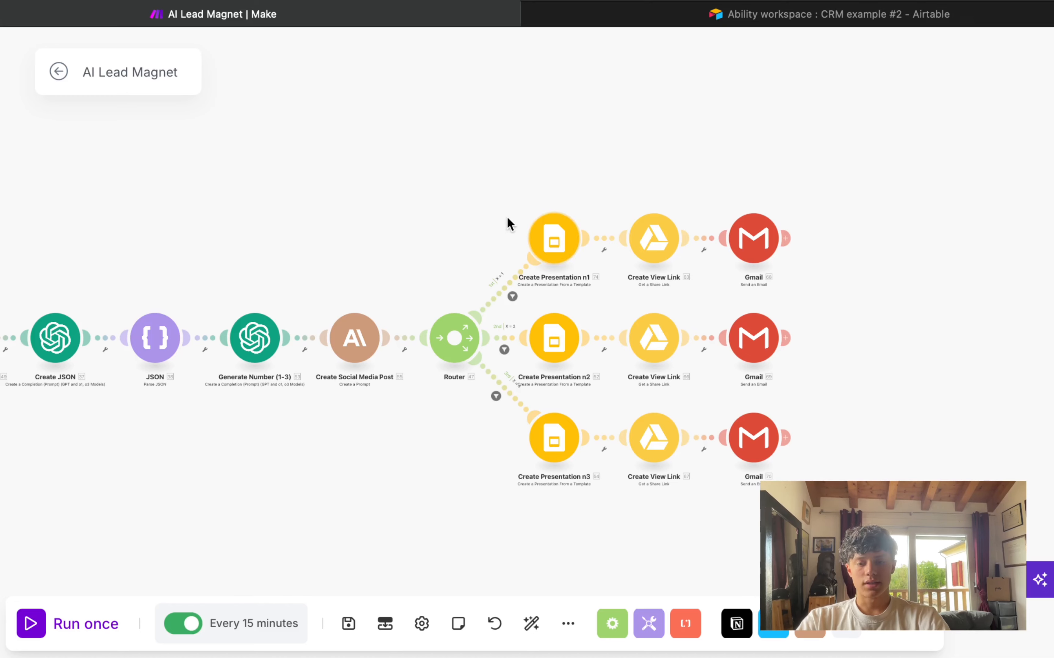
pyautogui.scroll(5, 501, 181)
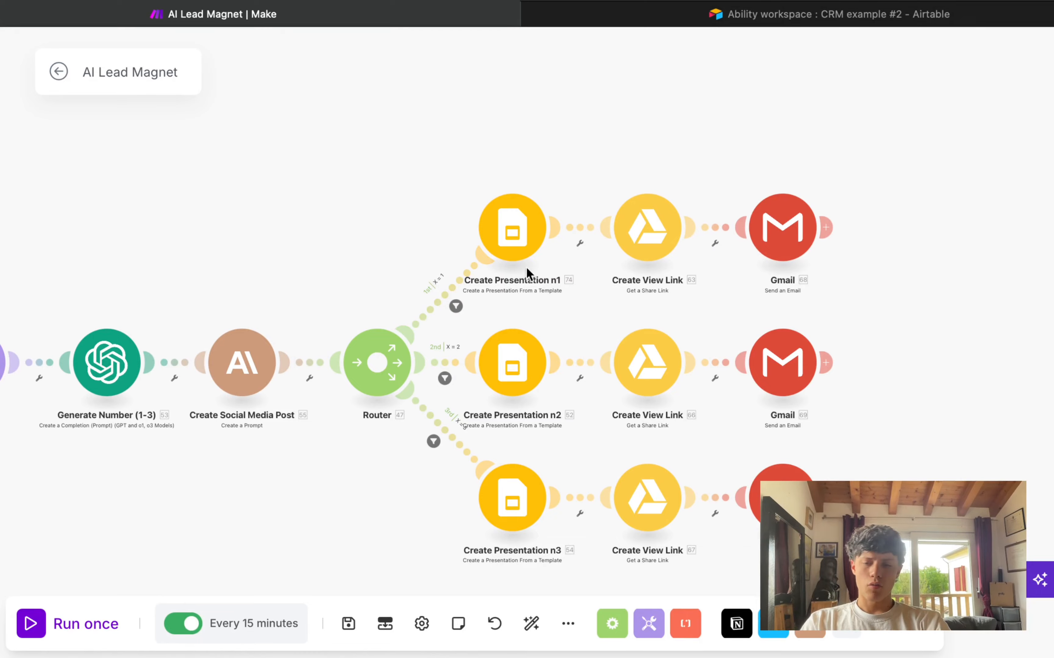
pyautogui.moveTo(405, 152); pyautogui.dragTo(922, 307)
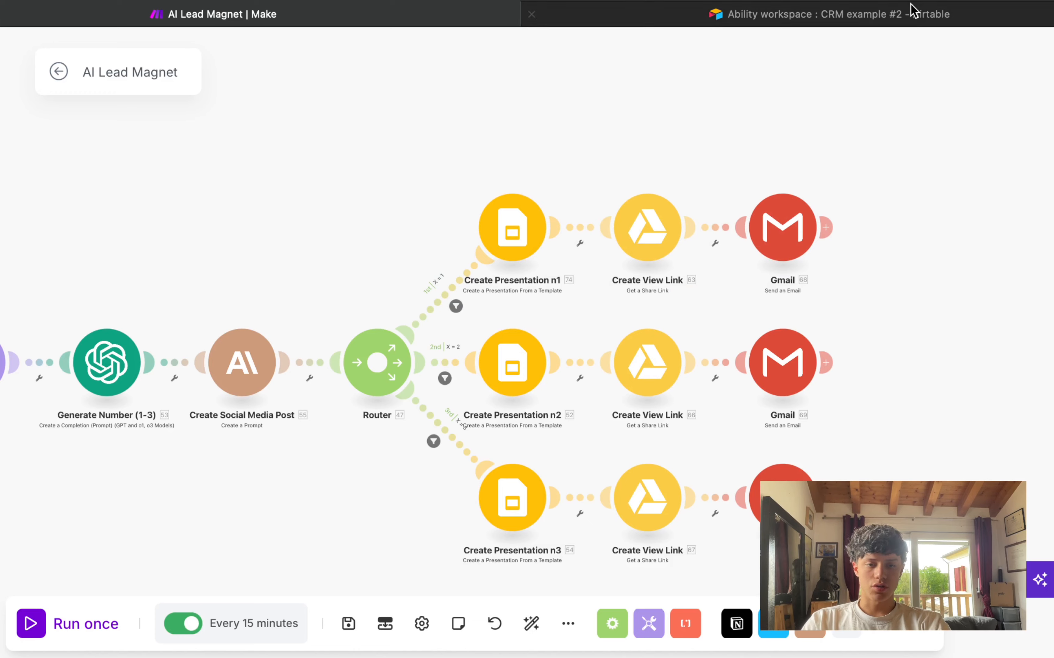
# Step: Search 'google slides templates' in a new tab and open the Slidesgo site
pyautogui.press('super+t')
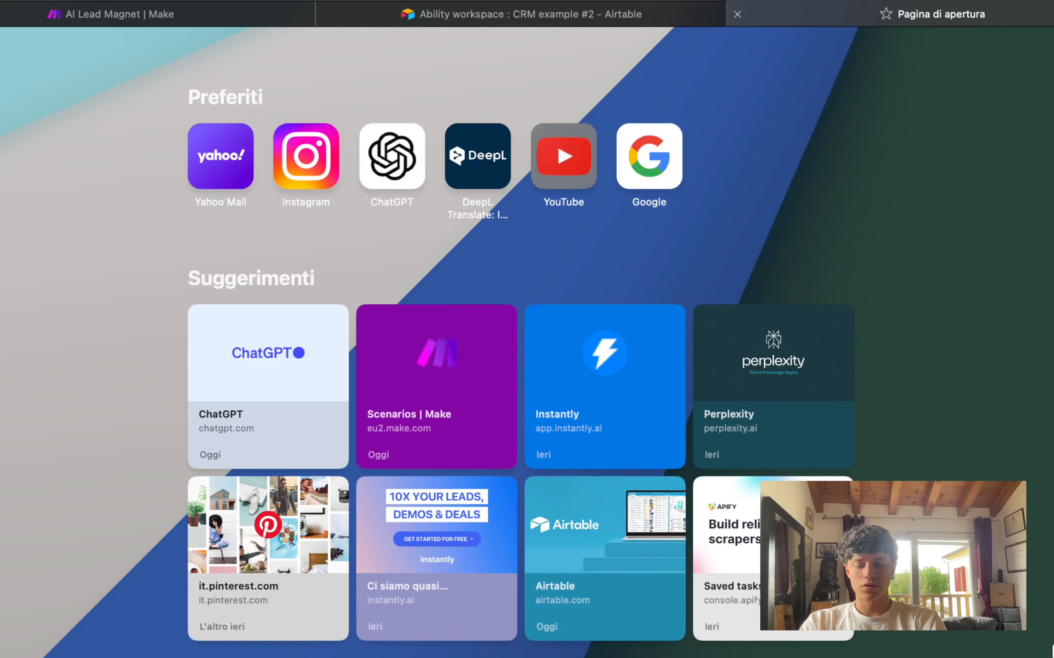
pyautogui.write('google slides templa')
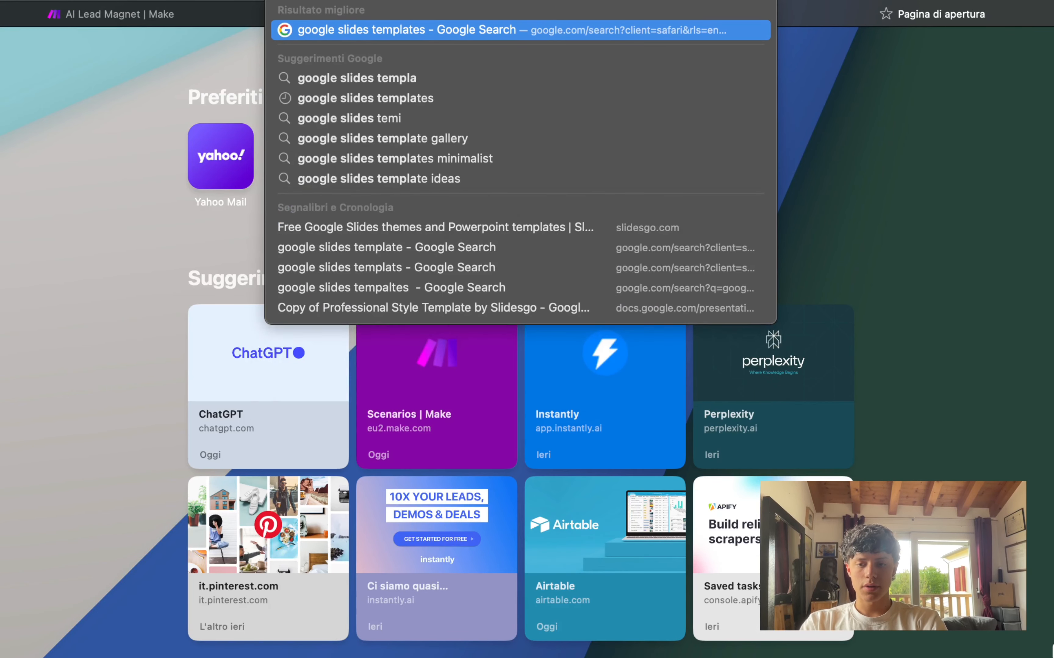
pyautogui.press('Return')
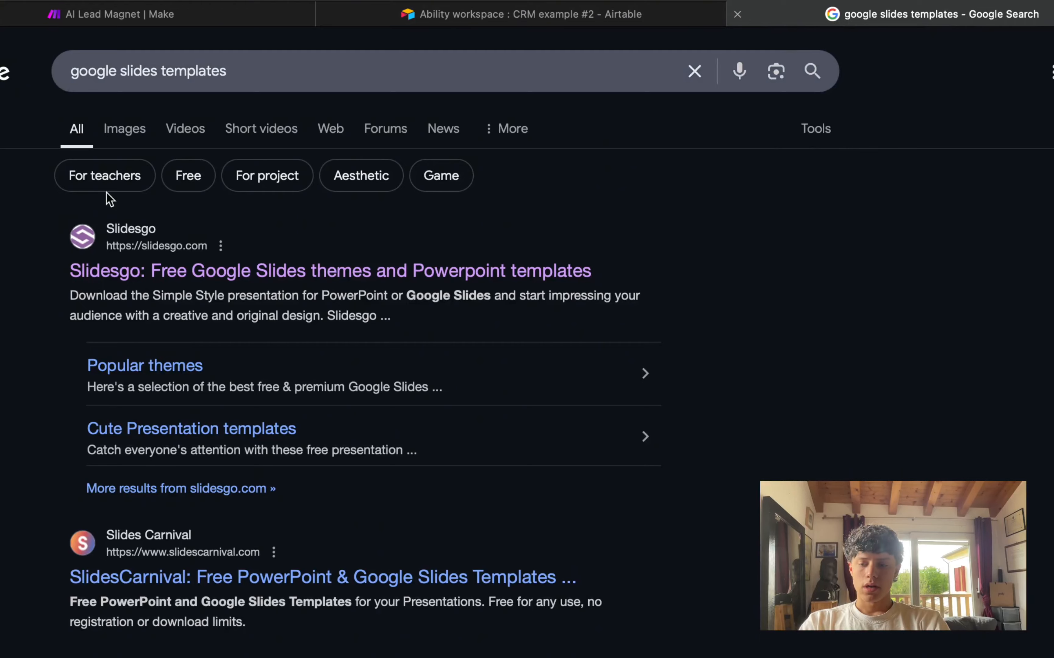
pyautogui.click(199, 270)
# Step: Preview the Minimalist Pitch Deck template and choose its Google Slides download option
pyautogui.scroll(-10, 449, 337)
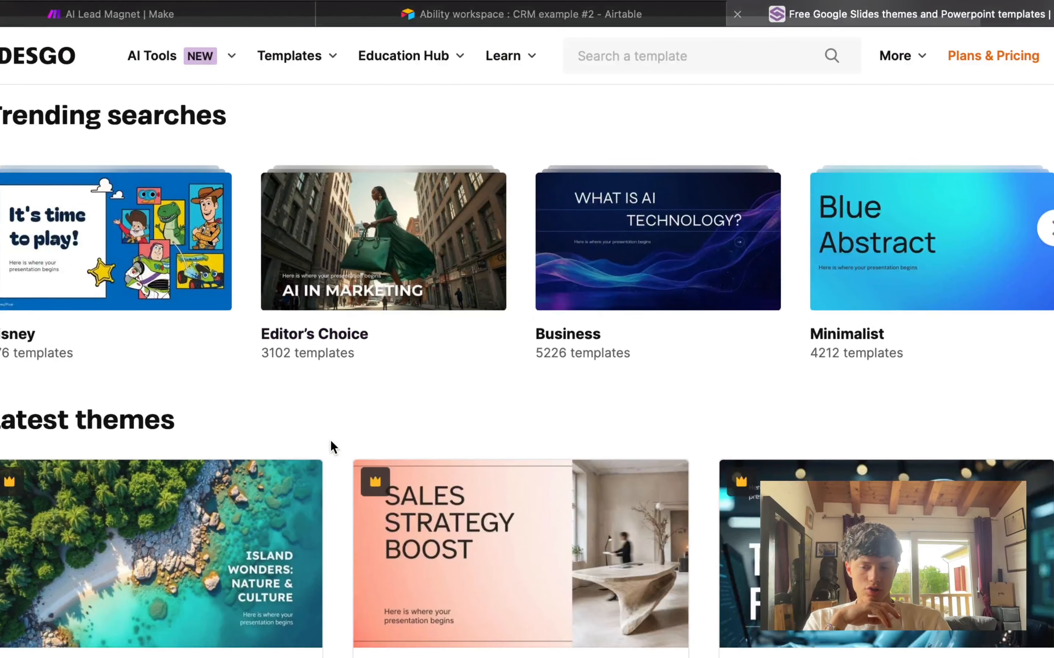
pyautogui.scroll(-10, 332, 447)
pyautogui.scroll(-5, 332, 447)
pyautogui.scroll(2, 333, 447)
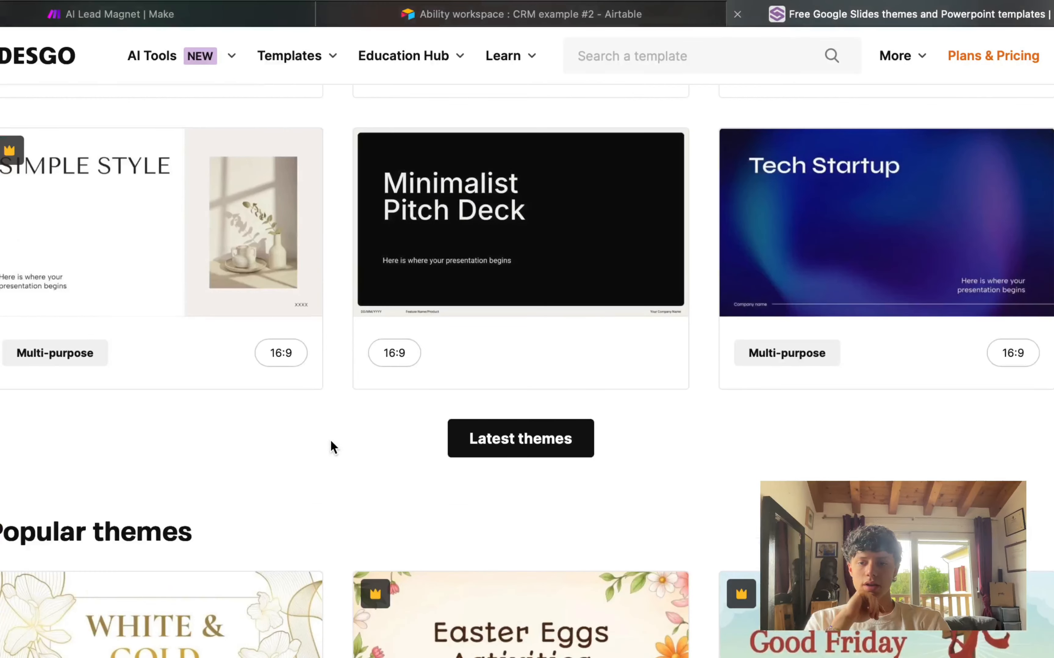
pyautogui.click(669, 224)
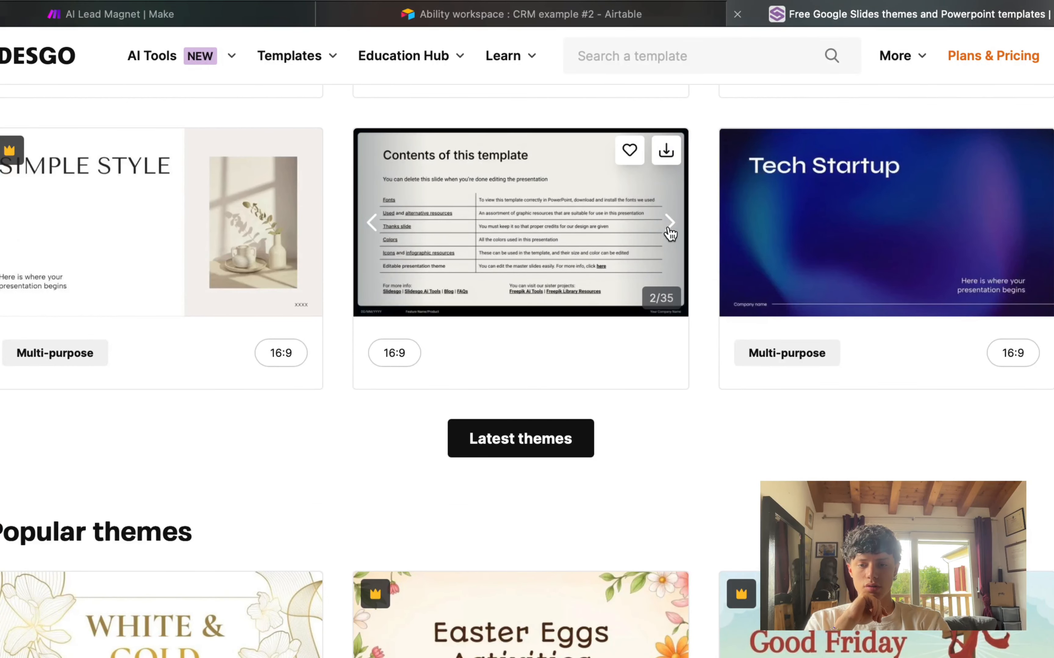
pyautogui.click(670, 225)
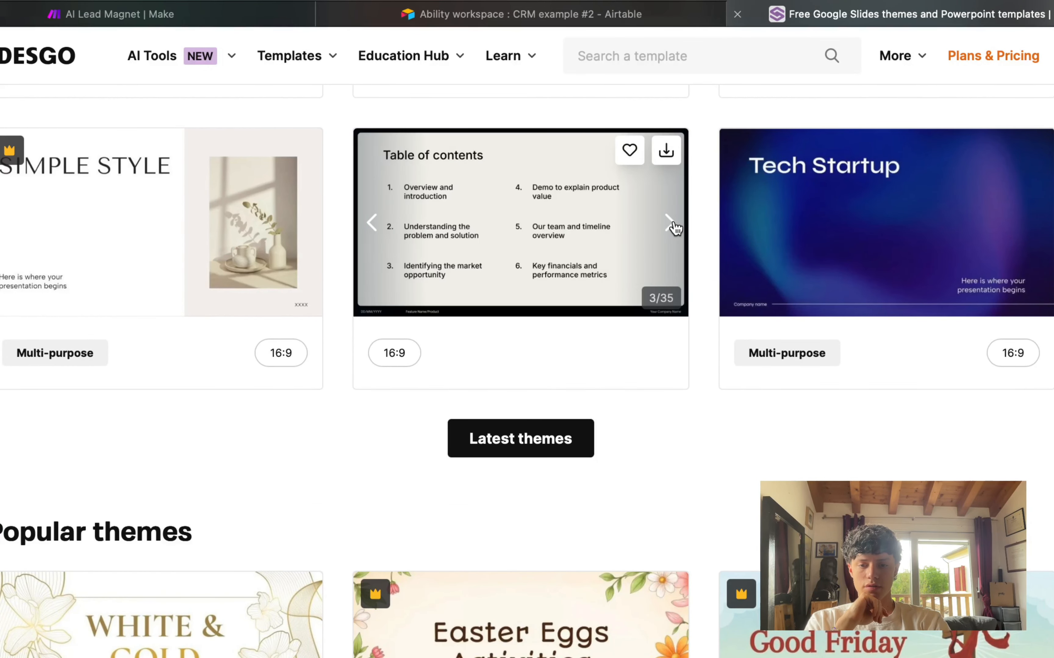
pyautogui.click(670, 224)
pyautogui.click(670, 225)
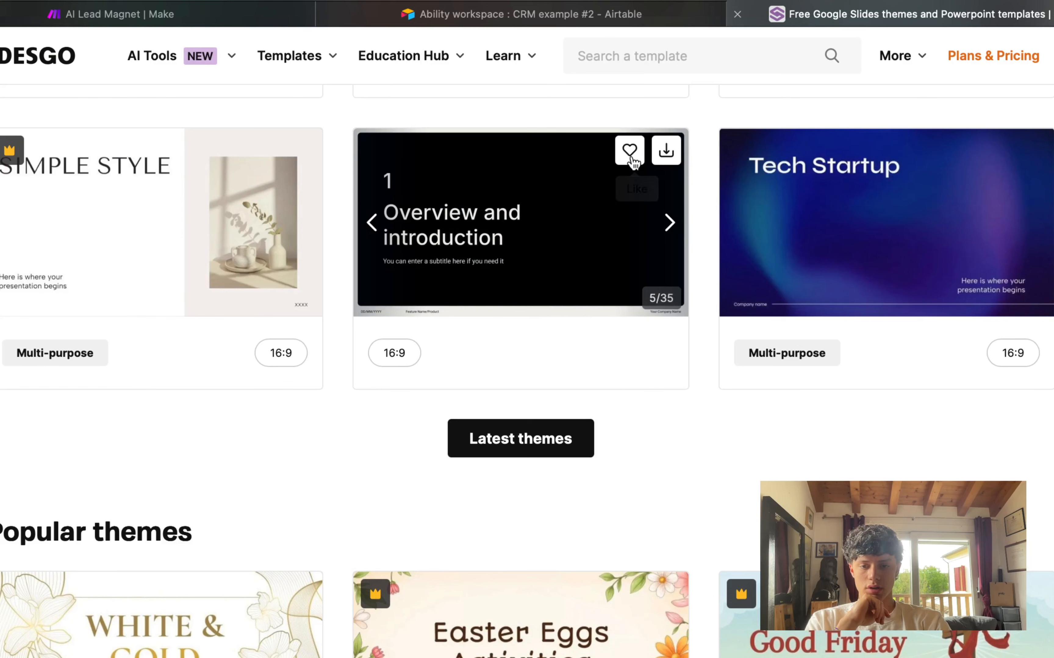
pyautogui.click(666, 151)
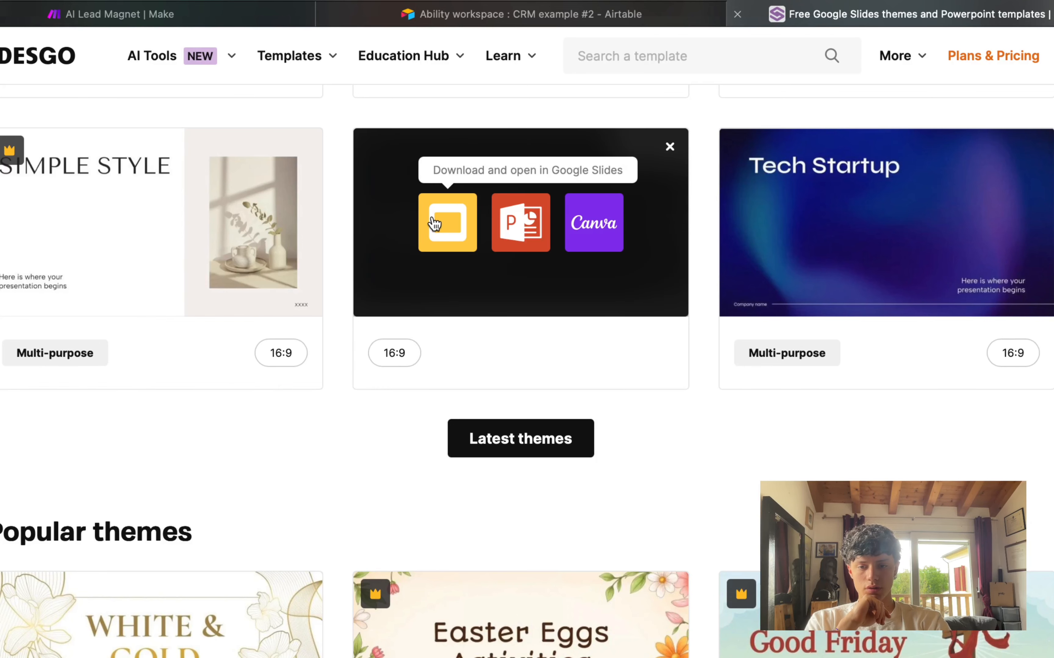
pyautogui.click(448, 222)
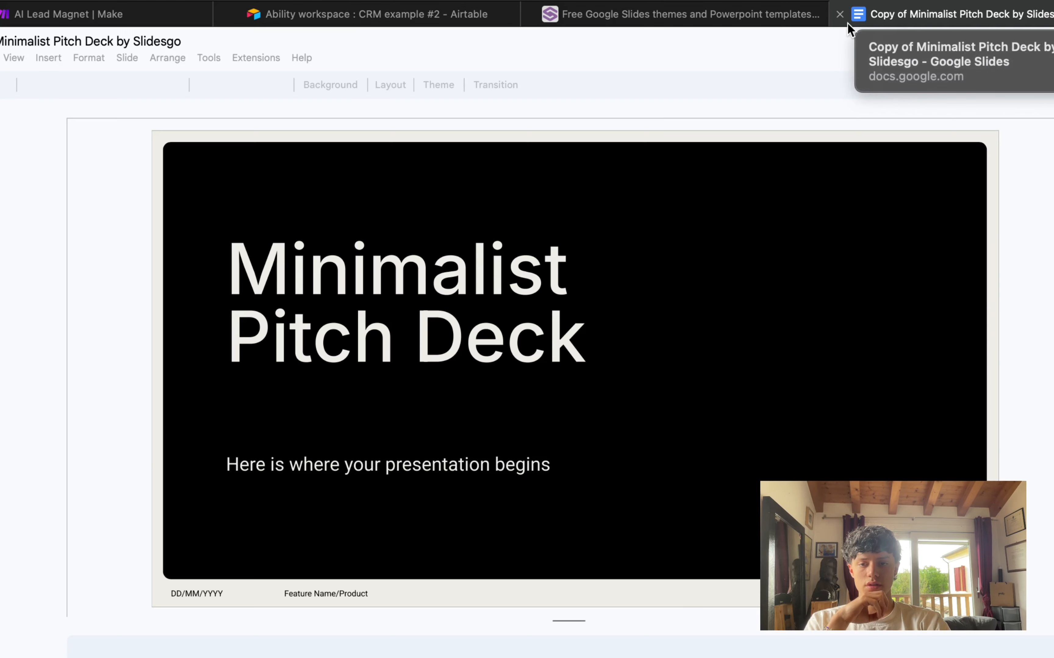
# Step: Place the cursor in the 'Minimalist Pitch Deck' title text box of the copied deck
pyautogui.click(365, 294)
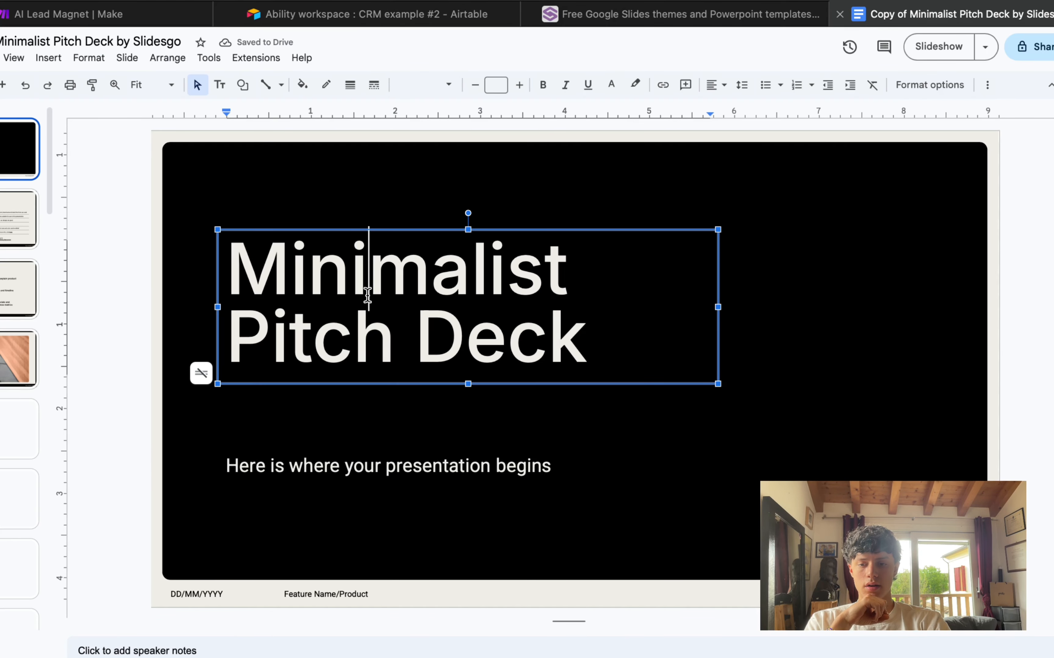
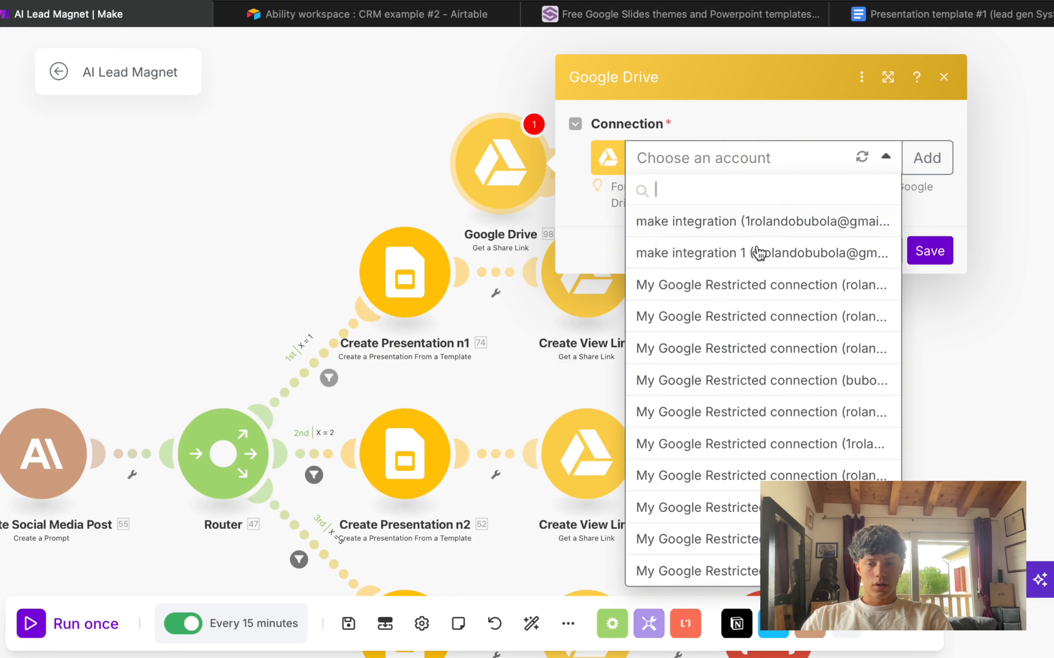
# Step: Choose the Google account for the Google Drive connection and continue to update its permissions
pyautogui.click(761, 222)
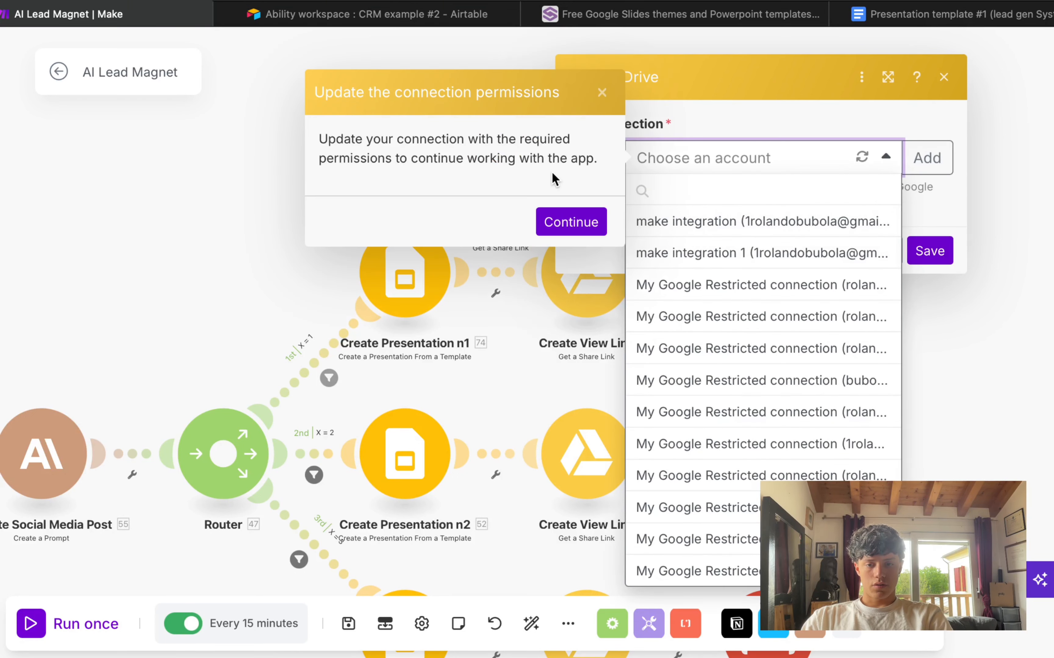
pyautogui.click(574, 221)
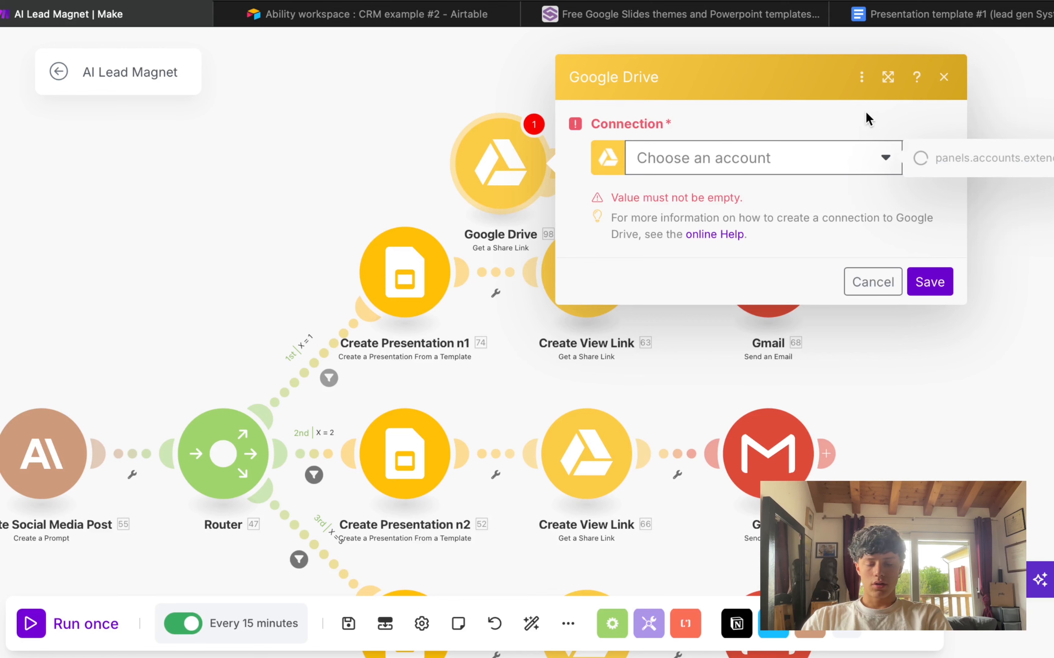
# Step: Discard the extra Google Drive module and open the top Create View Link settings
pyautogui.click(941, 79)
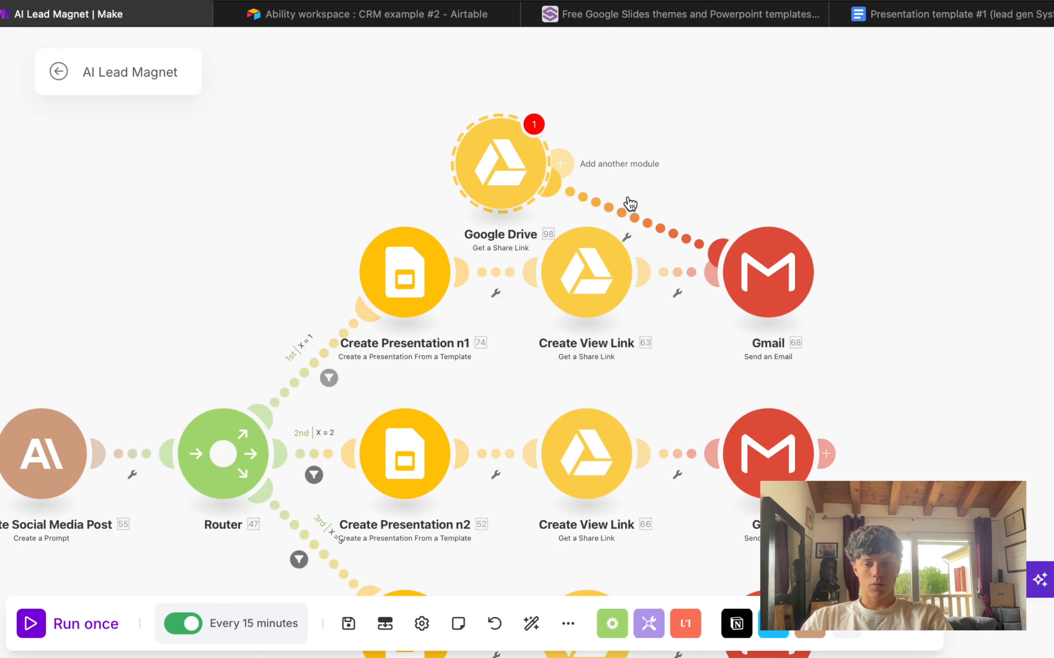
pyautogui.click(573, 296)
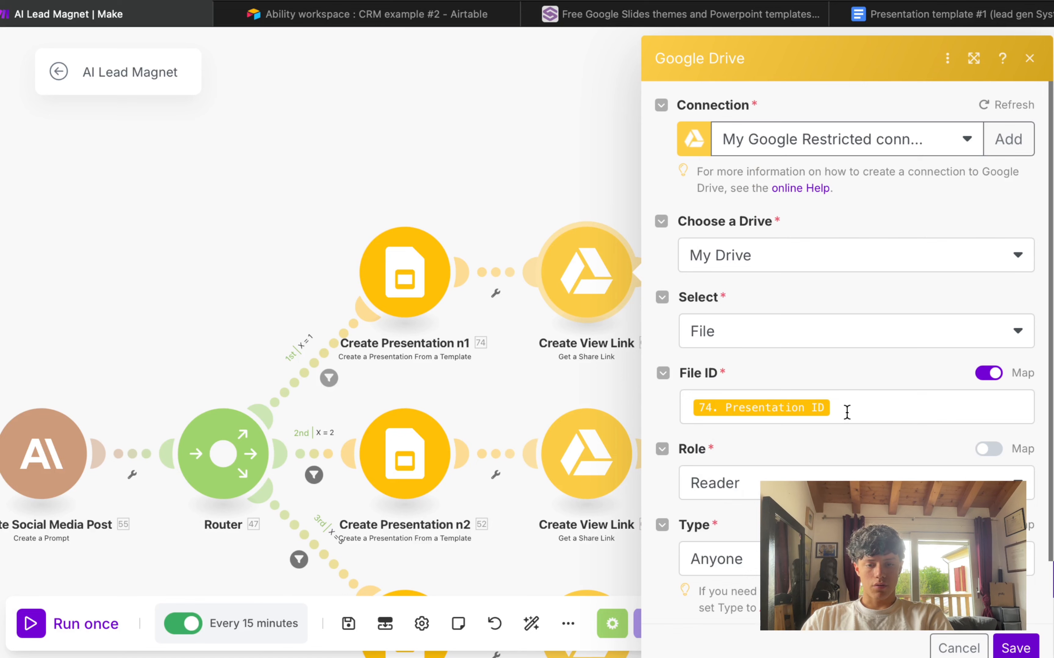
pyautogui.click(847, 412)
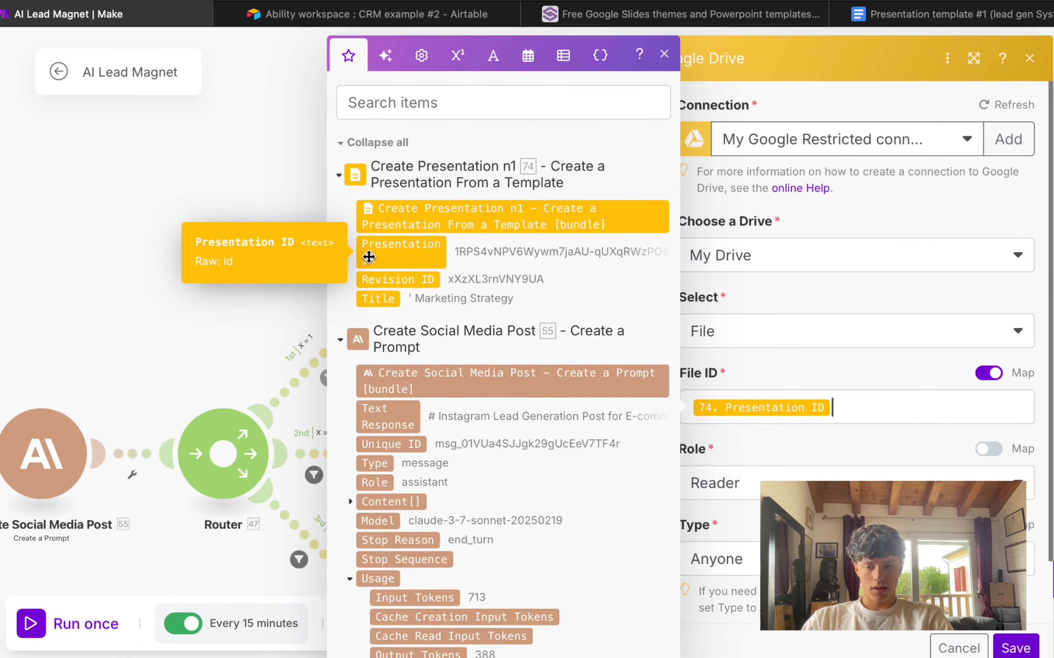
pyautogui.click(851, 311)
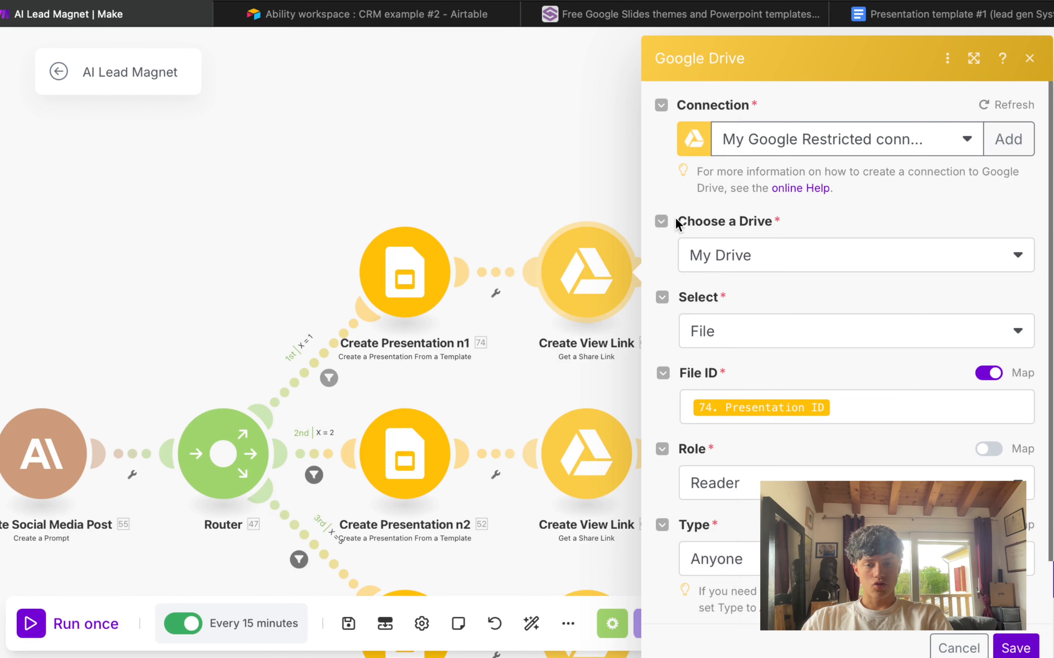
pyautogui.moveTo(675, 219); pyautogui.dragTo(776, 218)
pyautogui.click(807, 217)
pyautogui.moveTo(680, 300); pyautogui.dragTo(766, 298)
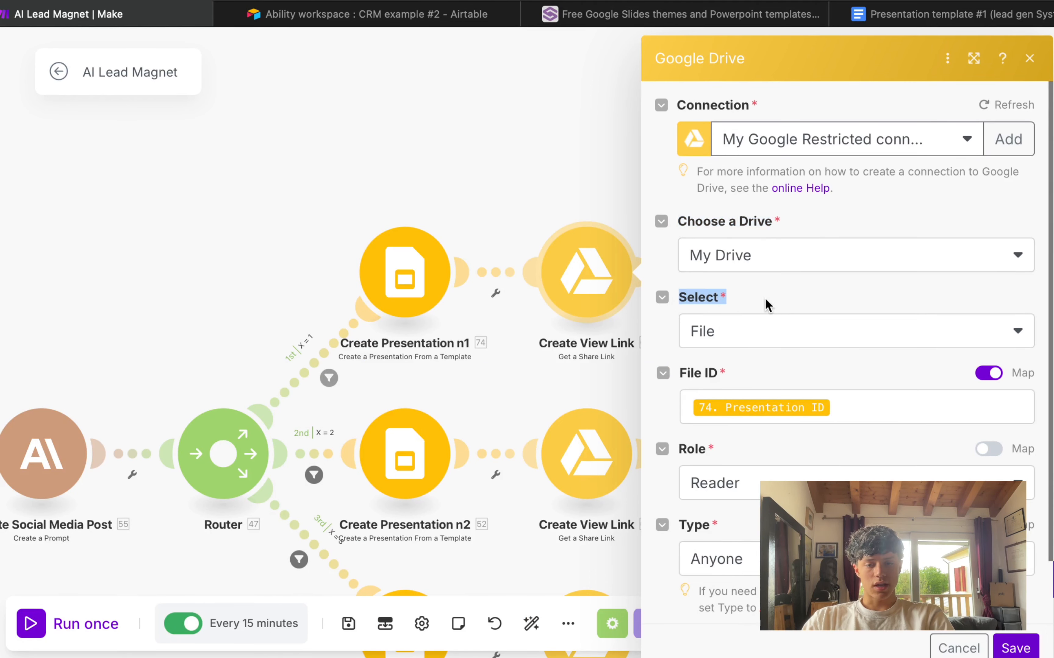
pyautogui.click(803, 284)
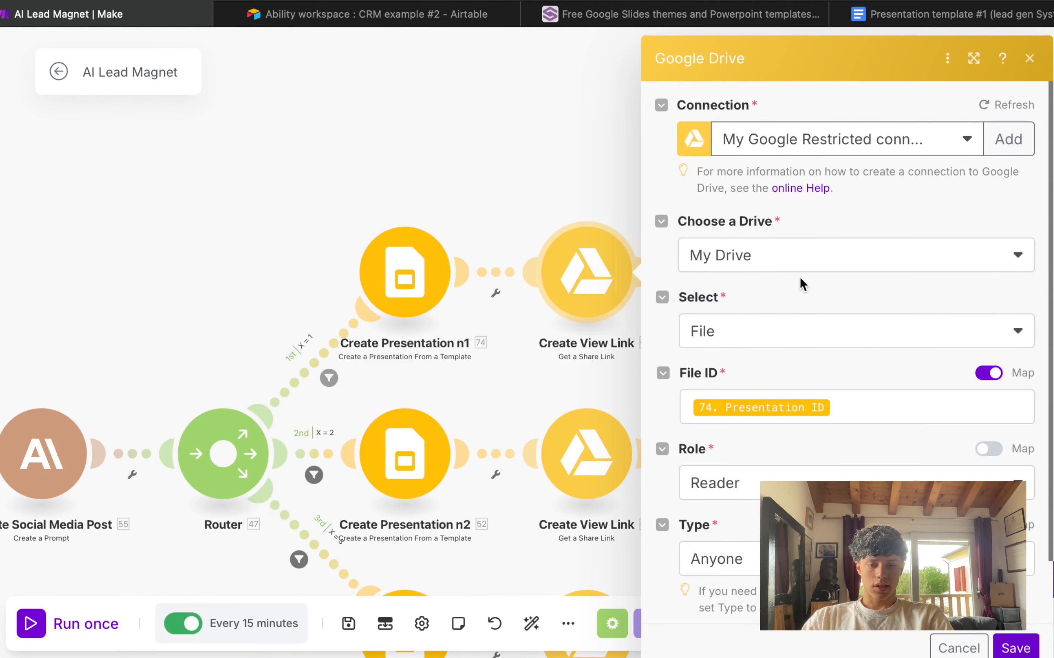
# Step: Map File ID to the Presentation ID from Create Presentation n1
pyautogui.click(990, 375)
pyautogui.click(984, 374)
pyautogui.click(762, 400)
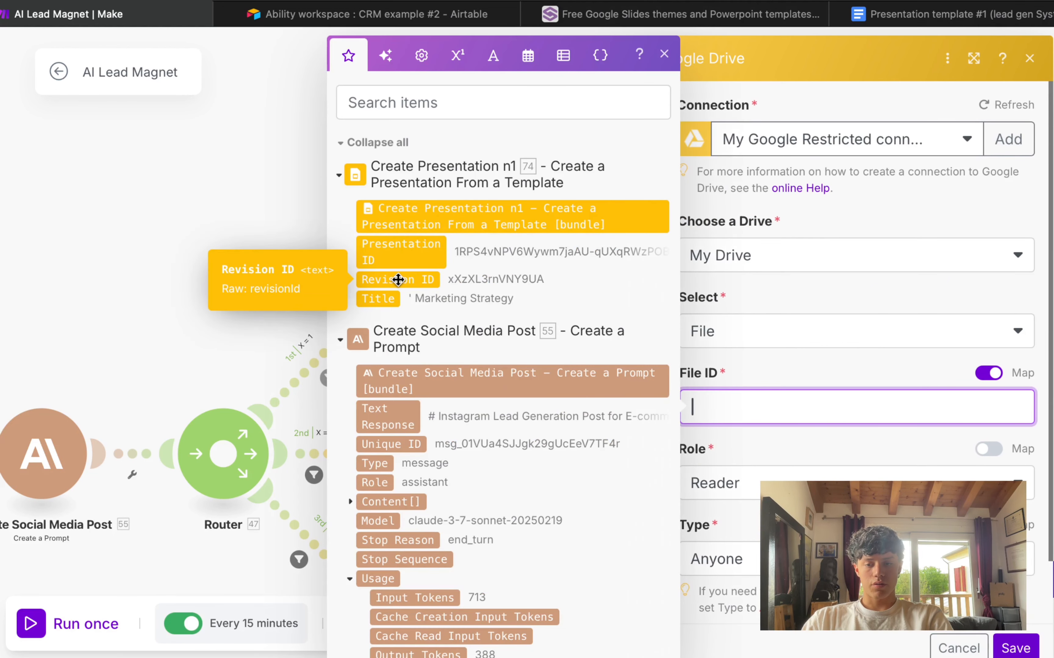
pyautogui.click(407, 248)
pyautogui.scroll(-2, 857, 411)
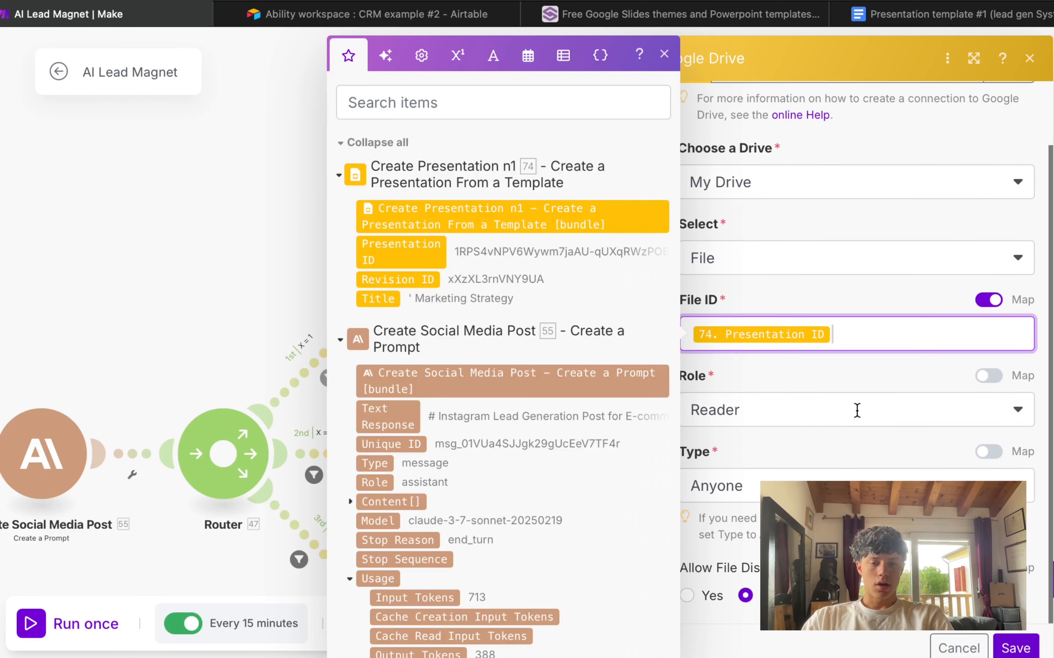
pyautogui.click(761, 365)
# Step: Share the file with Anyone as Reader and save the share link settings
pyautogui.click(712, 418)
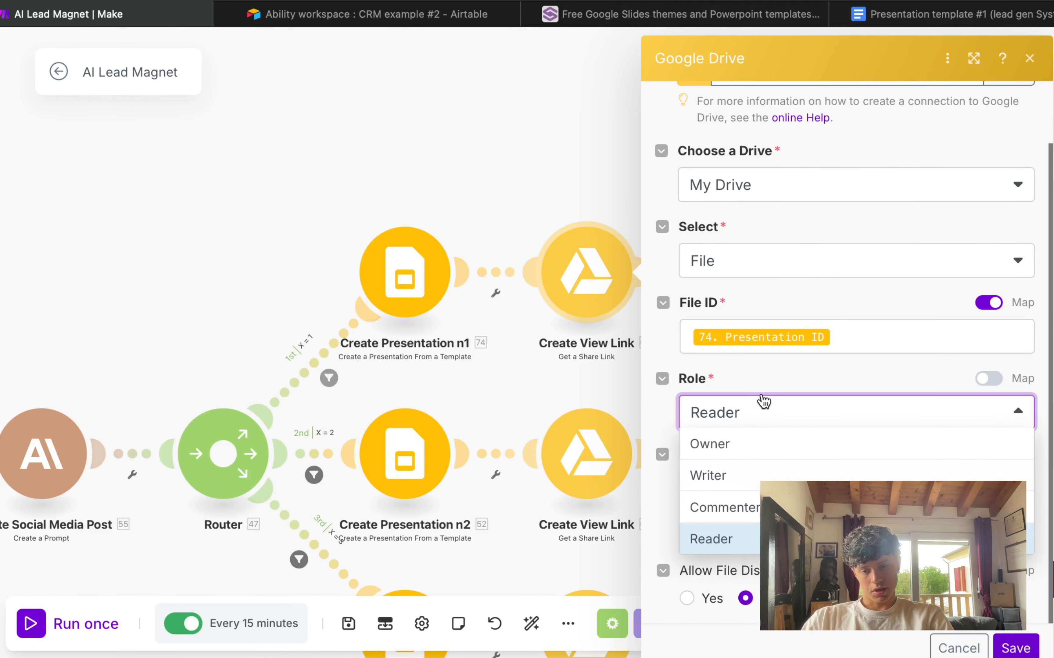
pyautogui.click(767, 379)
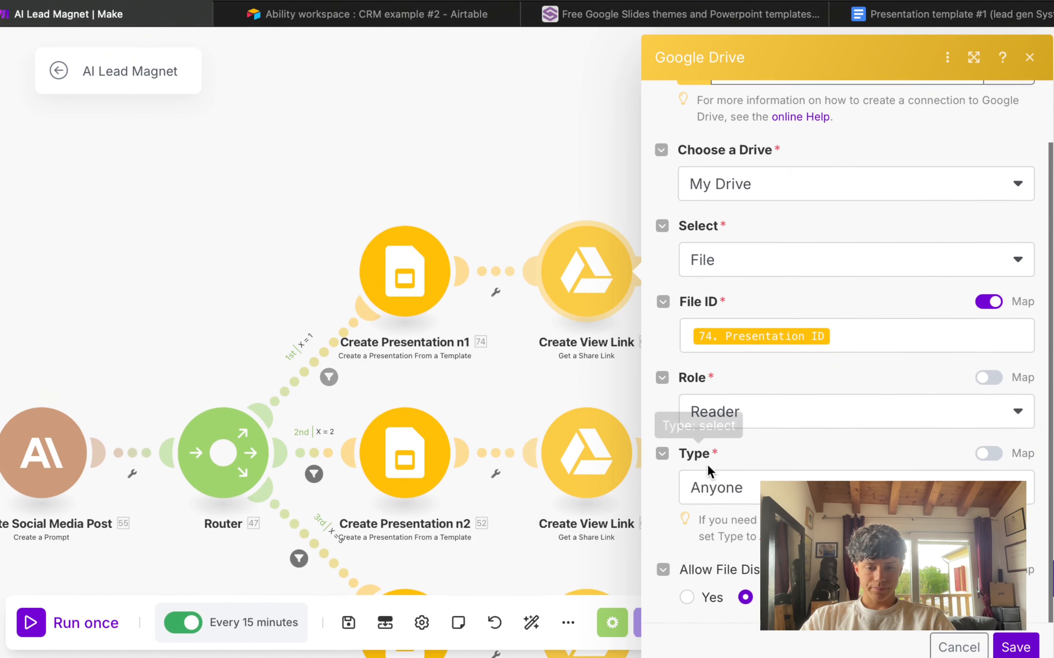
pyautogui.click(697, 483)
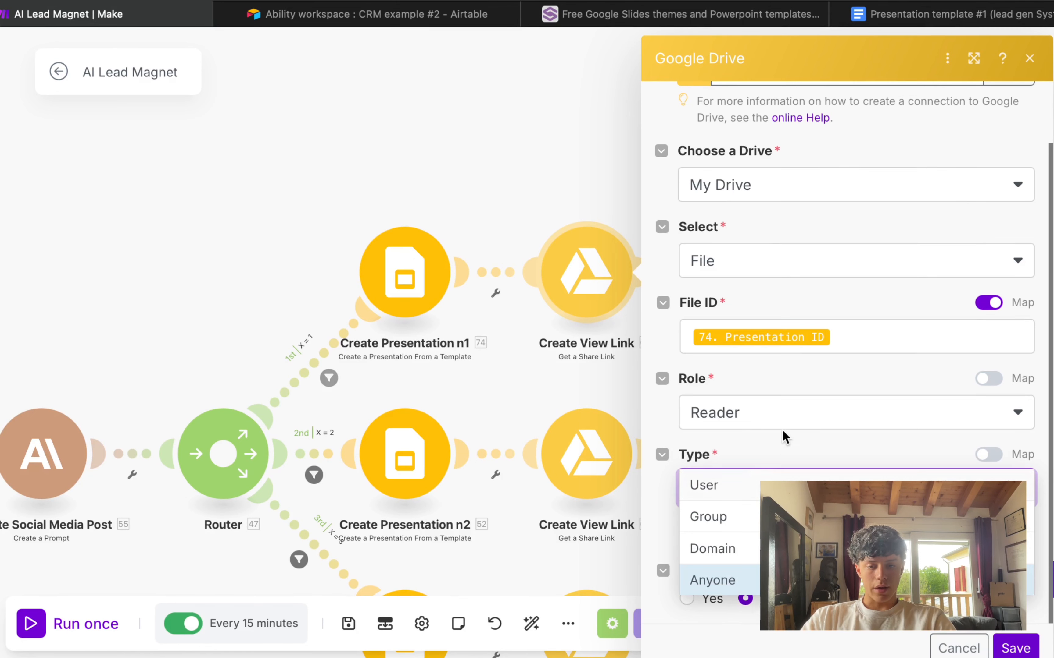
pyautogui.press('Return')
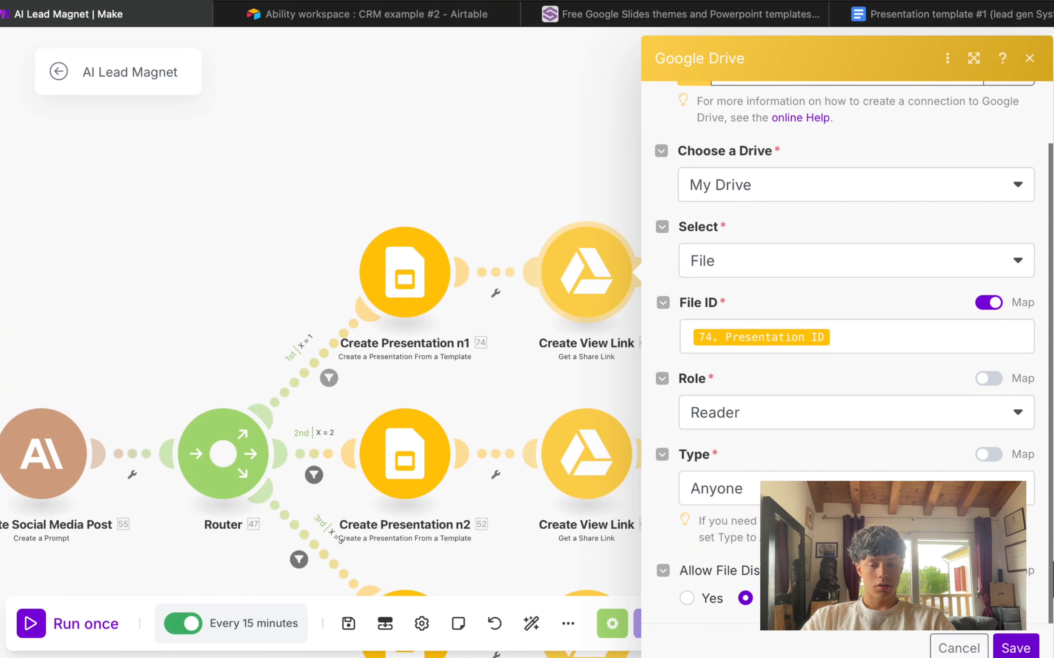
pyautogui.click(1008, 650)
pyautogui.moveTo(680, 226); pyautogui.dragTo(649, 82)
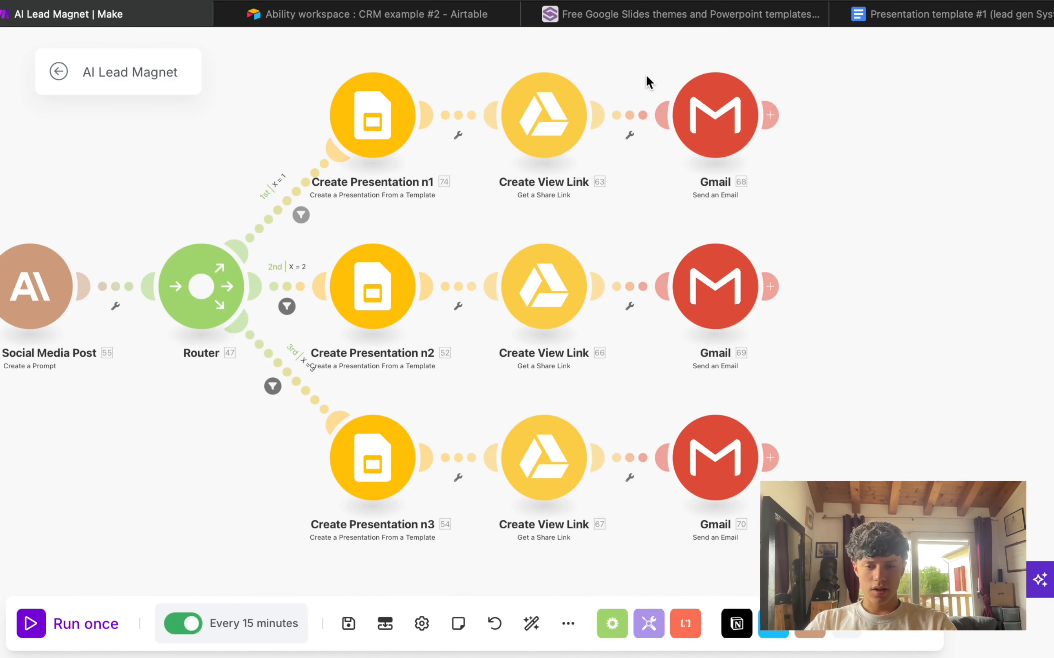
# Step: Set the first Gmail module's recipient to the submitter's Email item
pyautogui.moveTo(614, 39); pyautogui.dragTo(893, 513)
pyautogui.click(716, 112)
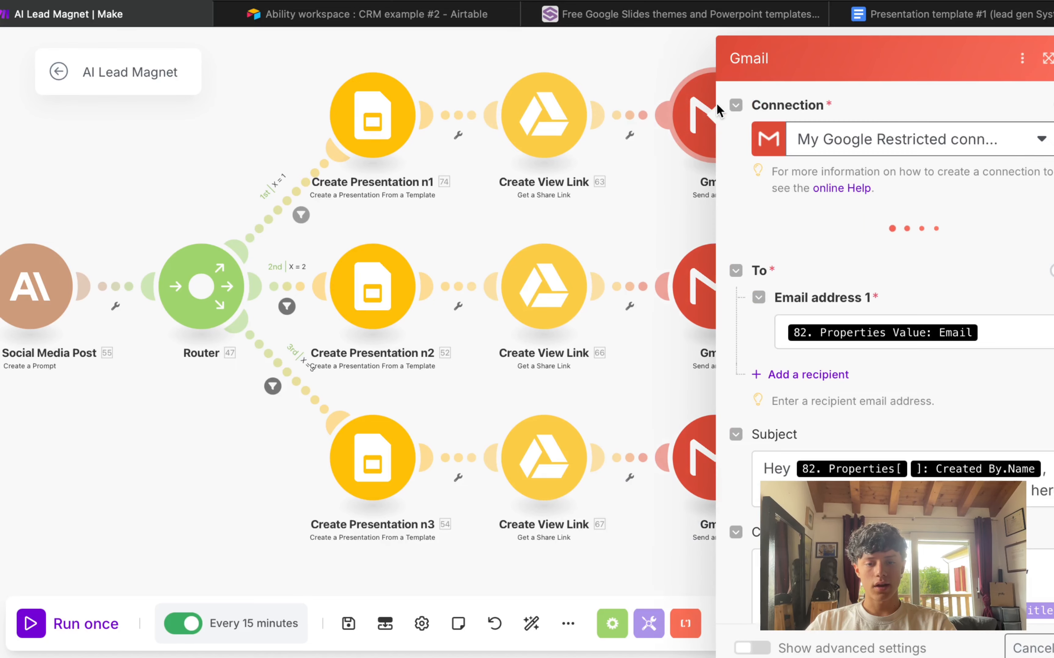
pyautogui.click(997, 332)
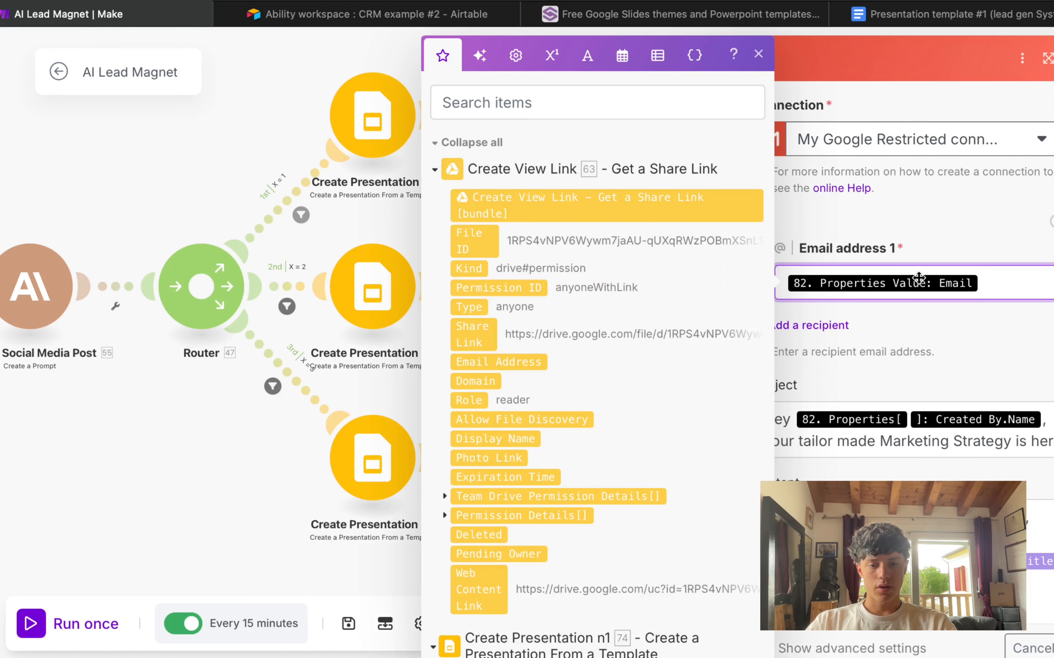
pyautogui.scroll(-15, 496, 271)
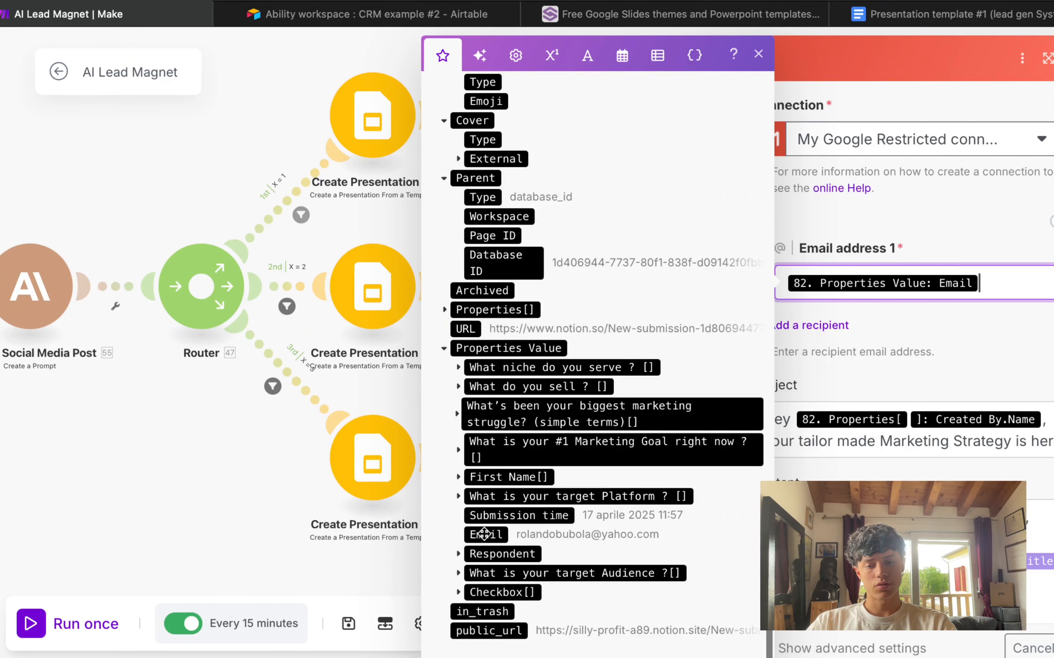
pyautogui.moveTo(483, 535)
pyautogui.mouseDown()
pyautogui.moveTo(789, 418)
pyautogui.moveTo(1003, 270)
pyautogui.moveTo(572, 506)
pyautogui.moveTo(497, 535)
pyautogui.mouseUp()
pyautogui.press('BackSpace')
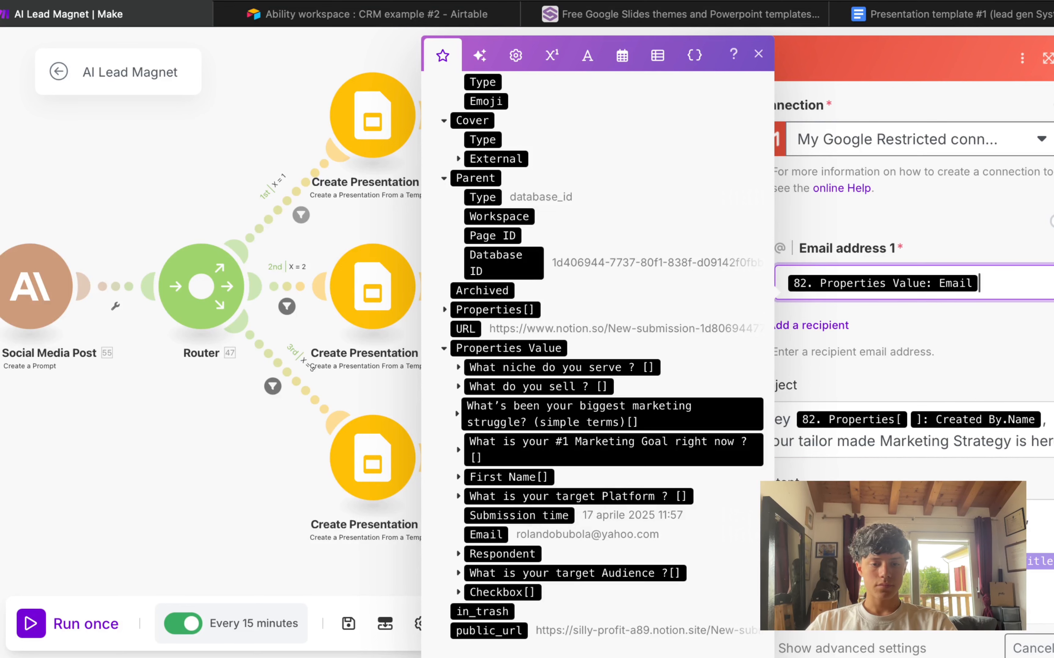
# Step: Review the two-line subject of the email
pyautogui.click(871, 346)
pyautogui.scroll(-2, 827, 340)
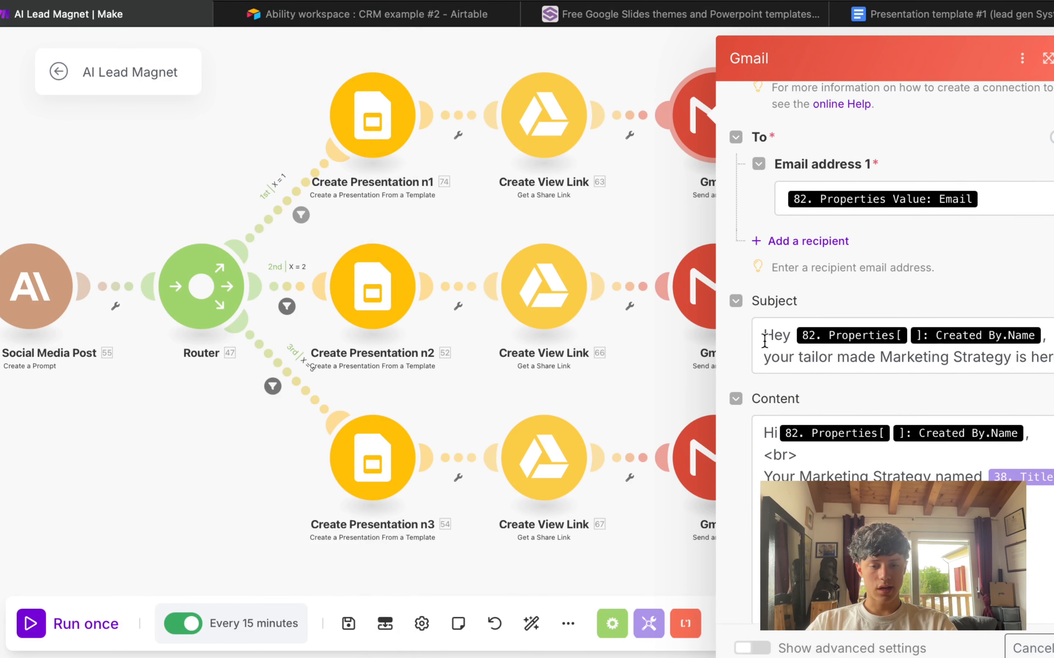
pyautogui.moveTo(764, 336); pyautogui.dragTo(1044, 333)
pyautogui.moveTo(770, 357); pyautogui.dragTo(1051, 357)
pyautogui.click(907, 420)
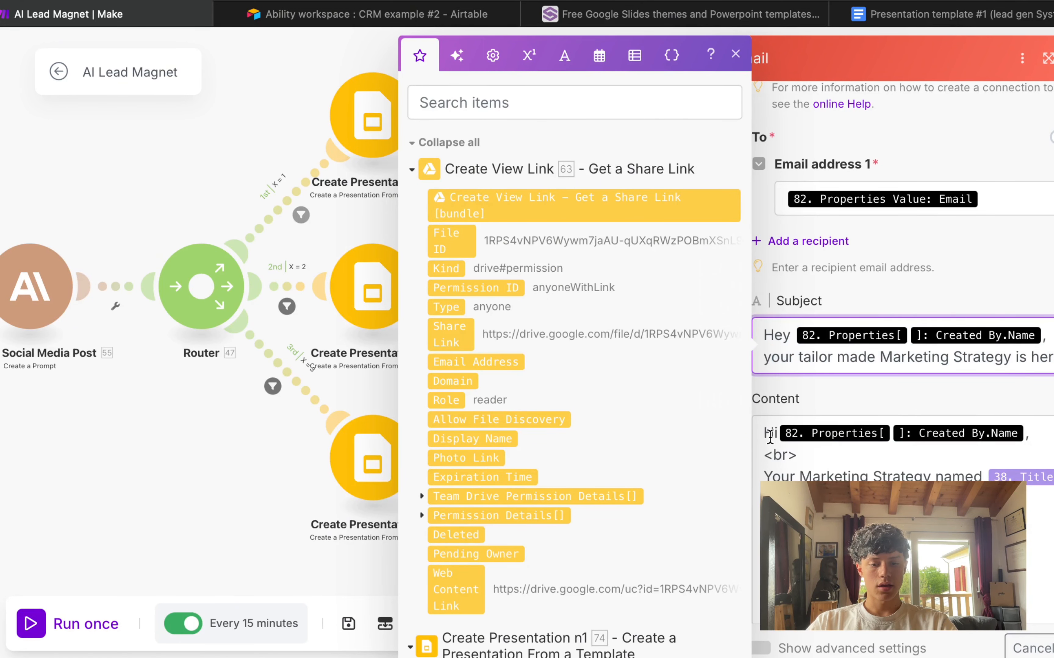
pyautogui.scroll(-3, 770, 436)
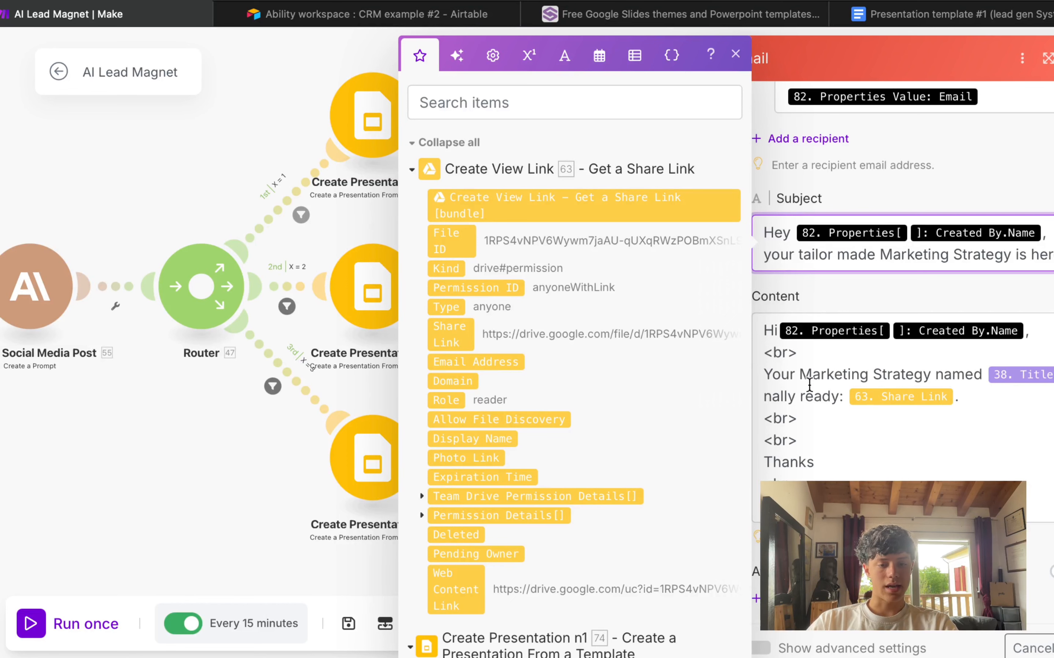
# Step: Tidy the line breaks after the greeting in the email body
pyautogui.click(809, 420)
pyautogui.press('Return')
pyautogui.press('Return')
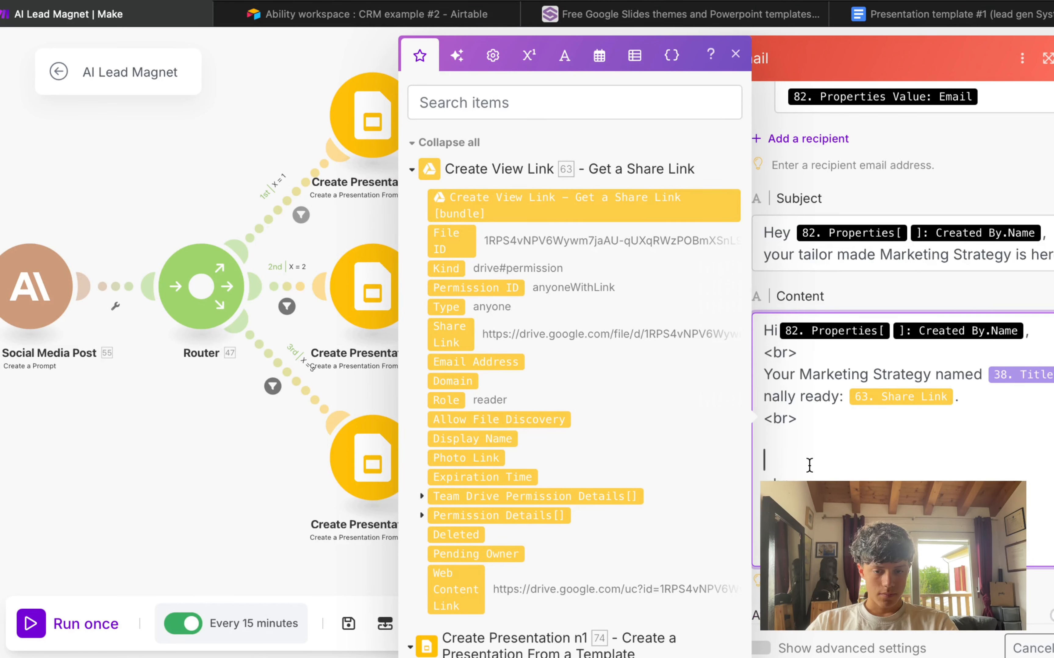
pyautogui.press('BackSpace')
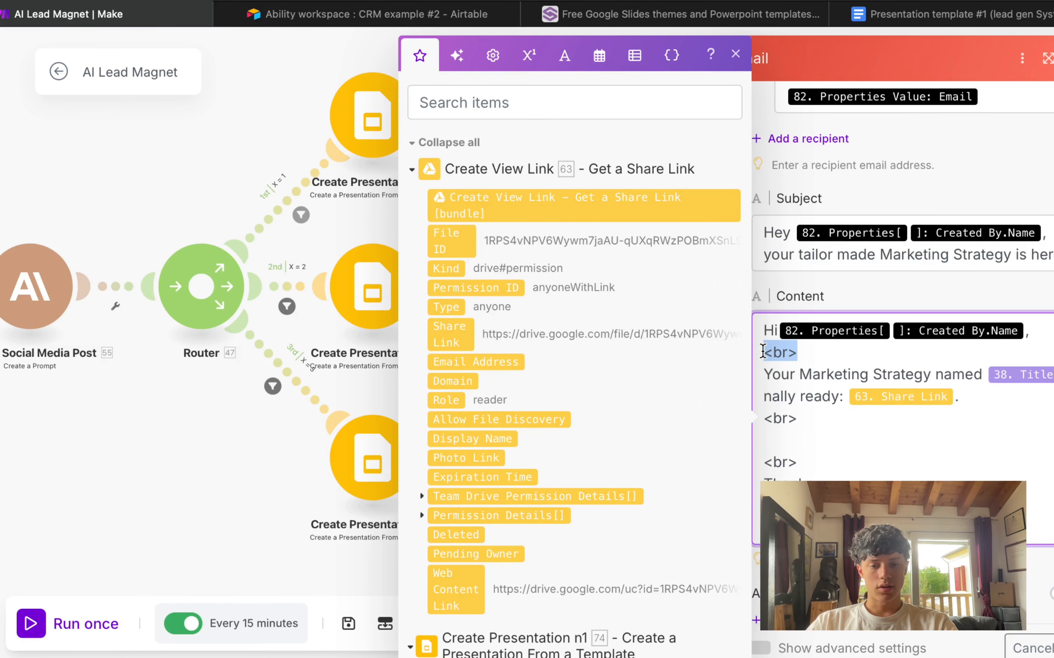
pyautogui.press('Down')
pyautogui.write('<br>')
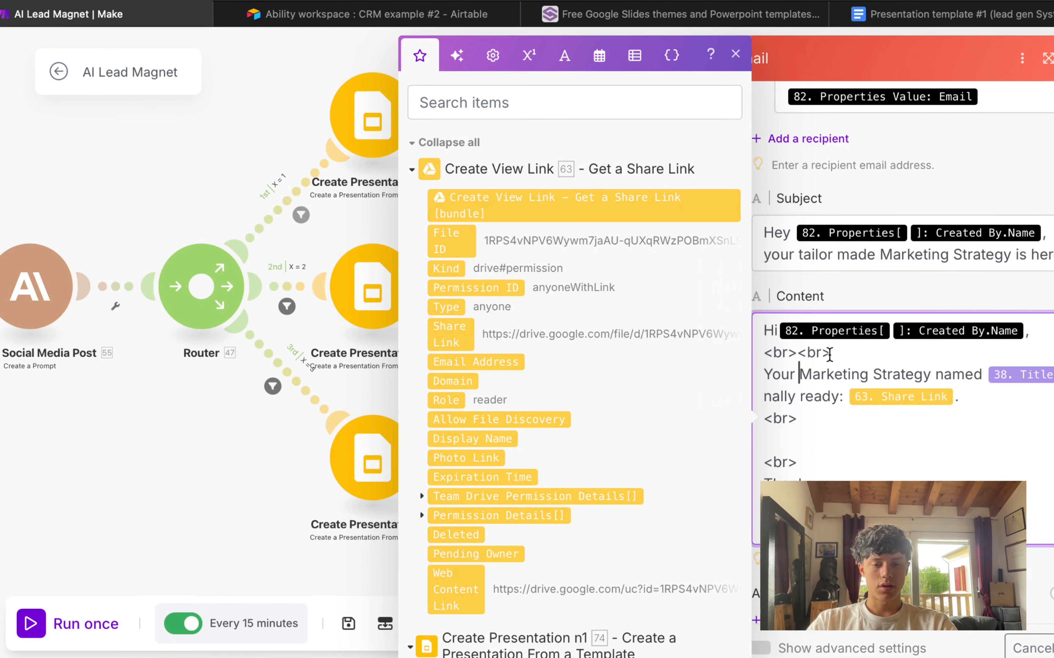
pyautogui.moveTo(834, 350); pyautogui.dragTo(759, 349)
pyautogui.press('BackSpace')
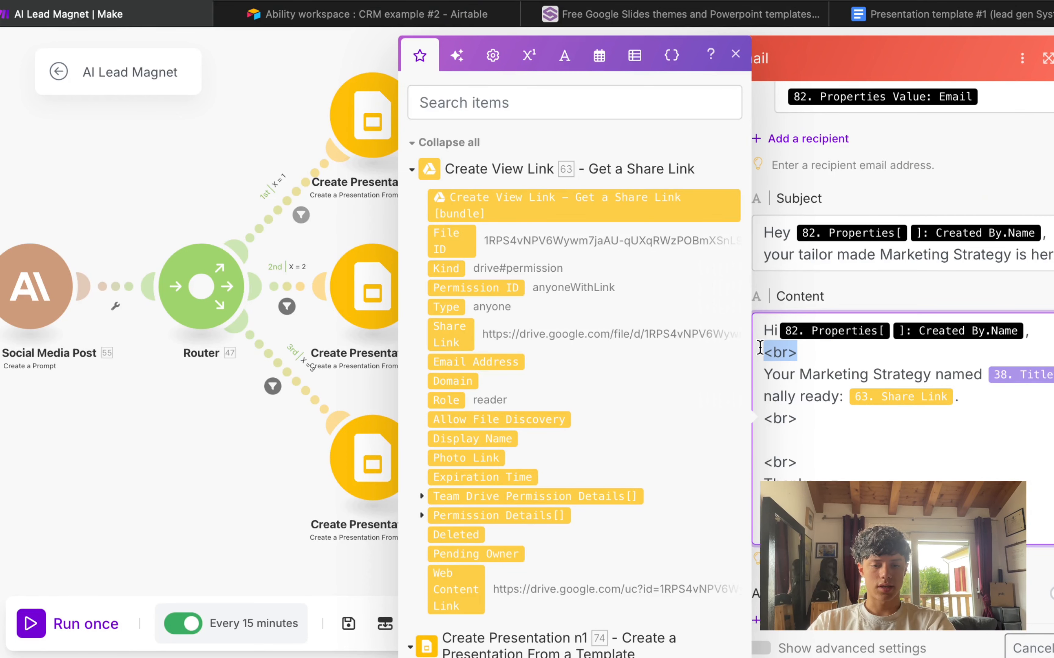
pyautogui.click(810, 351)
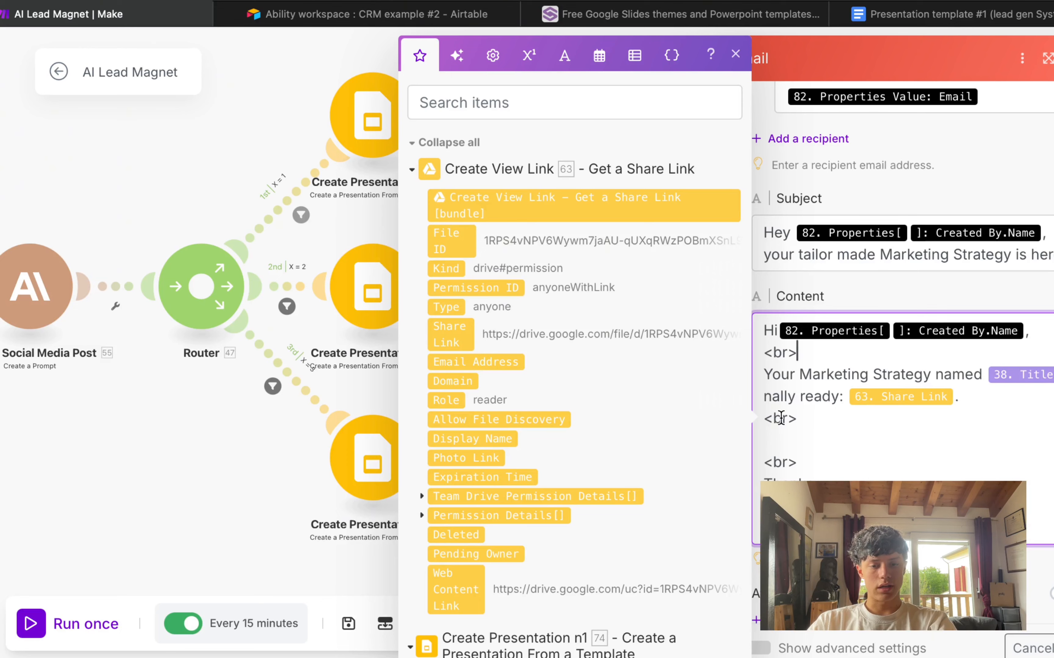
# Step: Insert Claude's social post Text Response into the email body
pyautogui.scroll(-15, 607, 329)
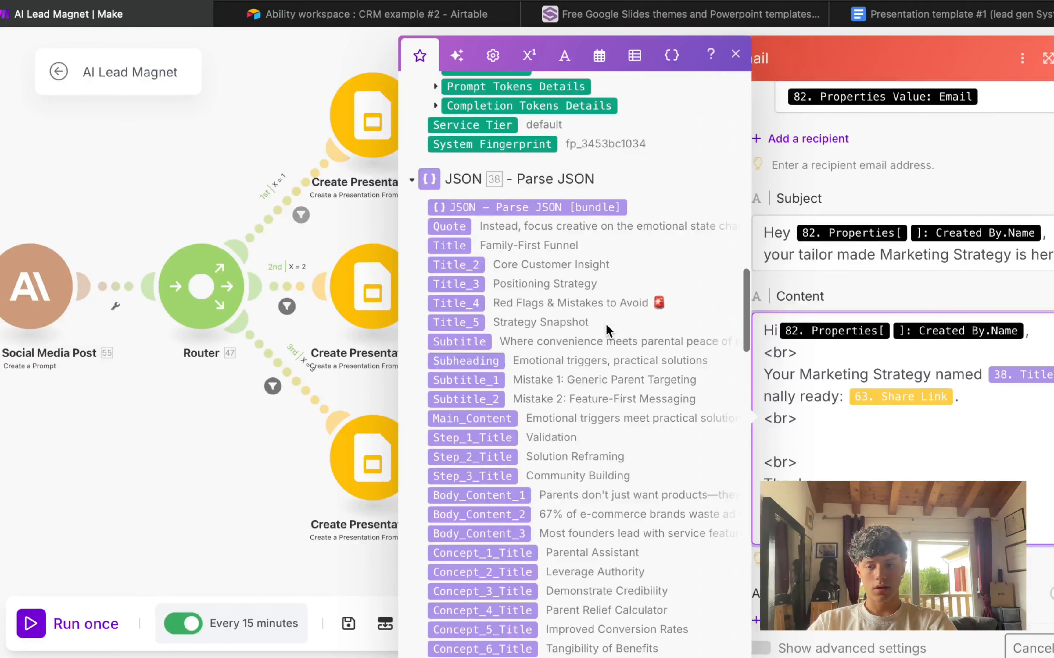
pyautogui.scroll(5, 607, 329)
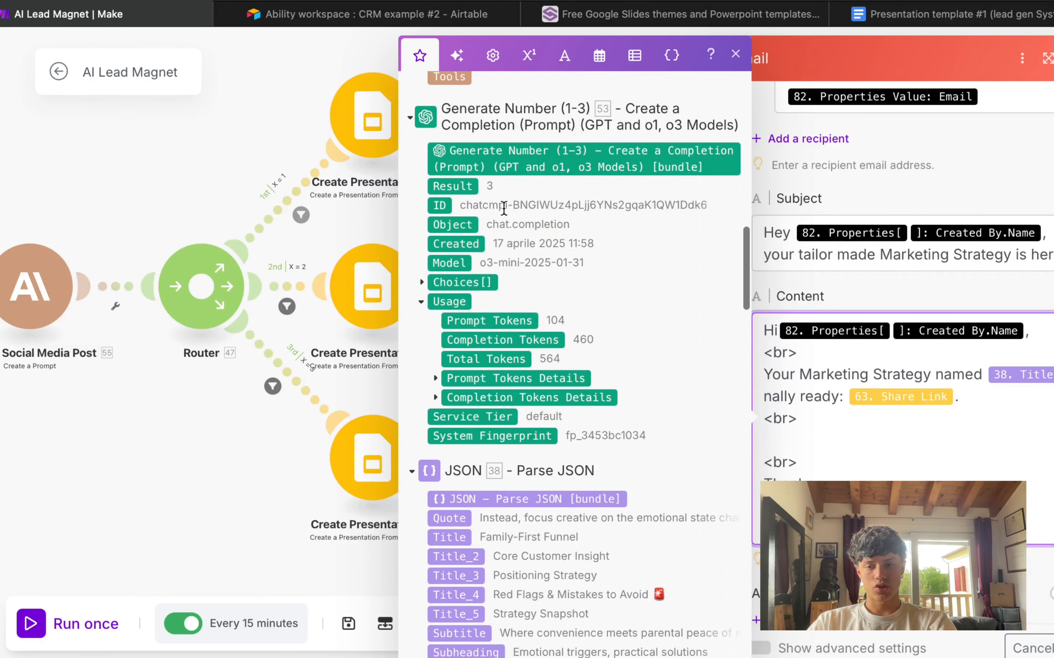
pyautogui.scroll(-8, 510, 412)
pyautogui.scroll(12, 510, 412)
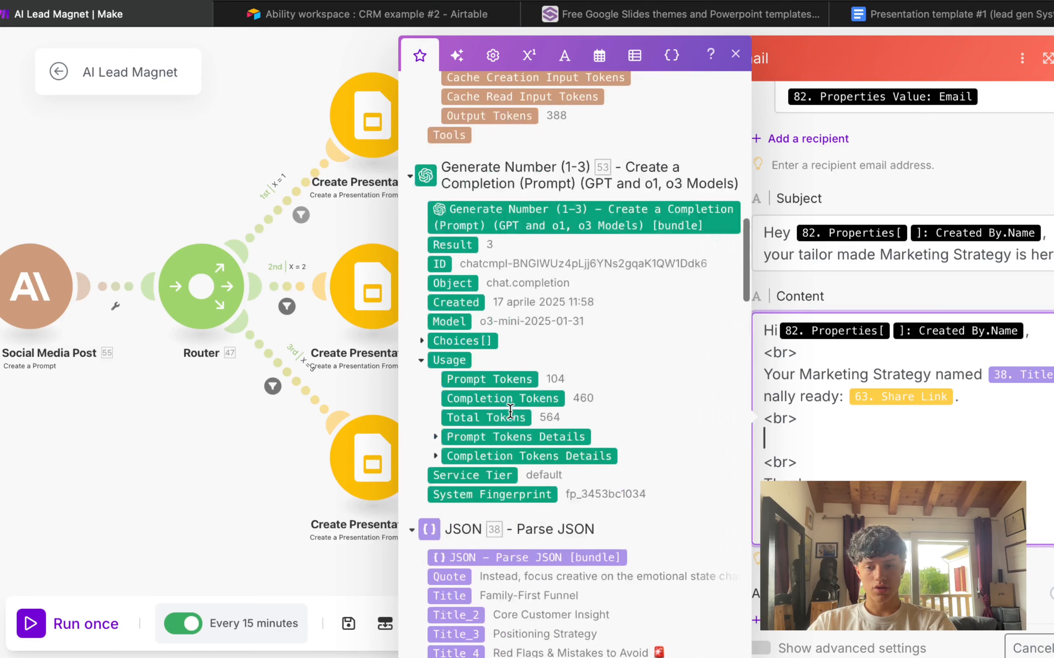
pyautogui.scroll(6, 510, 411)
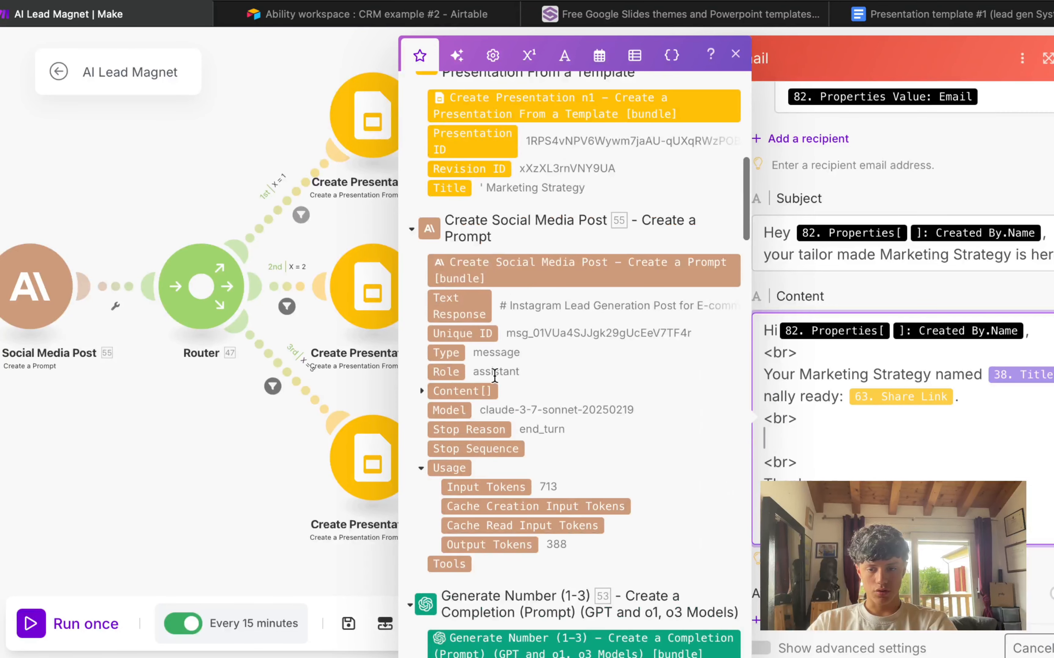
pyautogui.moveTo(464, 303); pyautogui.dragTo(768, 441)
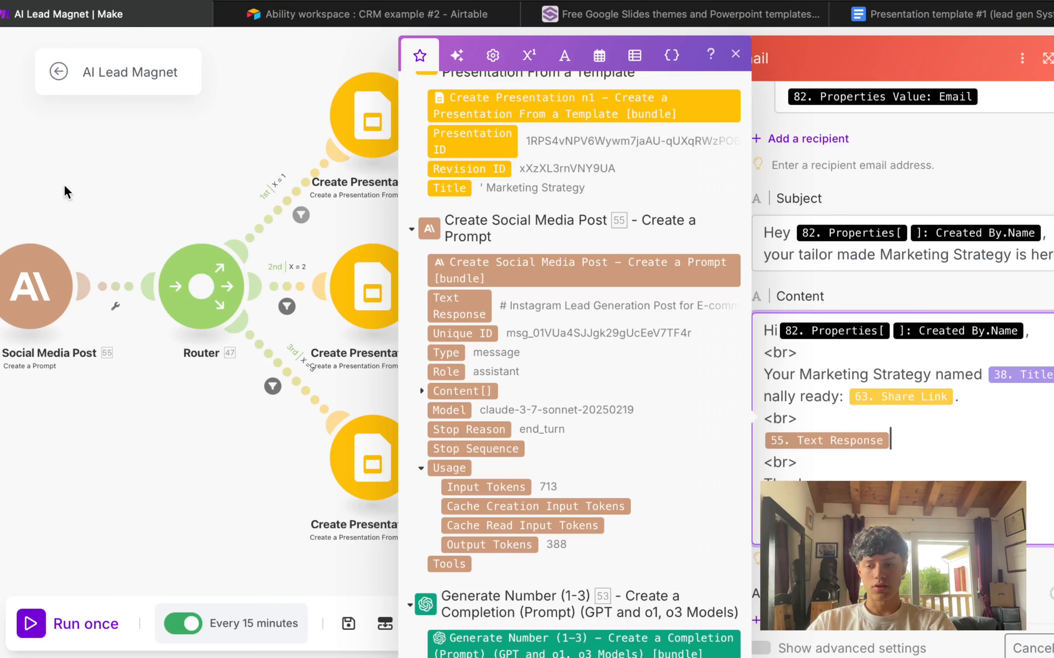
# Step: Add the intro line 'Here is also your fully tailored...:' above the social post
pyautogui.click(831, 414)
pyautogui.press('Return')
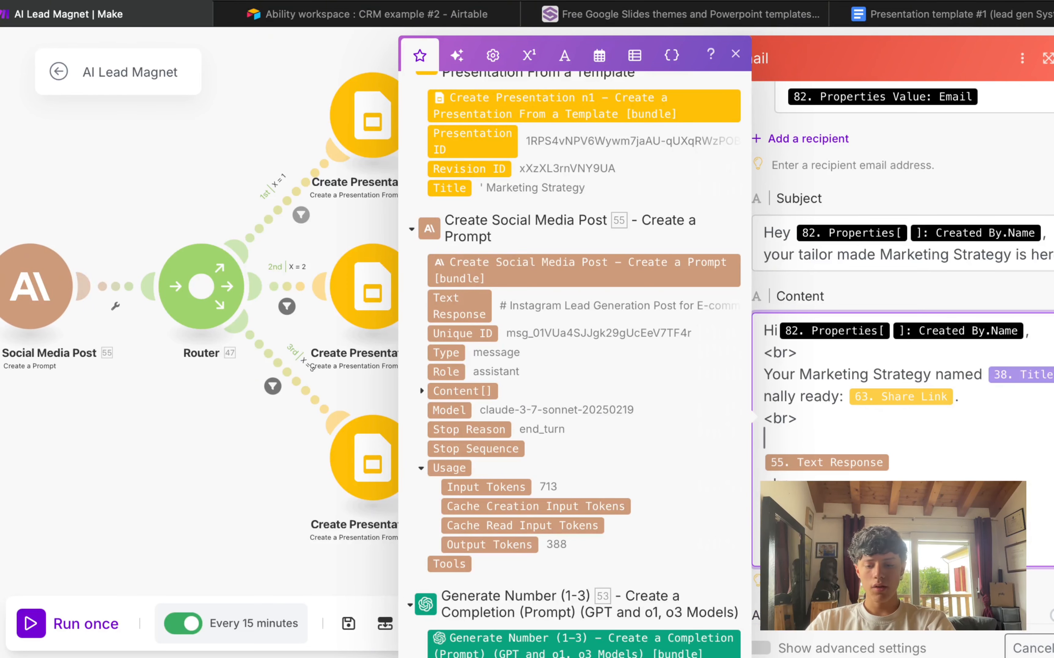
pyautogui.write('<br>')
pyautogui.press('Return')
pyautogui.write('Here is als')
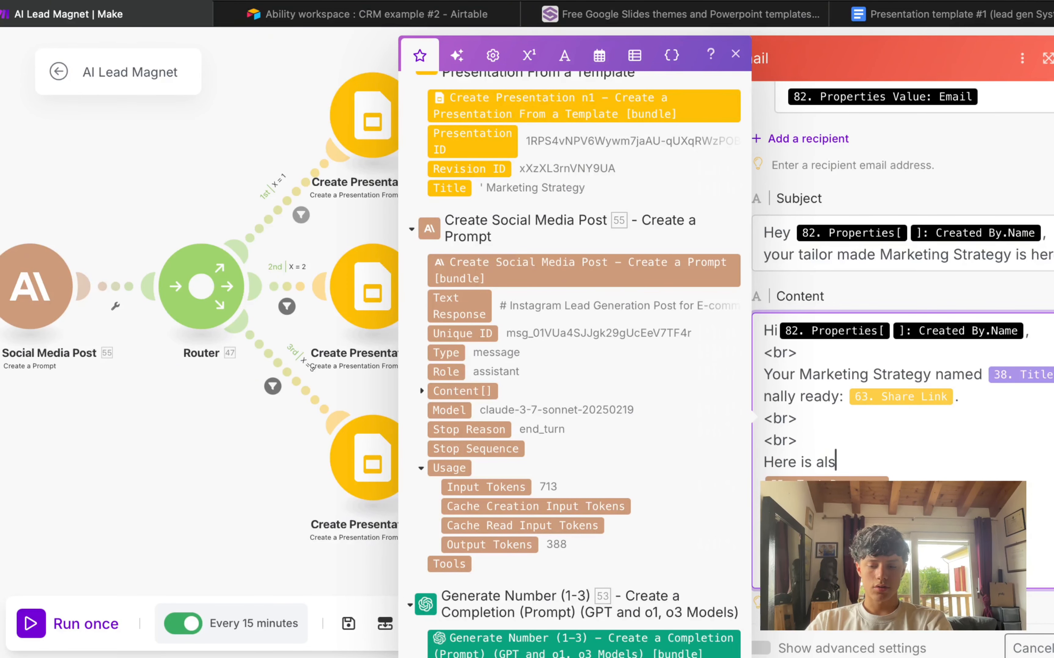
pyautogui.write('o your')
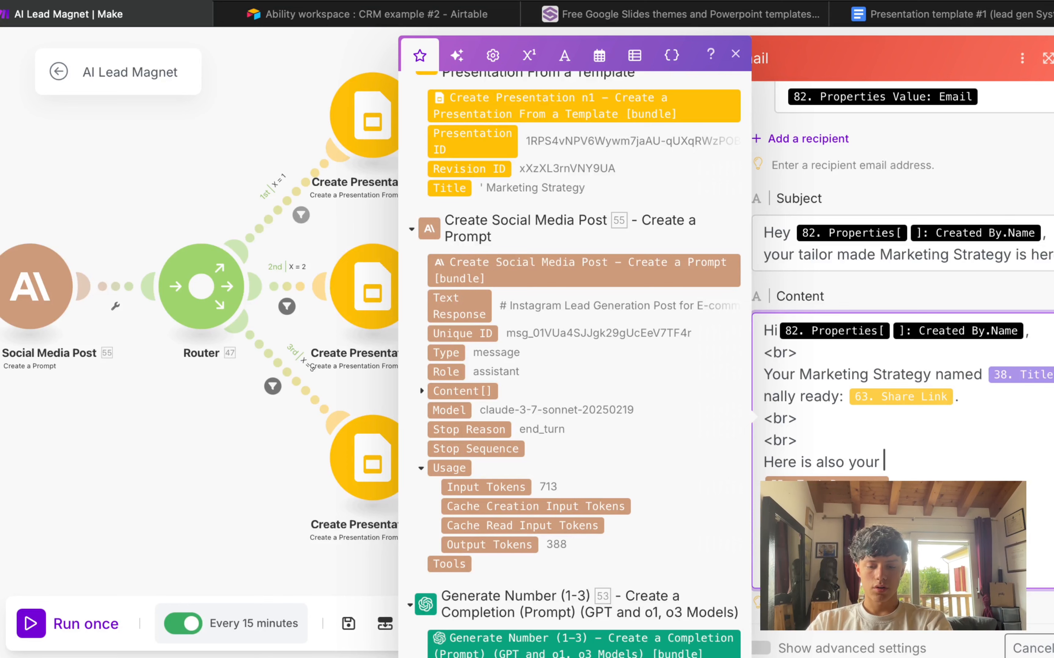
pyautogui.write(' fully tailo')
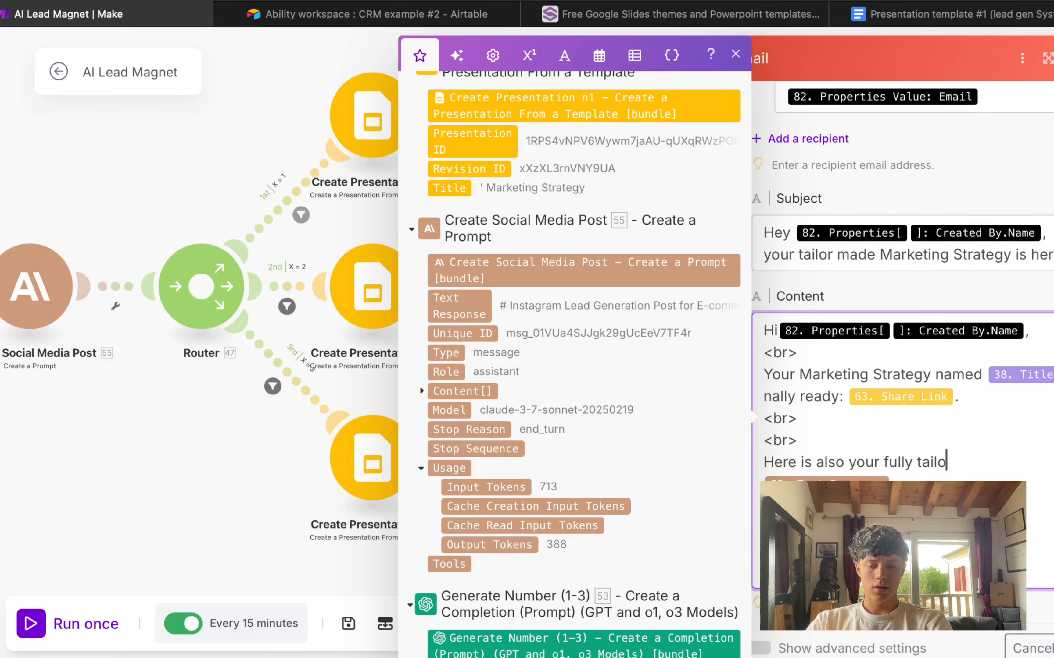
pyautogui.write('red Social Medi')
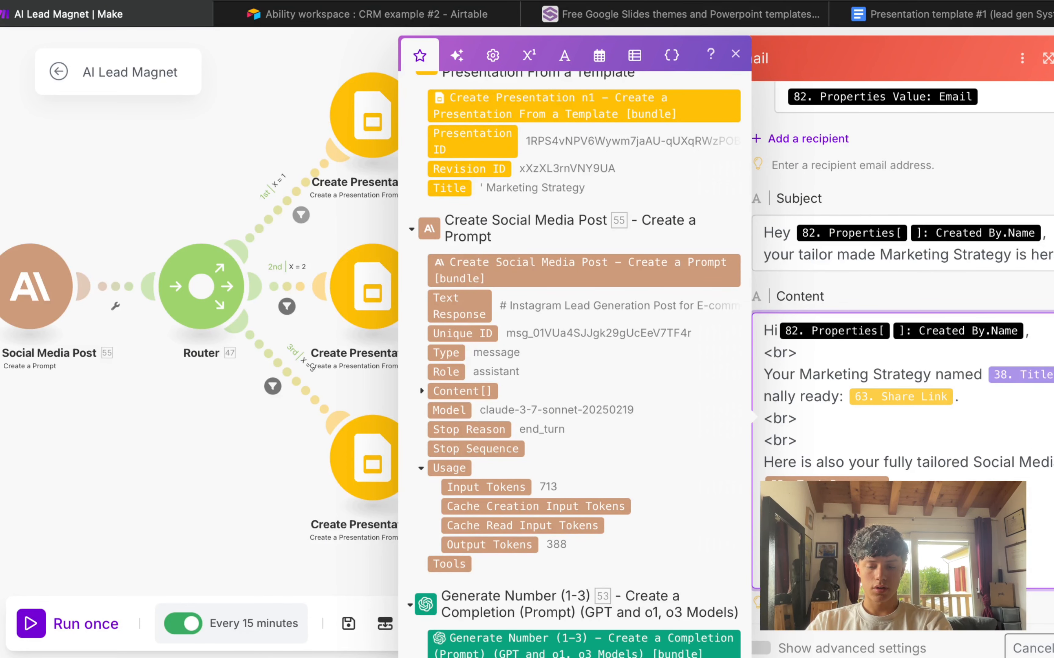
pyautogui.press('BackSpace')
pyautogui.write(':')
pyautogui.press('super+v')
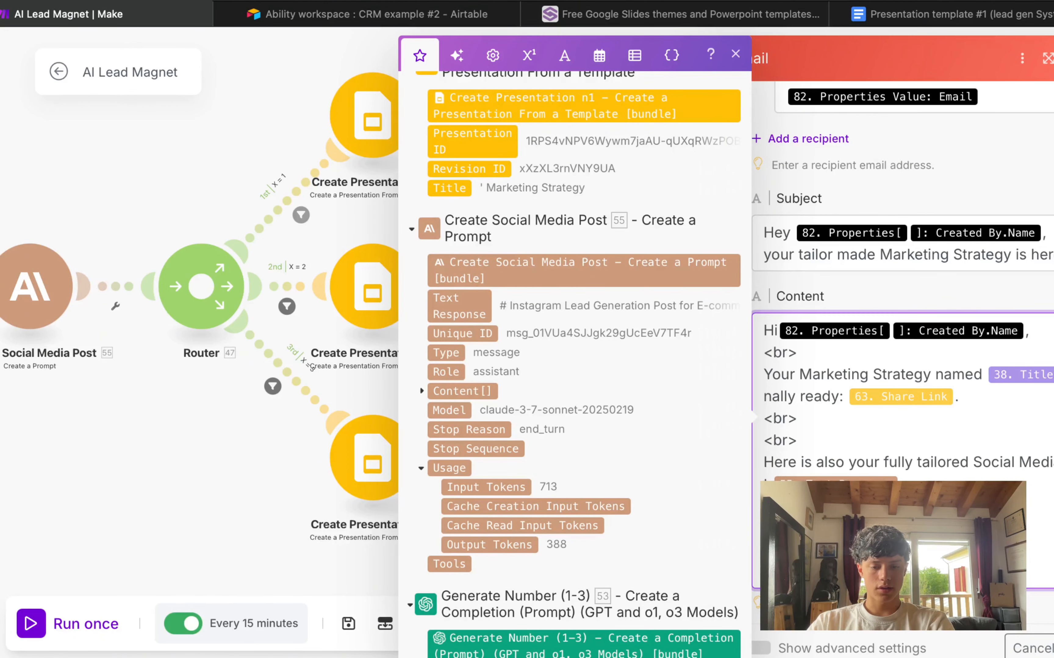
# Step: Replace the 'Thanks' sign-off with 'Best Regards,'
pyautogui.scroll(-2, 785, 459)
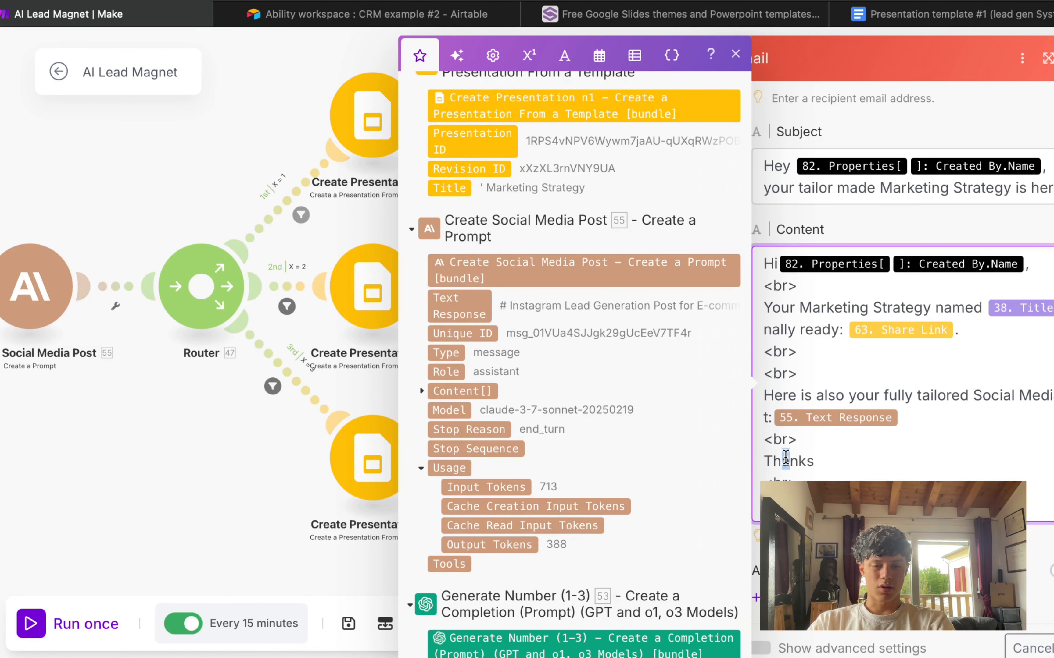
pyautogui.doubleClick(786, 459)
pyautogui.write('Best Regard')
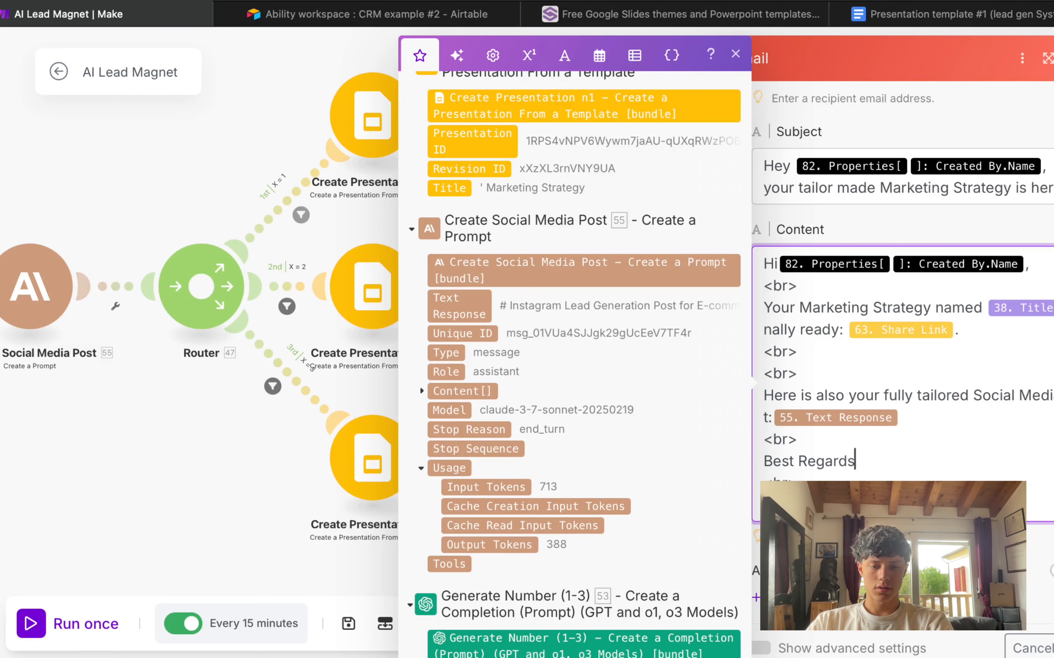
pyautogui.moveTo(779, 471); pyautogui.dragTo(973, 457)
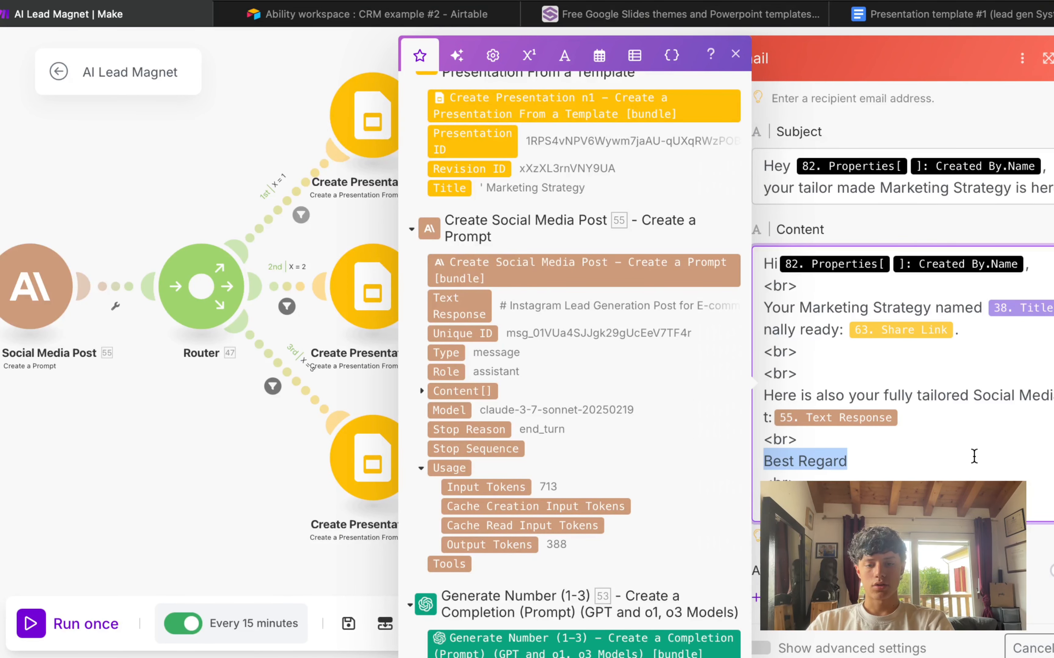
pyautogui.click(935, 455)
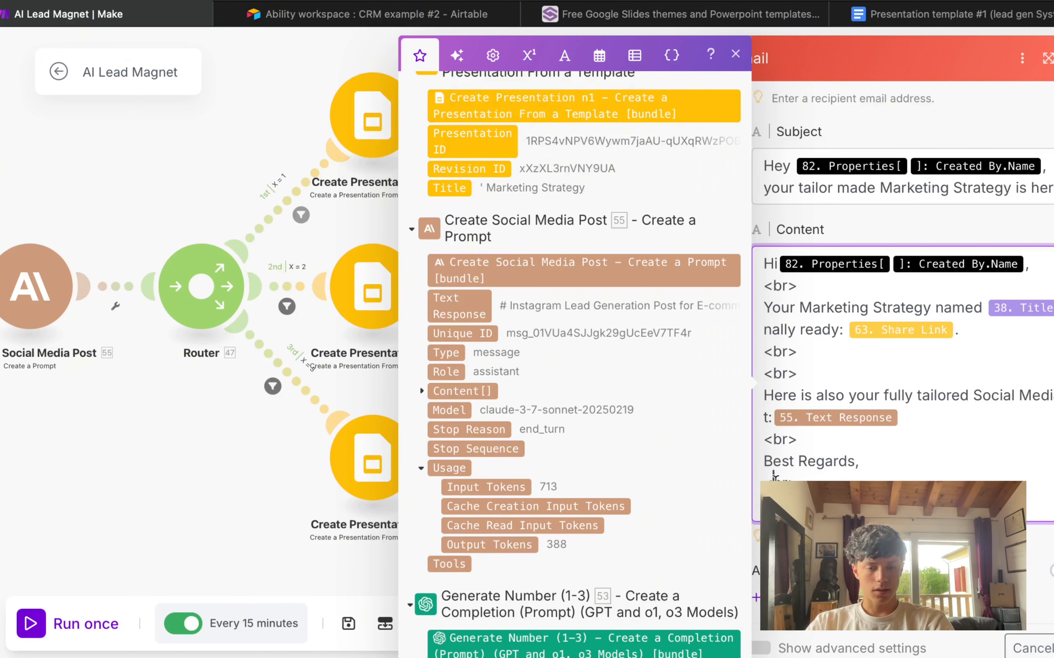
pyautogui.moveTo(773, 477); pyautogui.dragTo(902, 479)
# Step: Review the finished email and close the Gmail and mapping panels
pyautogui.scroll(-1, 979, 473)
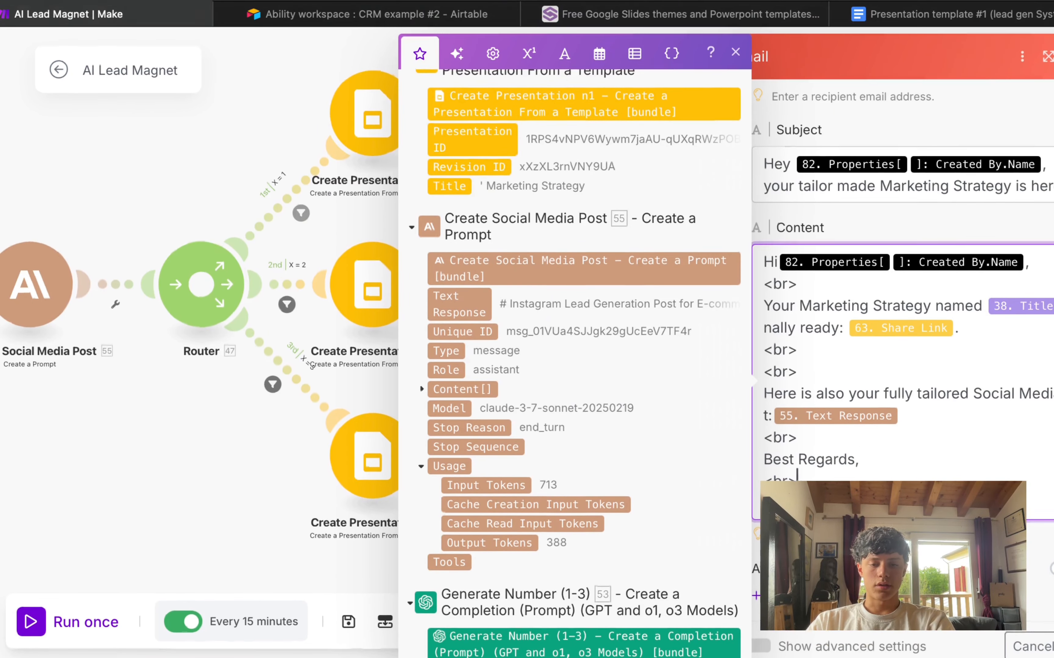
pyautogui.scroll(-2, 978, 473)
pyautogui.scroll(2, 978, 473)
pyautogui.scroll(5, 979, 472)
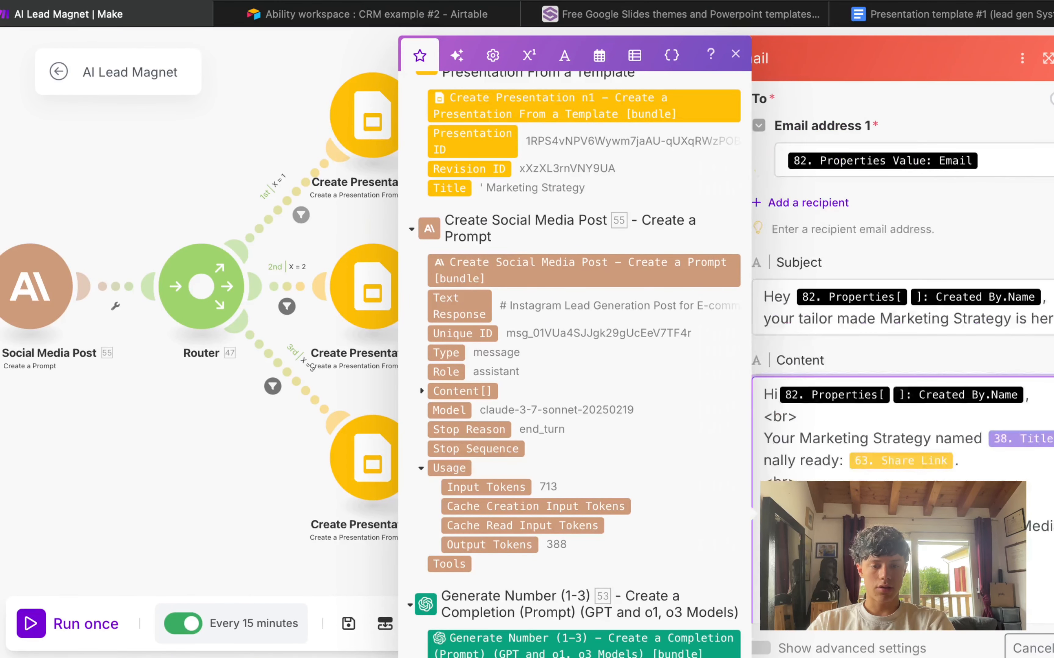
pyautogui.scroll(-5, 978, 473)
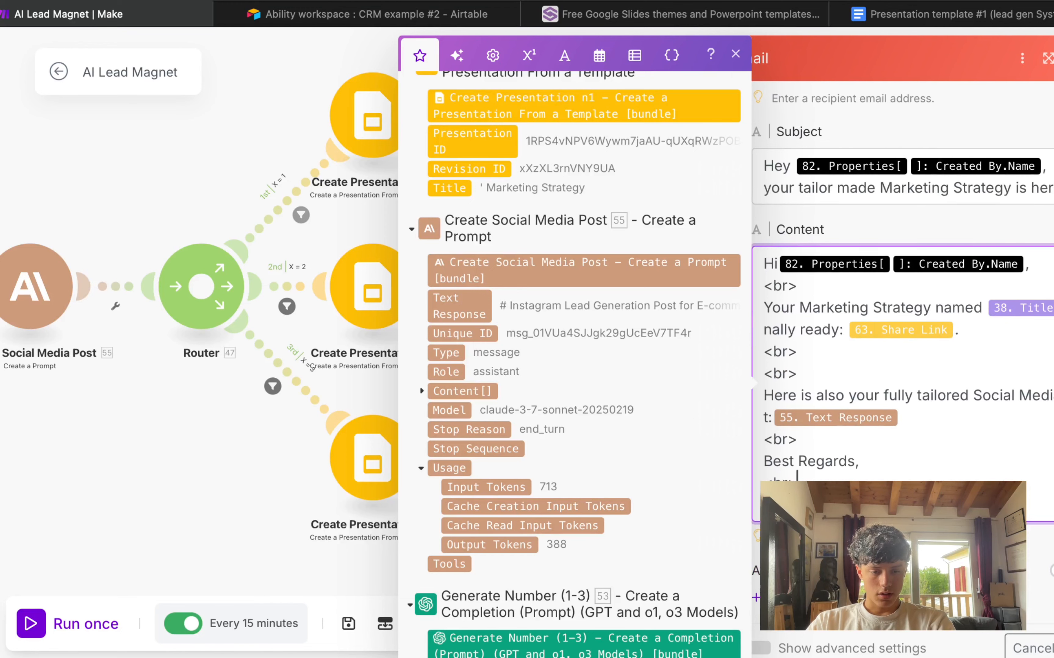
pyautogui.press('Escape')
pyautogui.moveTo(917, 333); pyautogui.dragTo(967, 343)
pyautogui.scroll(-3, 913, 433)
# Step: Rearrange the three branch rows and auto-align the scenario layout
pyautogui.moveTo(550, 258); pyautogui.dragTo(876, 477)
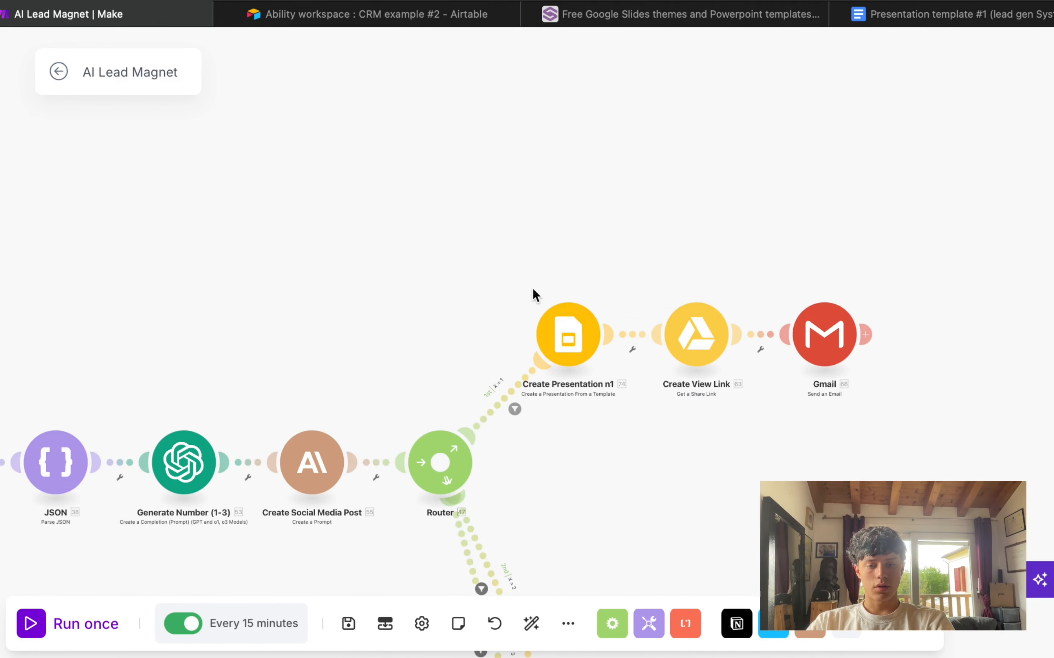
pyautogui.moveTo(533, 290); pyautogui.dragTo(868, 379)
pyautogui.moveTo(559, 341)
pyautogui.mouseDown()
pyautogui.moveTo(552, 431)
pyautogui.moveTo(440, 458)
pyautogui.moveTo(440, 470)
pyautogui.moveTo(545, 457)
pyautogui.moveTo(548, 481)
pyautogui.moveTo(562, 352)
pyautogui.mouseUp()
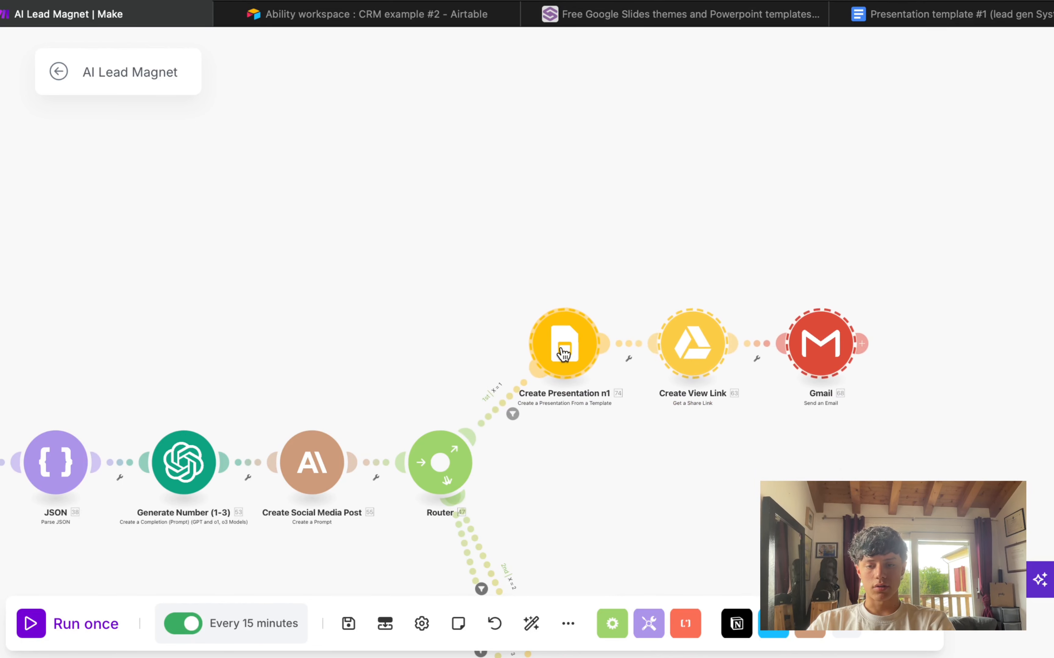
pyautogui.scroll(-5, 566, 305)
pyautogui.moveTo(470, 83)
pyautogui.mouseDown()
pyautogui.moveTo(1011, 219)
pyautogui.moveTo(467, 89)
pyautogui.mouseUp()
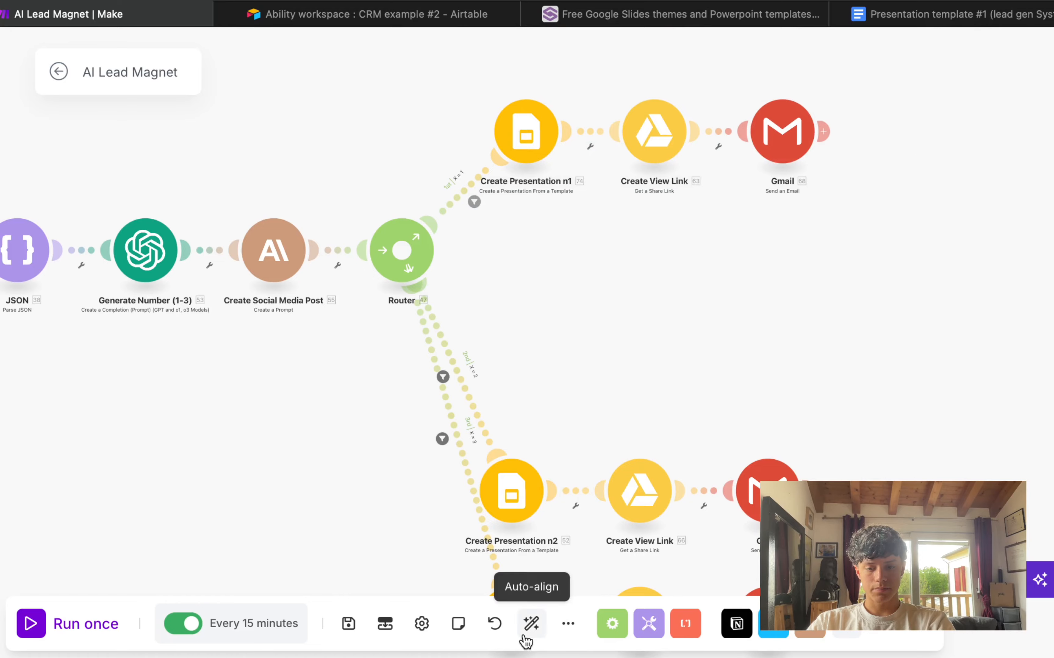
pyautogui.click(531, 624)
# Step: Delete the stray Create View Link and Gmail modules
pyautogui.moveTo(469, 462); pyautogui.dragTo(604, 371)
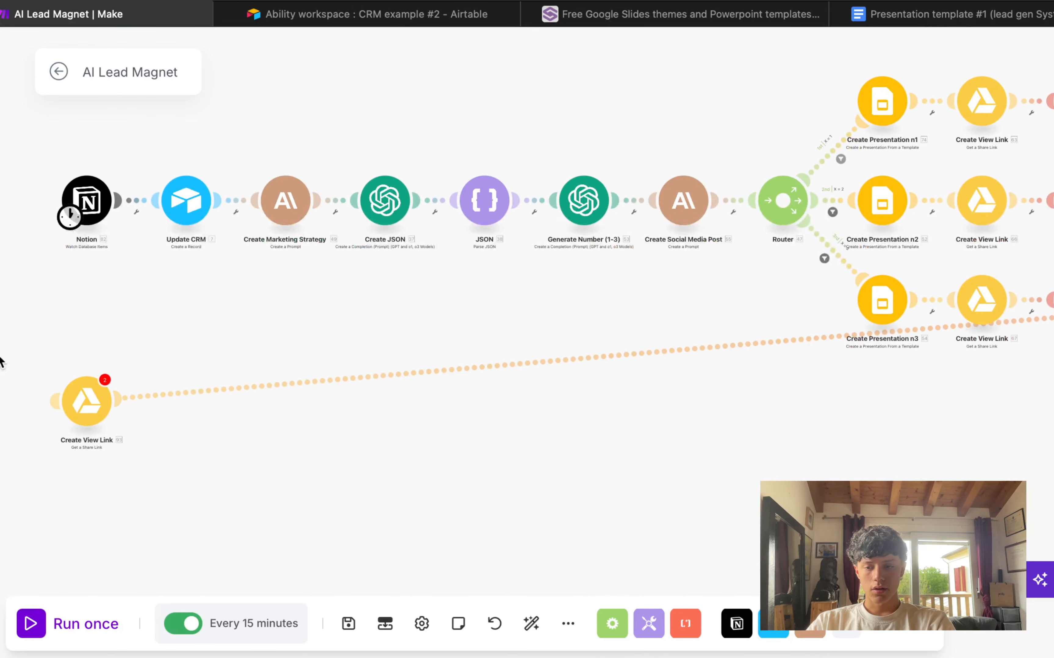
pyautogui.moveTo(316, 298); pyautogui.dragTo(452, 292)
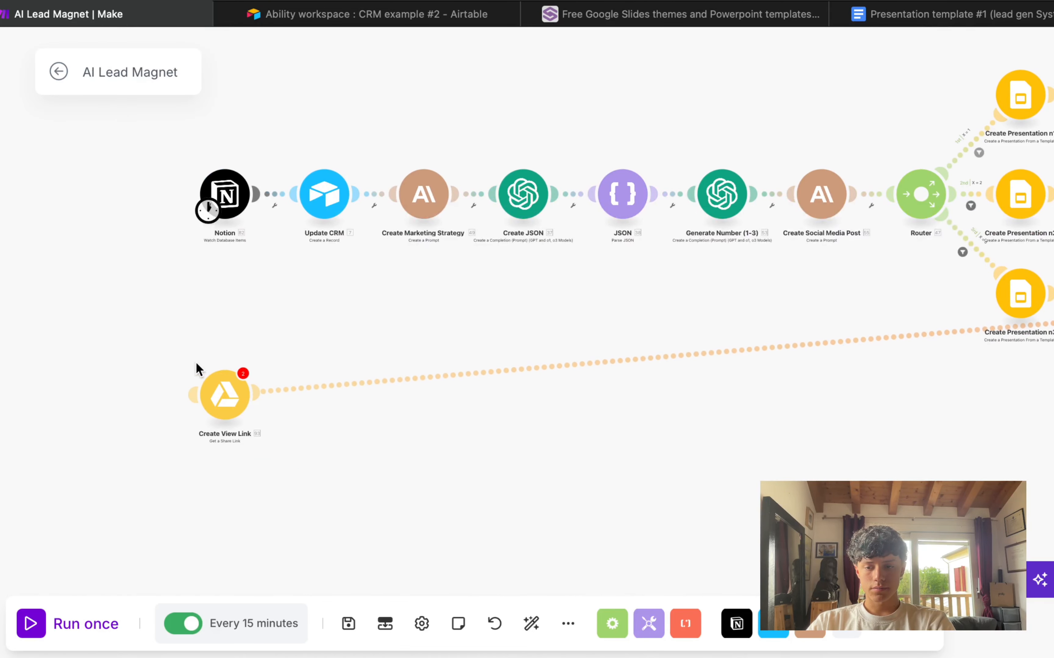
pyautogui.moveTo(195, 364); pyautogui.dragTo(335, 484)
pyautogui.press('Delete')
pyautogui.moveTo(522, 484); pyautogui.dragTo(1, 543)
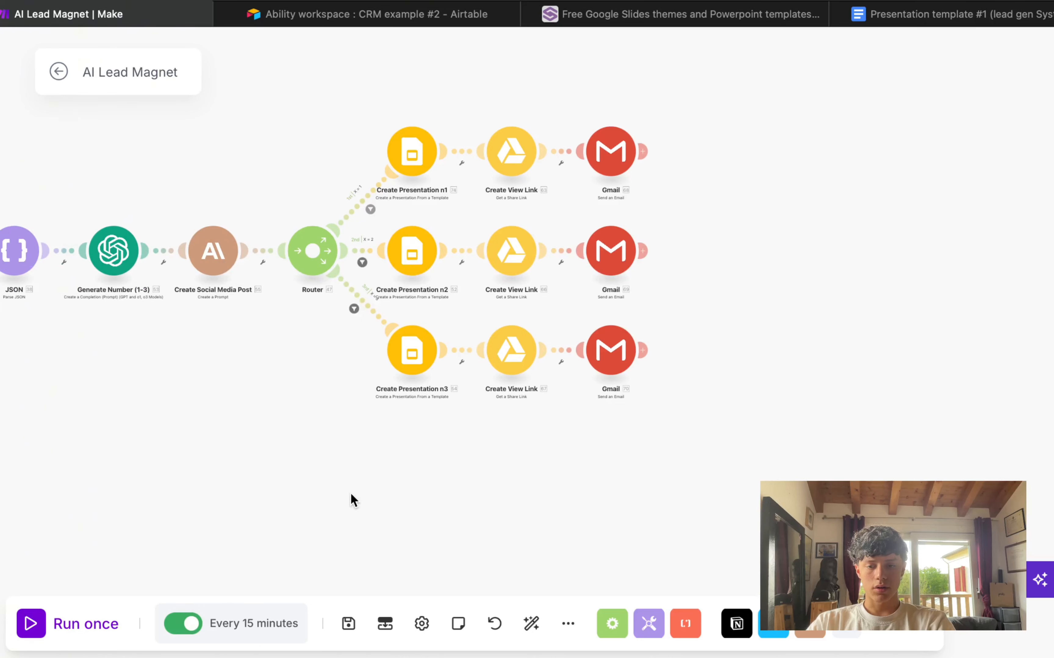
pyautogui.scroll(-5, 350, 493)
pyautogui.scroll(5, 714, 392)
pyautogui.scroll(-4, 714, 392)
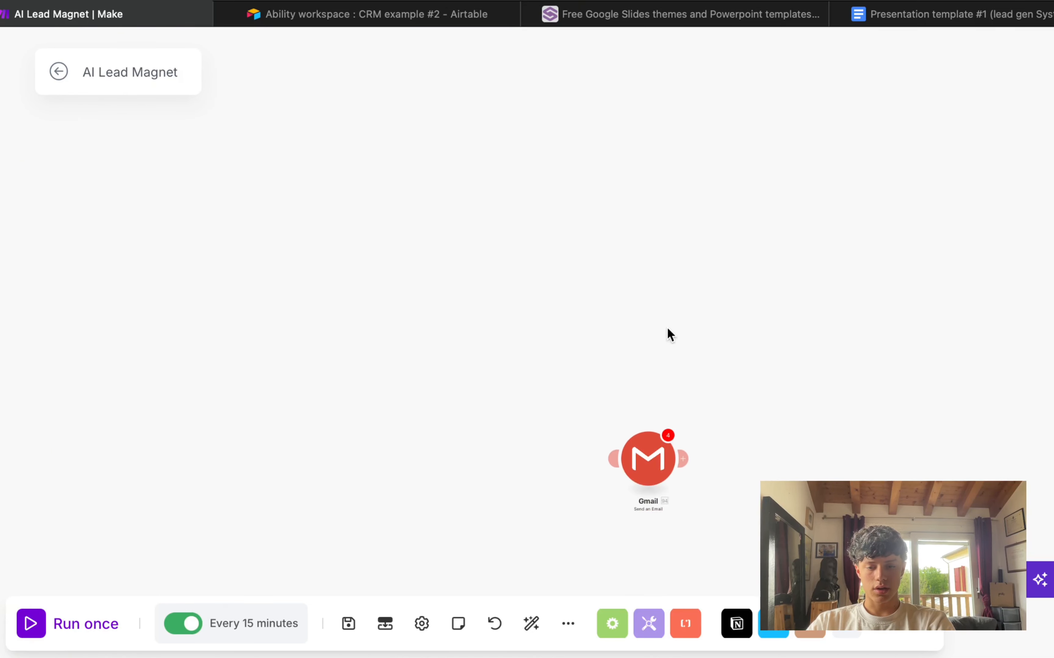
pyautogui.moveTo(610, 362); pyautogui.dragTo(685, 419)
pyautogui.press('Delete')
# Step: Recenter the canvas on the three aligned branch rows
pyautogui.moveTo(475, 352); pyautogui.dragTo(739, 622)
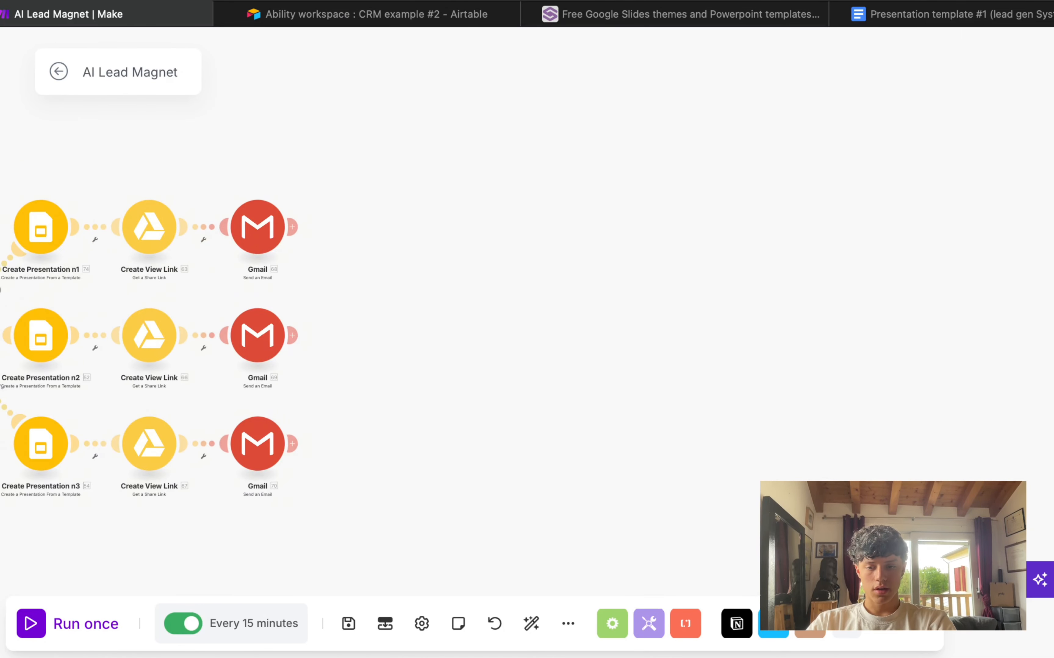
pyautogui.moveTo(405, 343); pyautogui.dragTo(722, 348)
pyautogui.scroll(2, 721, 348)
pyautogui.moveTo(143, 227); pyautogui.dragTo(325, 210)
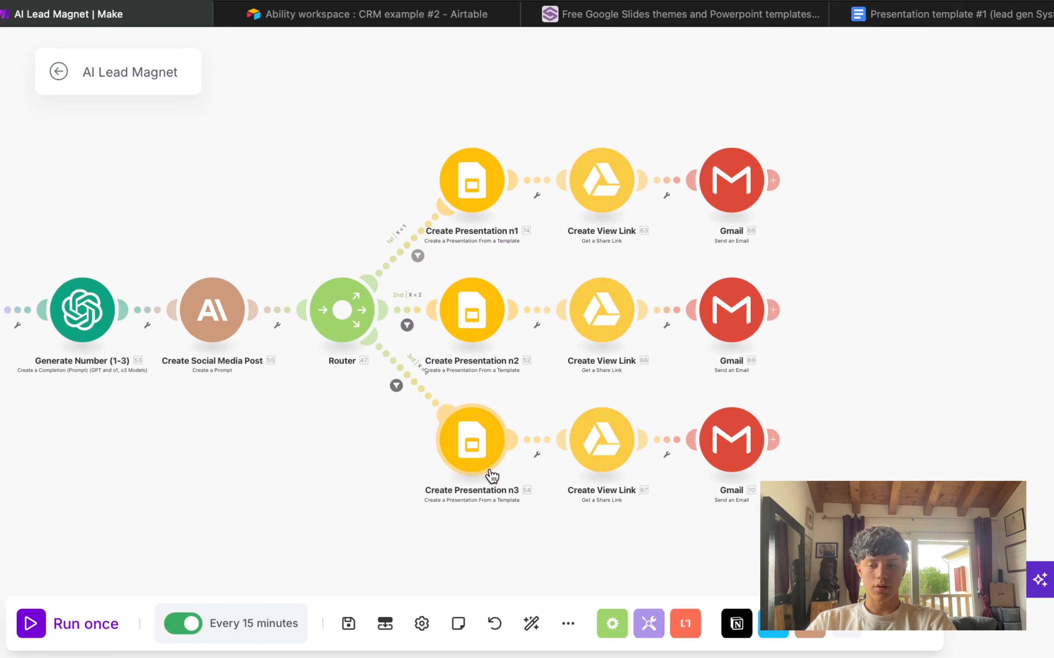
pyautogui.moveTo(436, 253); pyautogui.dragTo(776, 314)
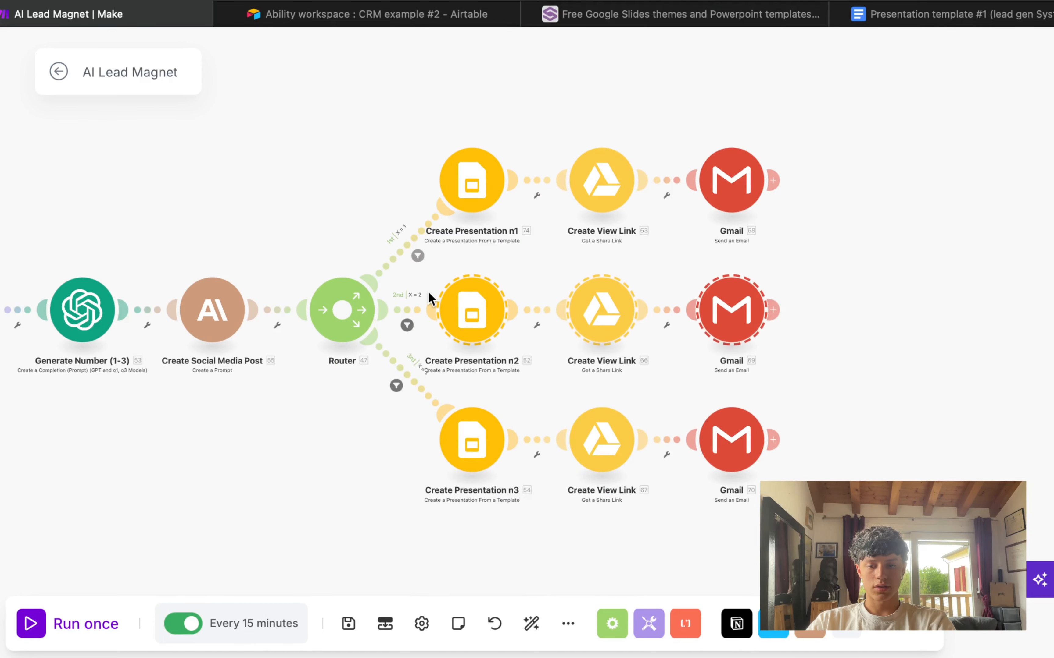
pyautogui.click(660, 344)
# Step: On Slidesgo, close the template #1 page, dismiss the download notice, and page through the middle template's slides
pyautogui.click(675, 17)
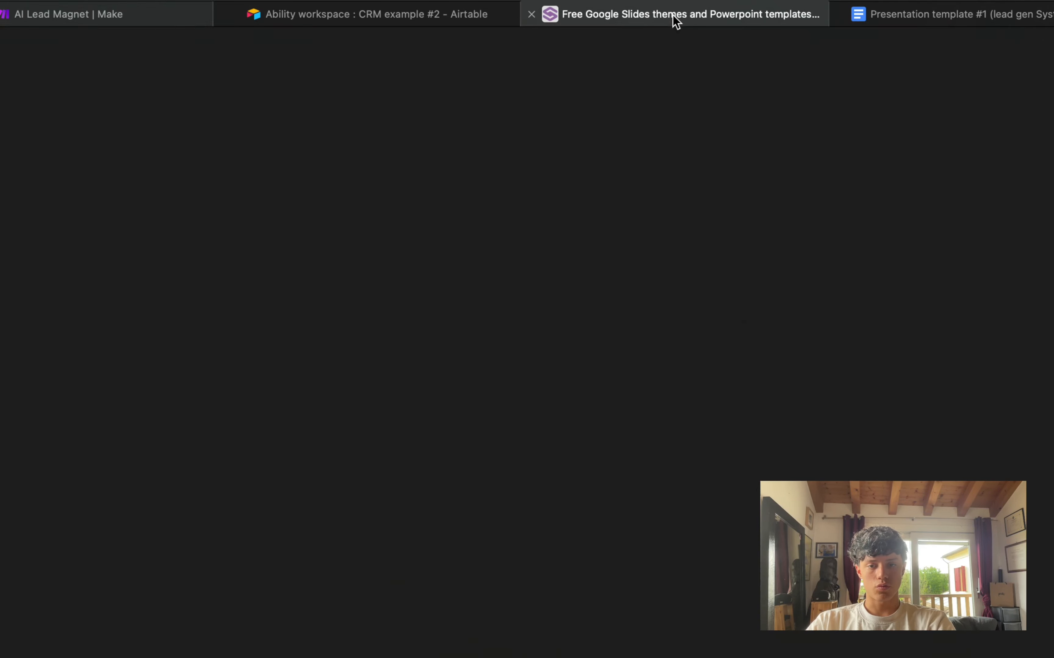
pyautogui.click(840, 14)
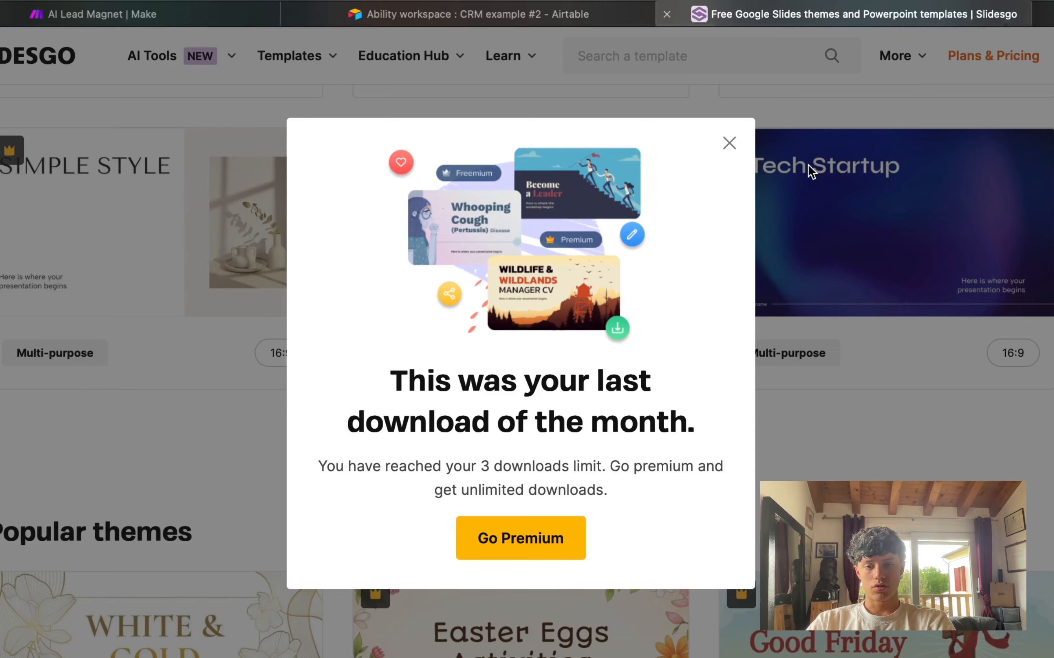
pyautogui.click(729, 143)
pyautogui.moveTo(411, 261)
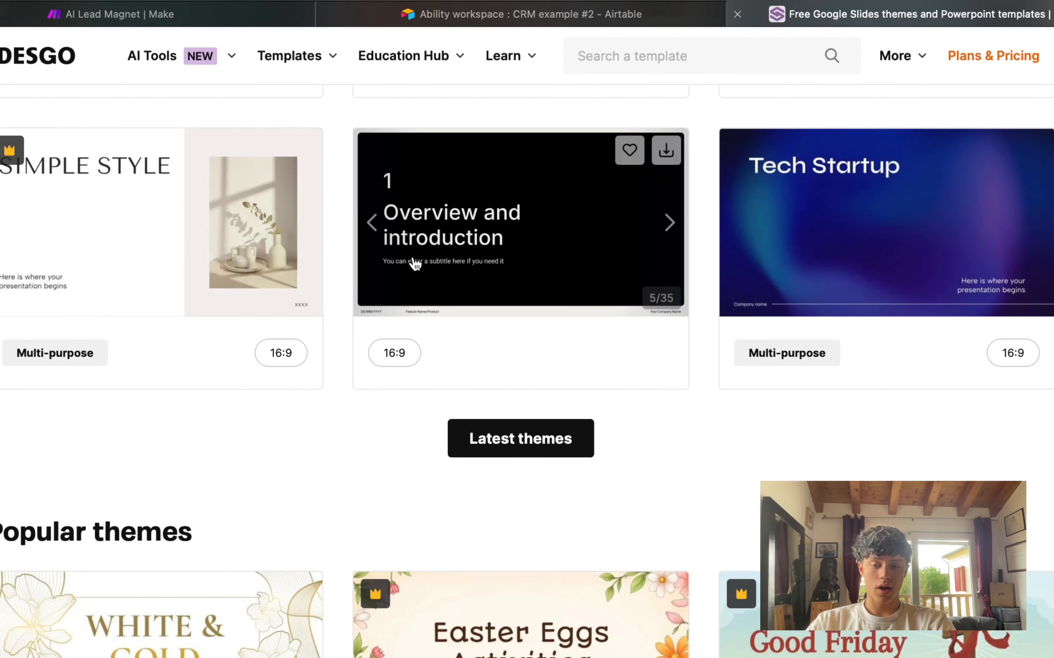
pyautogui.click(665, 220)
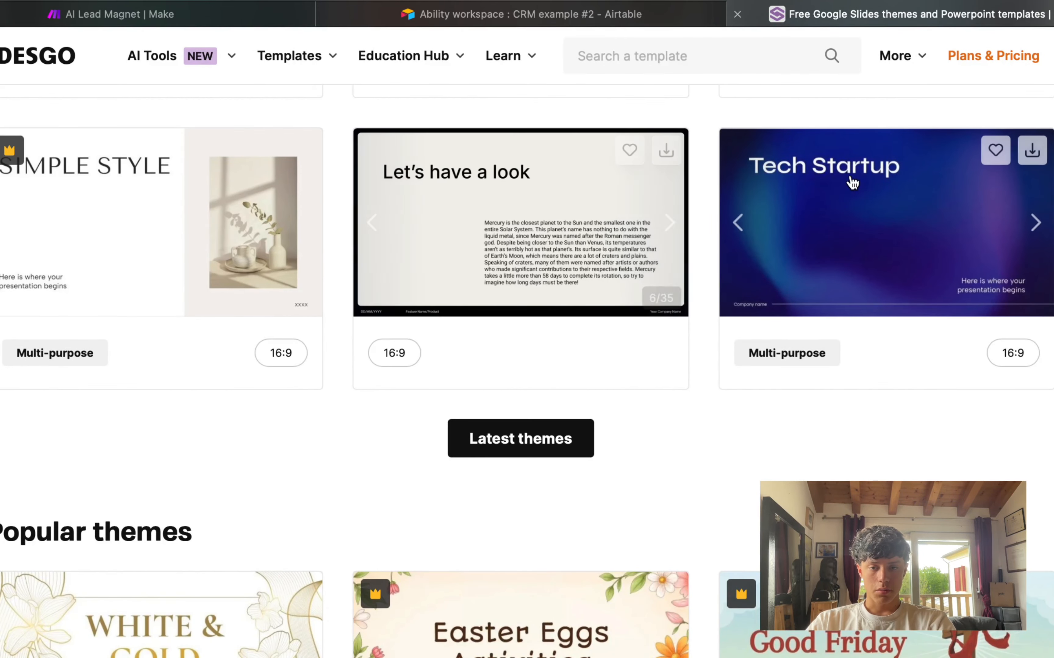
pyautogui.click(670, 223)
pyautogui.click(373, 223)
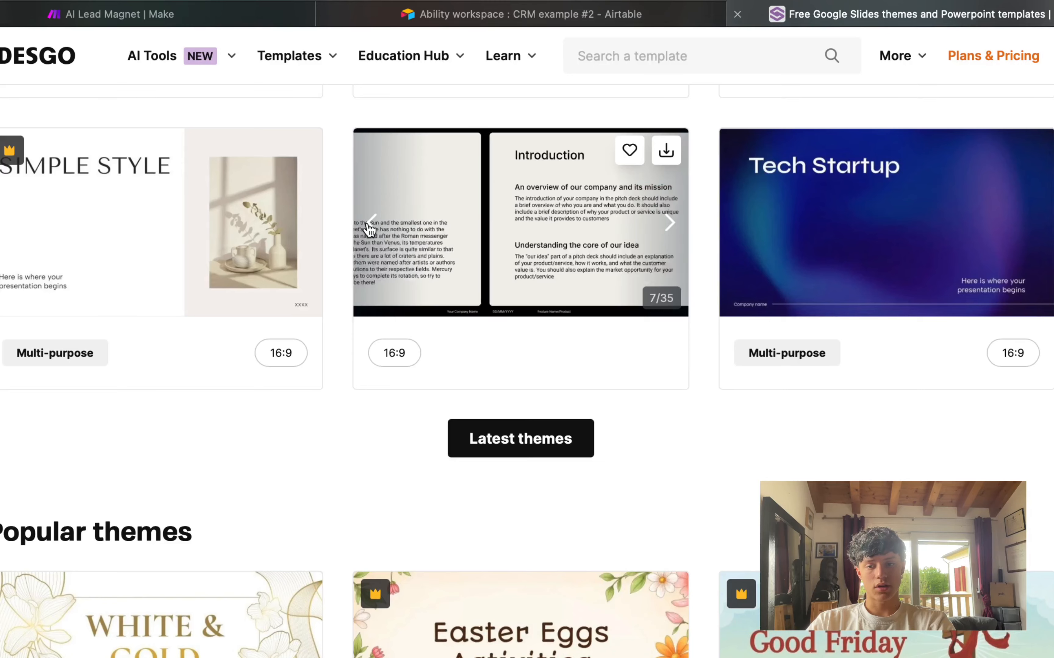
pyautogui.click(371, 223)
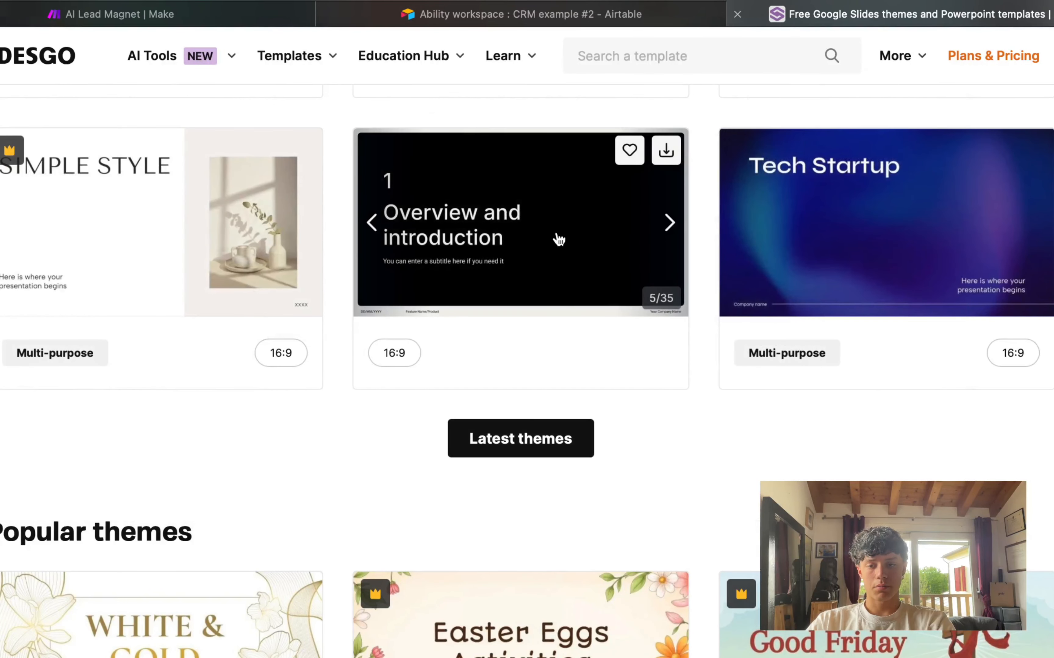
# Step: Glance at the Airtable CRM page and return to the AI Lead Magnet scenario
pyautogui.scroll(-5, 711, 354)
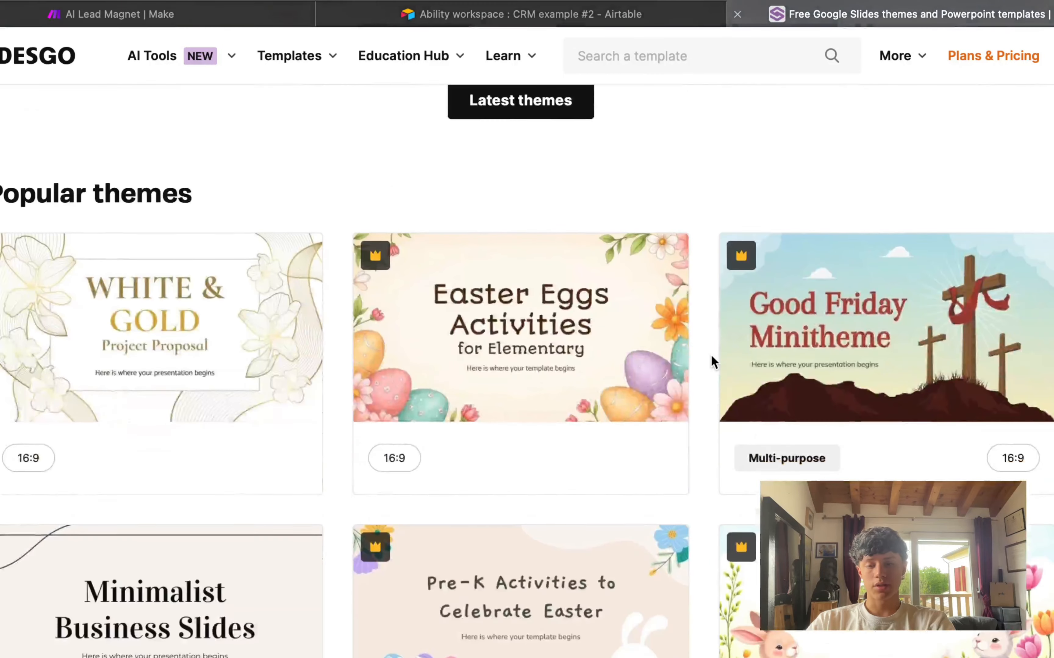
pyautogui.scroll(5, 711, 354)
pyautogui.scroll(4, 712, 355)
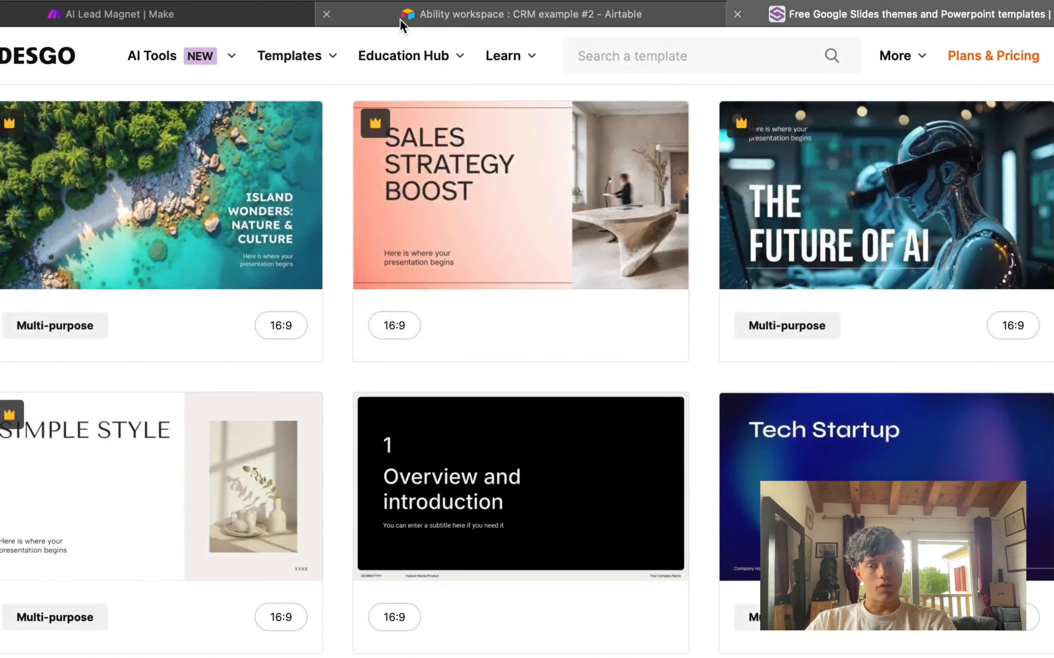
pyautogui.click(401, 20)
pyautogui.click(237, 18)
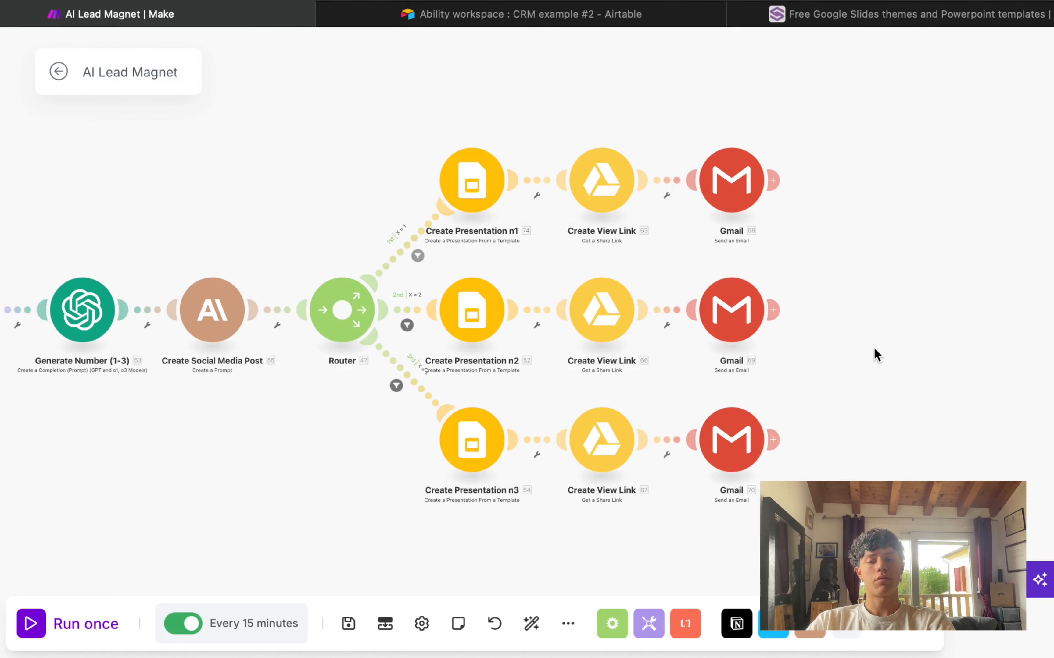
# Step: In Create Presentation n2, select Presentation n.2 as the template to copy
pyautogui.scroll(3, 475, 330)
pyautogui.click(478, 330)
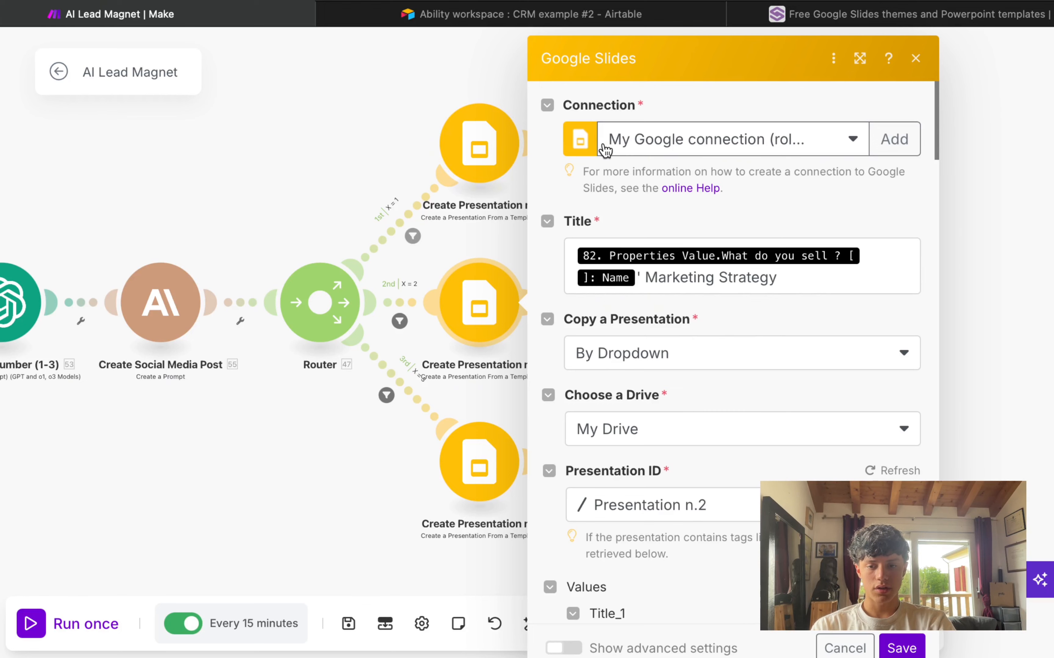
pyautogui.scroll(-3, 729, 330)
pyautogui.scroll(-3, 729, 330)
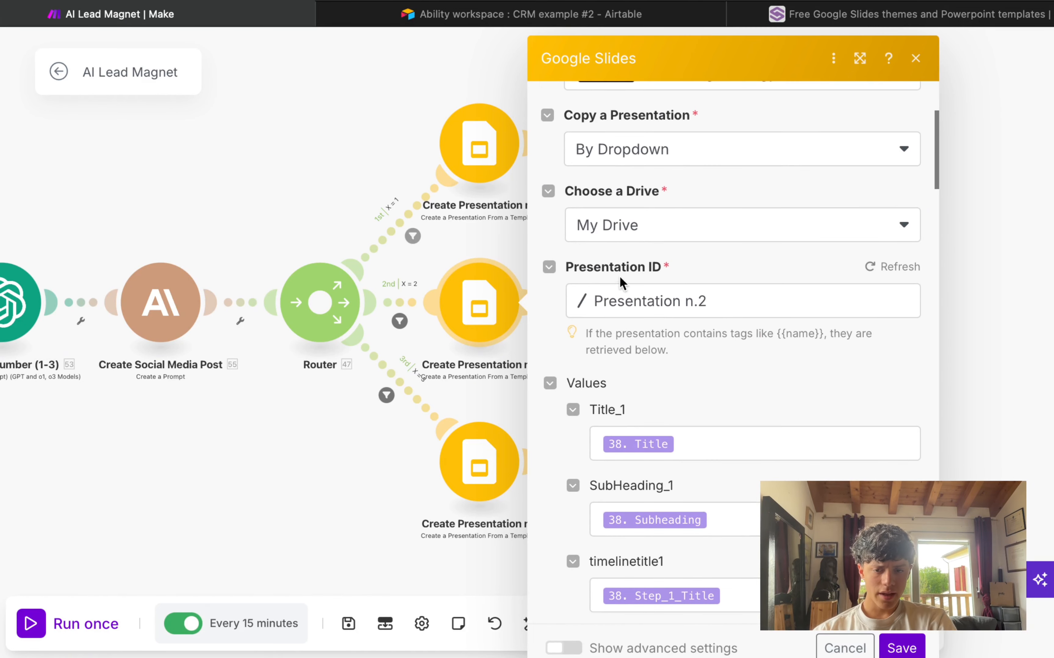
pyautogui.moveTo(564, 266); pyautogui.dragTo(697, 268)
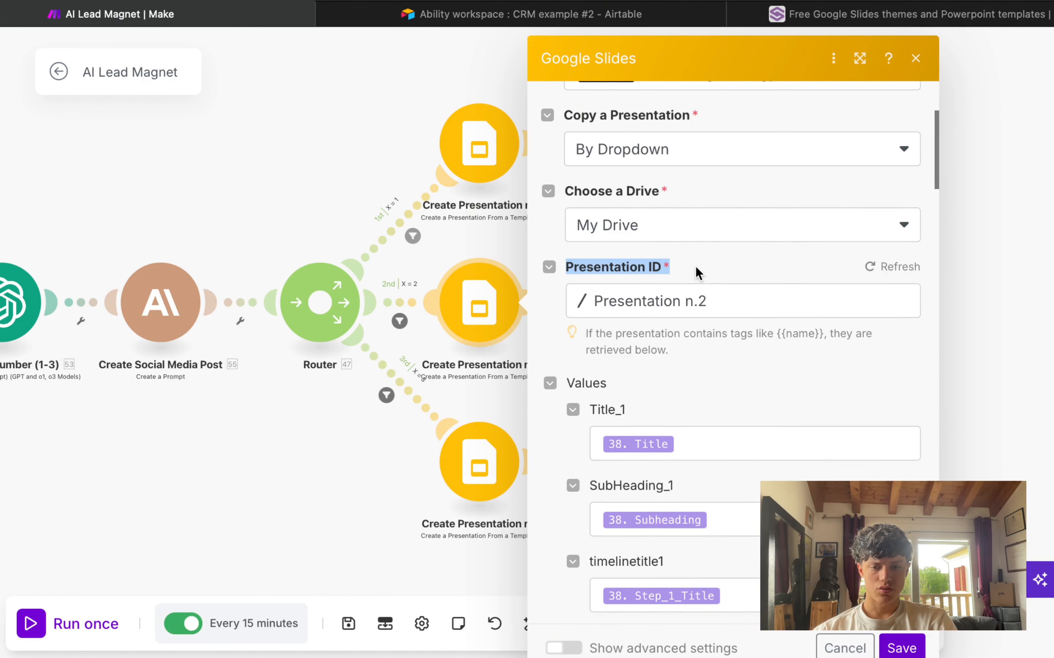
pyautogui.click(696, 268)
pyautogui.click(657, 300)
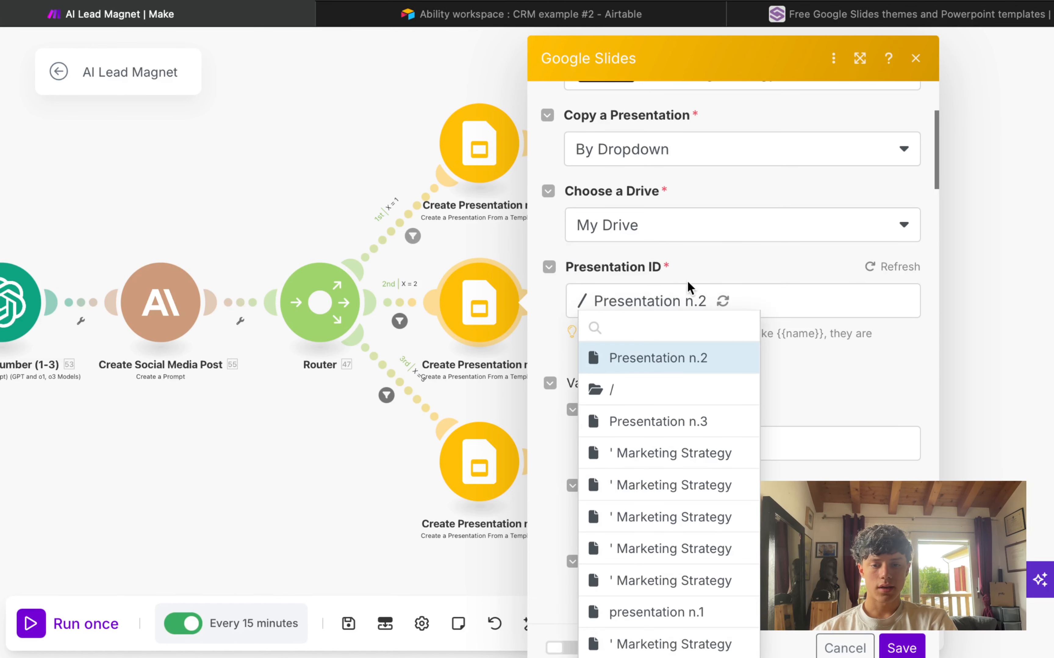
pyautogui.scroll(-2, 679, 450)
pyautogui.scroll(3, 679, 447)
pyautogui.scroll(-10, 670, 455)
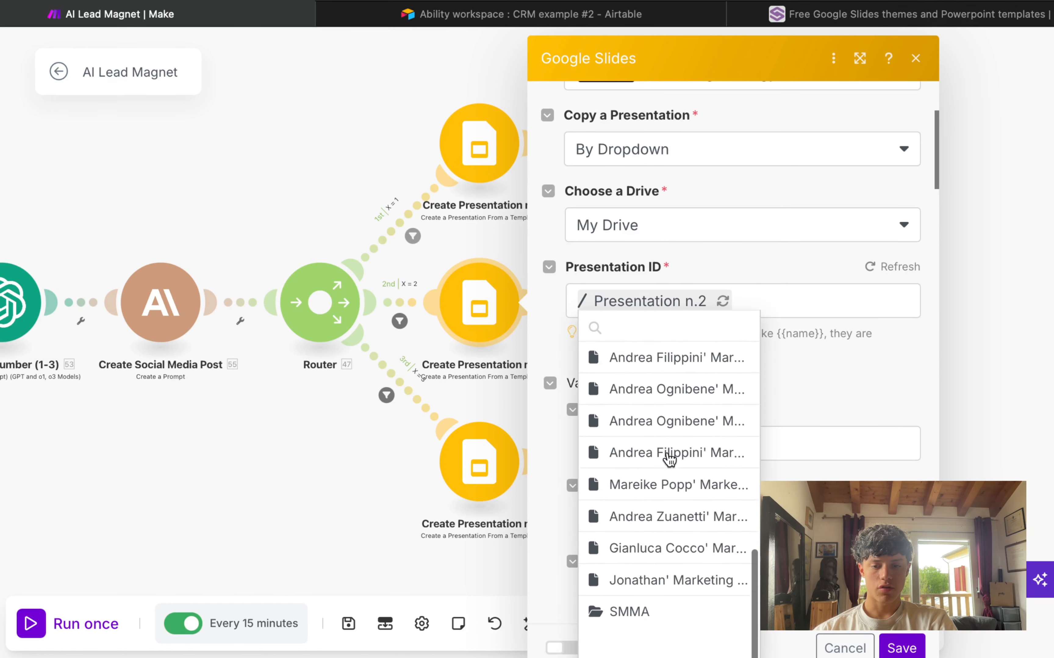
pyautogui.scroll(10, 670, 455)
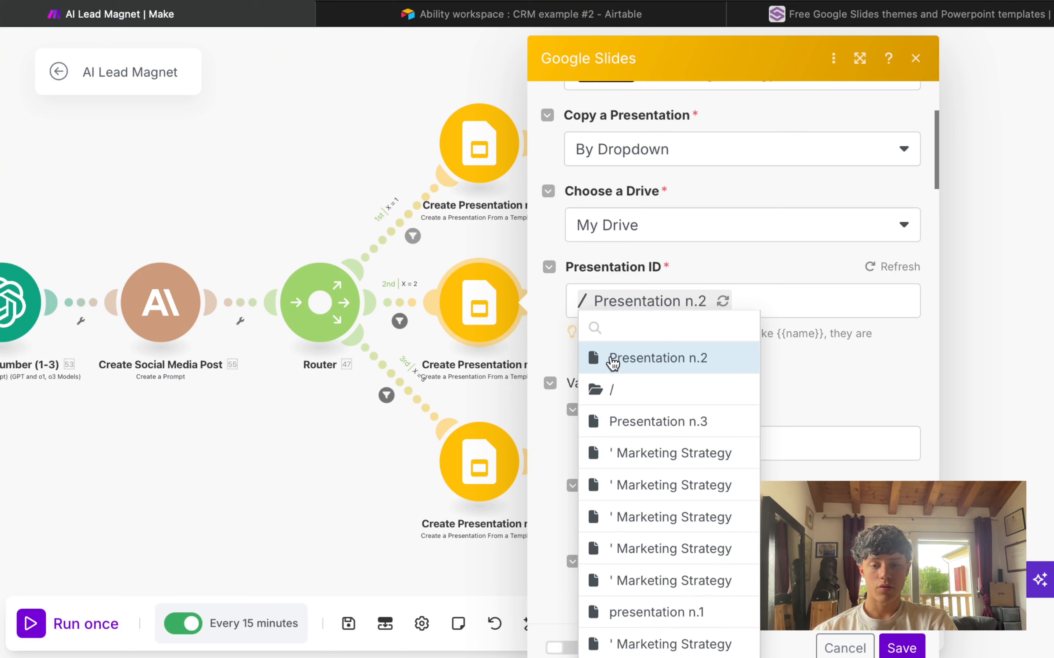
pyautogui.click(613, 359)
# Step: Check the Title_6 and Title_1 value mappings against the Parse JSON fields
pyautogui.scroll(-5, 689, 376)
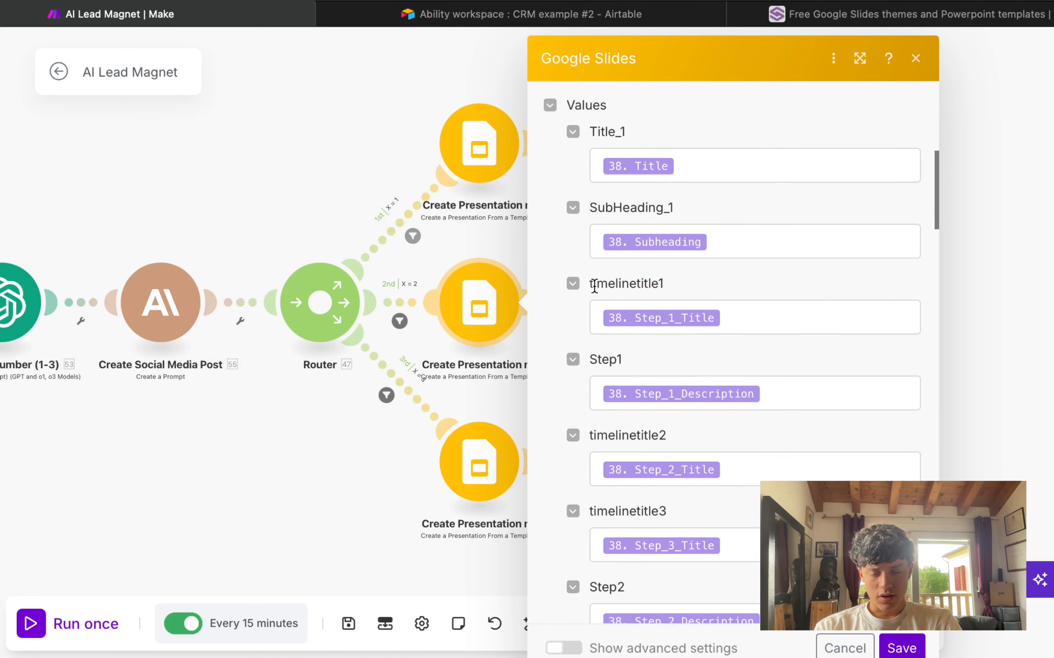
pyautogui.click(594, 285)
pyautogui.scroll(-20, 692, 455)
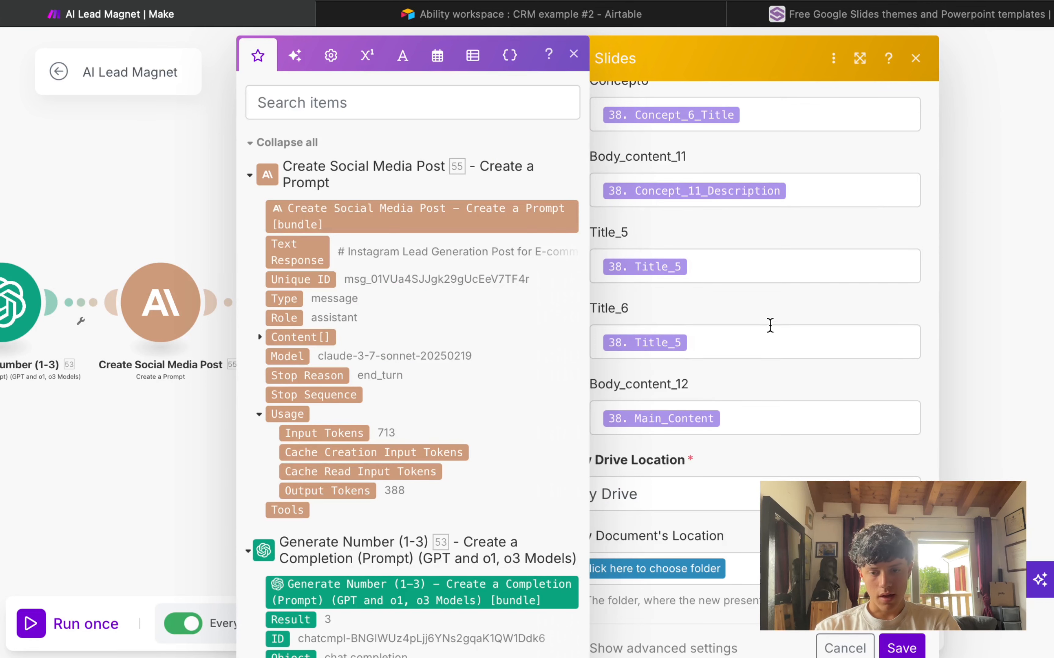
pyautogui.click(770, 325)
pyautogui.scroll(15, 769, 329)
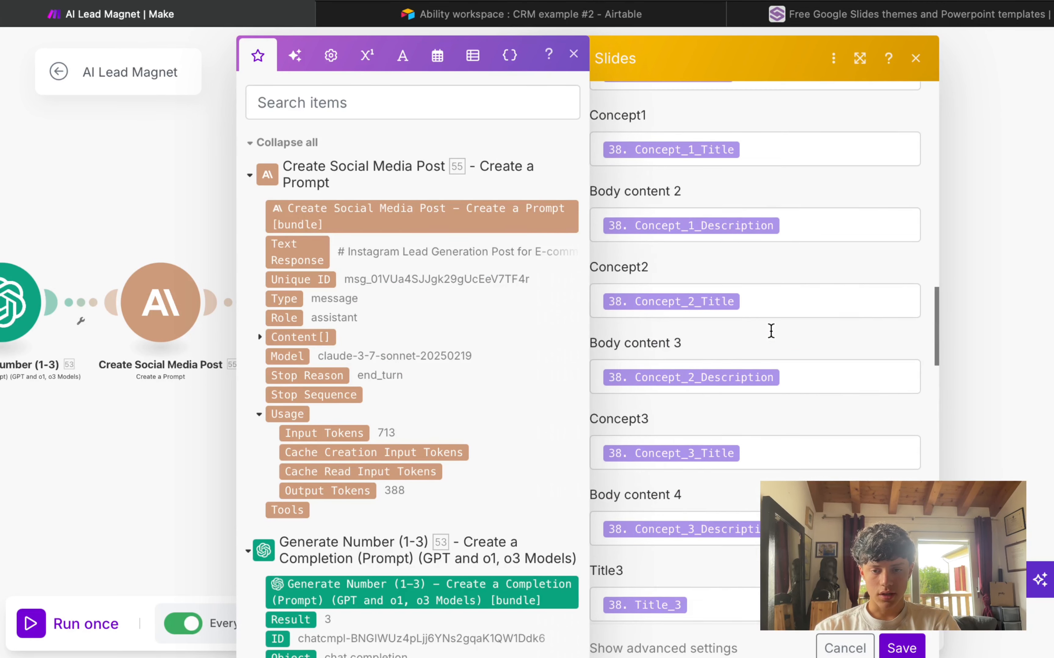
pyautogui.scroll(8, 771, 331)
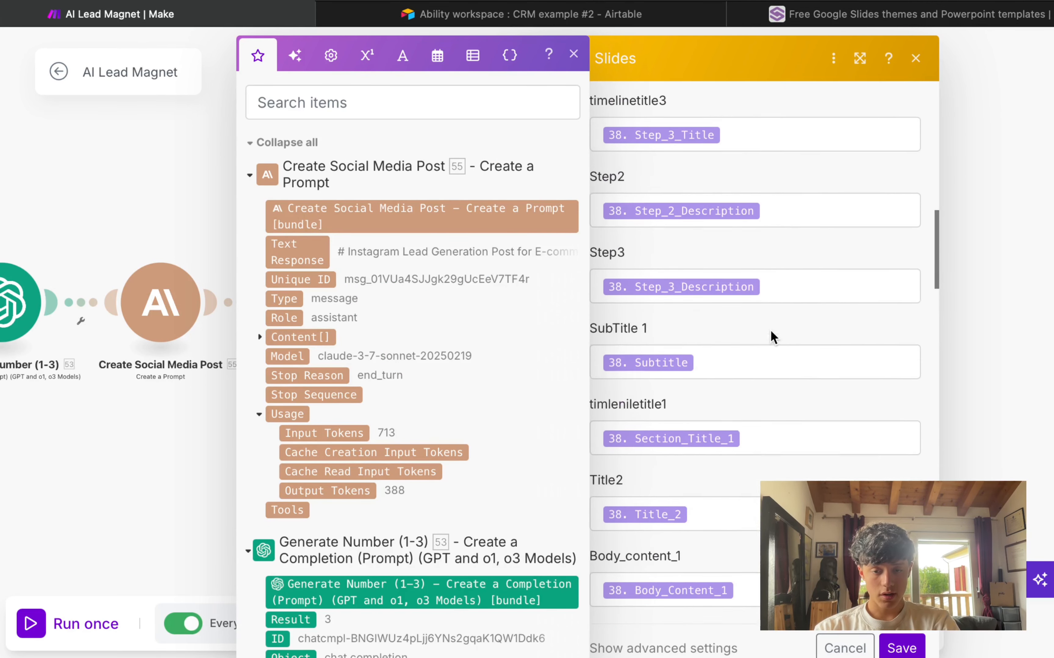
pyautogui.scroll(8, 771, 331)
pyautogui.scroll(-10, 329, 494)
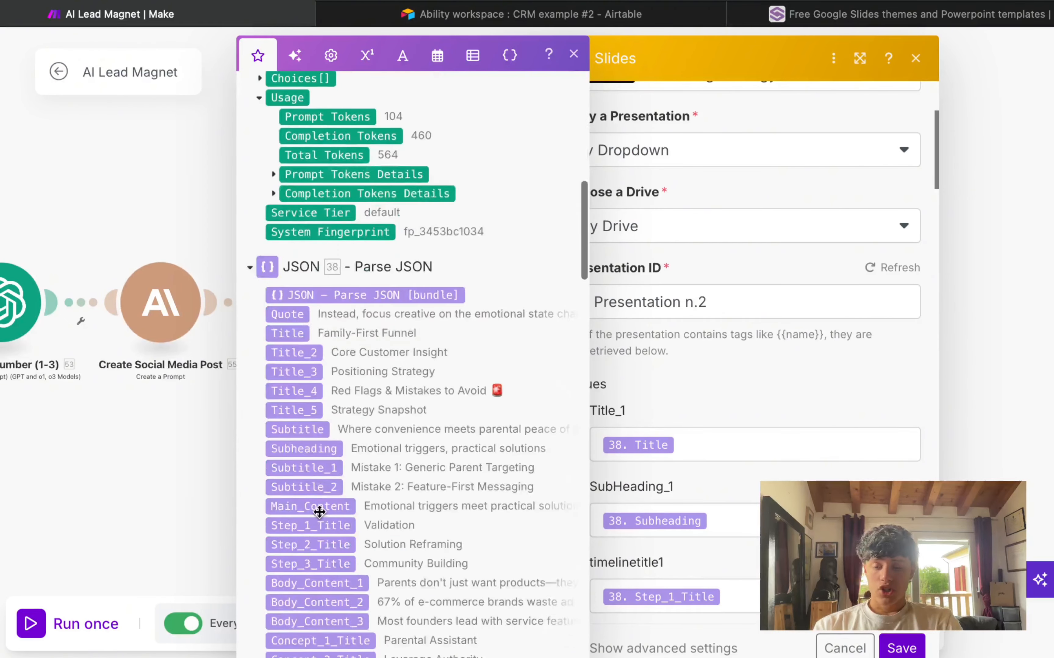
pyautogui.scroll(-3, 319, 513)
pyautogui.click(715, 431)
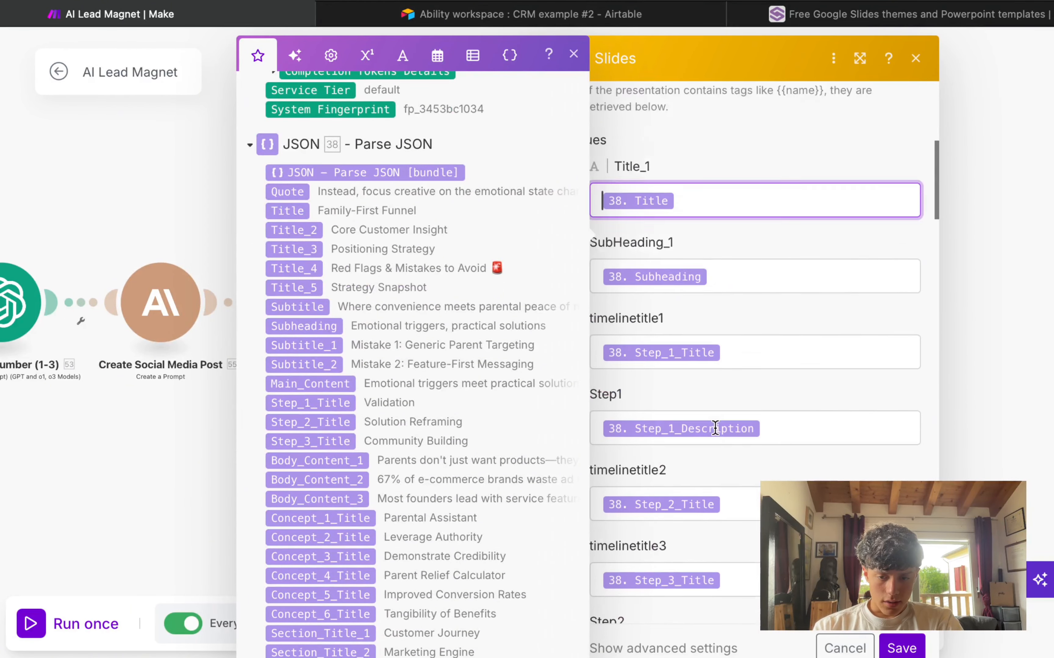
pyautogui.click(574, 55)
pyautogui.scroll(-20, 748, 351)
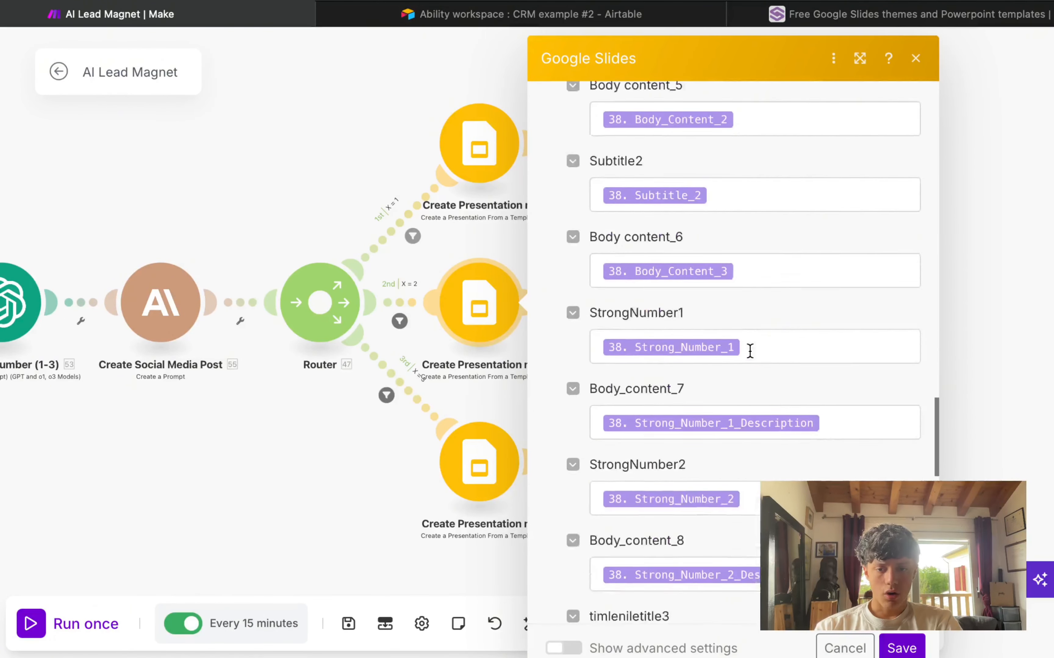
# Step: Save the Google Slides module settings and the whole scenario
pyautogui.click(902, 649)
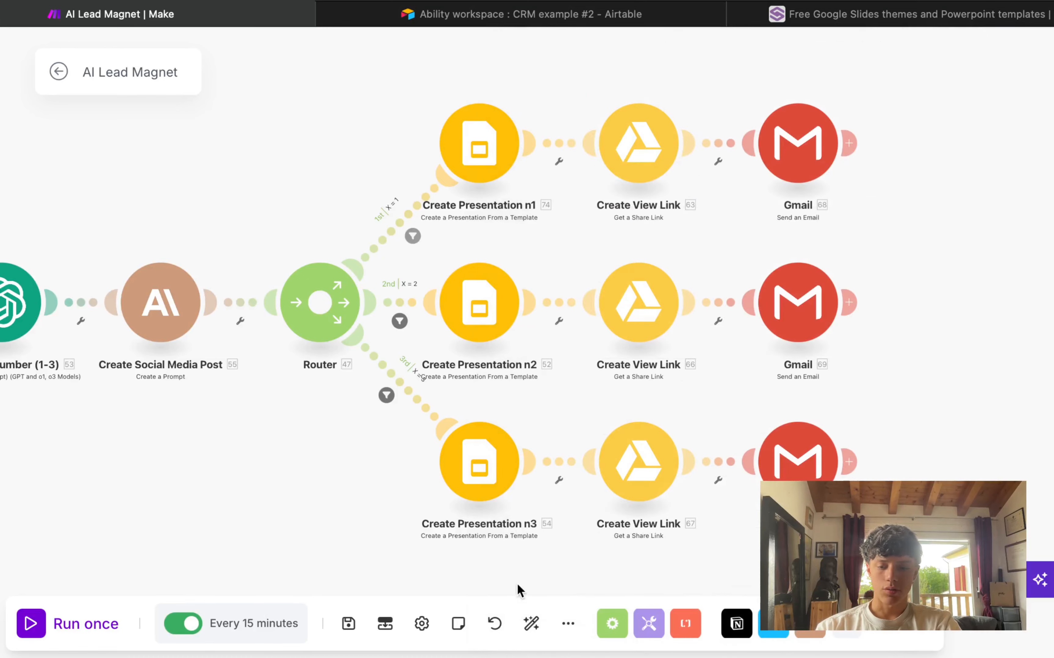
pyautogui.click(344, 629)
pyautogui.scroll(-3, 300, 449)
pyautogui.moveTo(305, 451); pyautogui.dragTo(679, 431)
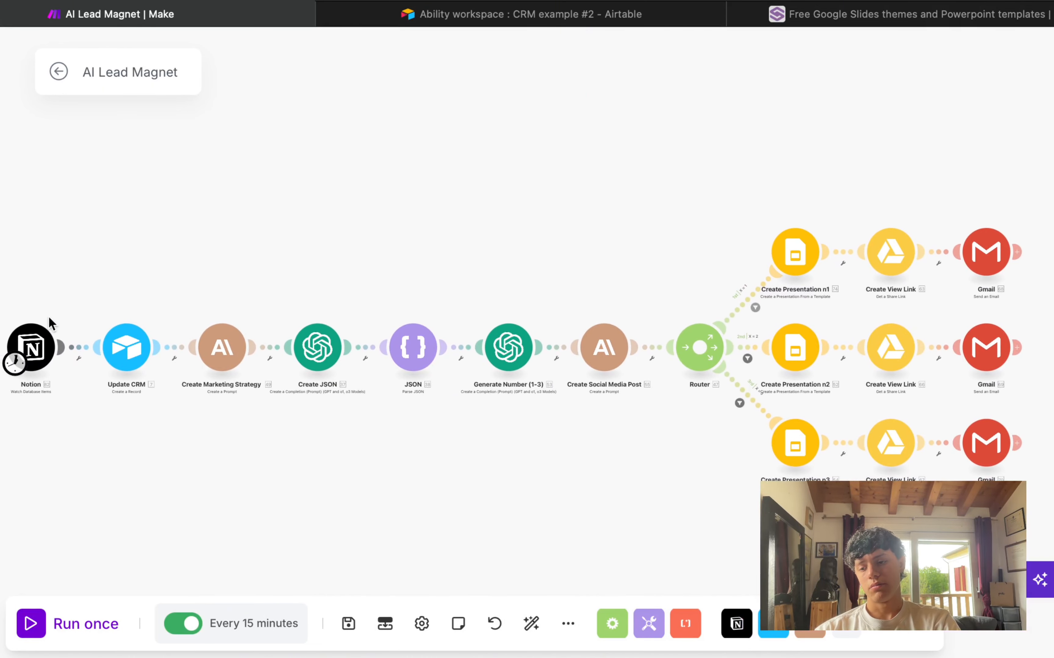
# Step: Use 'Choose where to start' on the Notion trigger to pick the 17/04/2025 11:57 submission manually
pyautogui.rightClick(41, 353)
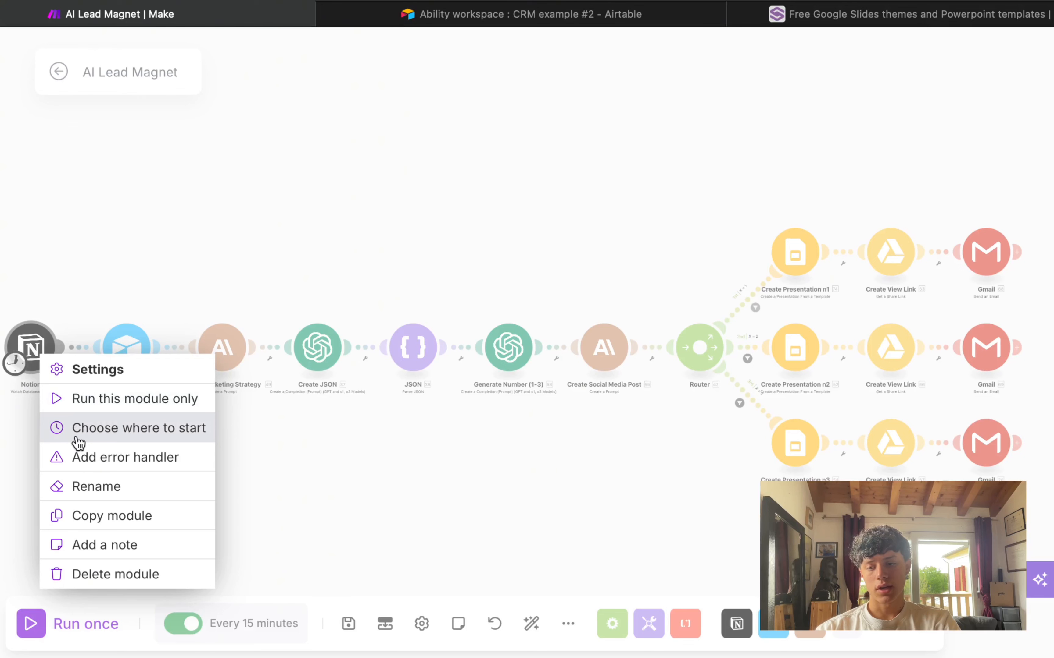
pyautogui.click(42, 310)
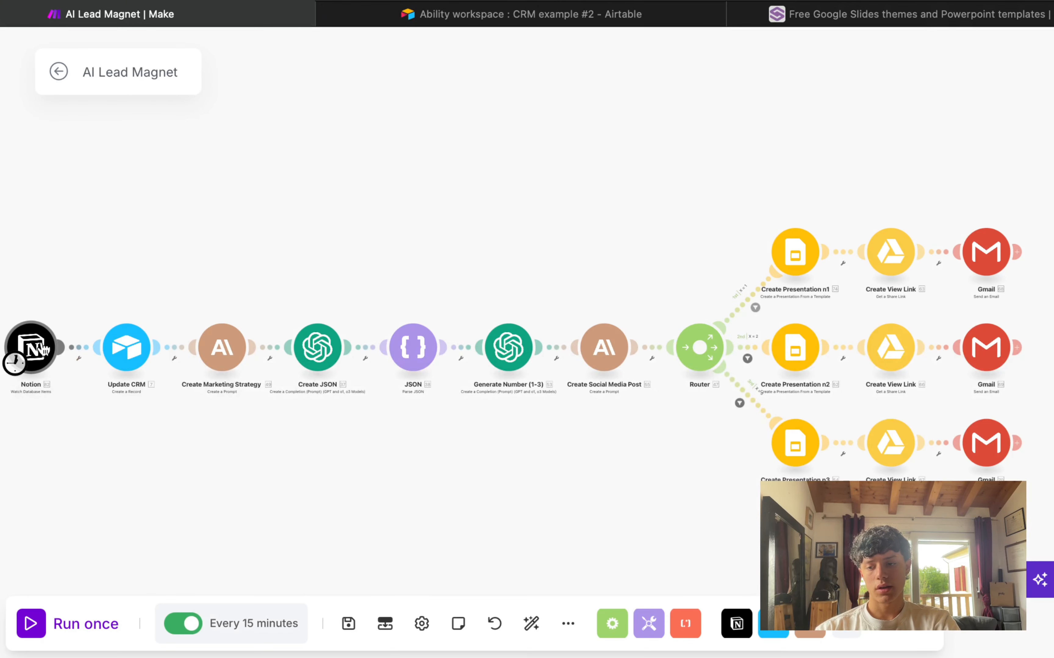
pyautogui.rightClick(35, 351)
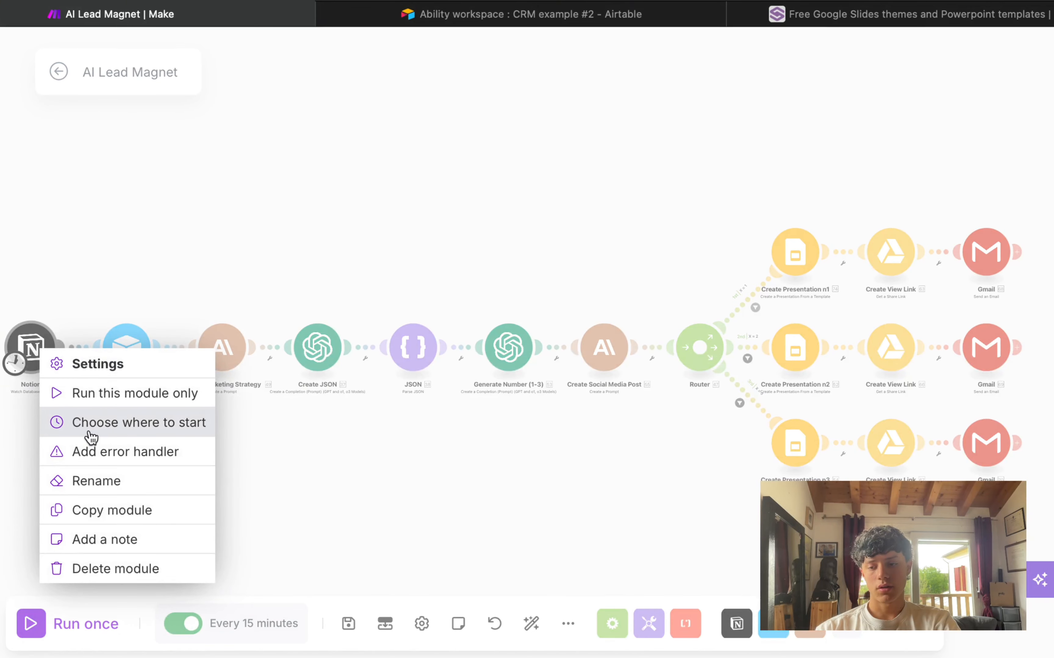
pyautogui.click(98, 427)
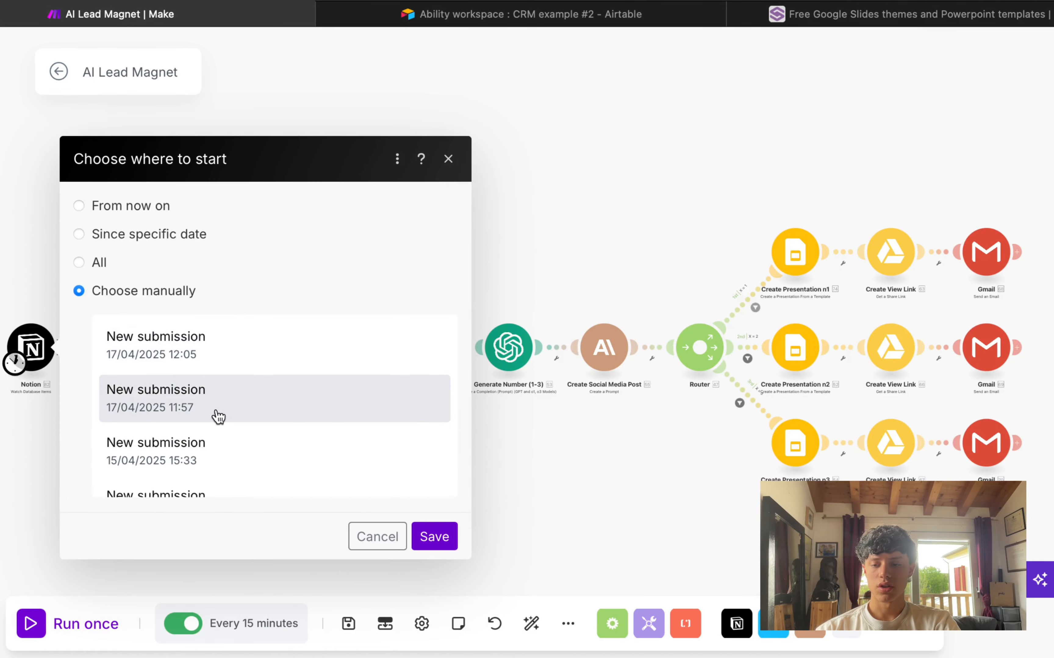
pyautogui.scroll(-10, 216, 417)
pyautogui.scroll(10, 231, 417)
pyautogui.click(244, 413)
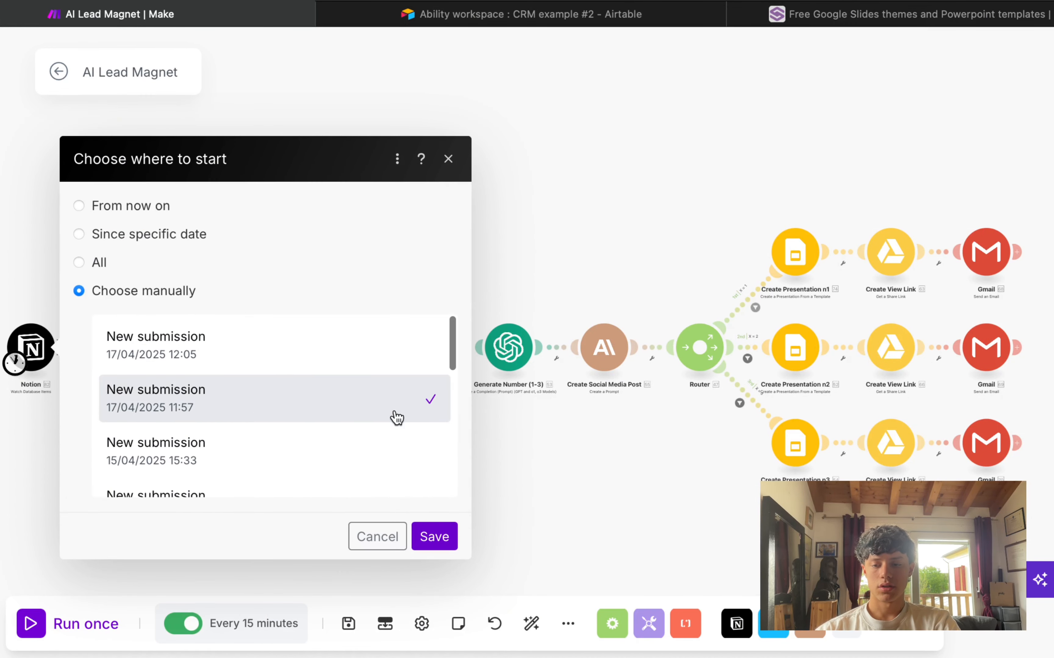
pyautogui.click(457, 537)
# Step: Start a single test run of the AI Lead Magnet scenario with Run once
pyautogui.click(28, 627)
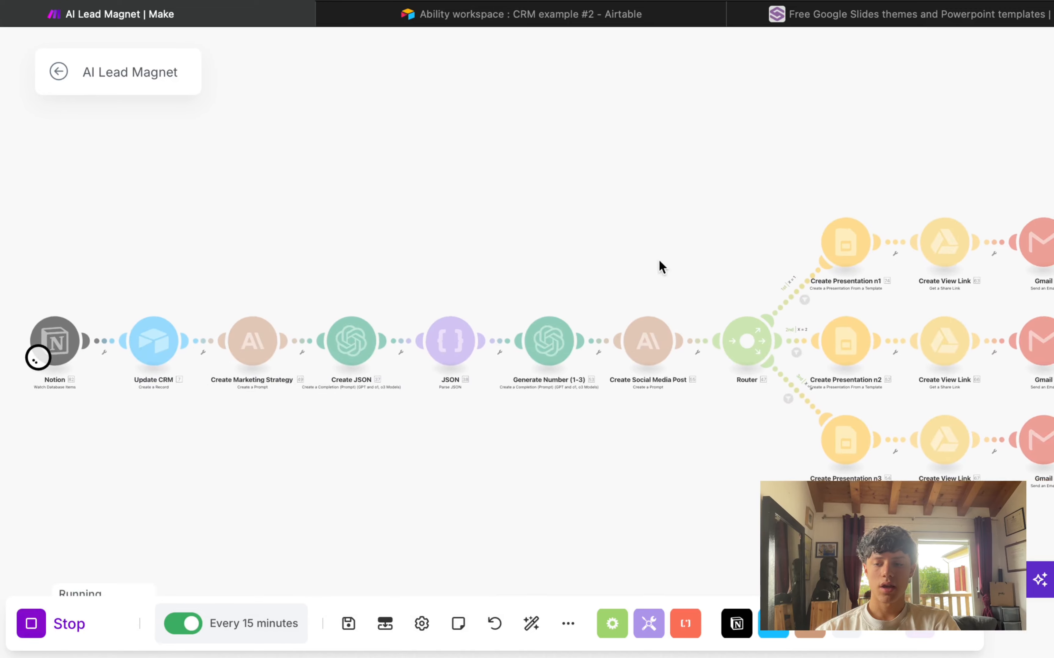